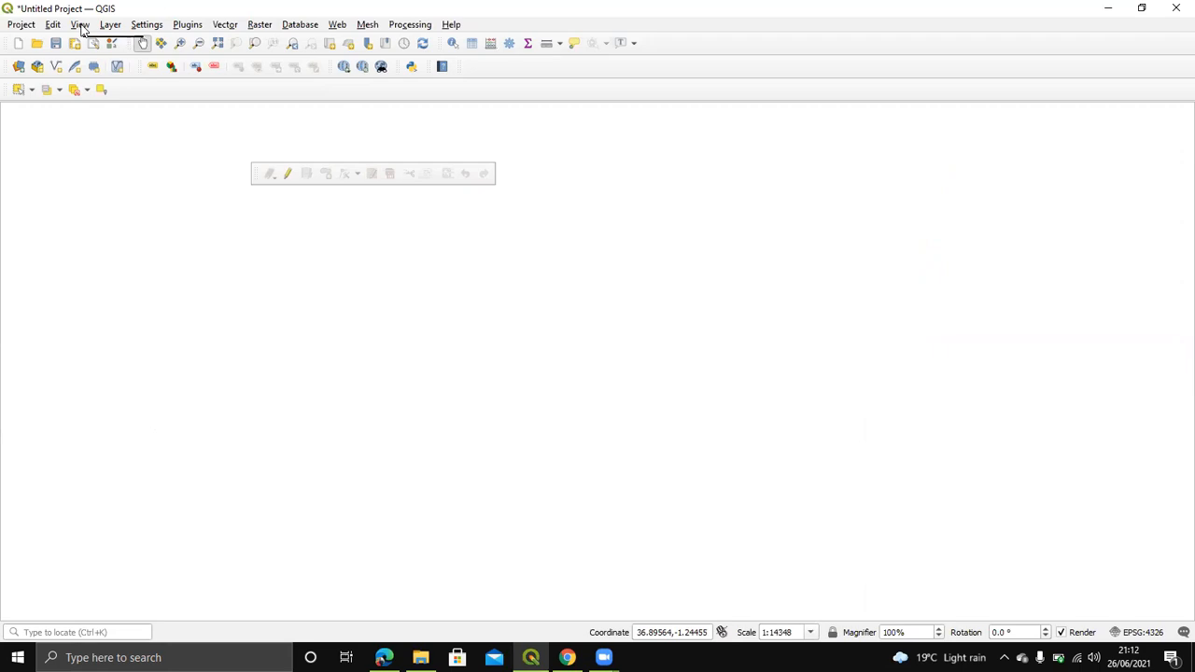
Step: Tick Browser under View > Panels to dock the Browser panel listing the Desktop shapefiles
{"action": "mouse_move", "coordinate": [195, 442]}
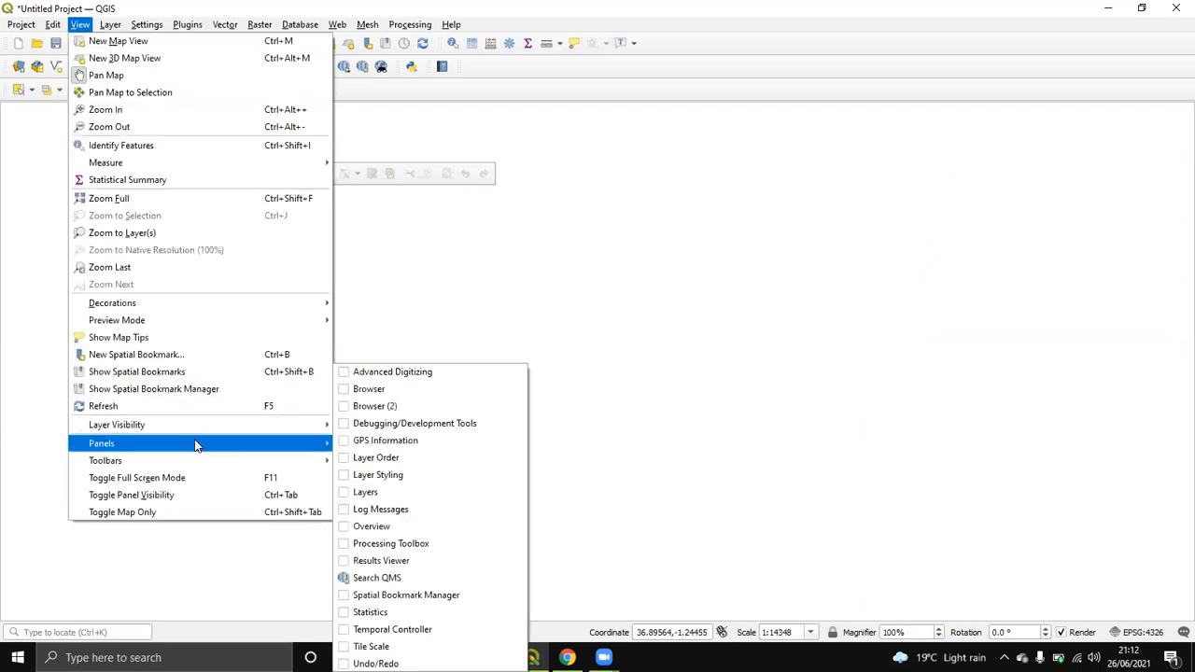
{"action": "left_click", "coordinate": [380, 391]}
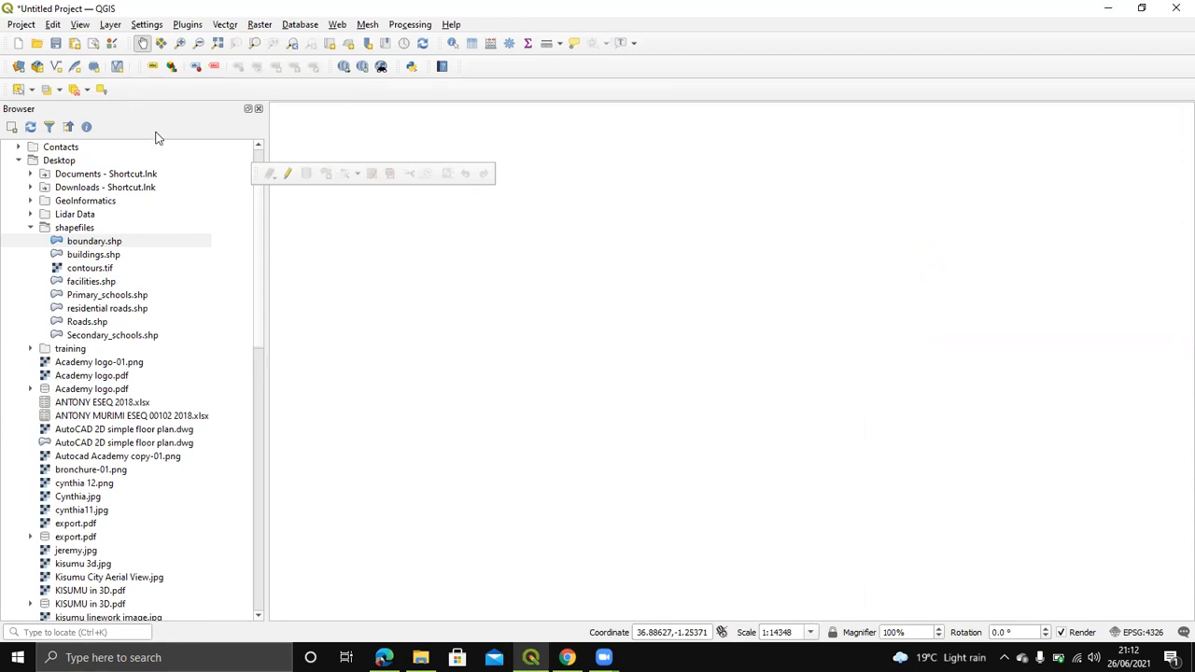
{"action": "scroll", "coordinate": [138, 310], "scroll_direction": "down", "scroll_amount": 4}
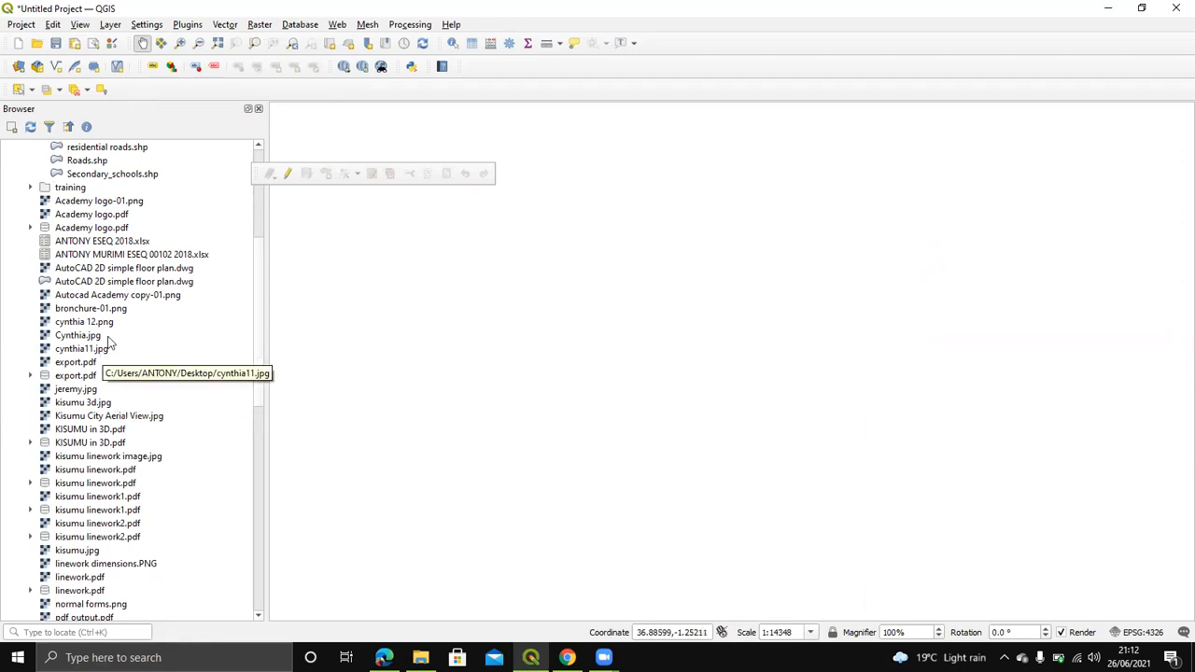
{"action": "scroll", "coordinate": [112, 345], "scroll_direction": "up", "scroll_amount": 4}
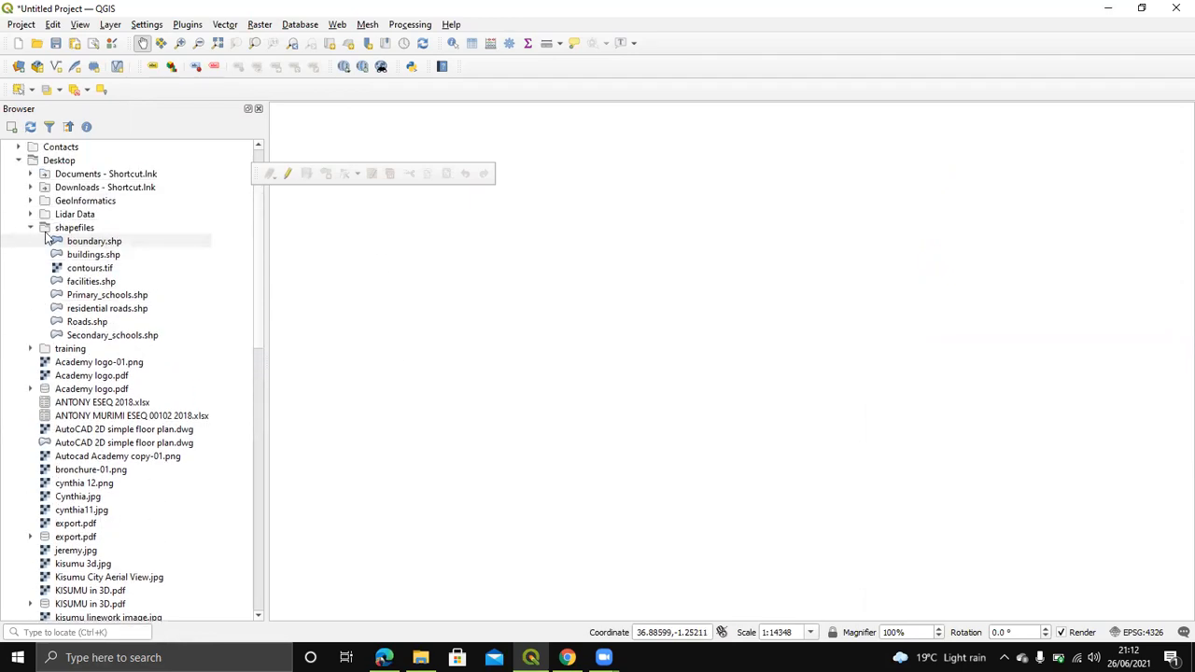
{"action": "left_click_drag", "start_coordinate": [91, 244], "coordinate": [601, 283]}
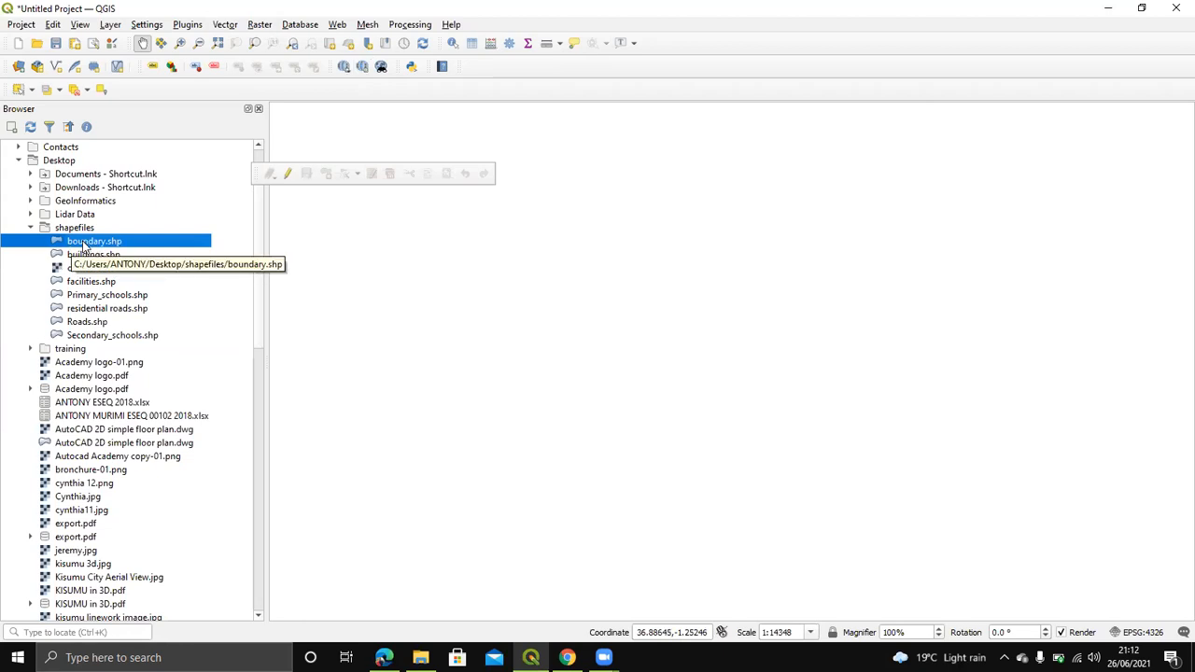
Step: Drag boundary.shp onto the canvas, then zoom and pan until its polygon fills the view
{"action": "left_click_drag", "start_coordinate": [84, 247], "coordinate": [448, 266]}
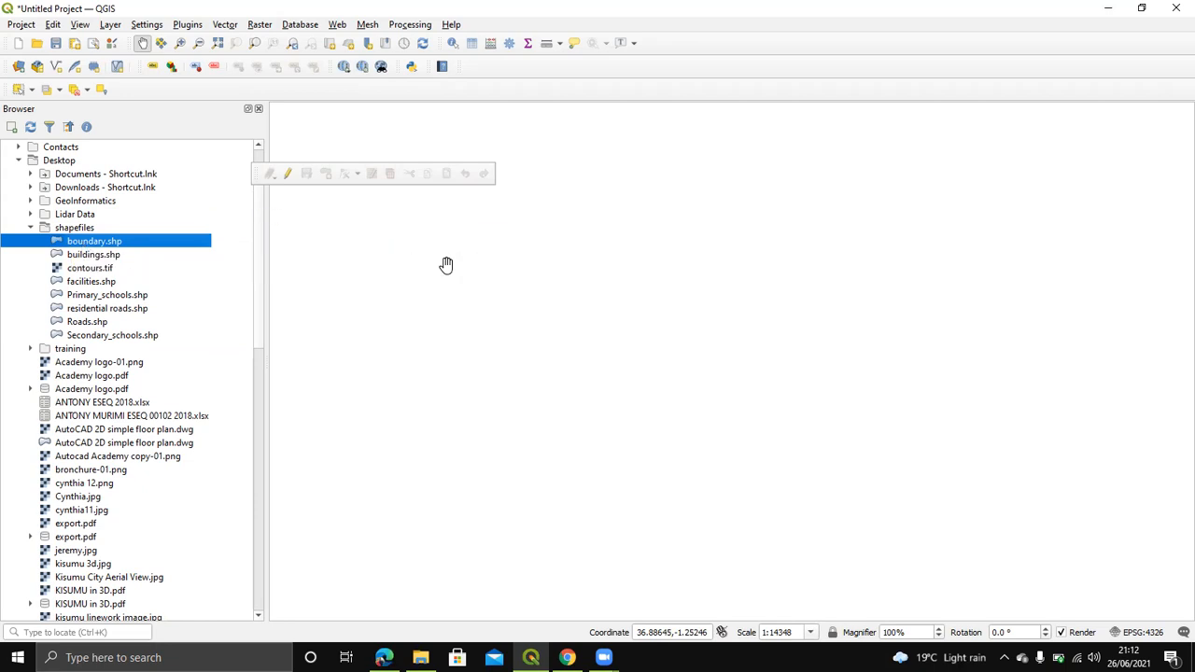
{"action": "scroll", "coordinate": [533, 312], "scroll_direction": "up", "scroll_amount": 2}
{"action": "scroll", "coordinate": [731, 440], "scroll_direction": "down", "scroll_amount": 2}
{"action": "left_click_drag", "start_coordinate": [731, 445], "coordinate": [695, 321]}
{"action": "scroll", "coordinate": [664, 346], "scroll_direction": "up", "scroll_amount": 2}
{"action": "scroll", "coordinate": [816, 350], "scroll_direction": "up", "scroll_amount": 1}
{"action": "left_click_drag", "start_coordinate": [813, 349], "coordinate": [716, 448]}
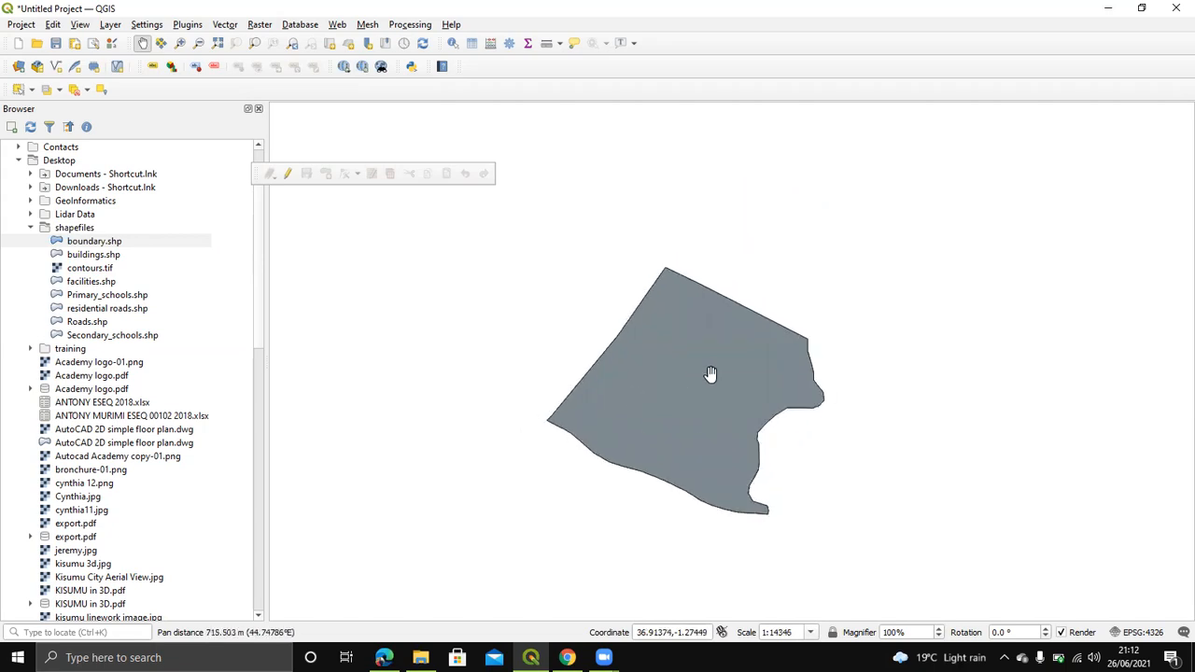
{"action": "scroll", "coordinate": [689, 416], "scroll_direction": "up", "scroll_amount": 1}
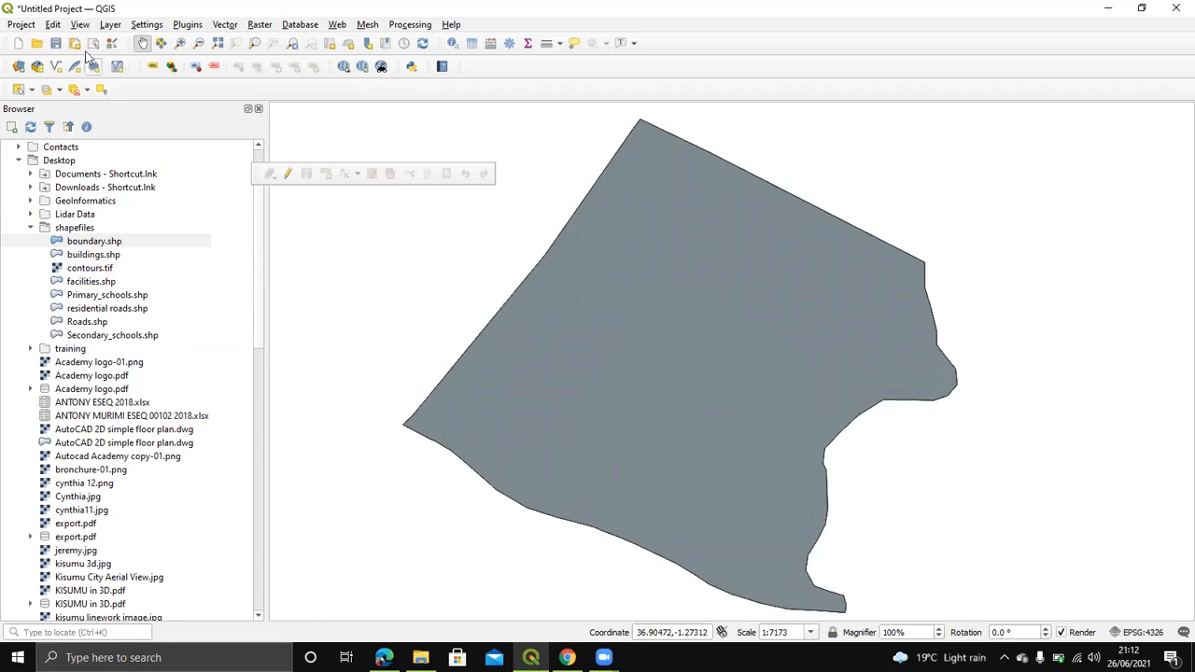
{"action": "left_click", "coordinate": [80, 24]}
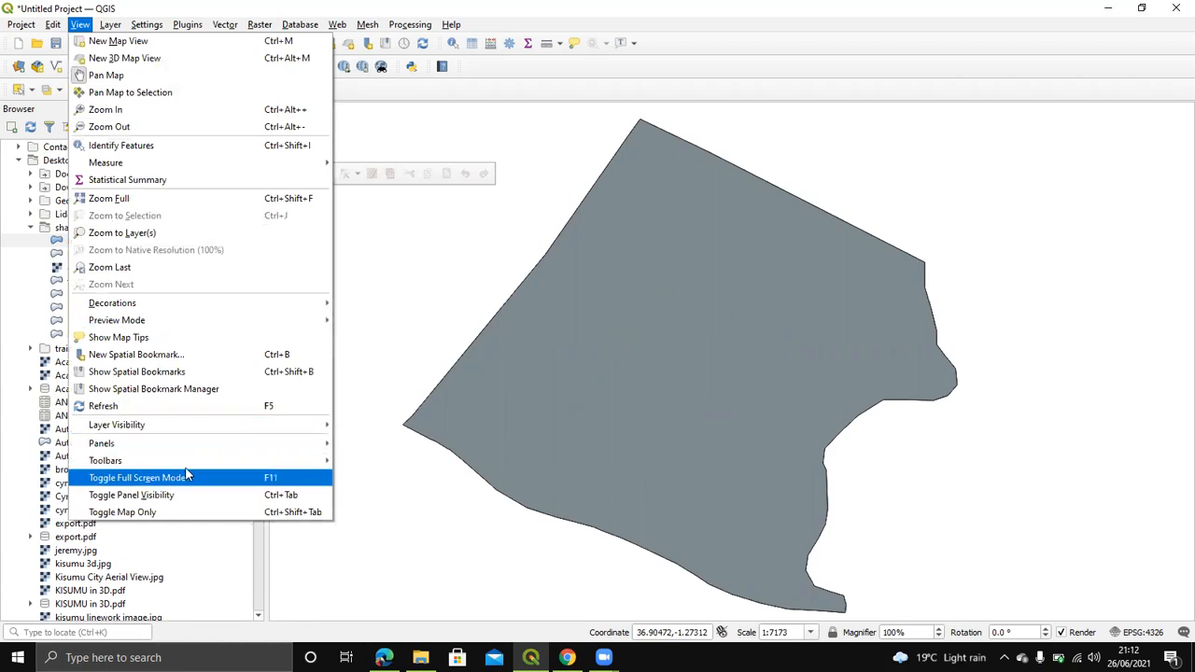
Step: Tick Layers under View > Panels to dock the Layers panel below the Browser
{"action": "mouse_move", "coordinate": [192, 453]}
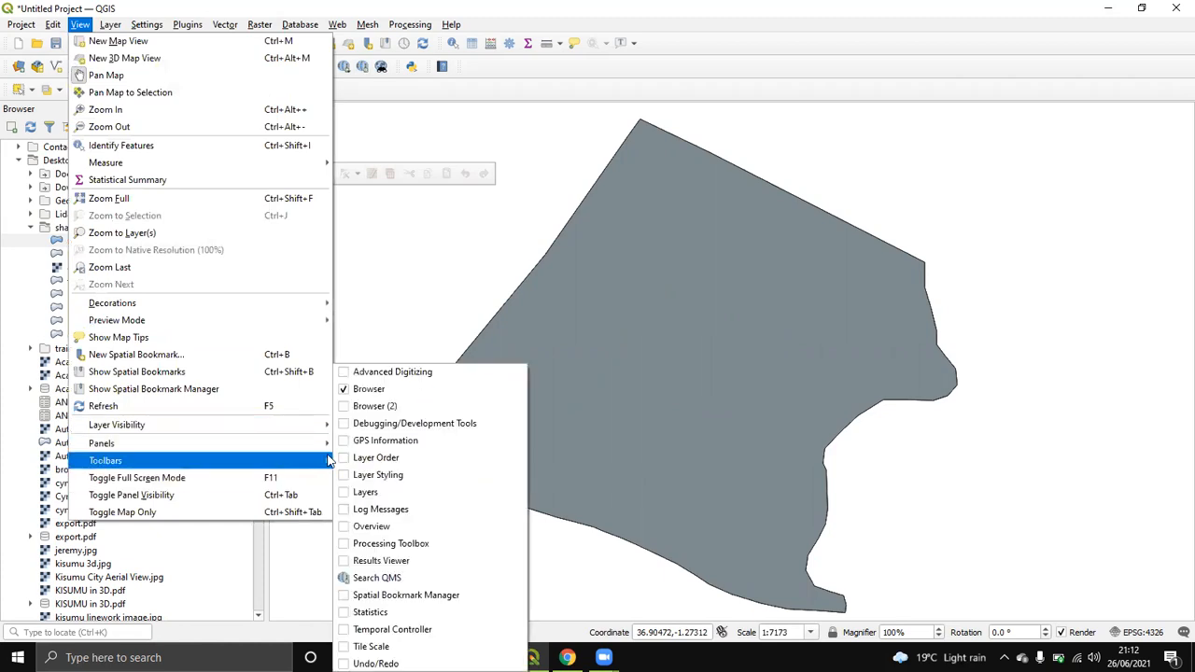
{"action": "left_click", "coordinate": [367, 492]}
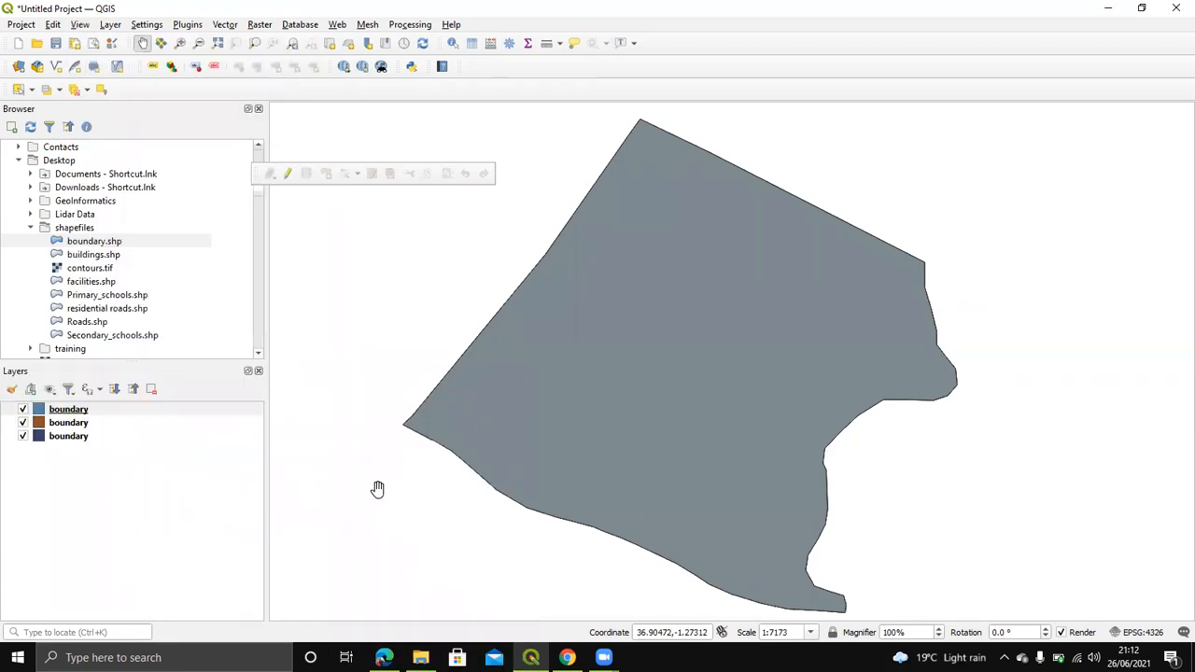
Step: Remove the second and top boundary layers with Remove Layer, confirming each with OK
{"action": "right_click", "coordinate": [63, 422]}
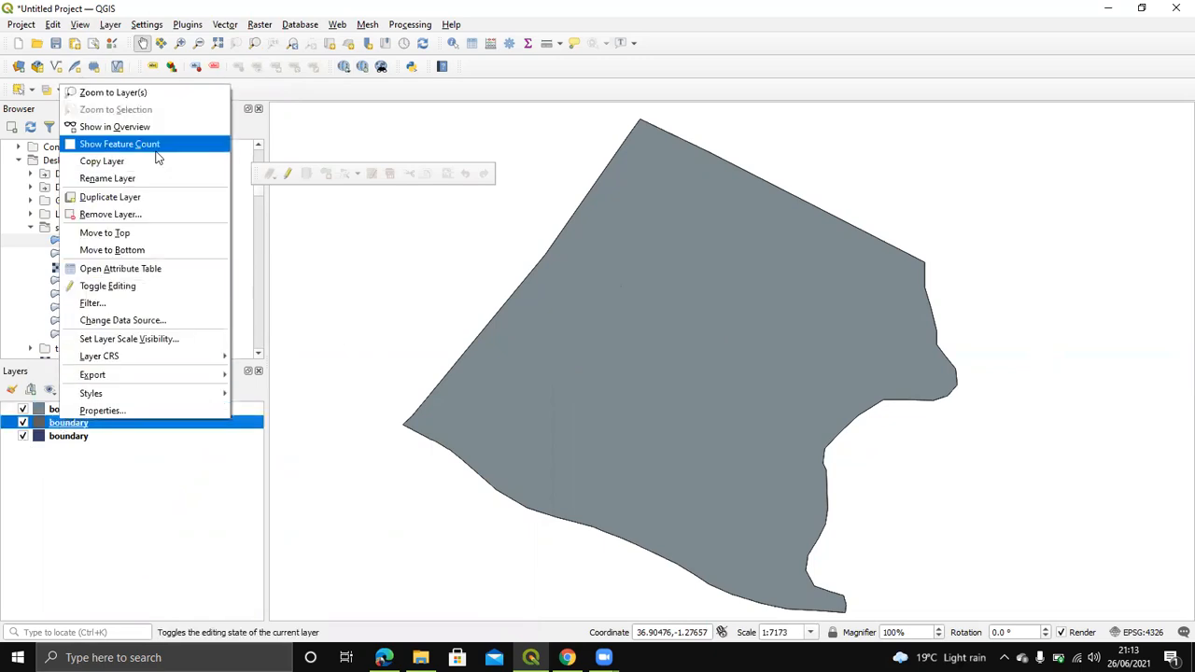
{"action": "left_click", "coordinate": [126, 213]}
{"action": "left_click", "coordinate": [570, 345]}
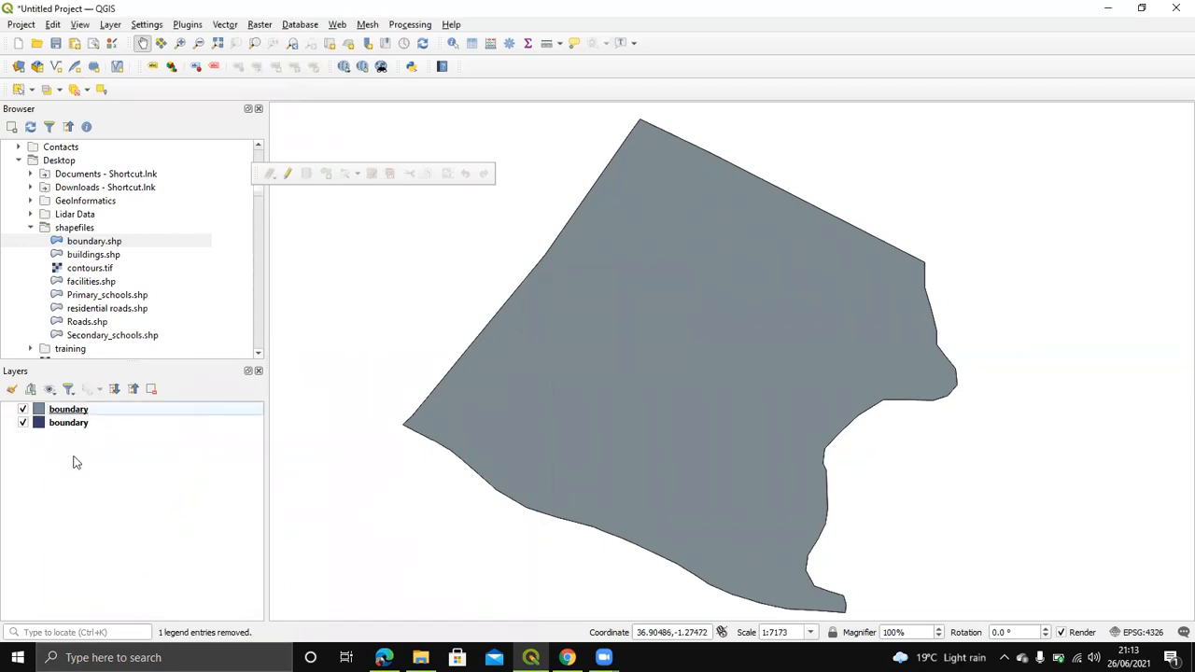
{"action": "right_click", "coordinate": [72, 414]}
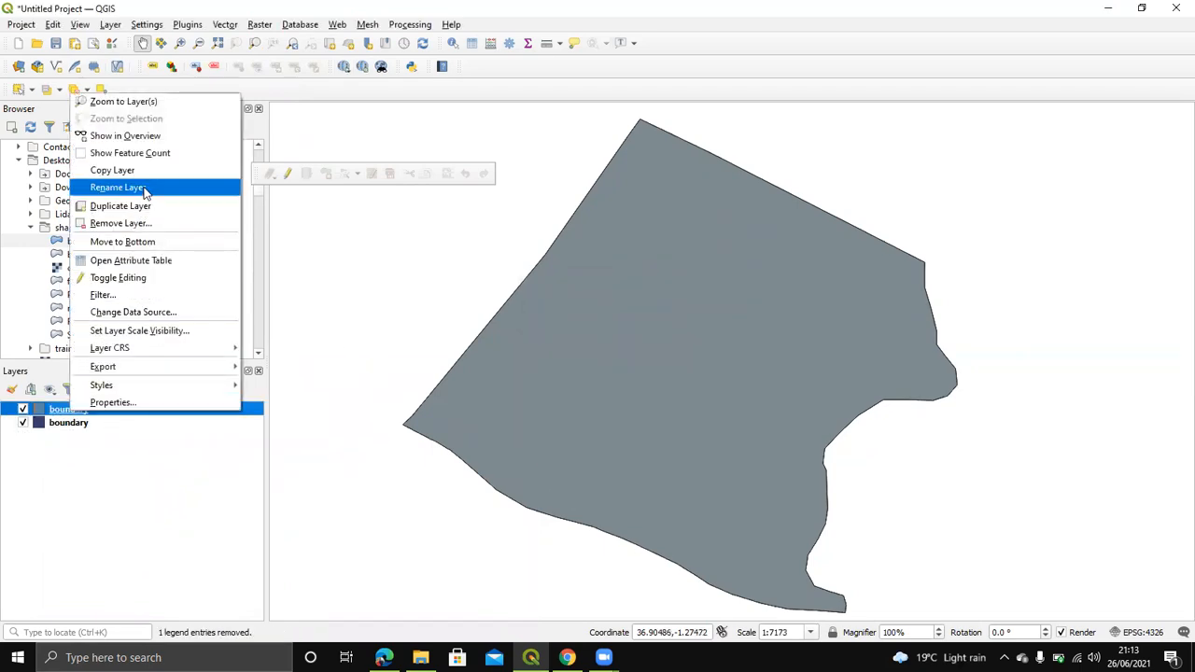
{"action": "left_click", "coordinate": [140, 223]}
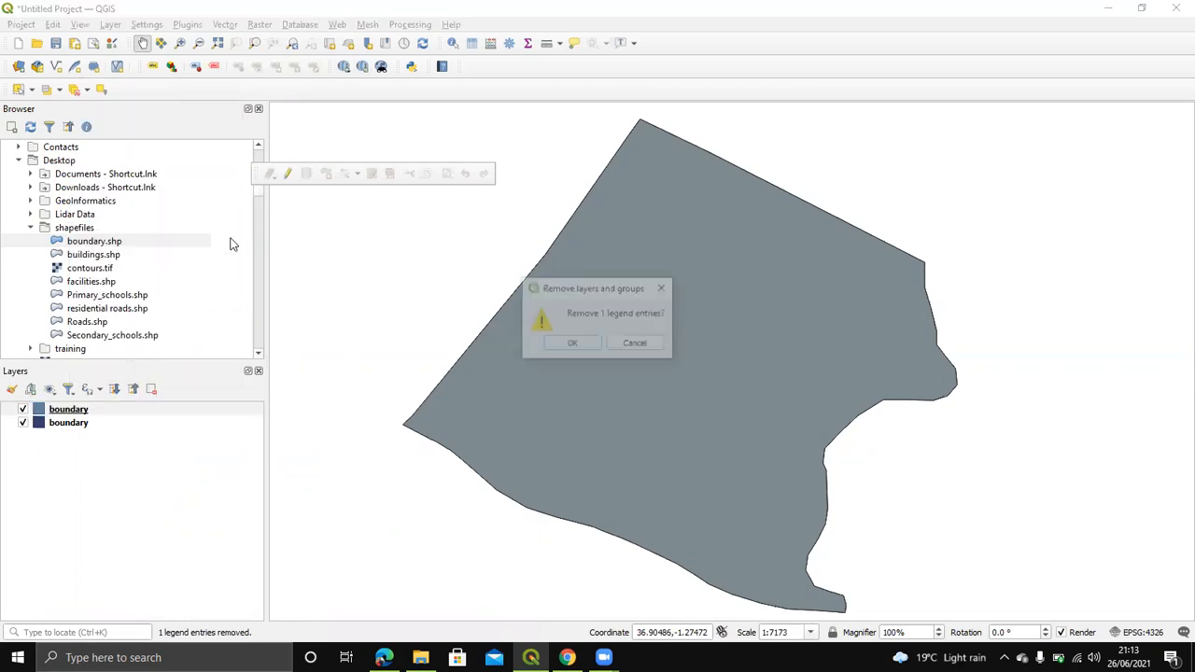
{"action": "left_click", "coordinate": [571, 344]}
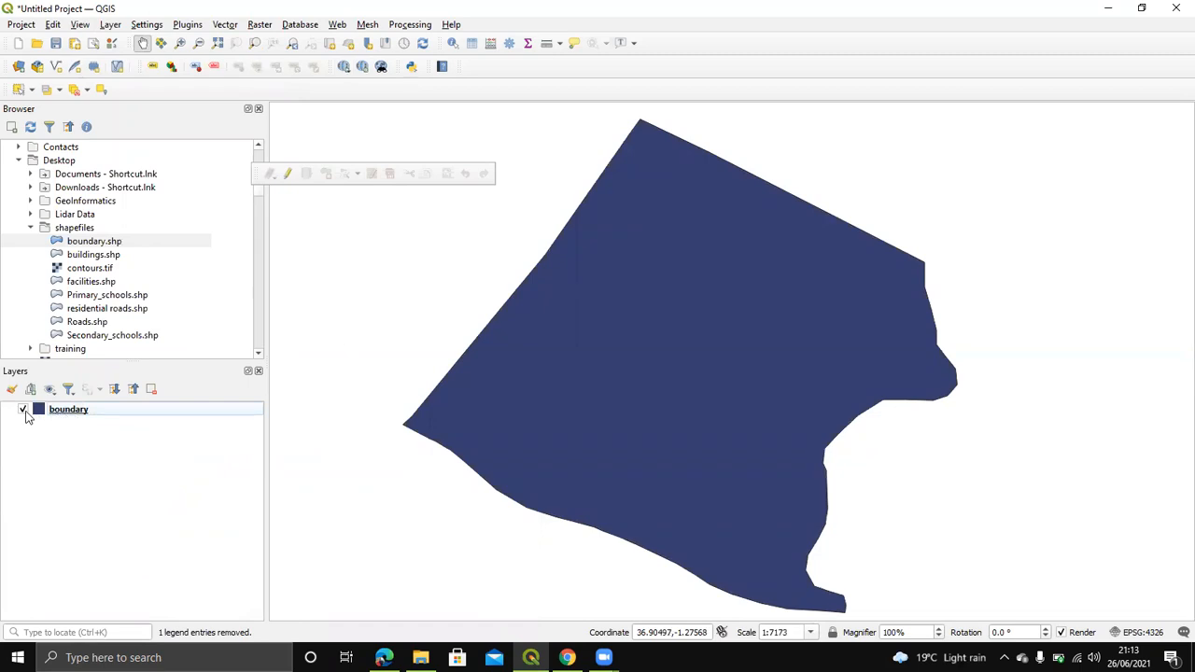
Step: Toggle the remaining boundary layer's visibility off and on three times, leaving it visible
{"action": "left_click", "coordinate": [23, 409]}
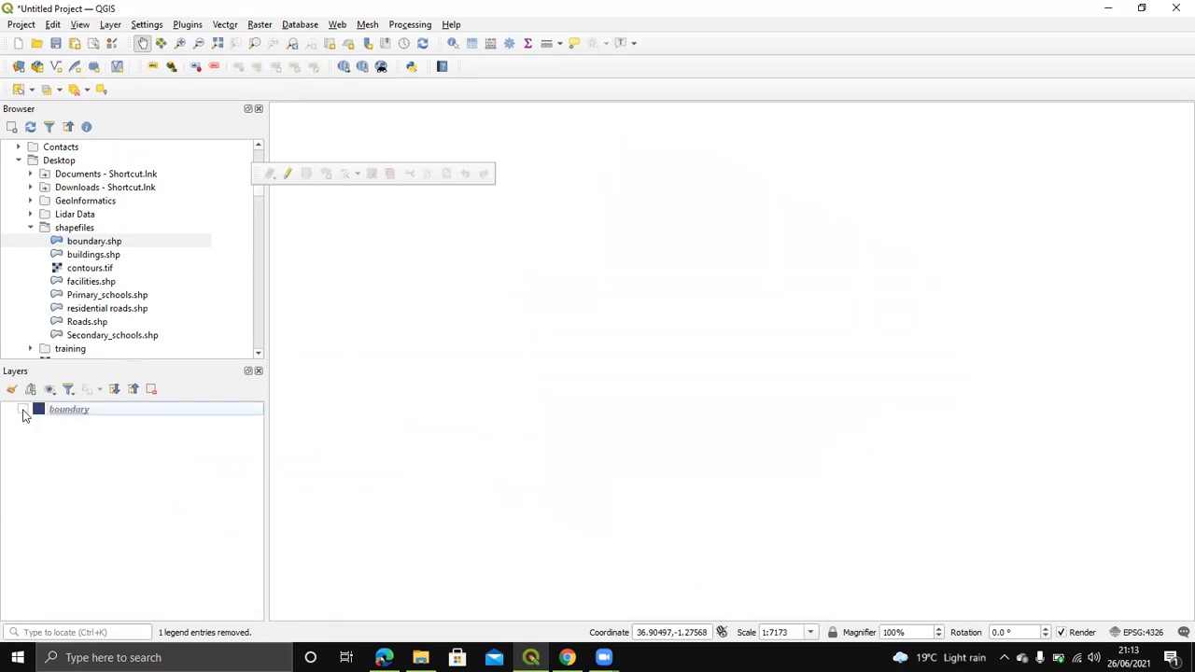
{"action": "left_click", "coordinate": [23, 409]}
{"action": "left_click", "coordinate": [23, 410]}
{"action": "left_click", "coordinate": [24, 410]}
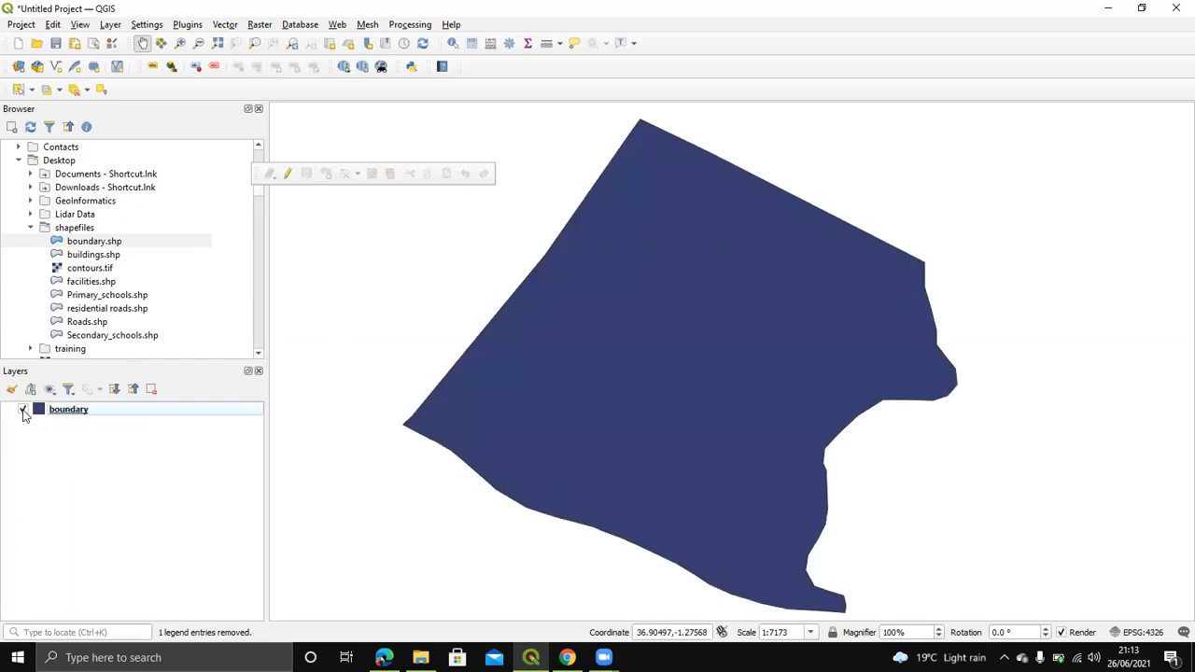
{"action": "left_click", "coordinate": [24, 409]}
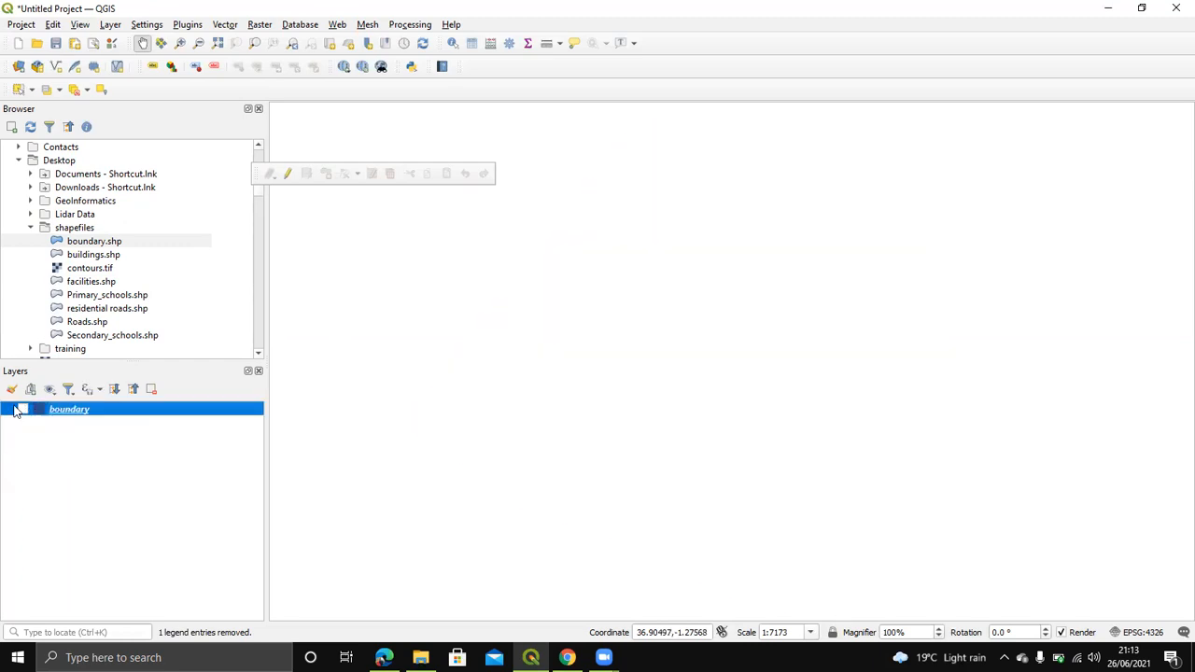
{"action": "left_click", "coordinate": [23, 410]}
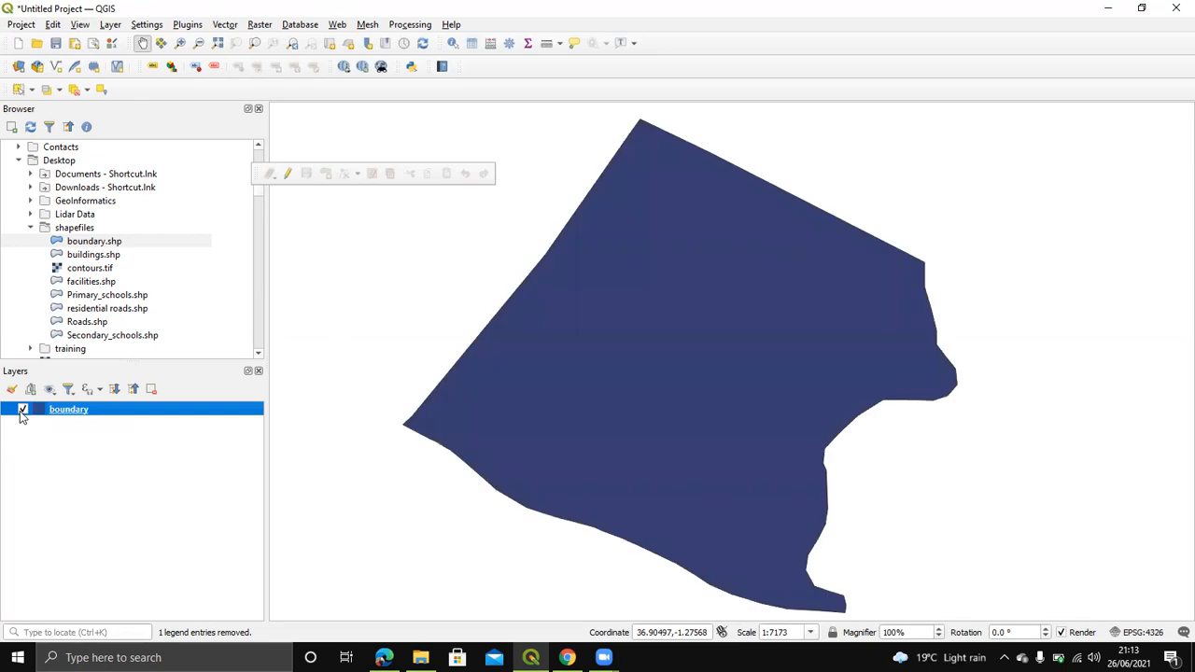
Step: Dock the Processing Toolbox panel from View > Panels
{"action": "left_click", "coordinate": [110, 25]}
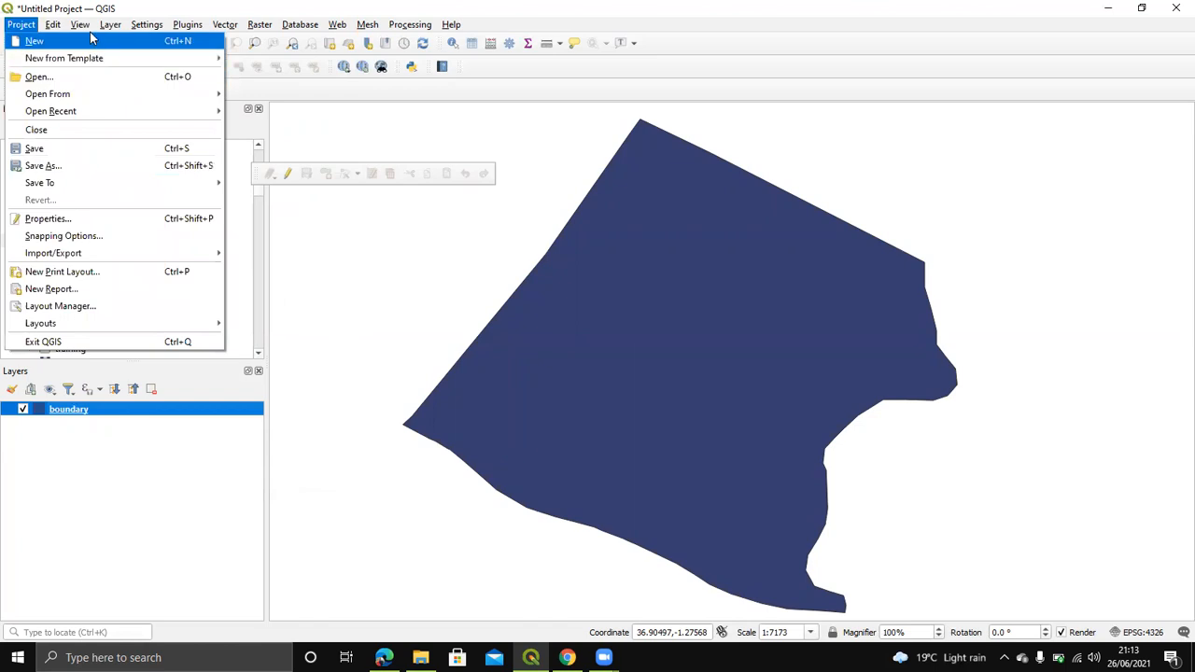
{"action": "mouse_move", "coordinate": [110, 27]}
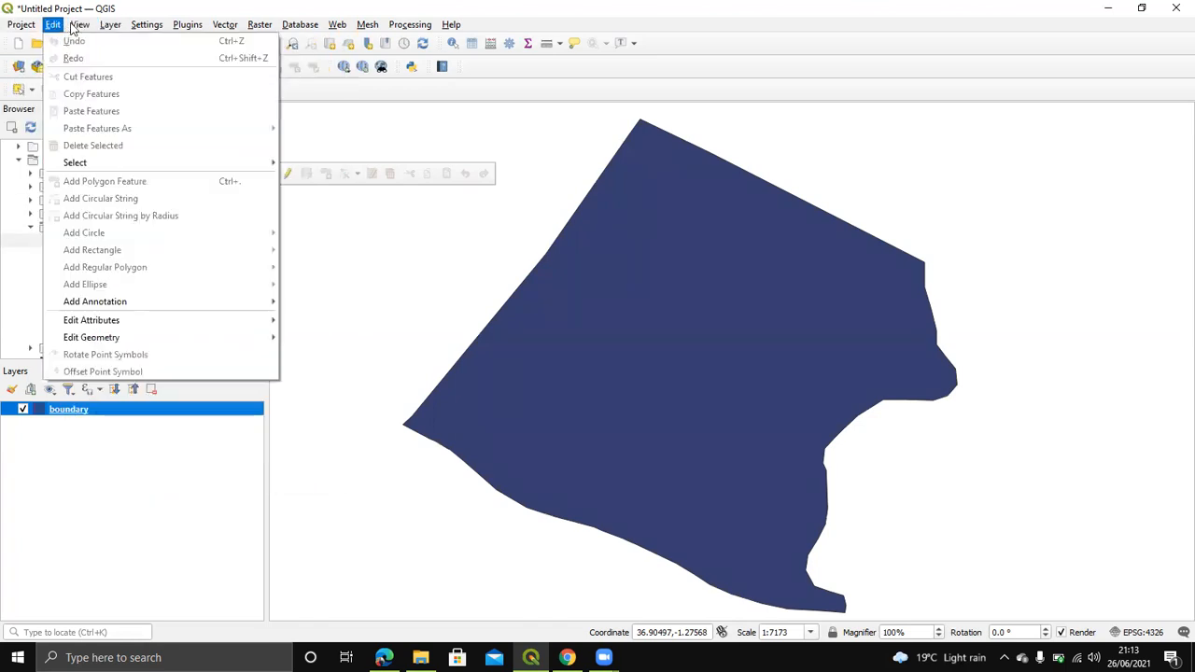
{"action": "mouse_move", "coordinate": [187, 444]}
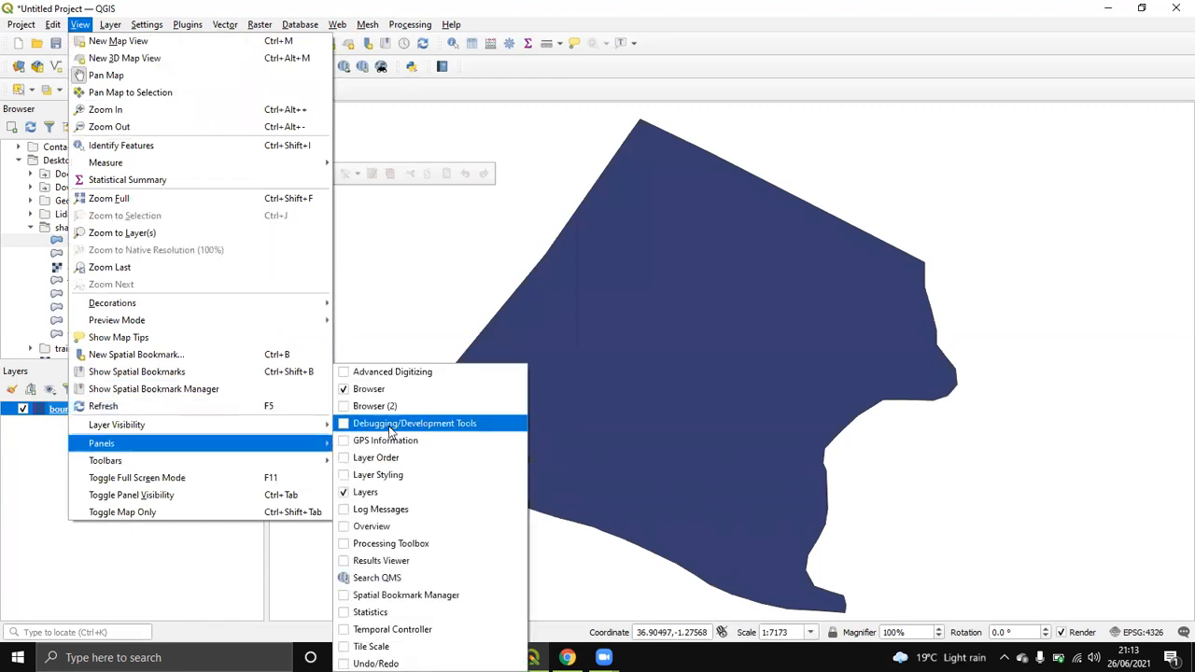
{"action": "left_click", "coordinate": [404, 543]}
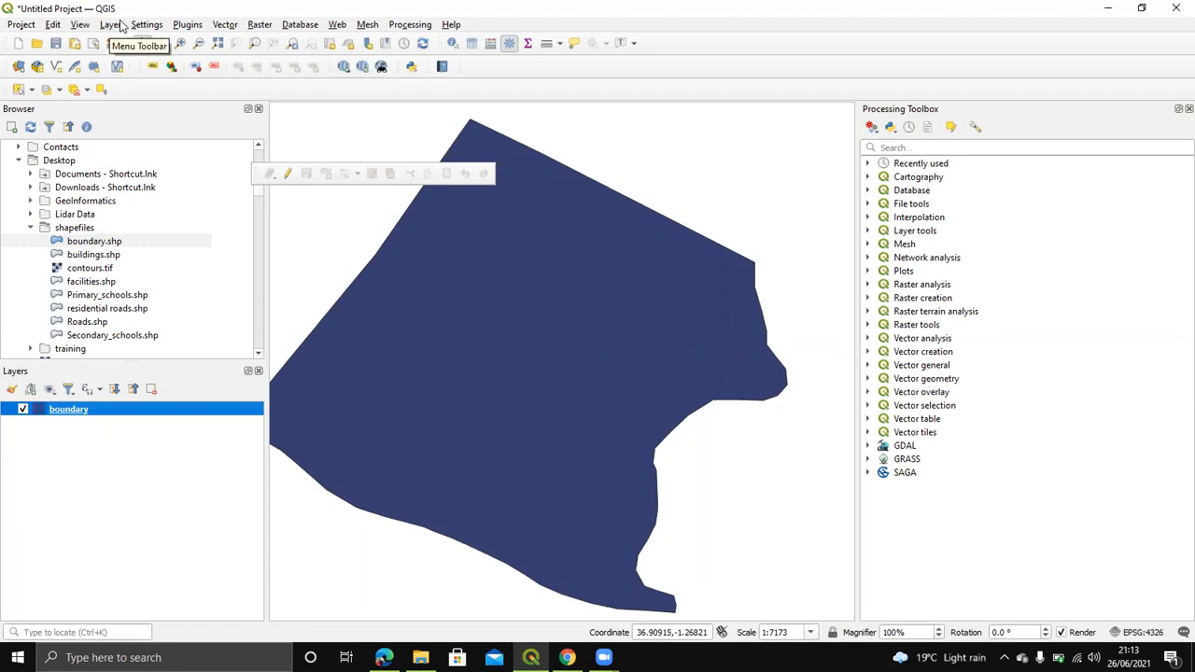
Step: Dock the Search QMS panel beneath the Processing Toolbox
{"action": "left_click", "coordinate": [80, 24]}
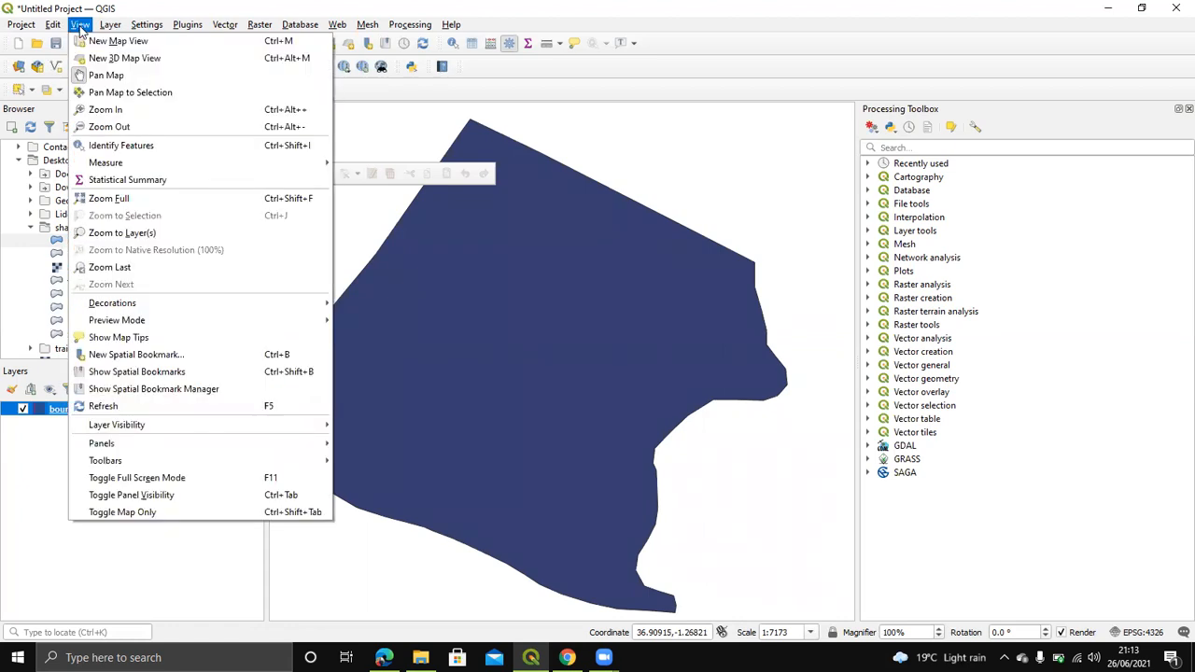
{"action": "mouse_move", "coordinate": [102, 443]}
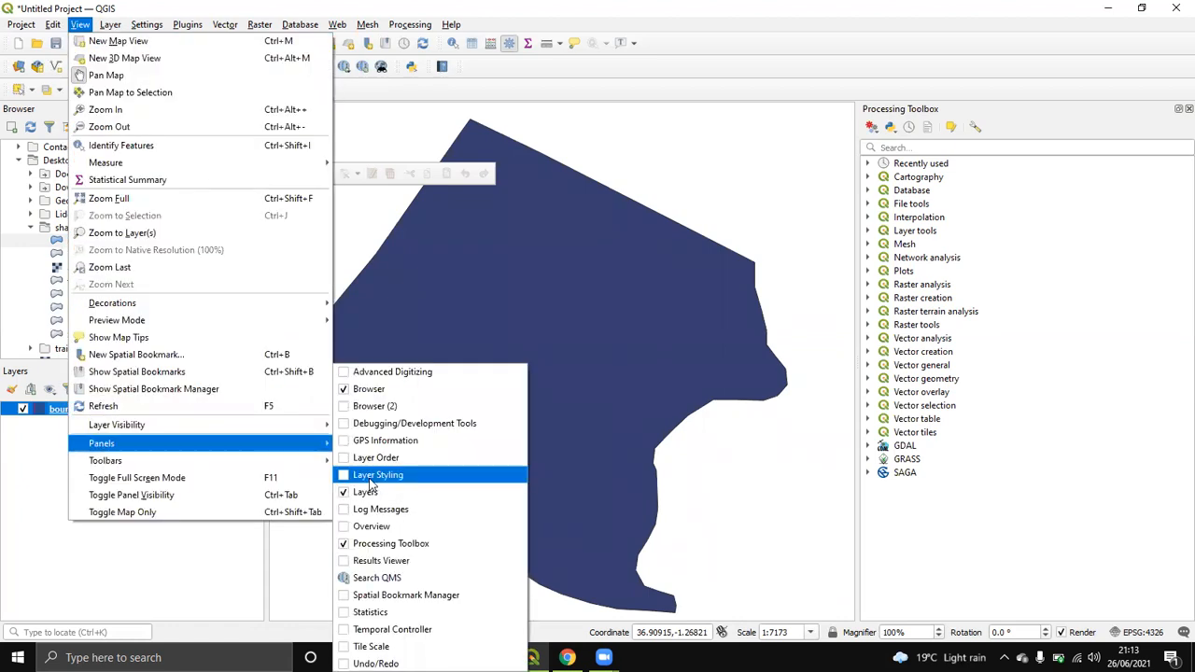
{"action": "left_click", "coordinate": [386, 584]}
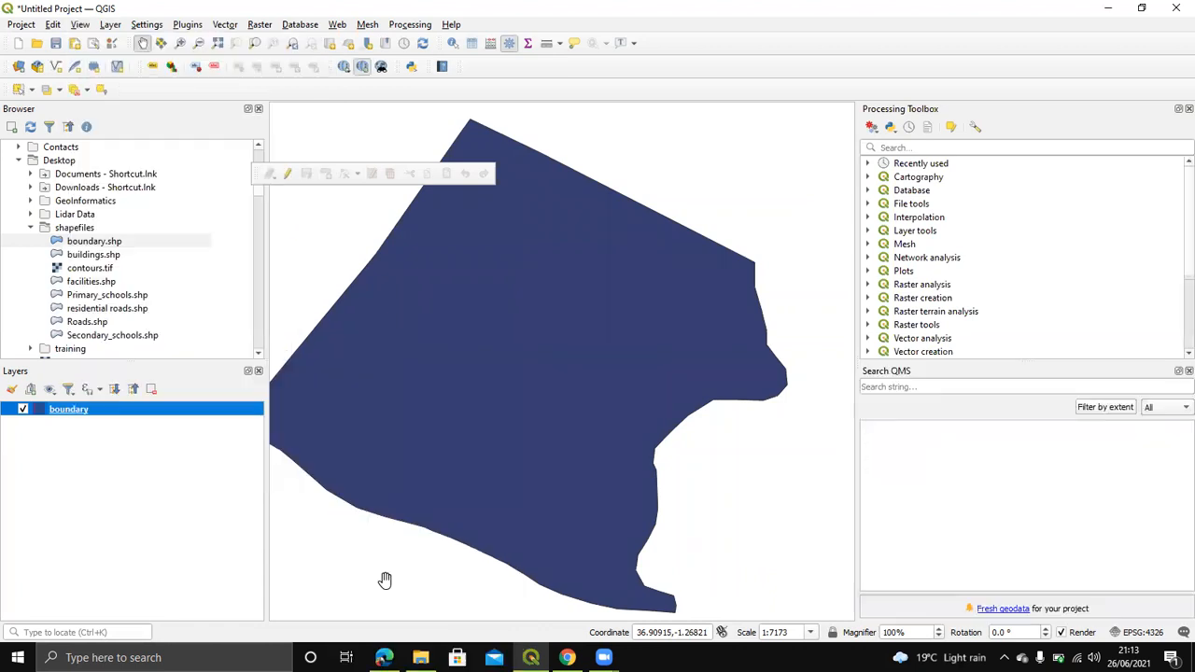
Step: Check the View menu's toolbar list twice, closing it without changes
{"action": "left_click", "coordinate": [81, 25]}
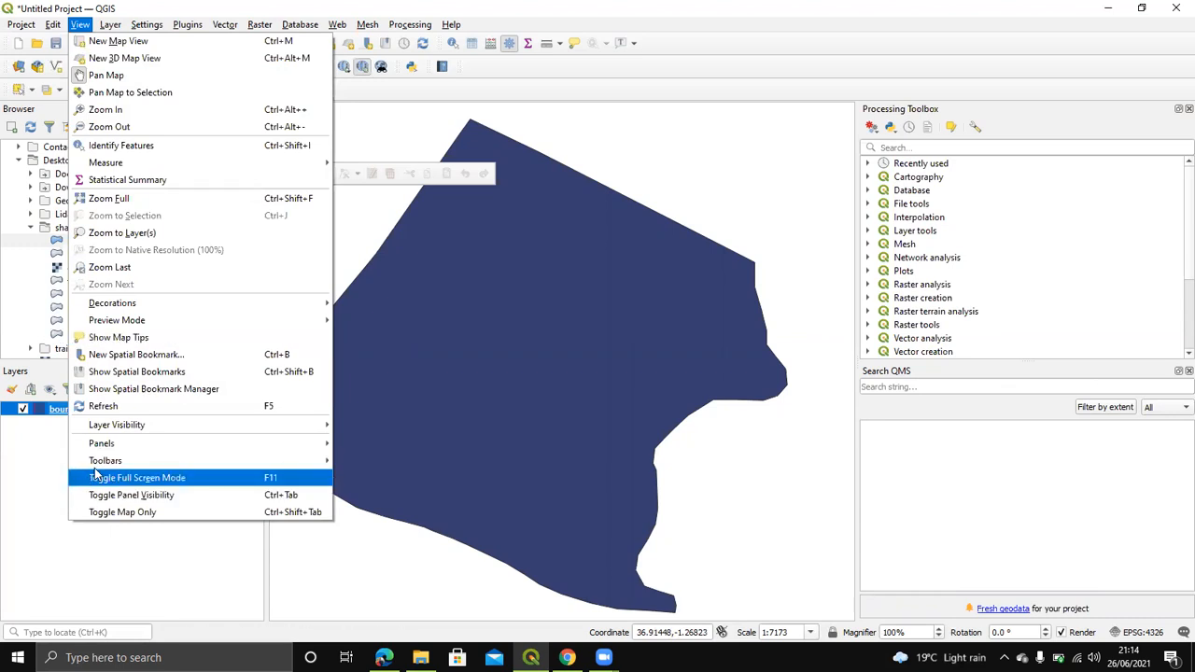
{"action": "mouse_move", "coordinate": [100, 469]}
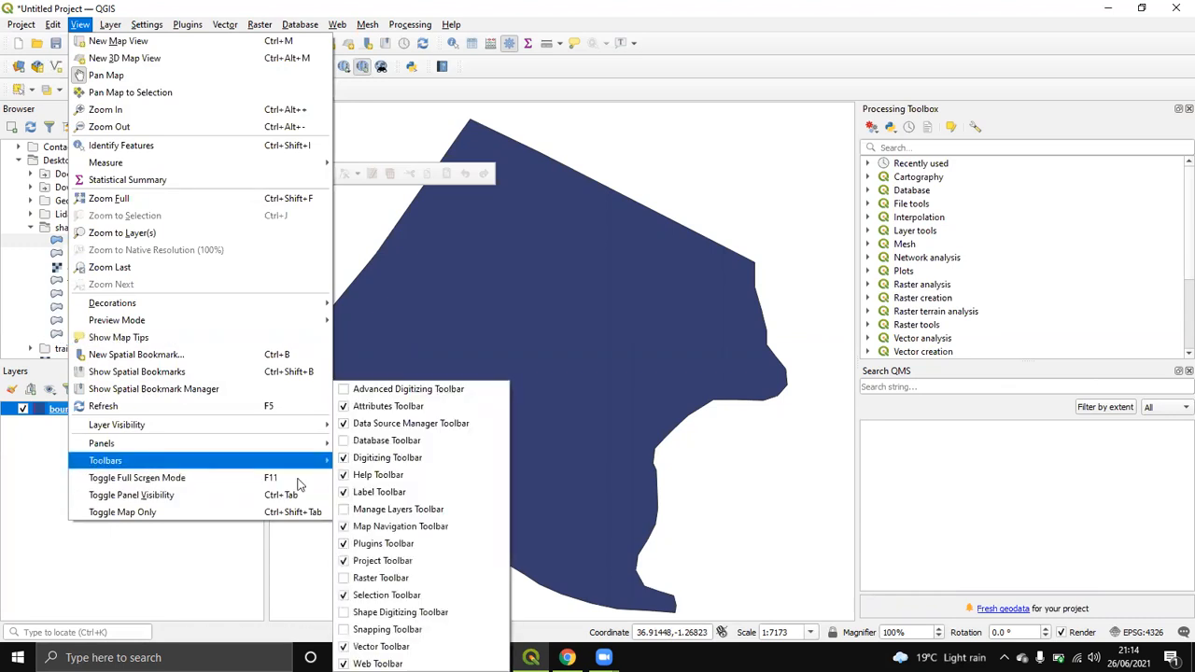
{"action": "left_click", "coordinate": [514, 147]}
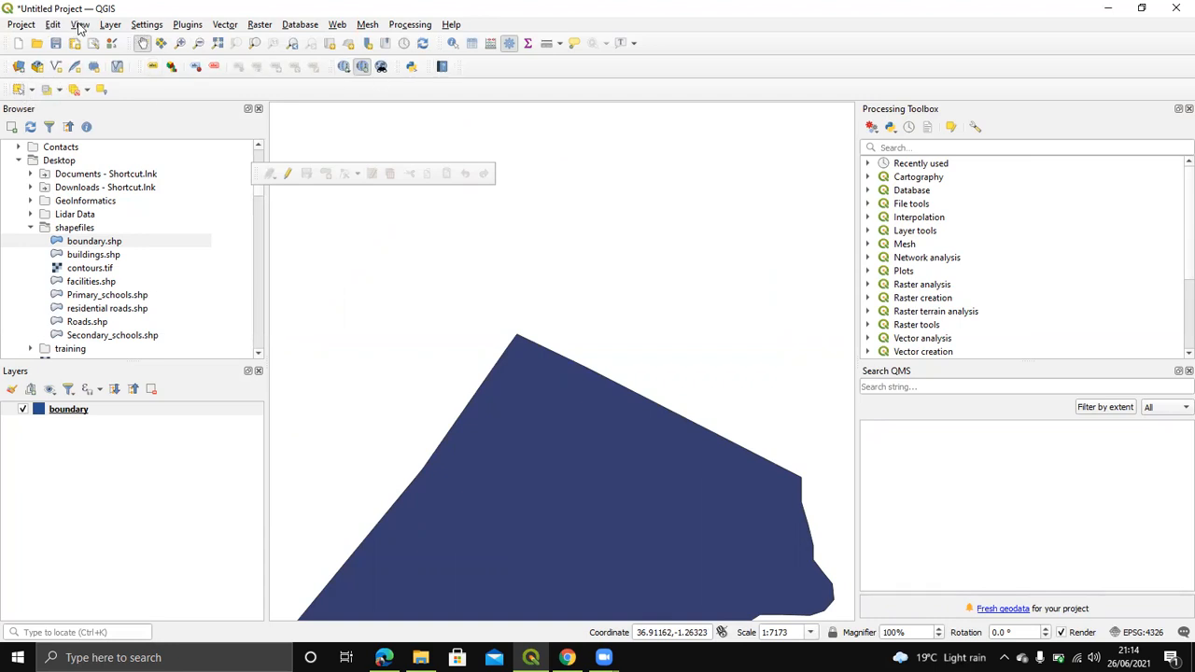
{"action": "left_click", "coordinate": [79, 25]}
{"action": "mouse_move", "coordinate": [186, 462]}
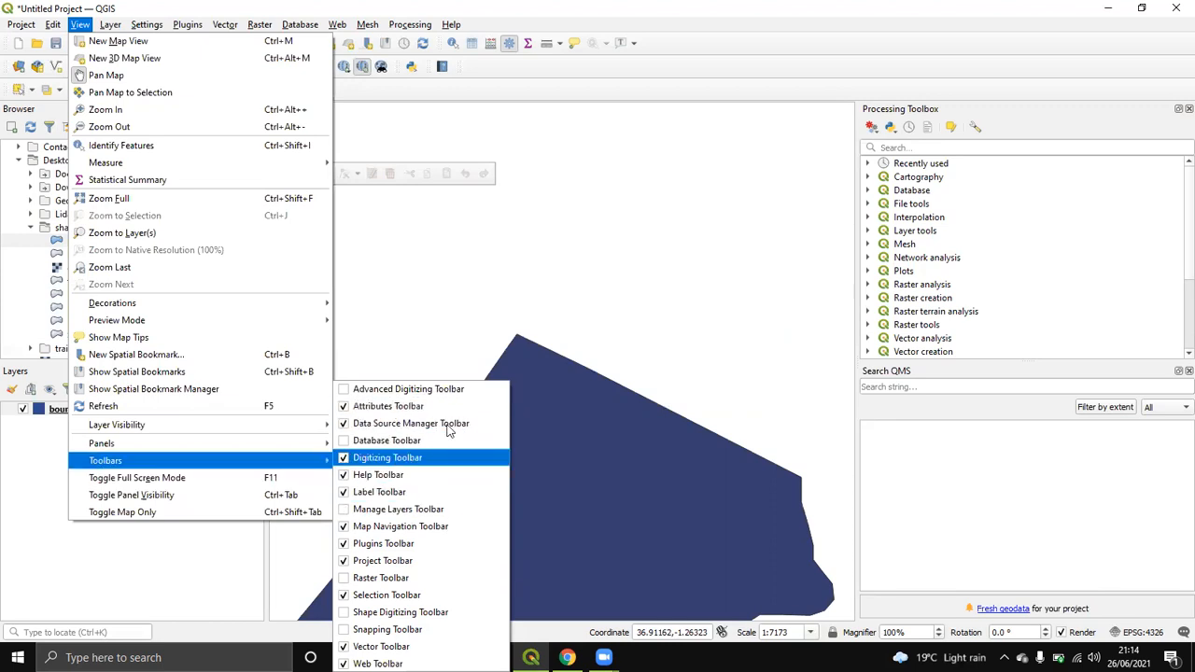
{"action": "left_click", "coordinate": [612, 461]}
Step: Pan and zoom until the boundary polygon is recentred in the map
{"action": "left_click_drag", "start_coordinate": [449, 414], "coordinate": [514, 345]}
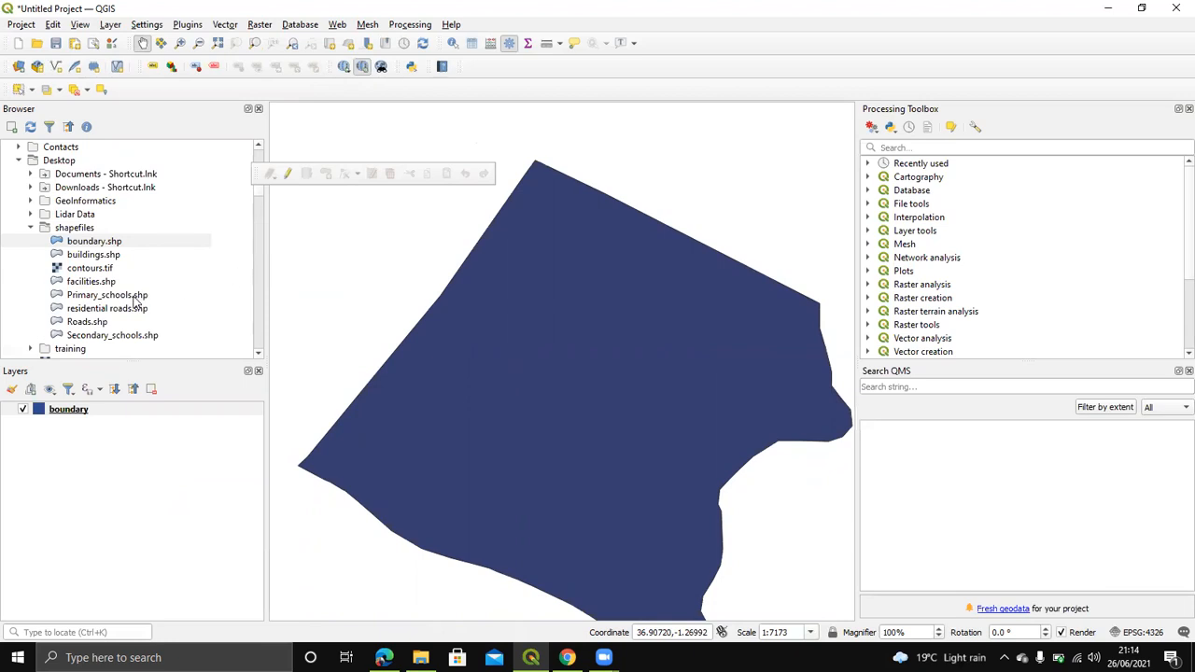
{"action": "scroll", "coordinate": [523, 387], "scroll_direction": "down", "scroll_amount": 1}
{"action": "scroll", "coordinate": [523, 388], "scroll_direction": "up", "scroll_amount": 1}
{"action": "left_click_drag", "start_coordinate": [644, 313], "coordinate": [636, 269]}
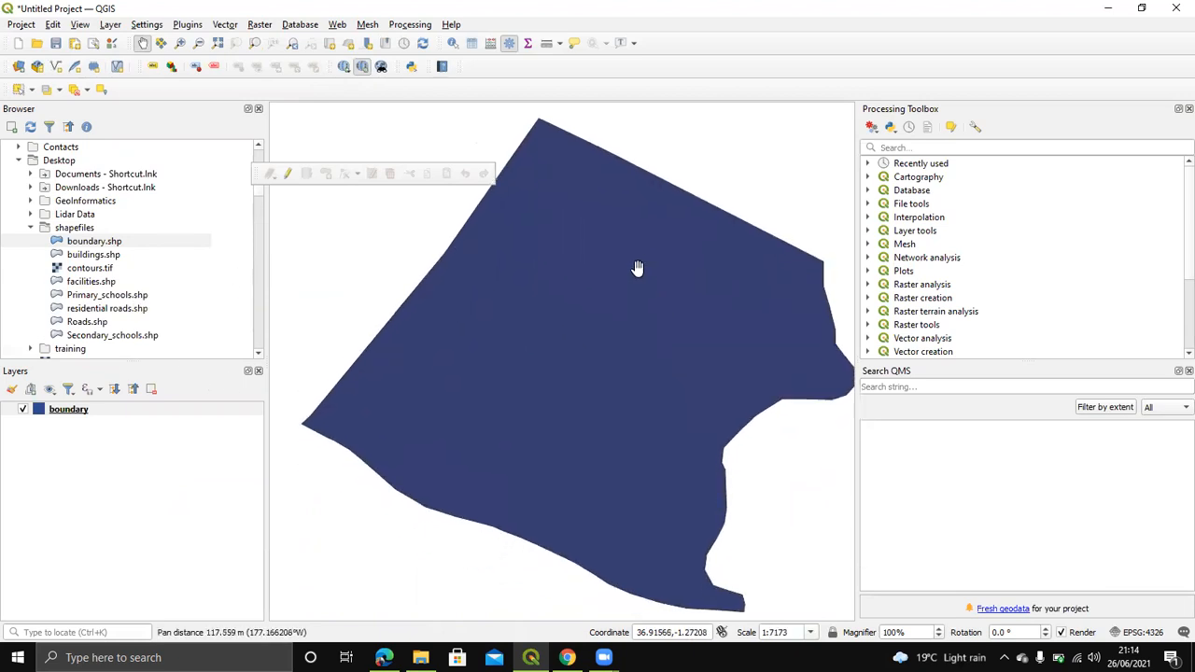
Step: Close the Processing Toolbox and Search QMS panels, then pan to recentre the boundary
{"action": "left_click", "coordinate": [1175, 111]}
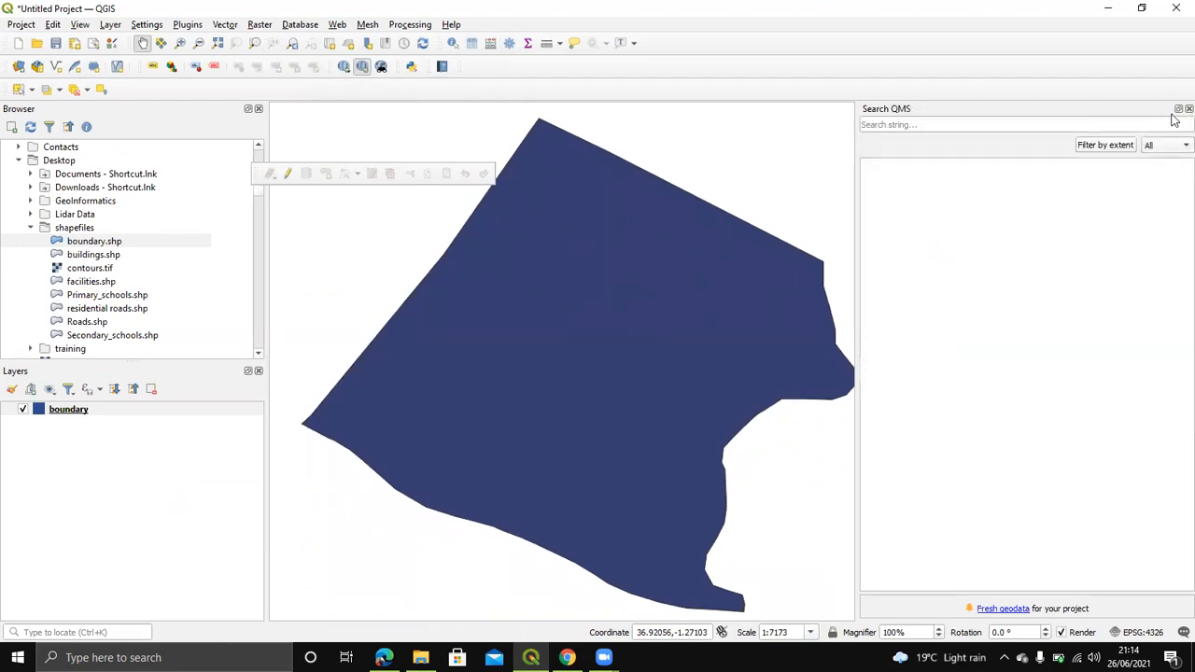
{"action": "left_click", "coordinate": [1176, 109]}
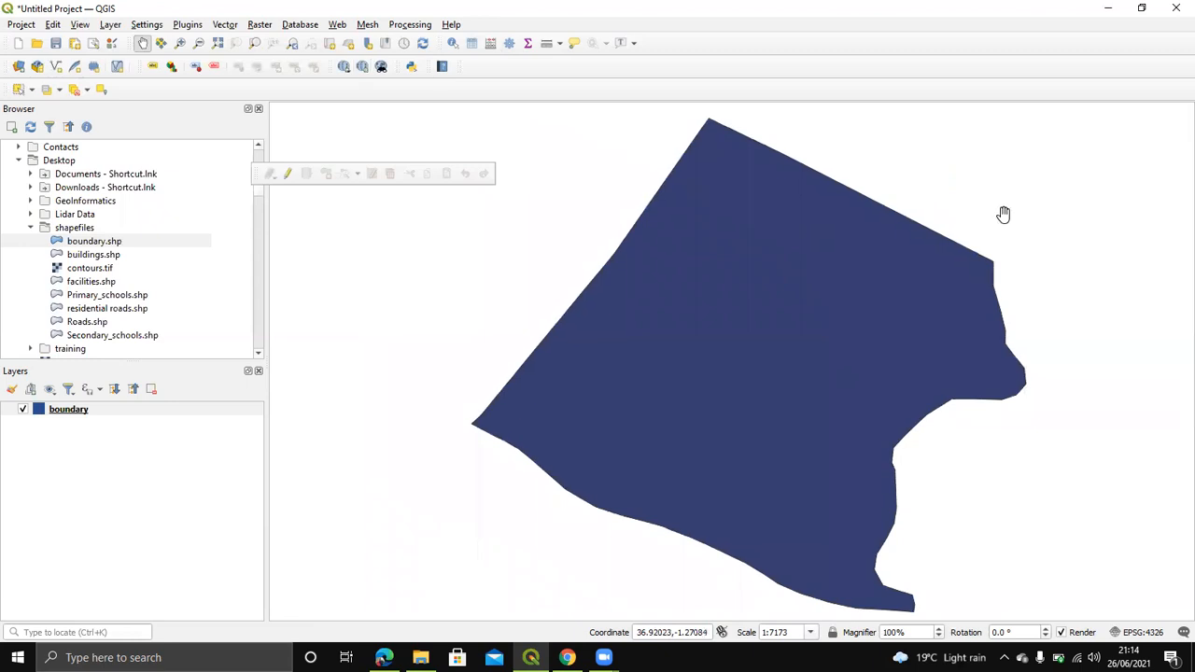
{"action": "left_click_drag", "start_coordinate": [901, 214], "coordinate": [881, 263]}
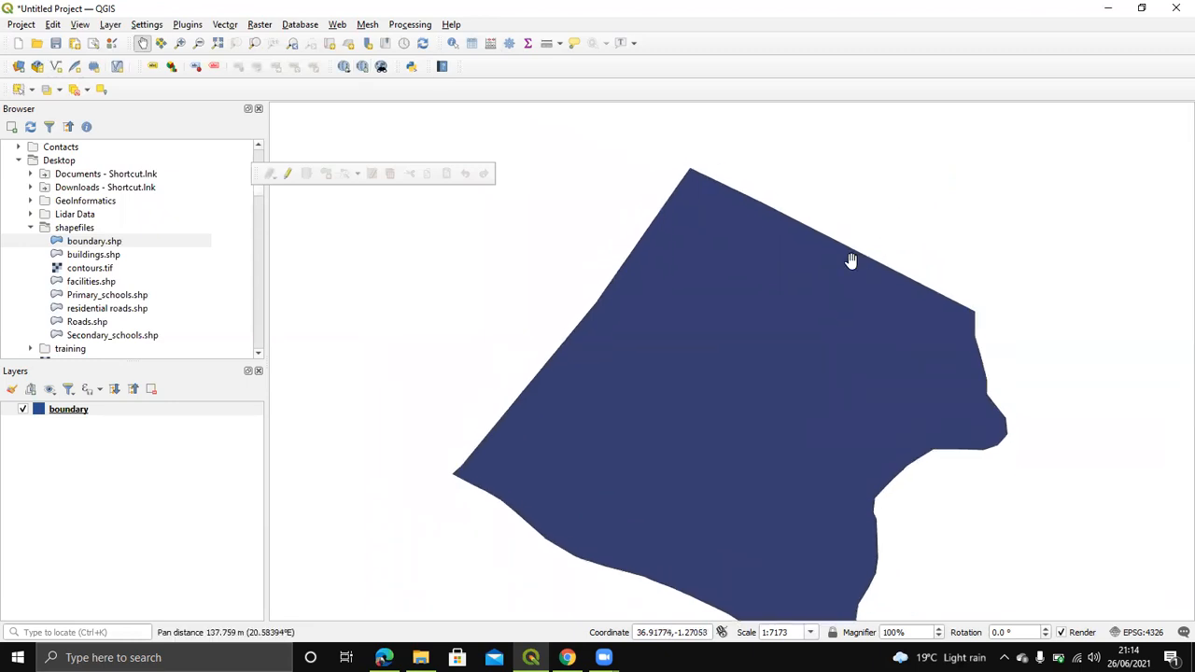
{"action": "left_click_drag", "start_coordinate": [669, 285], "coordinate": [685, 266]}
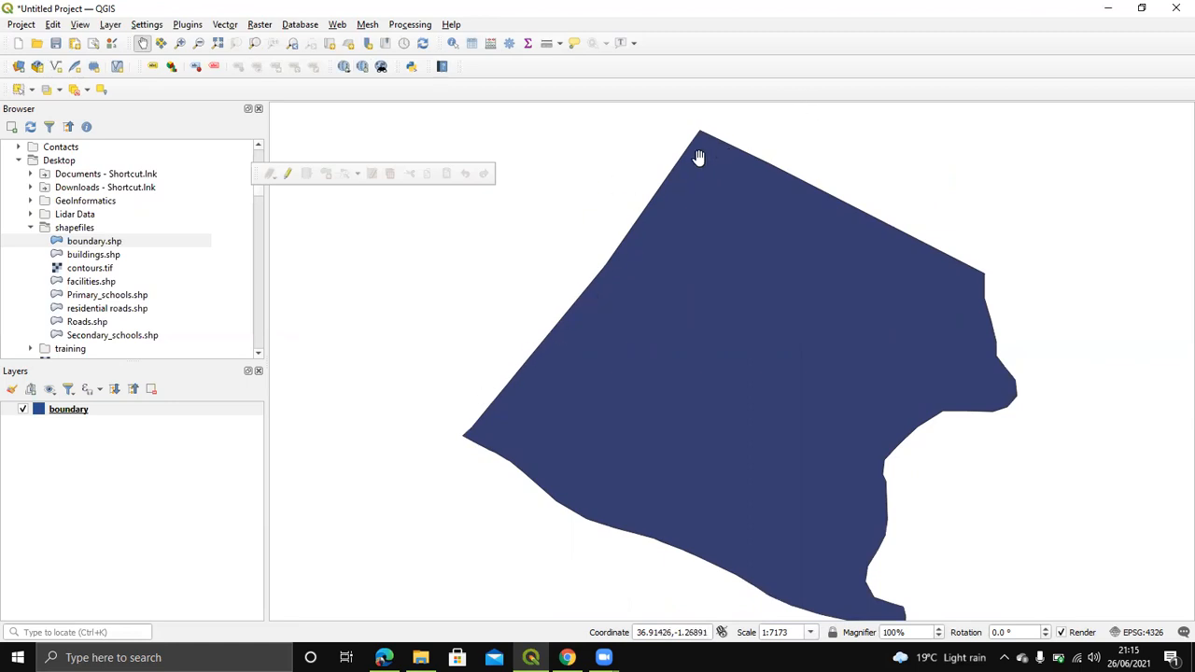
{"action": "left_click_drag", "start_coordinate": [641, 290], "coordinate": [613, 284]}
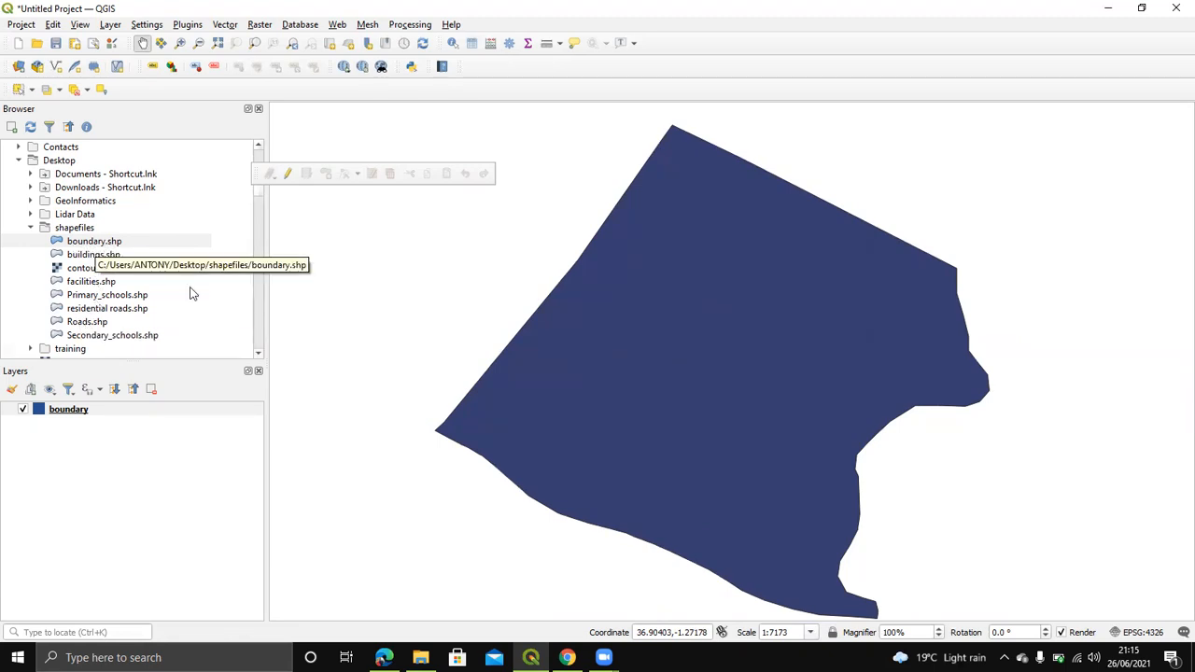
Step: Open File Explorer and navigate to the Desktop shapefiles folder
{"action": "left_click", "coordinate": [420, 657]}
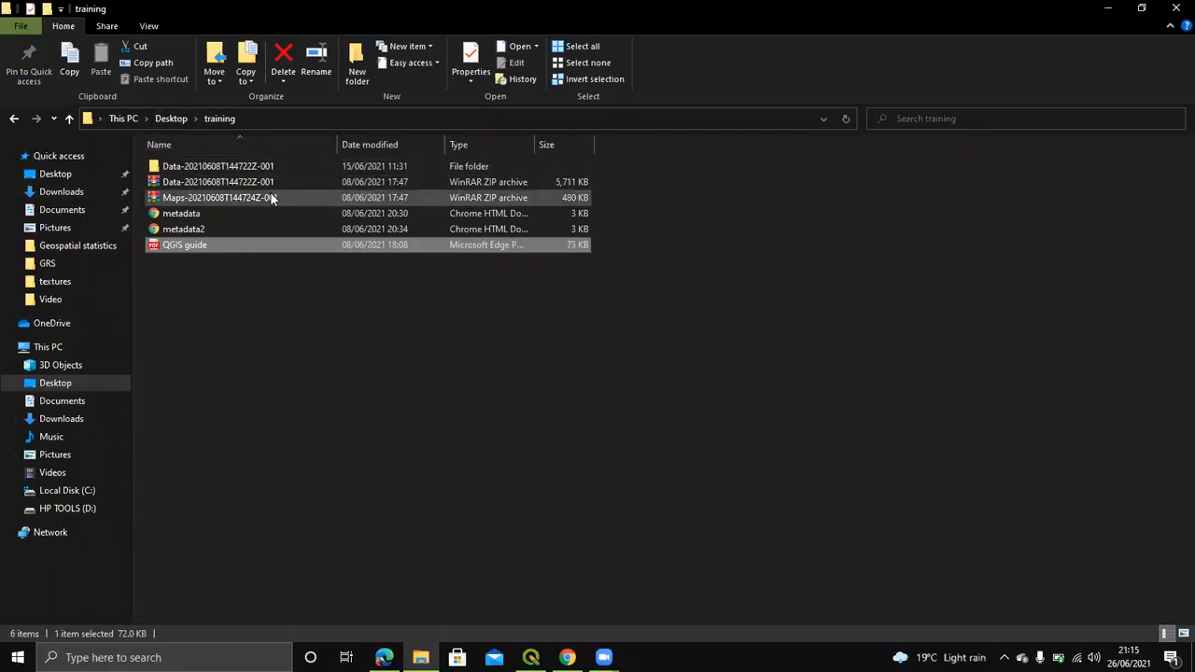
{"action": "left_click", "coordinate": [159, 118]}
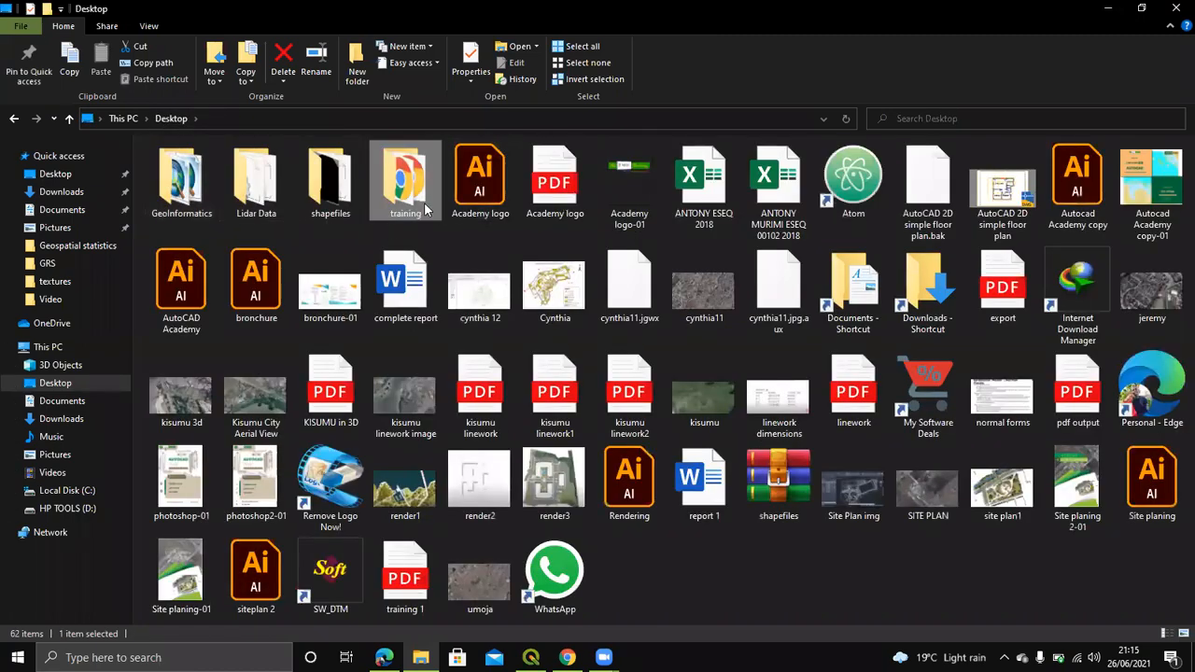
{"action": "double_click", "coordinate": [330, 187]}
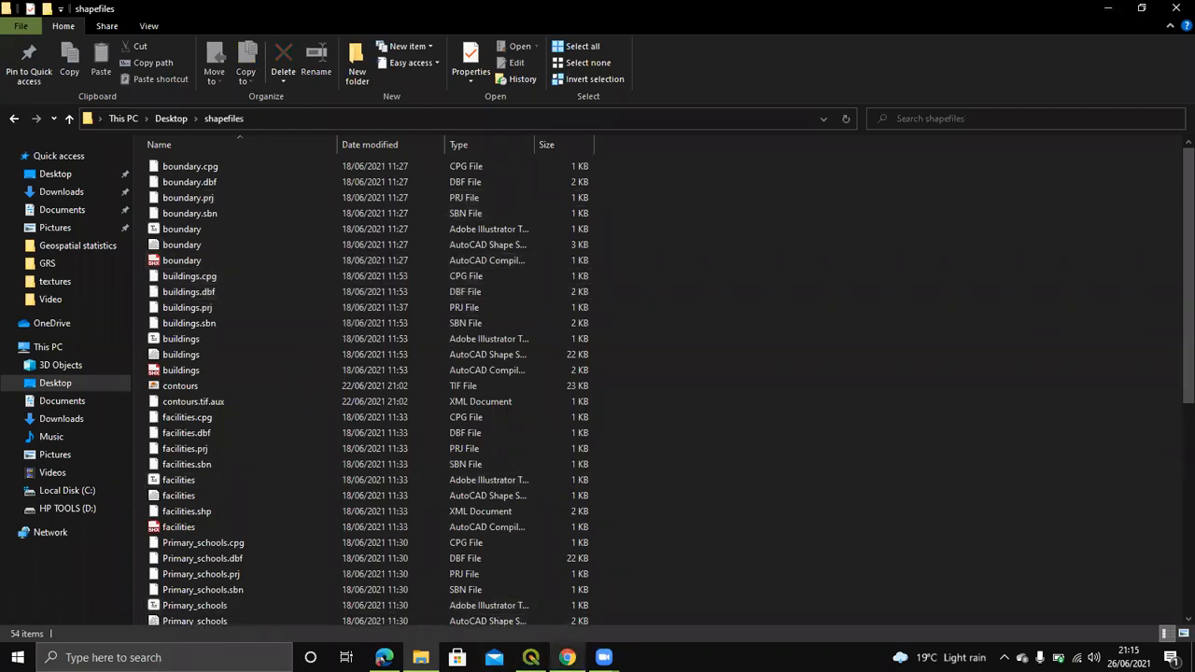
Step: Minimise QGIS and then File Explorer so the desktop shows
{"action": "left_click", "coordinate": [531, 657]}
{"action": "left_click", "coordinate": [531, 657]}
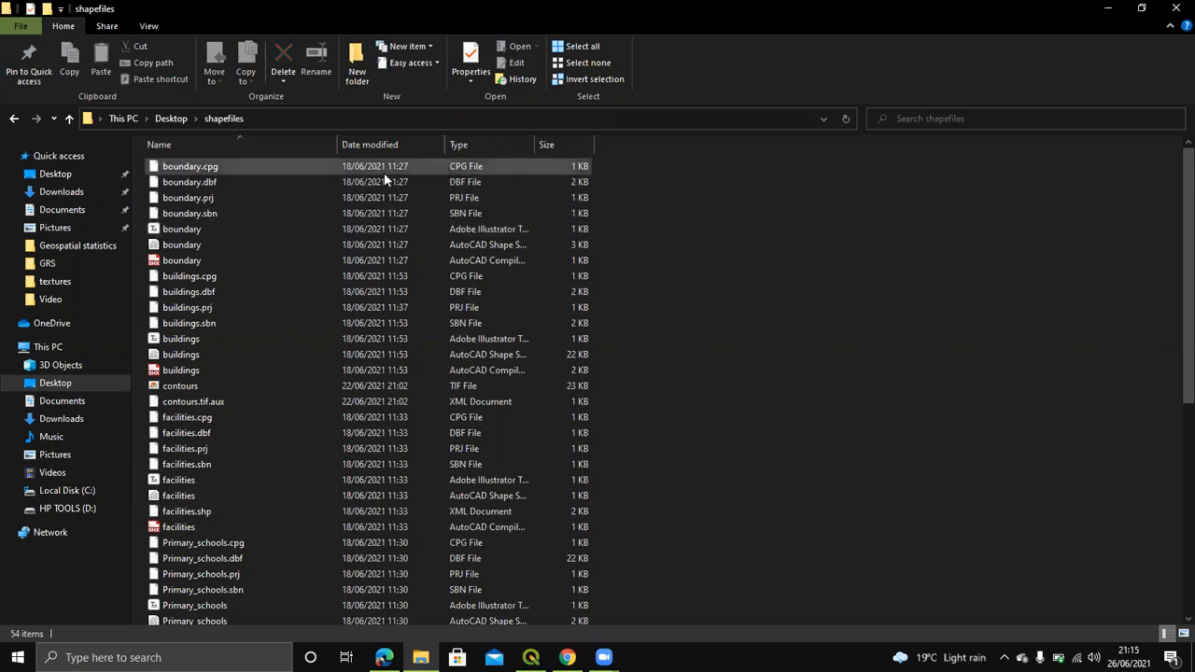
{"action": "left_click", "coordinate": [1106, 8]}
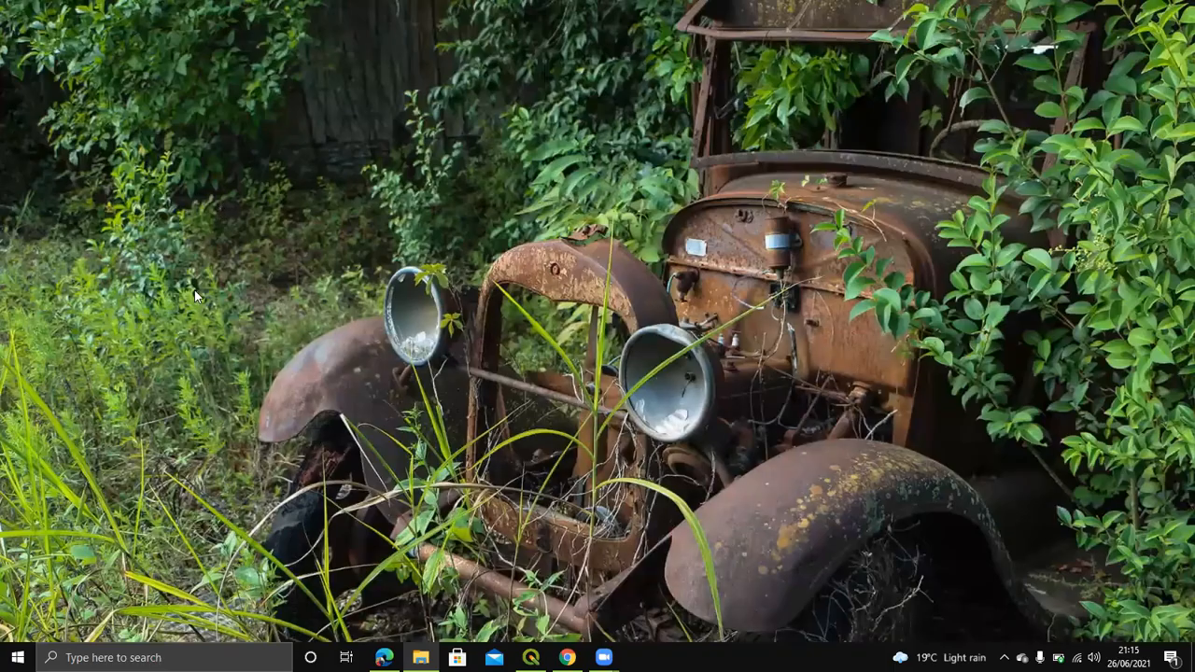
Step: Restore the QGIS window from the taskbar
{"action": "left_click", "coordinate": [530, 657]}
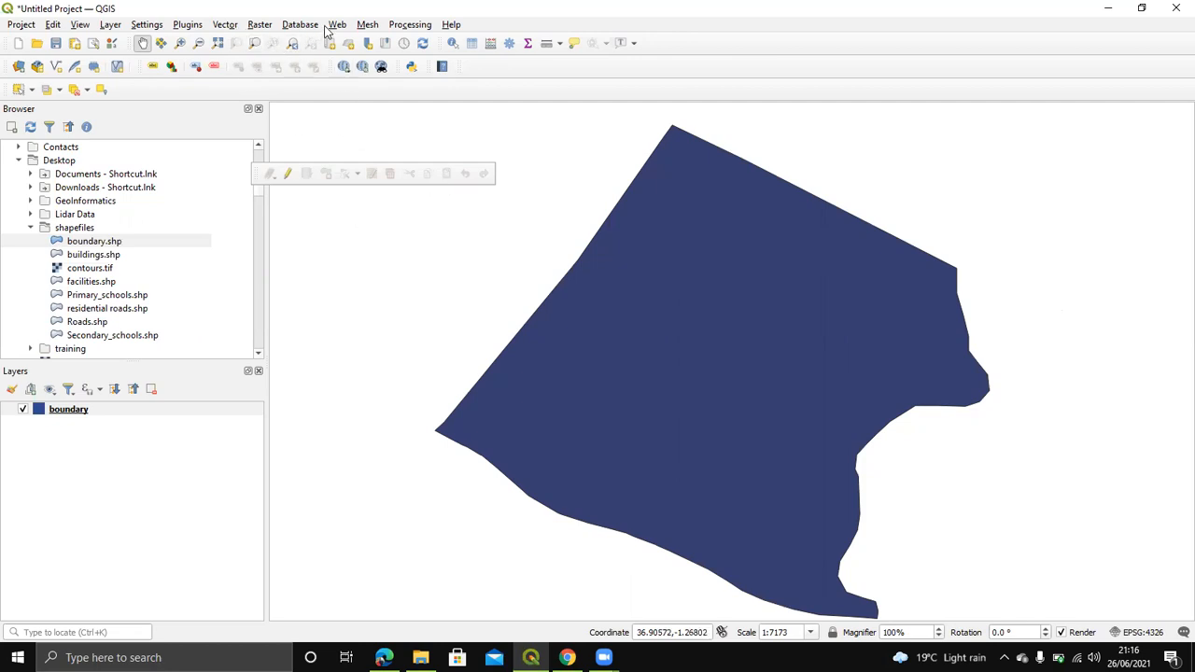
{"action": "left_click", "coordinate": [189, 25]}
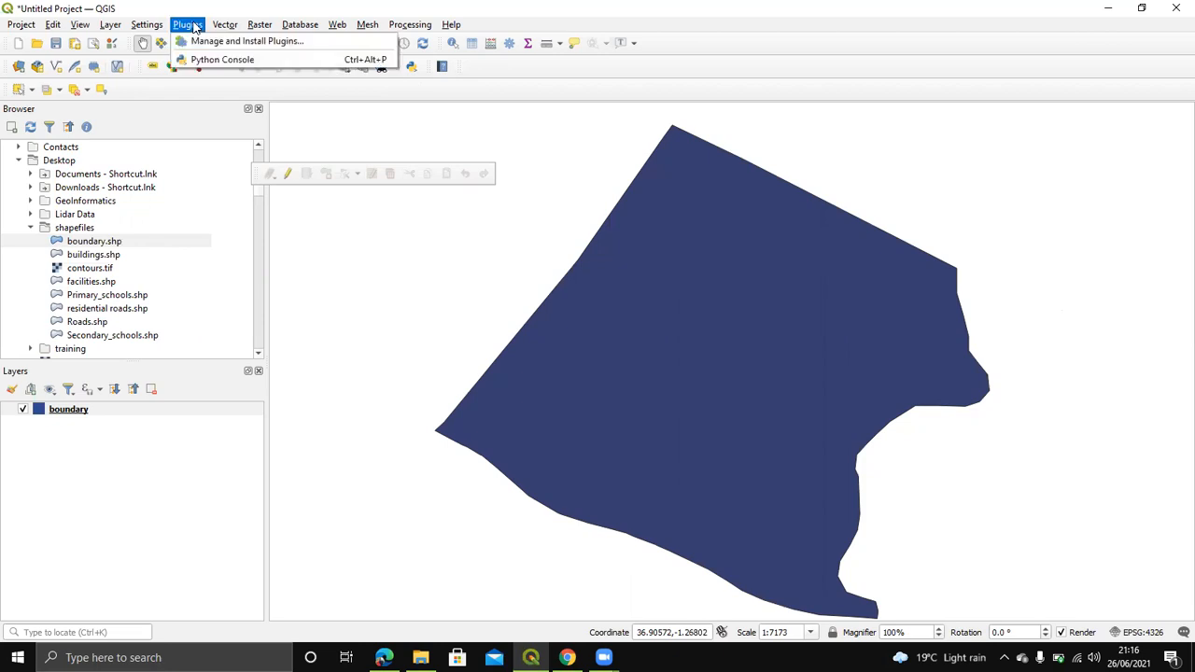
{"action": "left_click", "coordinate": [208, 44]}
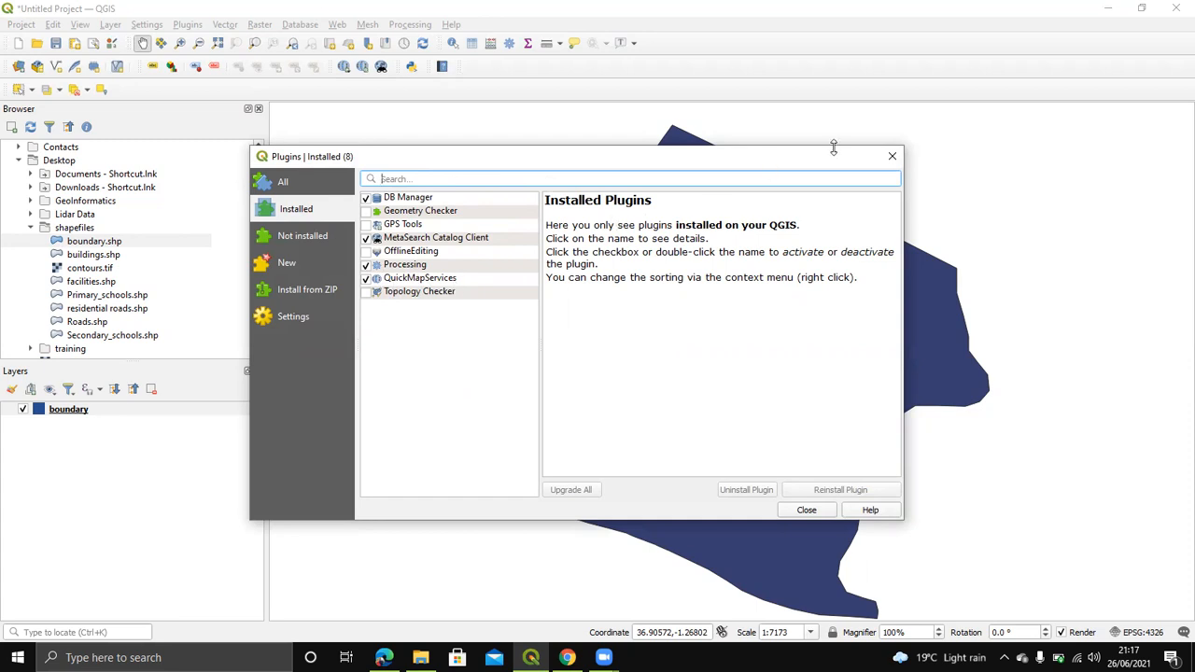
{"action": "left_click", "coordinate": [889, 155]}
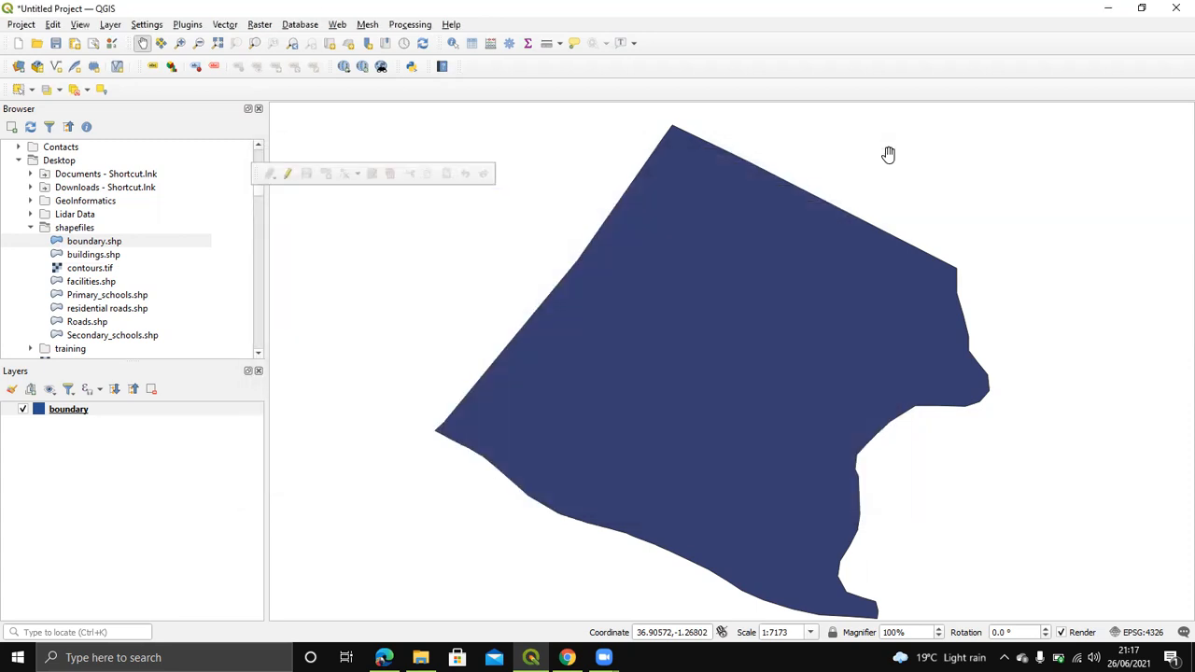
Step: Add the OSM Standard basemap via Web > QuickMapServices, zoom out, and select the boundary layer
{"action": "left_click", "coordinate": [335, 26]}
{"action": "mouse_move", "coordinate": [369, 60]}
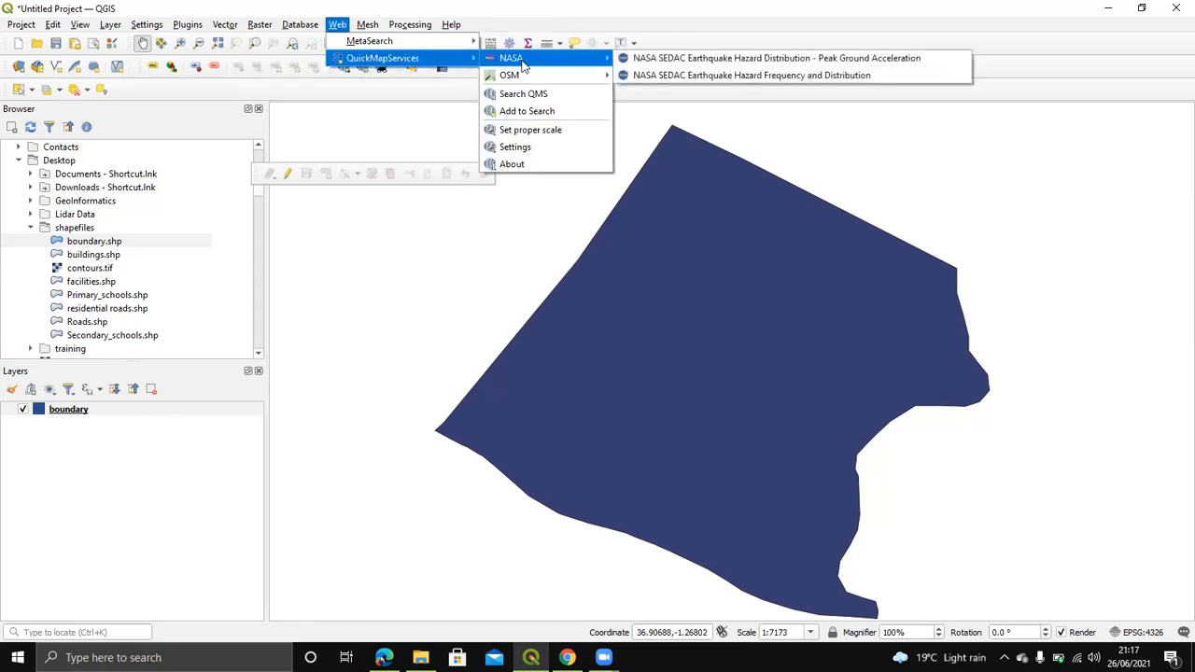
{"action": "mouse_move", "coordinate": [529, 82]}
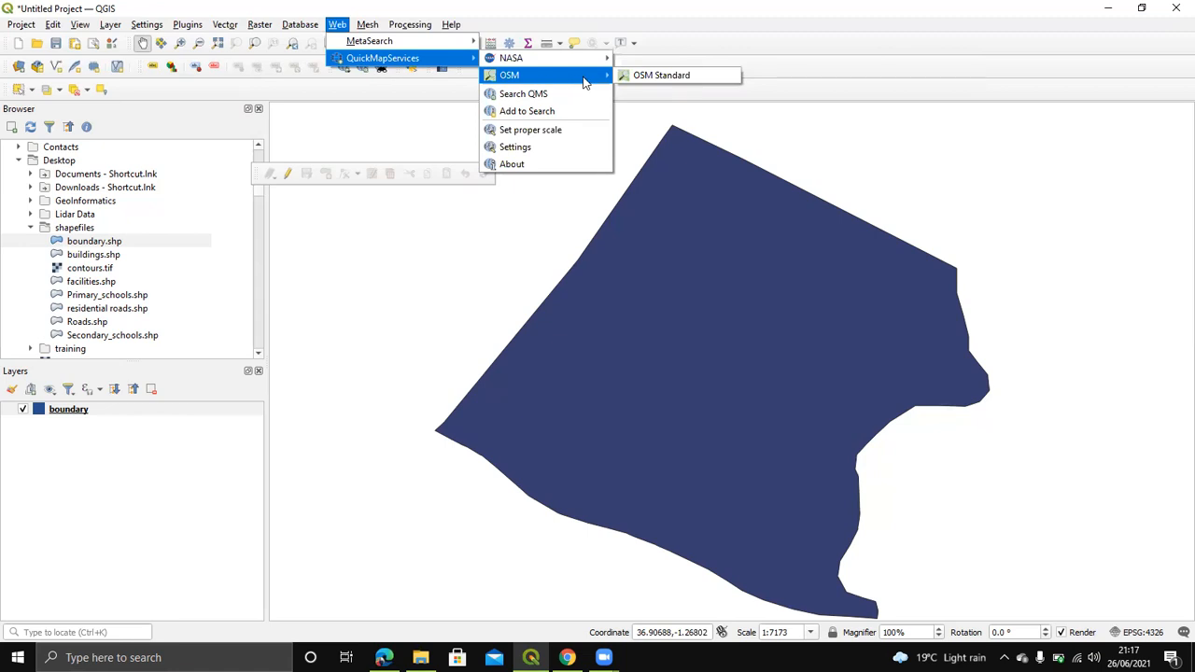
{"action": "left_click", "coordinate": [651, 78]}
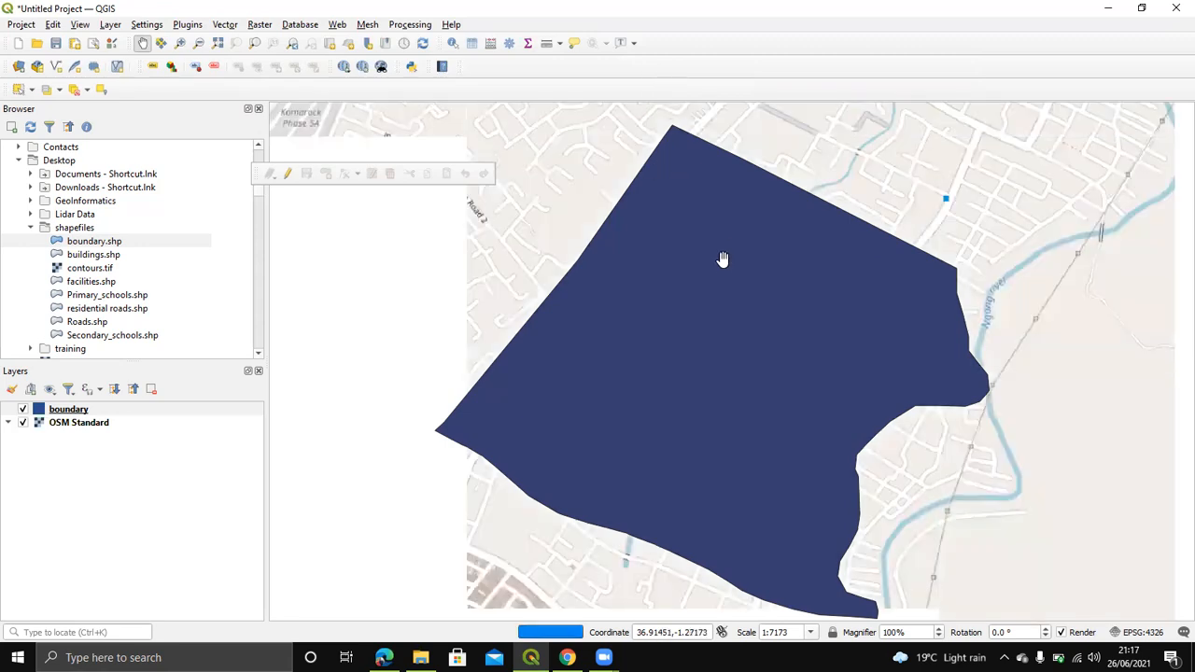
{"action": "scroll", "coordinate": [720, 259], "scroll_direction": "down", "scroll_amount": 1}
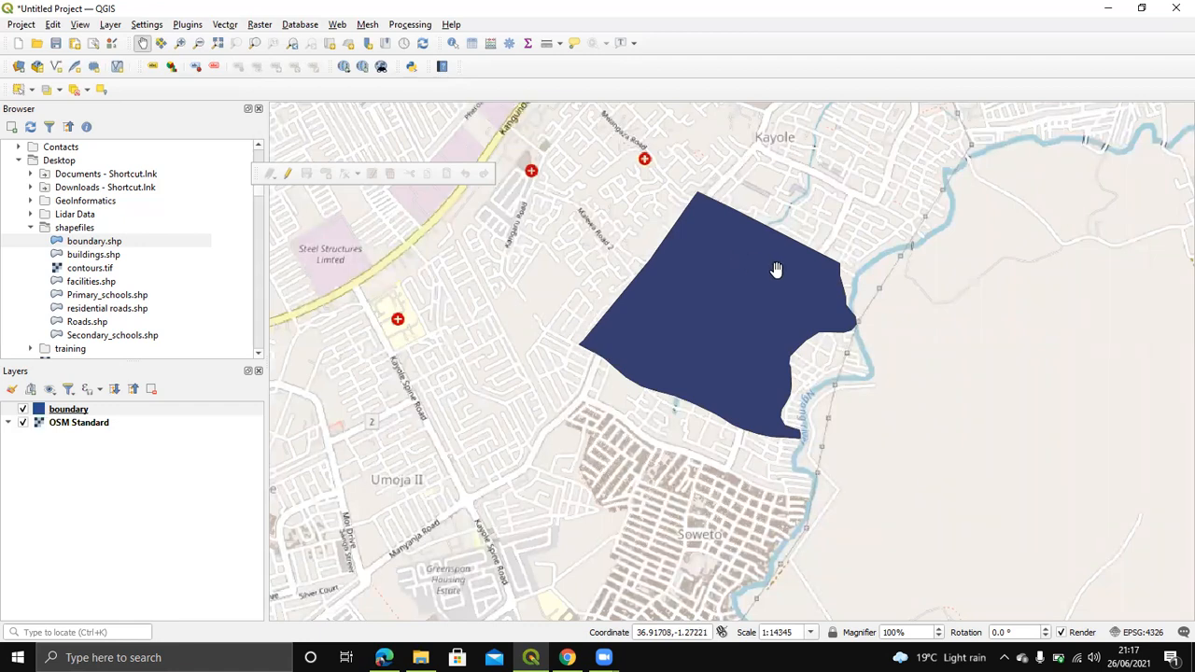
{"action": "left_click", "coordinate": [56, 415]}
Step: Set the boundary layer's Simple Fill colour to Transparent Fill so only its black outline remains
{"action": "double_click", "coordinate": [56, 416]}
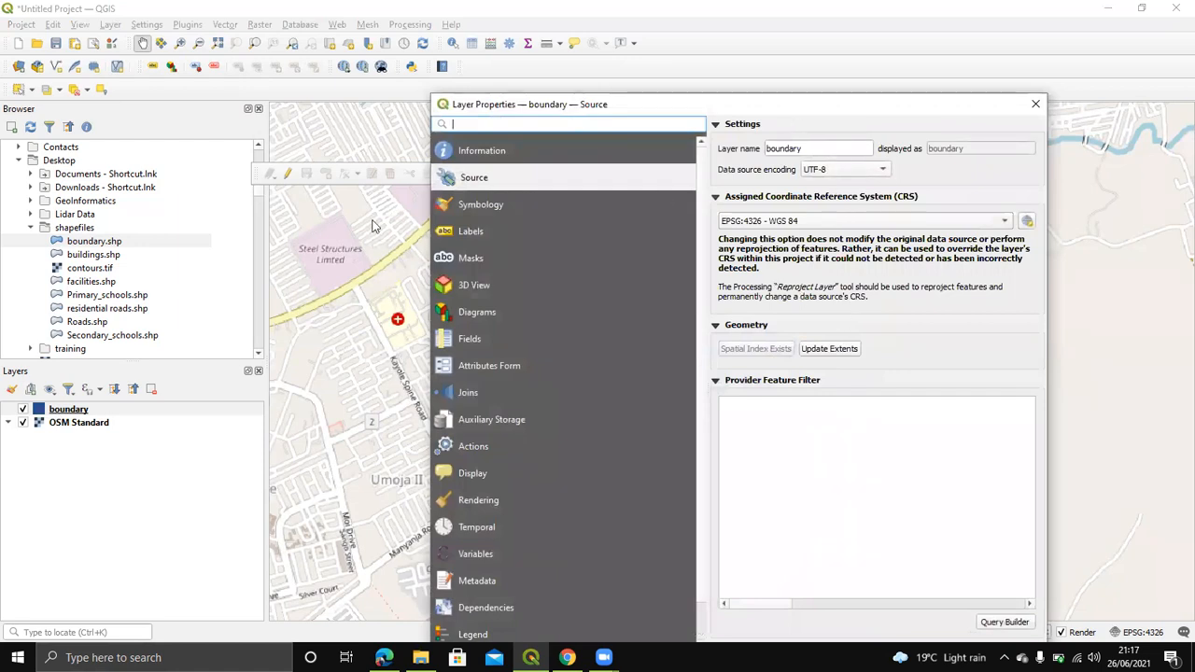
{"action": "left_click", "coordinate": [509, 206]}
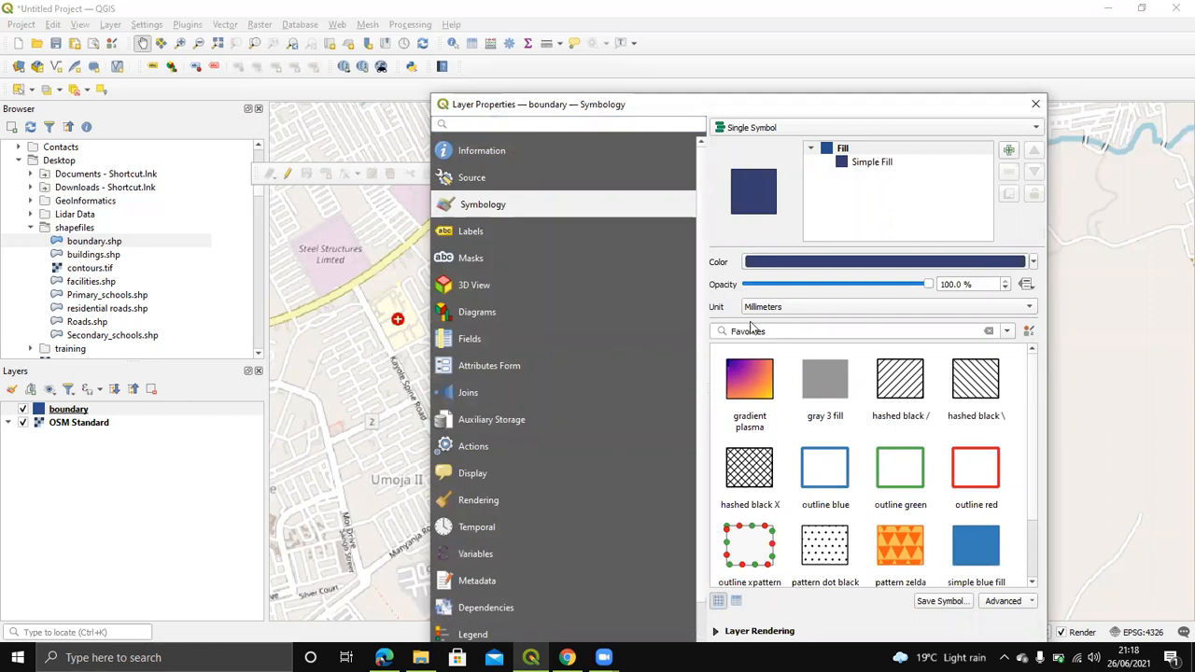
{"action": "left_click", "coordinate": [1032, 262]}
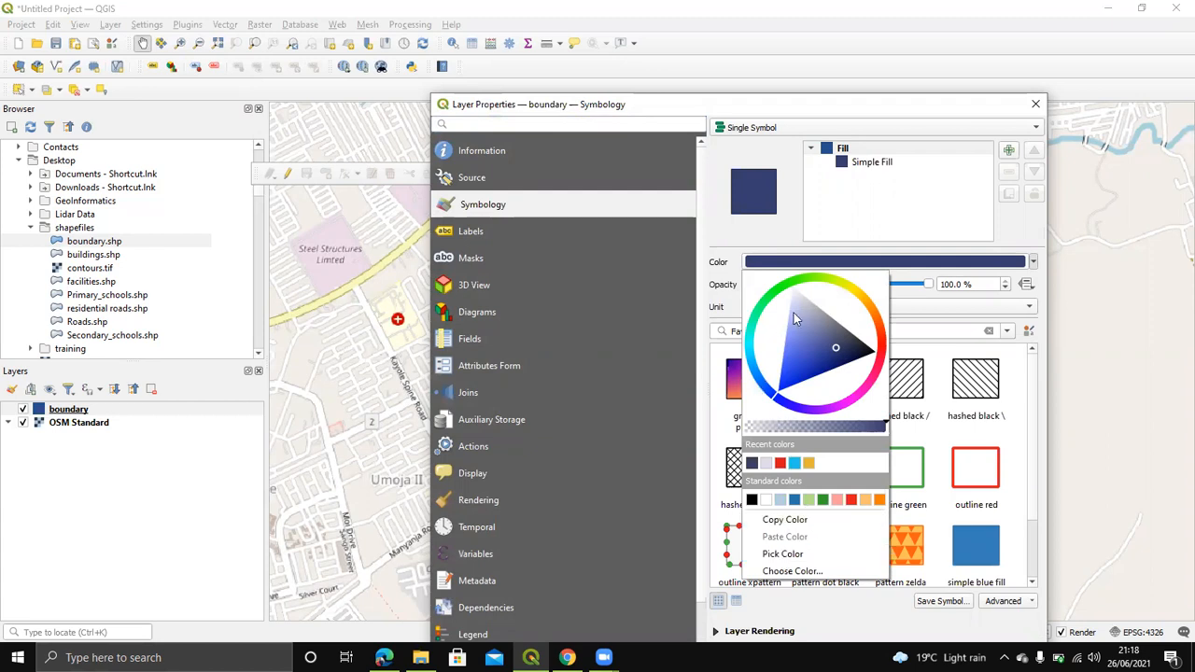
{"action": "left_click", "coordinate": [1033, 264]}
{"action": "left_click", "coordinate": [1034, 264]}
{"action": "left_click", "coordinate": [1026, 278]}
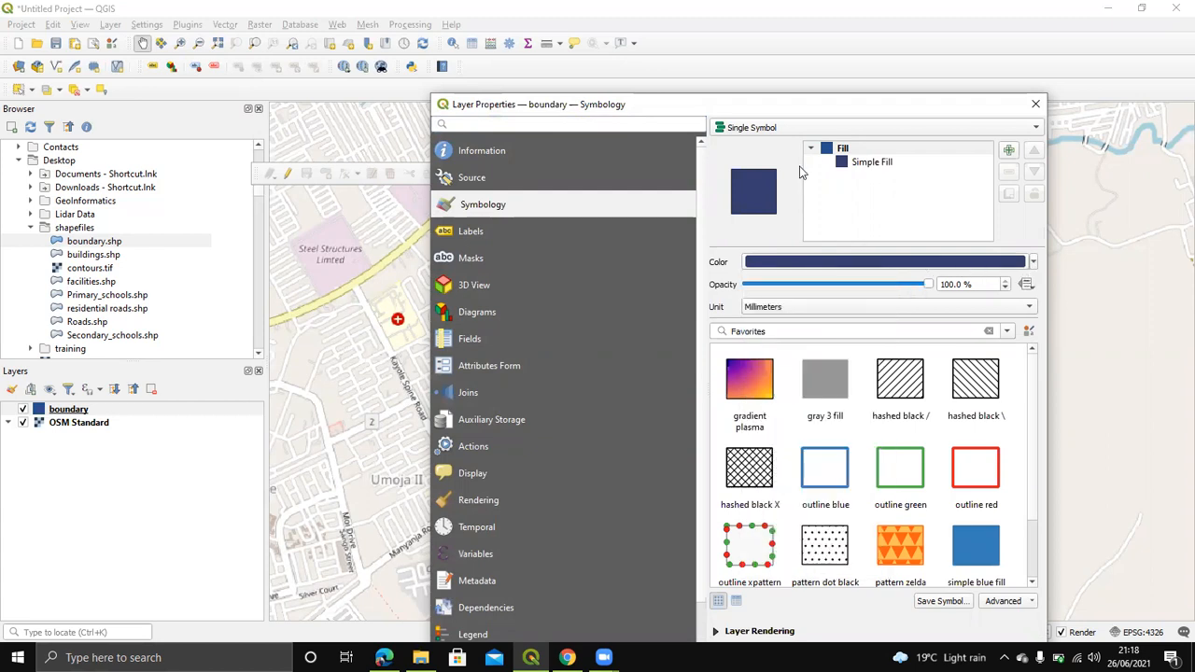
{"action": "left_click", "coordinate": [857, 163]}
{"action": "left_click", "coordinate": [892, 262]}
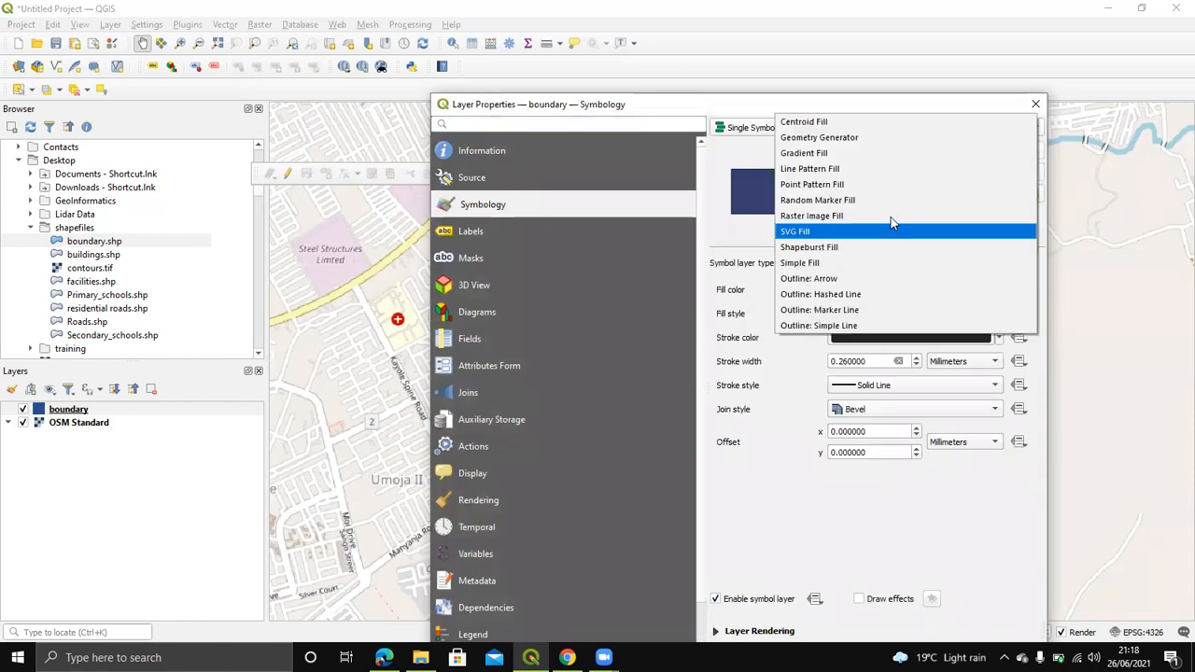
{"action": "left_click", "coordinate": [722, 248]}
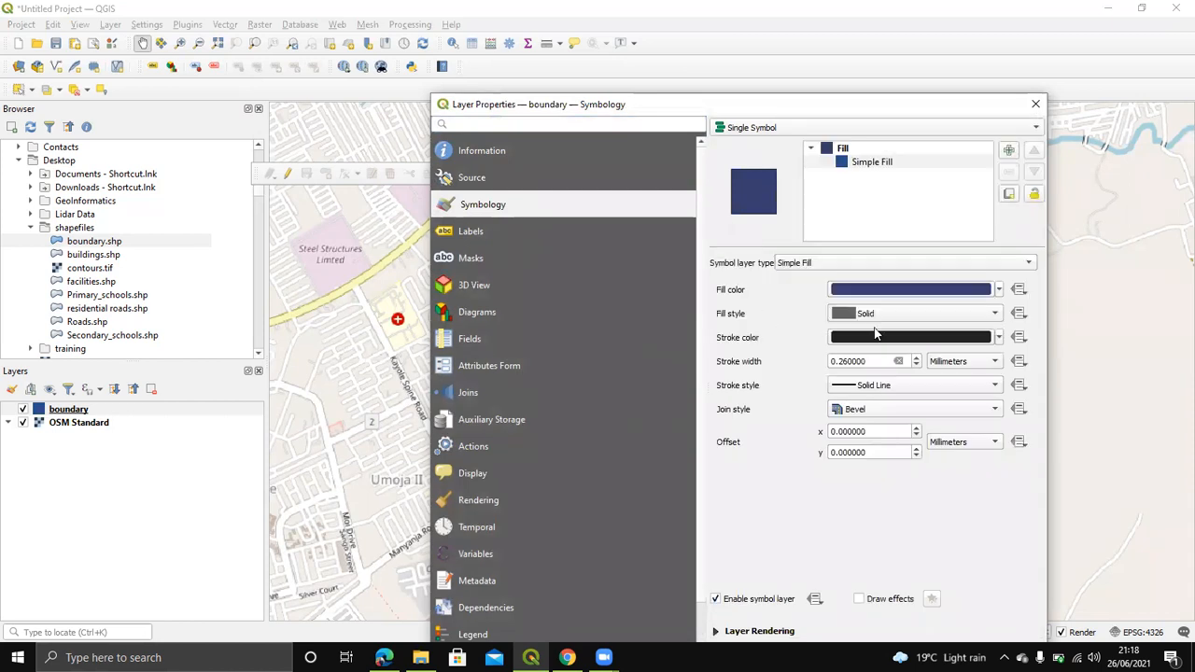
{"action": "left_click", "coordinate": [998, 292]}
{"action": "left_click", "coordinate": [845, 308]}
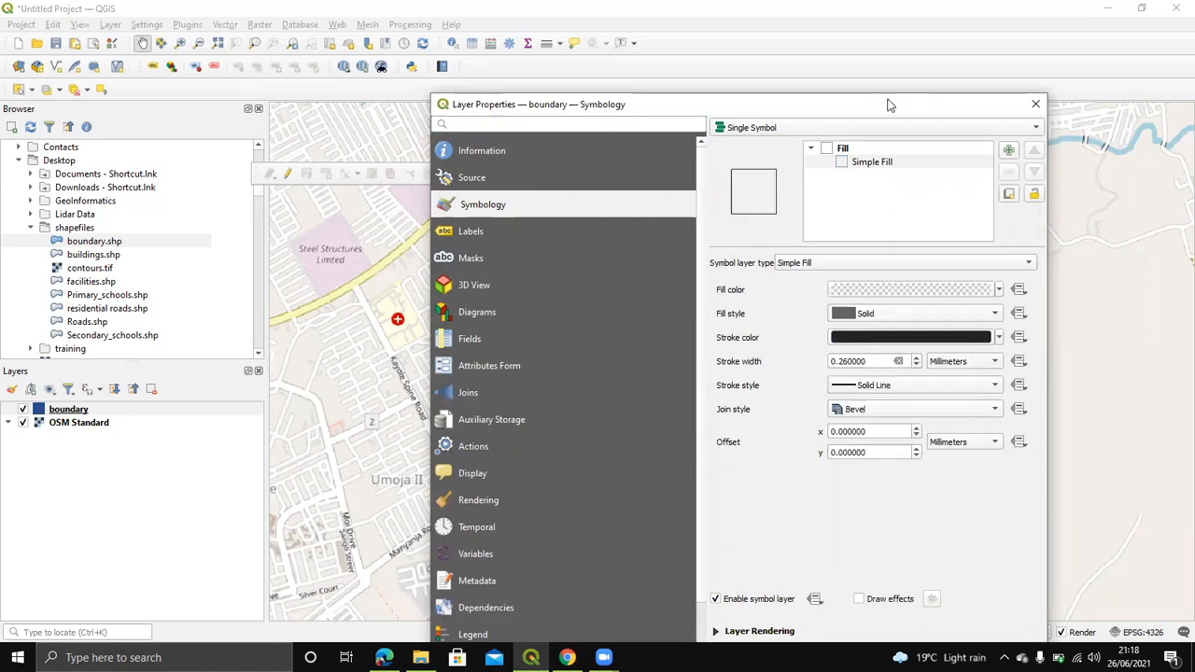
{"action": "left_click_drag", "start_coordinate": [889, 94], "coordinate": [900, 2]}
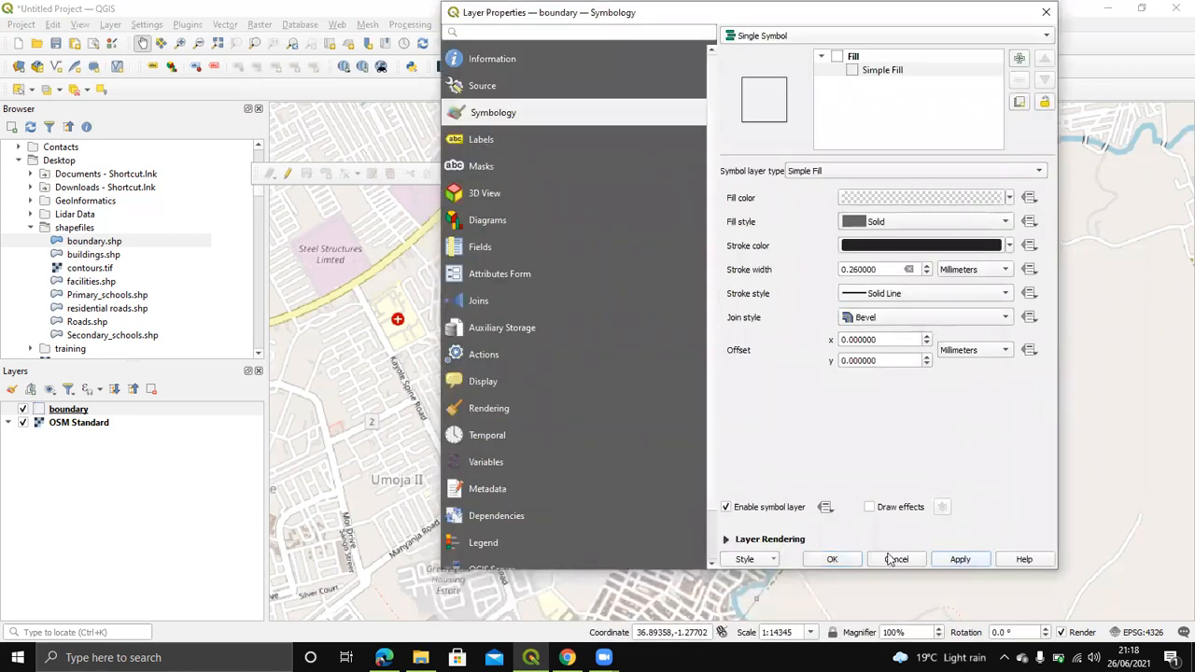
{"action": "left_click", "coordinate": [832, 561]}
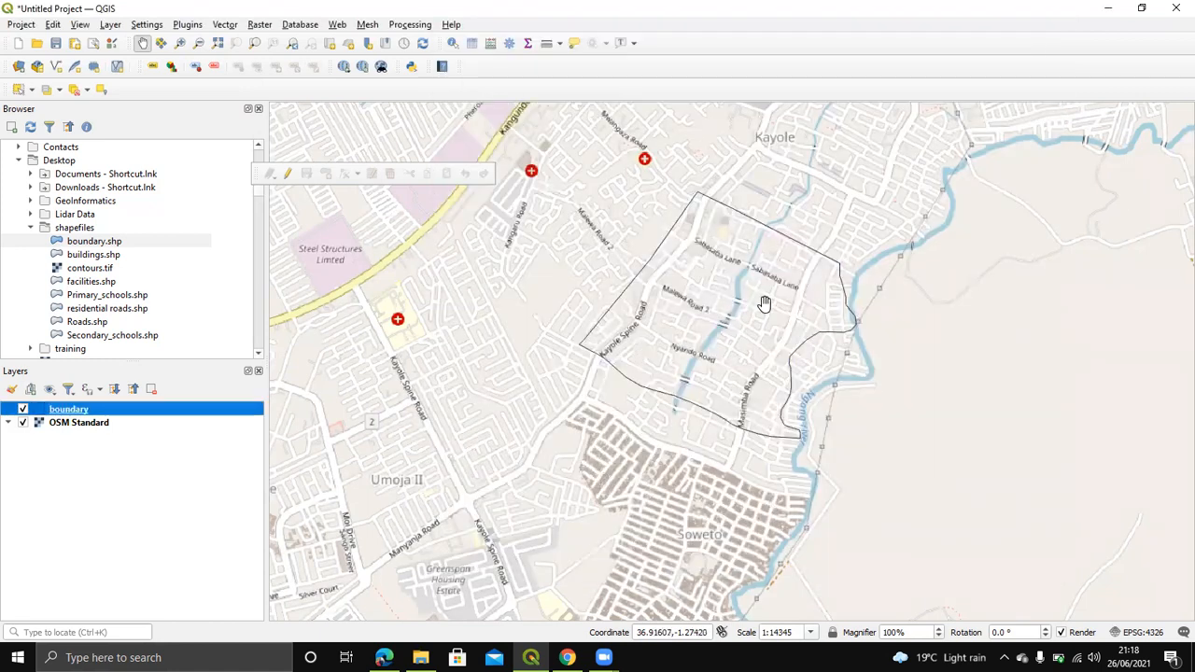
Step: Pan the map to centre the Kayole boundary outline, then open the Layer menu
{"action": "scroll", "coordinate": [761, 245], "scroll_direction": "up", "scroll_amount": 1}
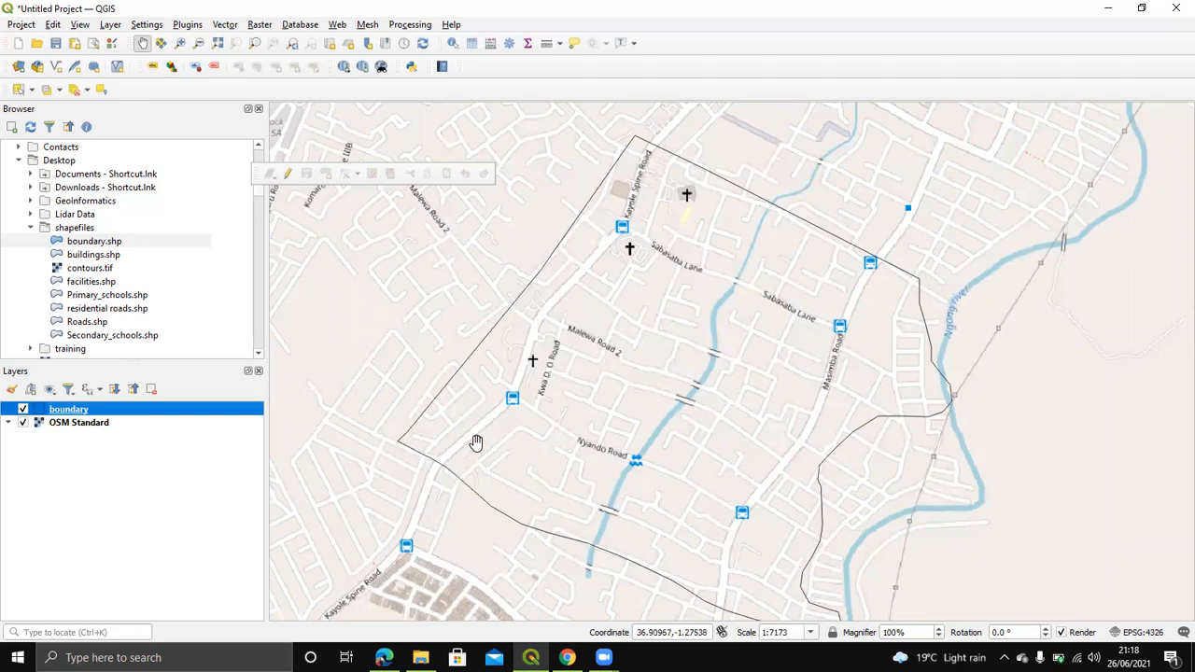
{"action": "left_click_drag", "start_coordinate": [687, 455], "coordinate": [740, 388]}
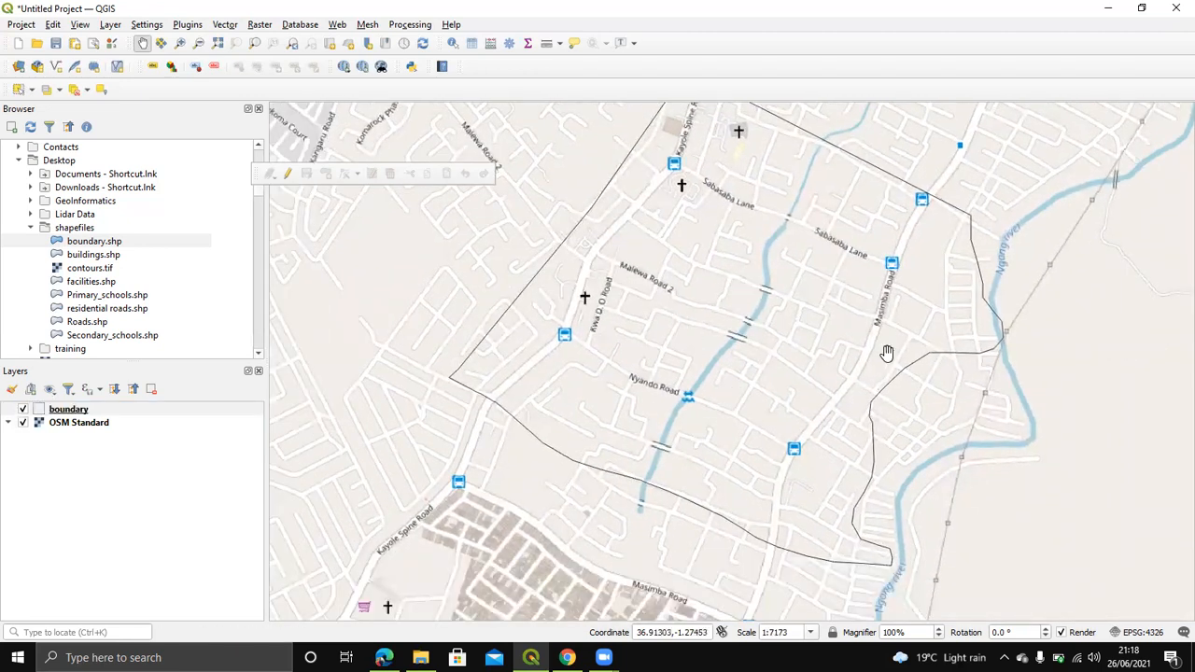
{"action": "scroll", "coordinate": [776, 422], "scroll_direction": "down", "scroll_amount": 1}
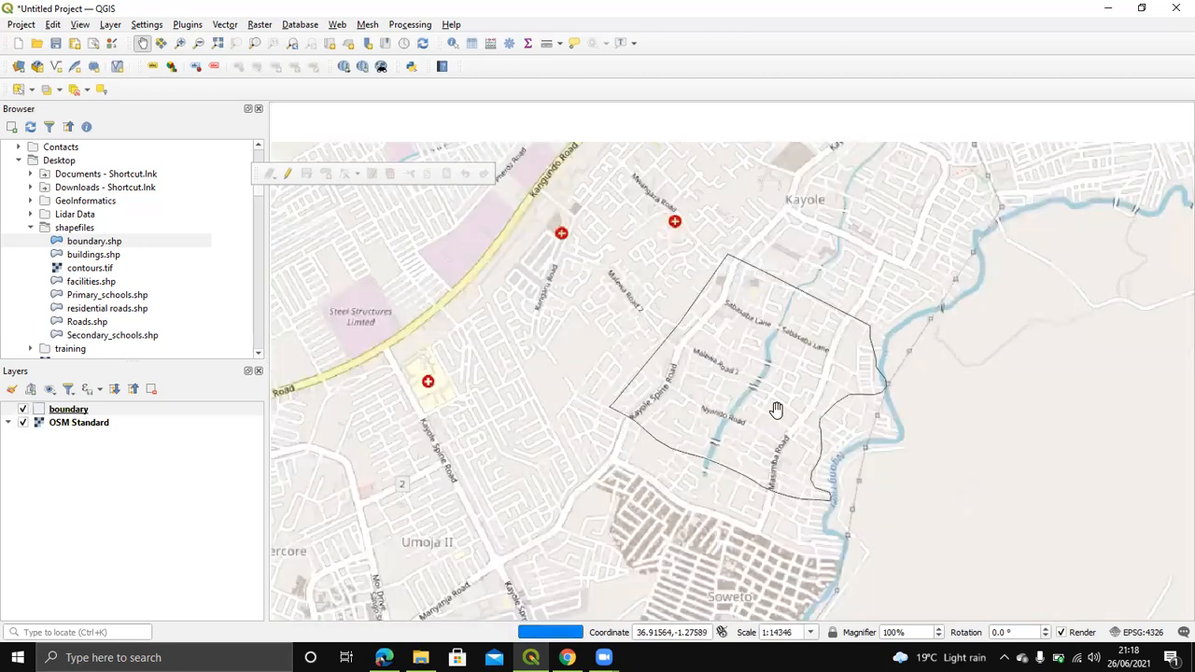
{"action": "left_click_drag", "start_coordinate": [776, 410], "coordinate": [712, 416]}
{"action": "left_click_drag", "start_coordinate": [709, 373], "coordinate": [726, 404]}
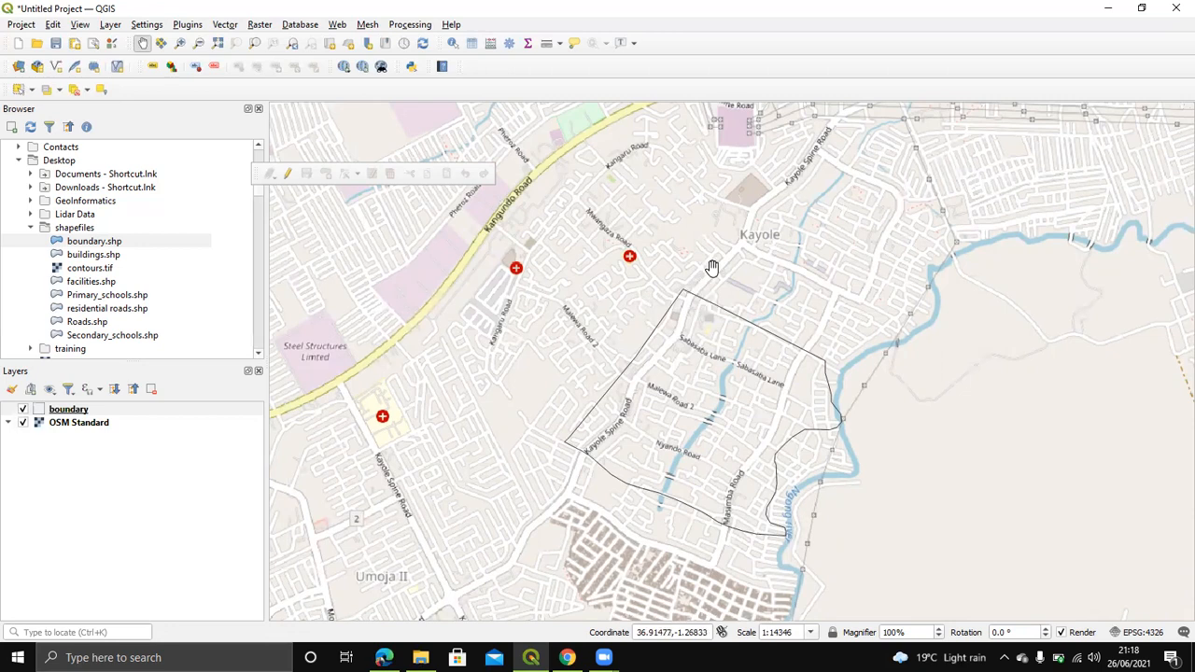
{"action": "left_click_drag", "start_coordinate": [676, 318], "coordinate": [614, 319]}
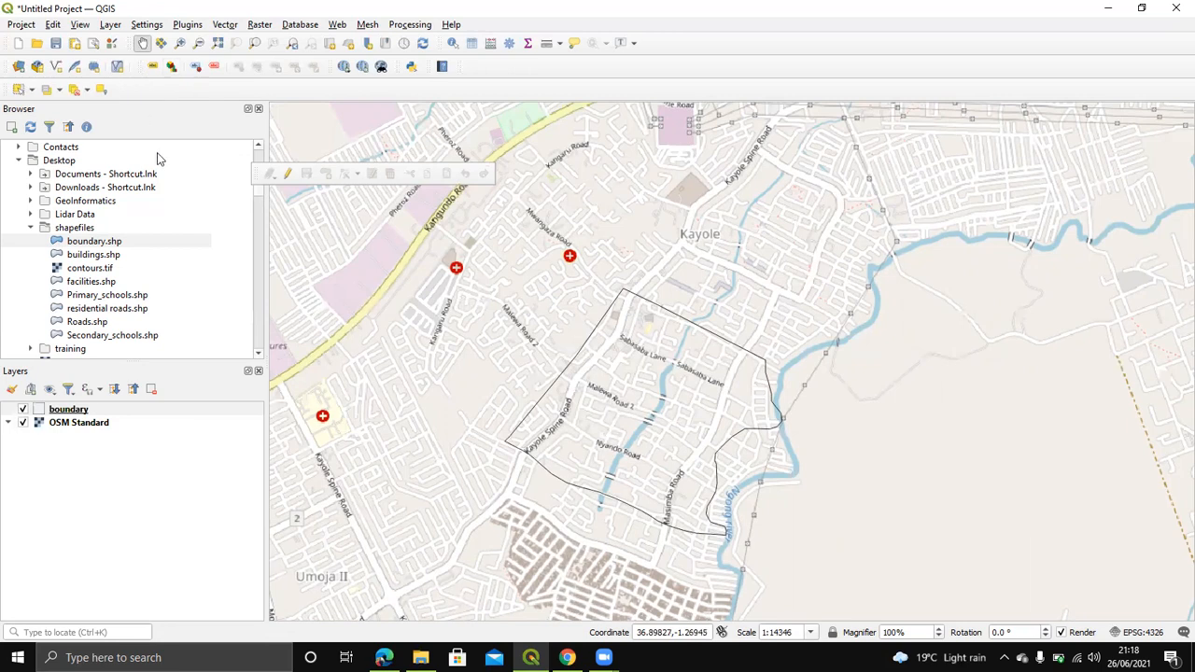
{"action": "left_click", "coordinate": [110, 25]}
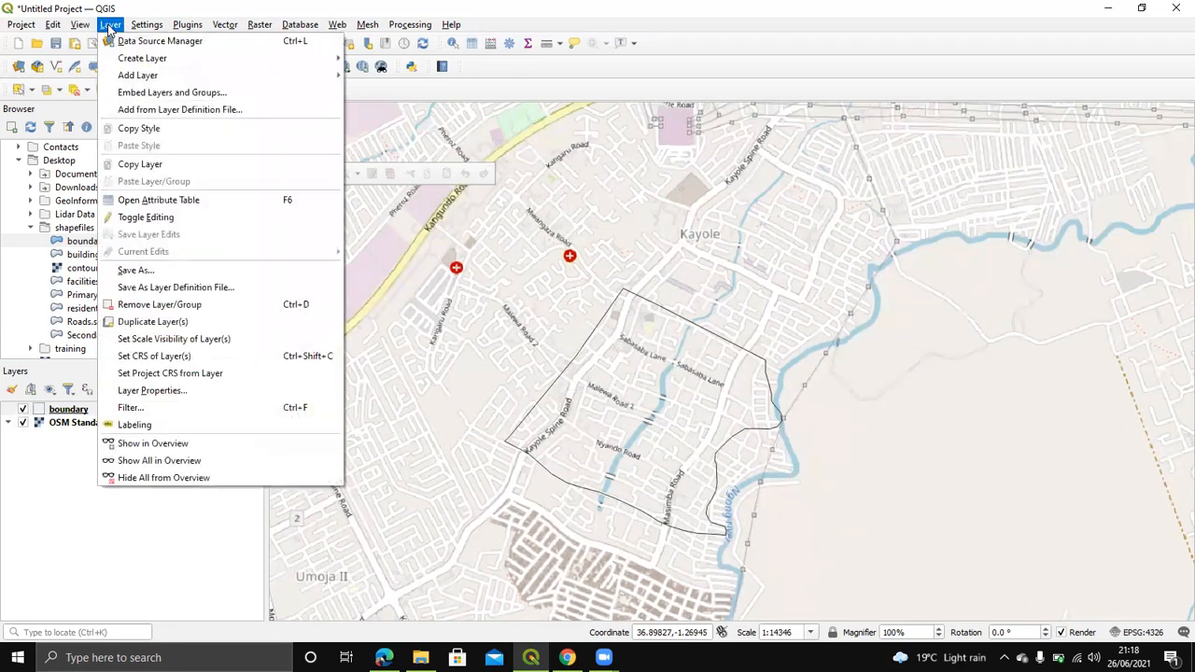
Step: Start a New Shapefile Layer from Layer > Create Layer
{"action": "mouse_move", "coordinate": [242, 73]}
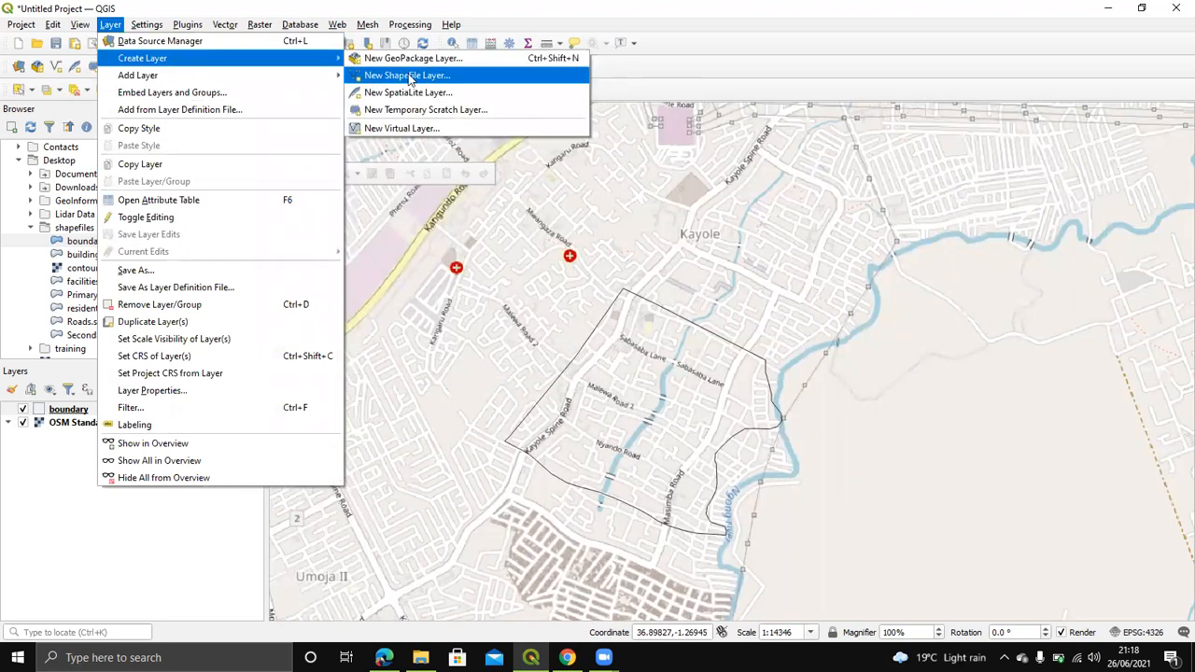
{"action": "left_click", "coordinate": [426, 77]}
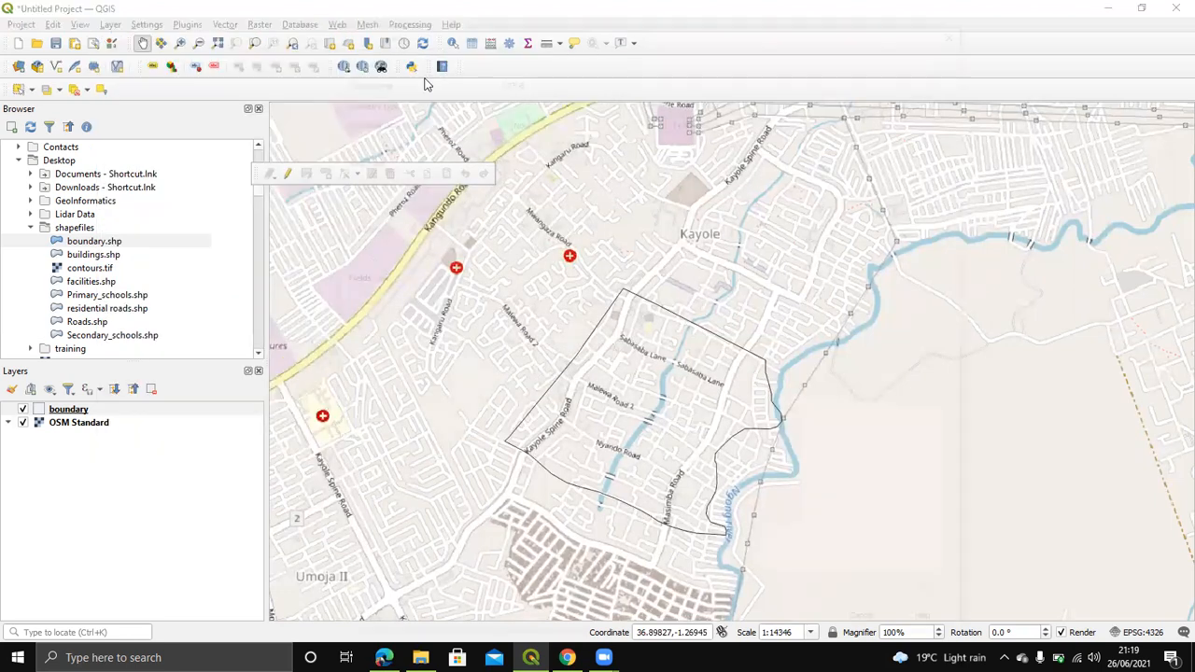
{"action": "left_click", "coordinate": [535, 53]}
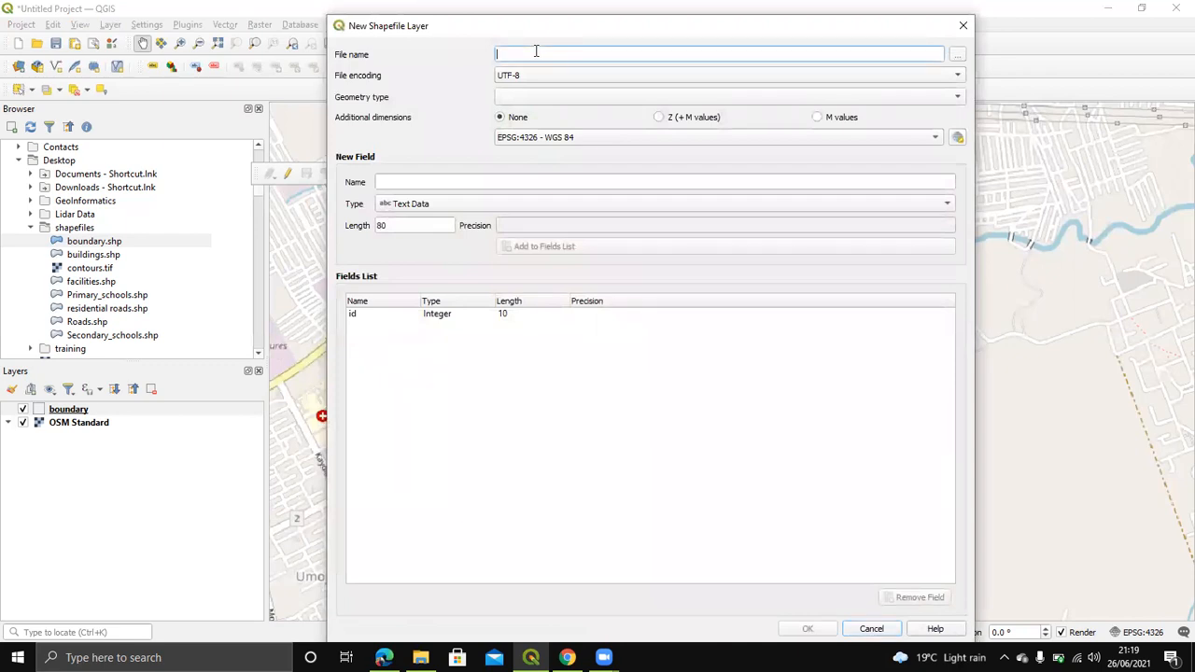
{"action": "type", "text": "kayole"}
Step: Save the new layer file as kayole.shp, ESRI Shapefile type, in the Desktop shapefiles folder
{"action": "left_click", "coordinate": [957, 54]}
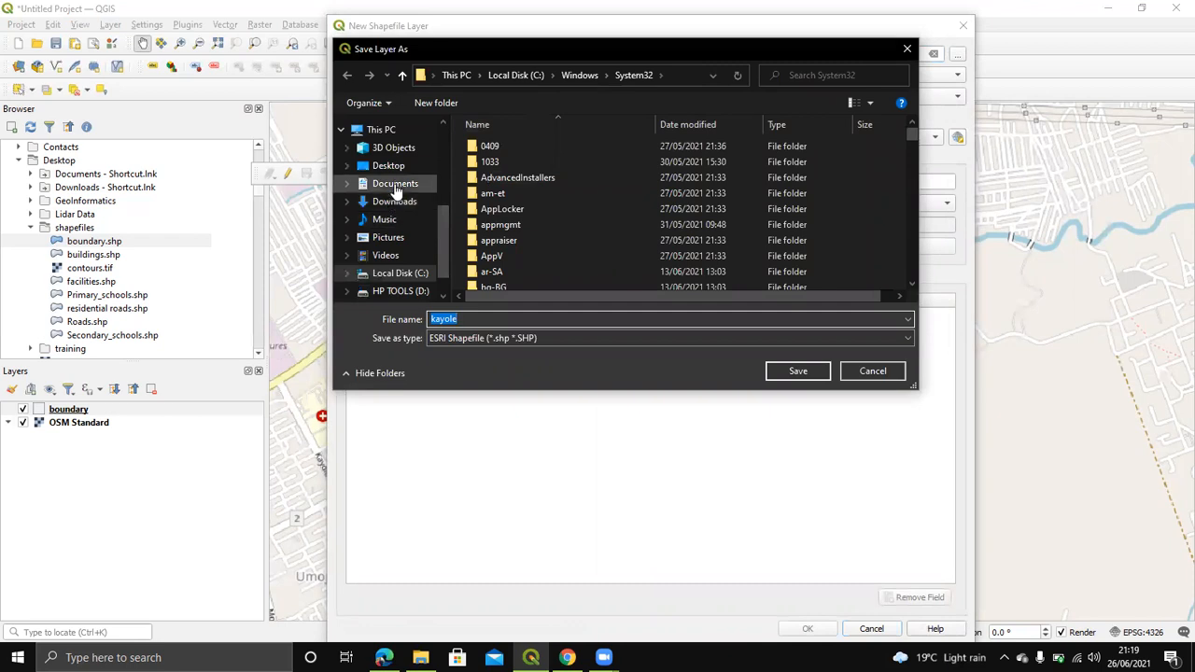
{"action": "left_click", "coordinate": [389, 166]}
{"action": "left_click", "coordinate": [701, 184]}
{"action": "double_click", "coordinate": [702, 184]}
{"action": "double_click", "coordinate": [529, 318]}
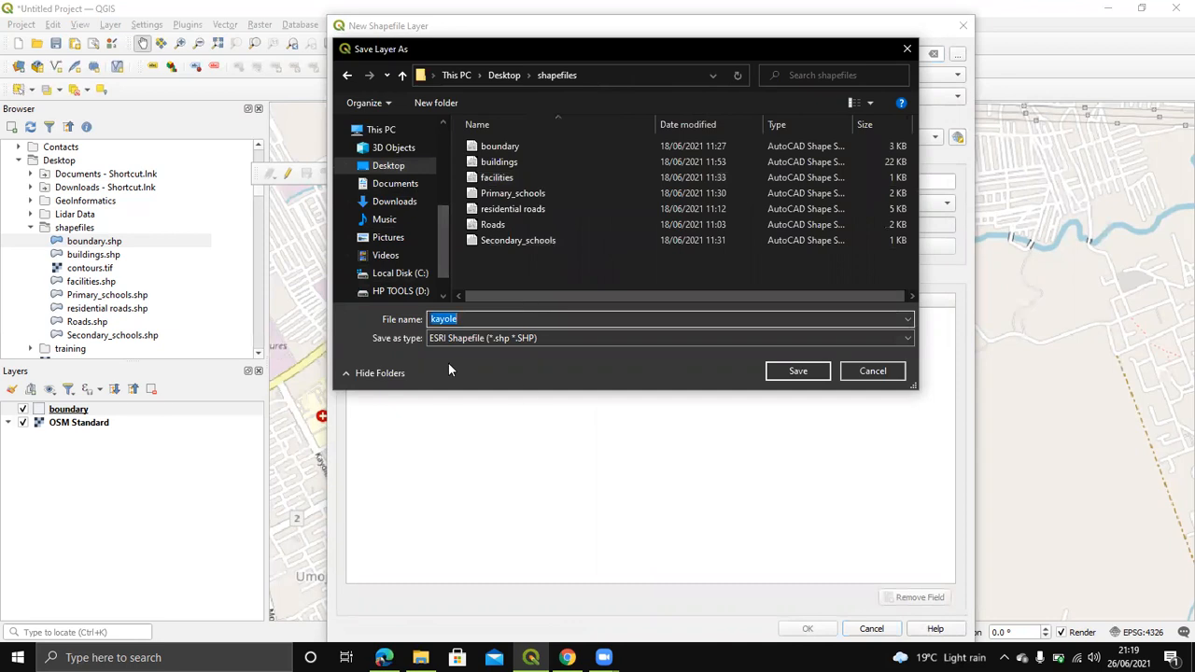
{"action": "left_click", "coordinate": [491, 338]}
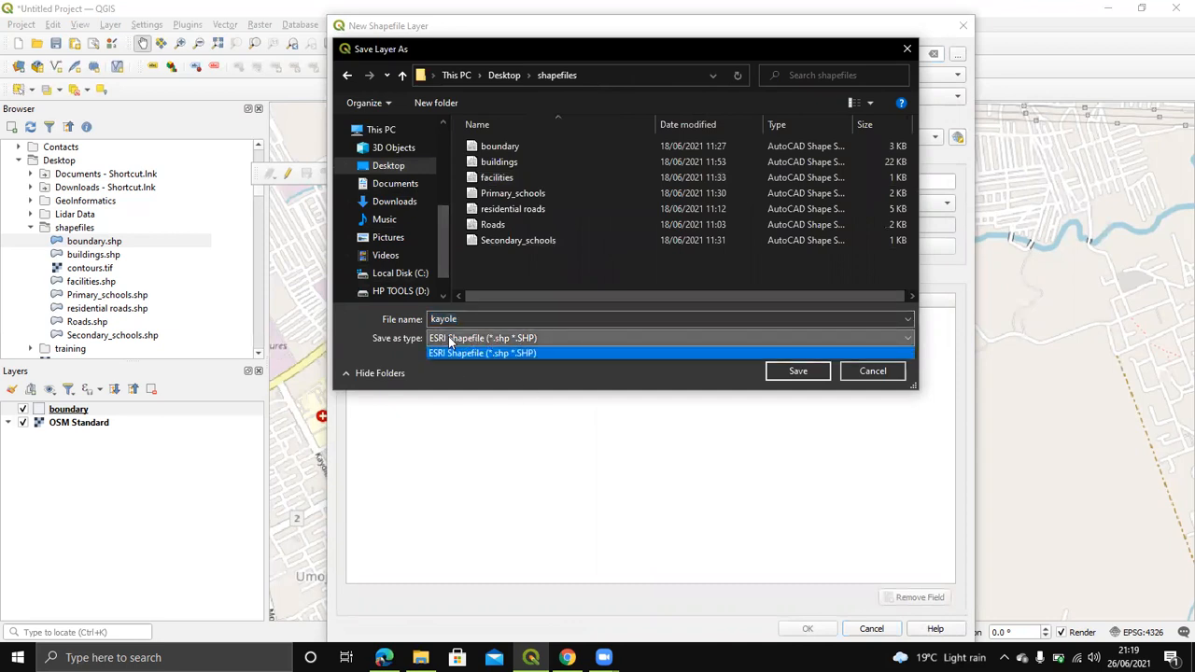
{"action": "left_click", "coordinate": [494, 352]}
{"action": "left_click", "coordinate": [776, 371]}
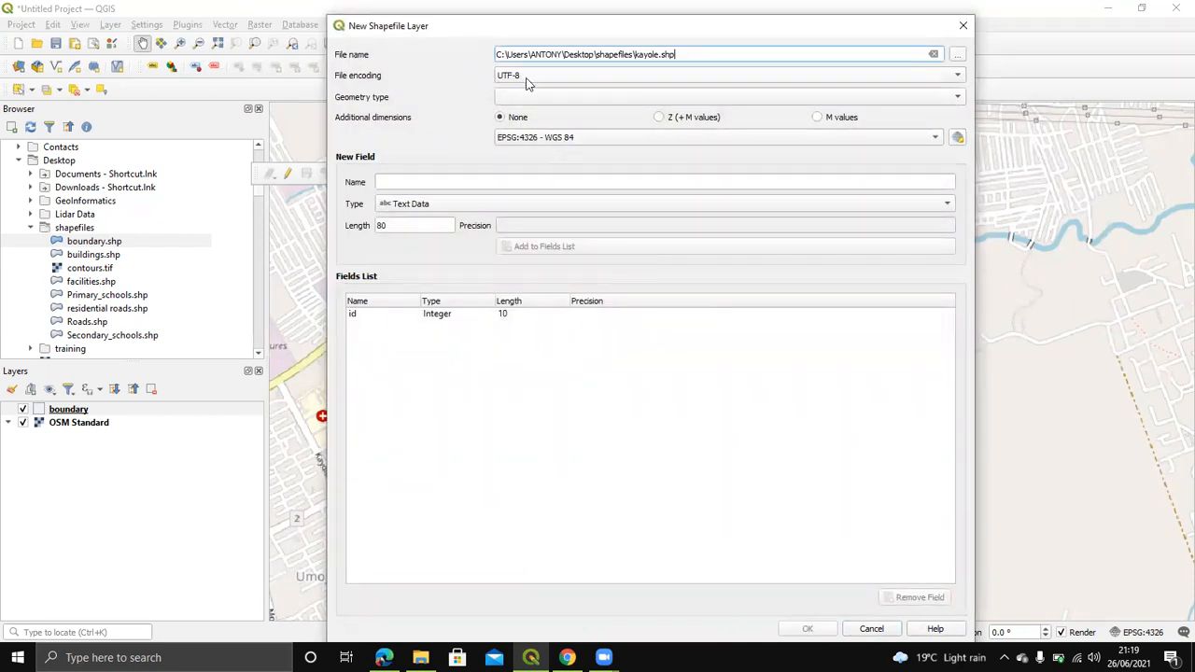
{"action": "left_click", "coordinate": [911, 93]}
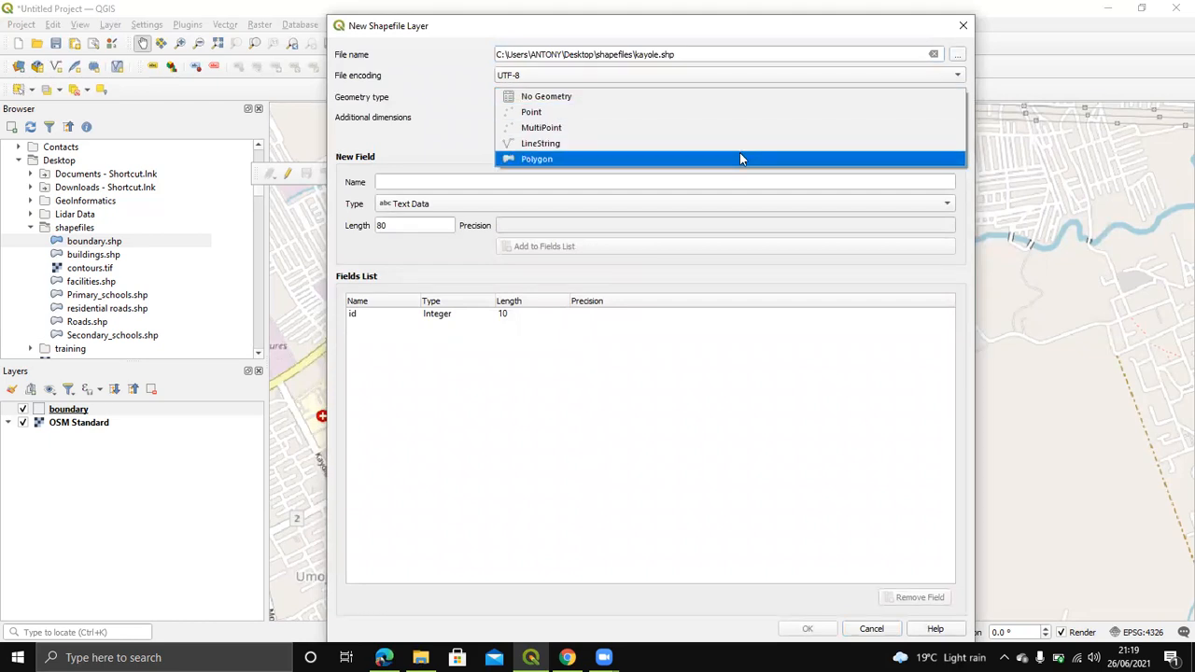
Step: Make kayole a Polygon layer using EPSG:4326 - WGS 84
{"action": "left_click", "coordinate": [740, 161]}
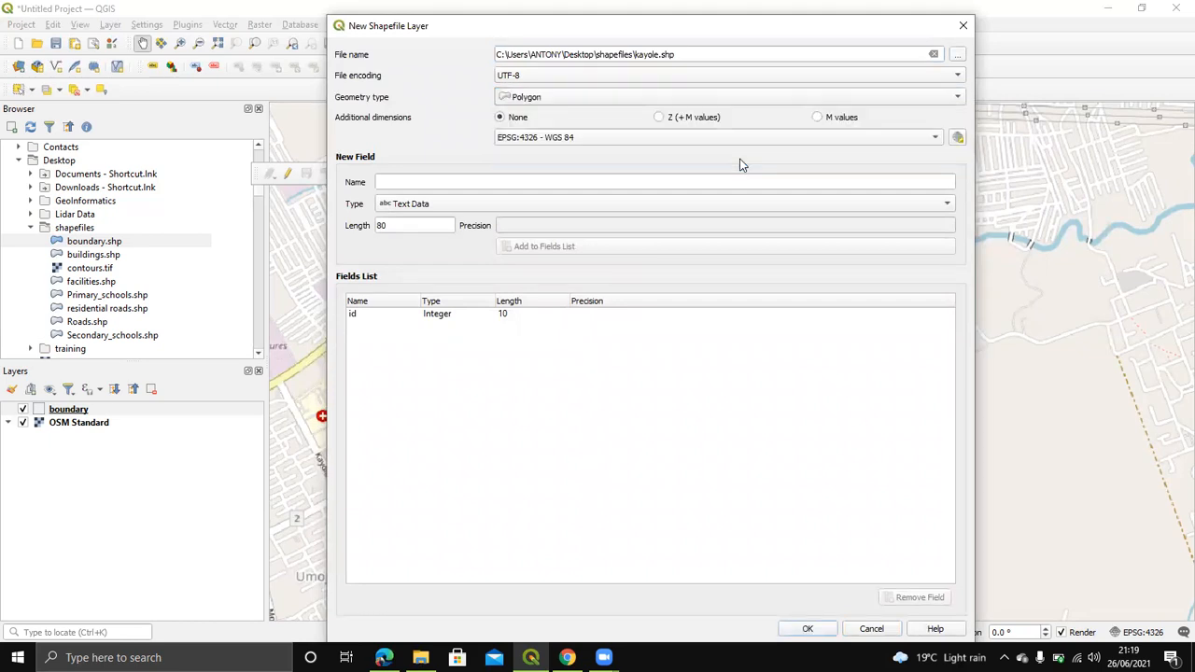
{"action": "left_click", "coordinate": [916, 99]}
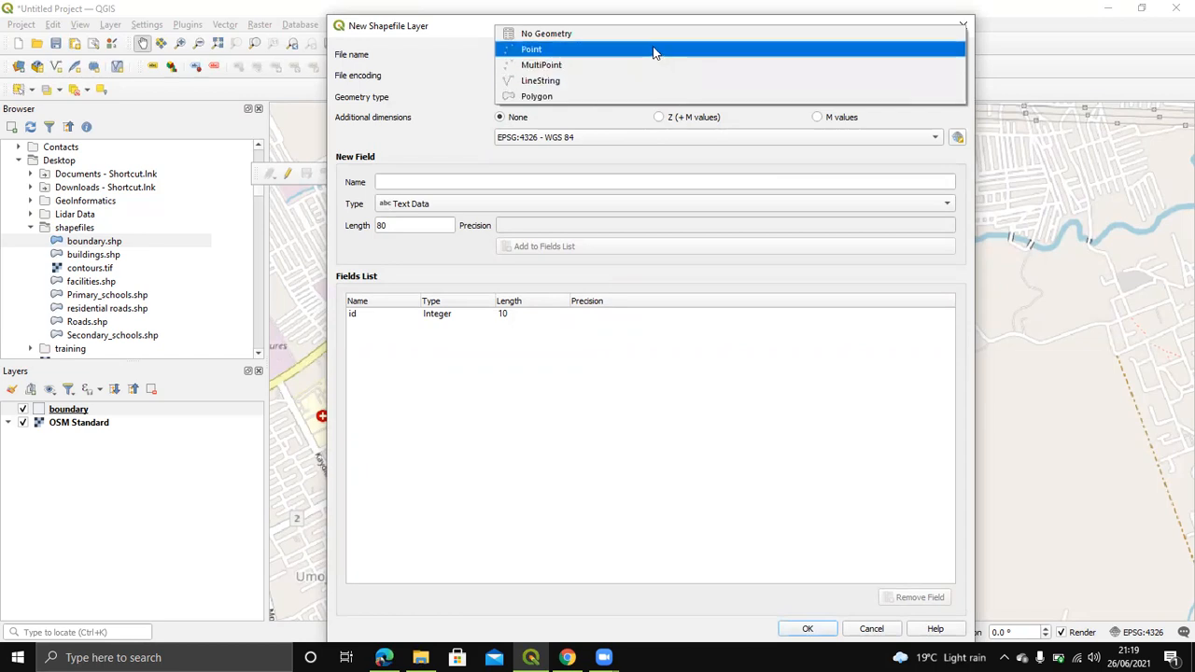
{"action": "key", "text": "Down"}
{"action": "key", "text": "Down"}
{"action": "key", "text": "Down"}
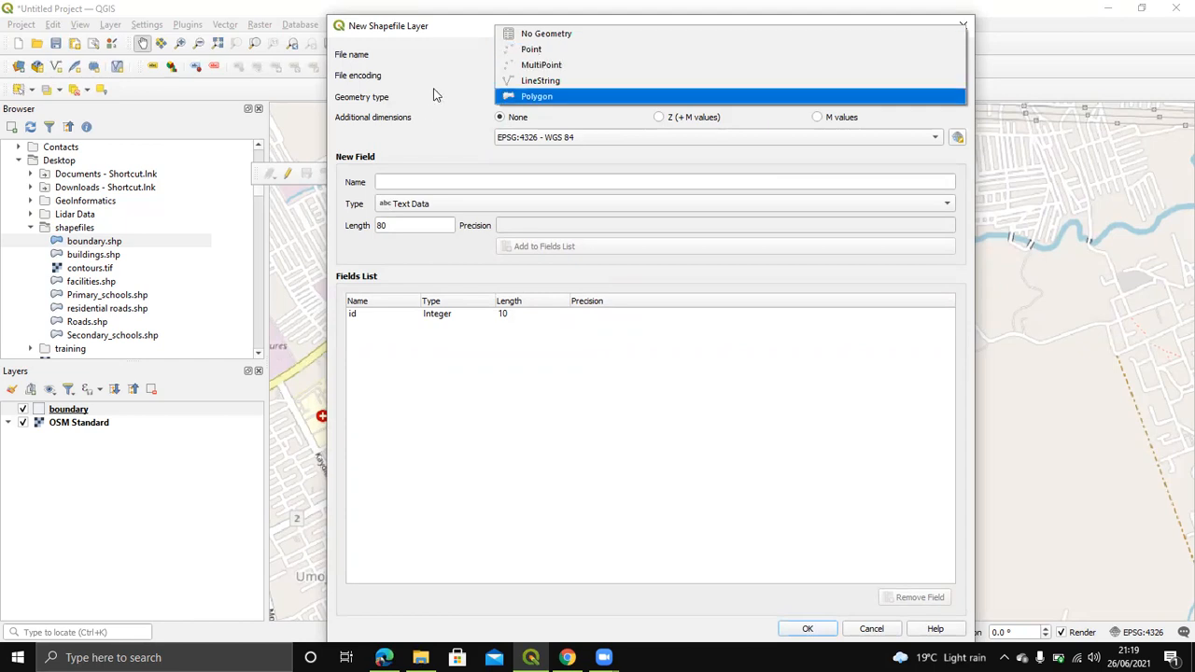
{"action": "key", "text": "Return"}
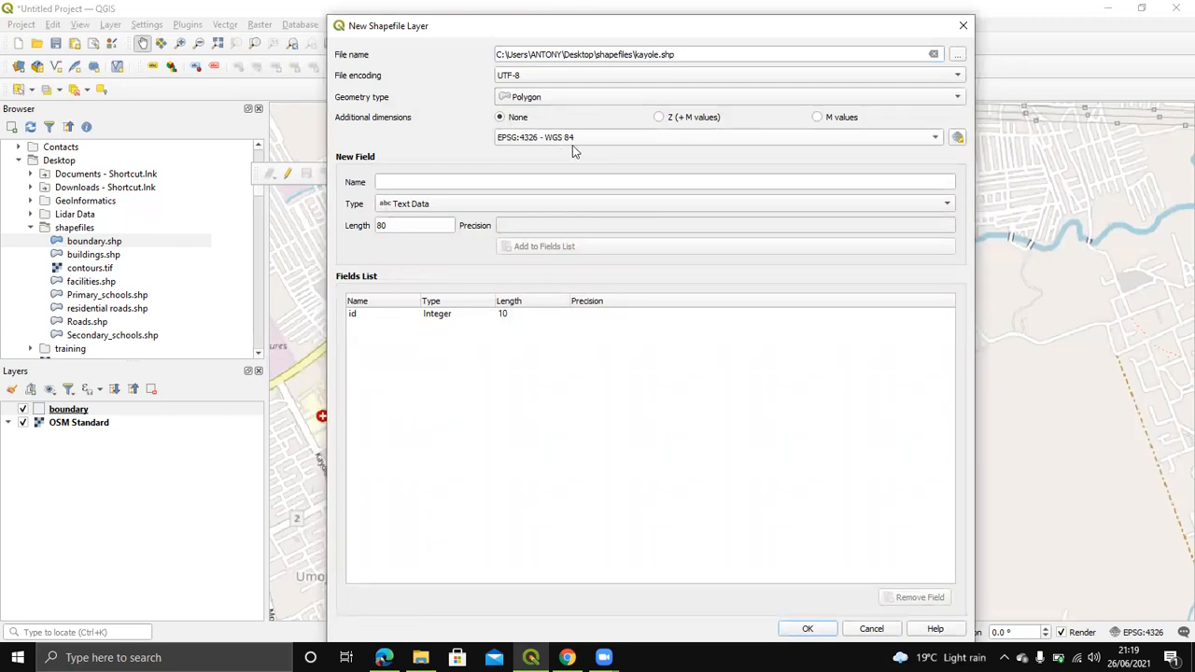
{"action": "left_click", "coordinate": [902, 141]}
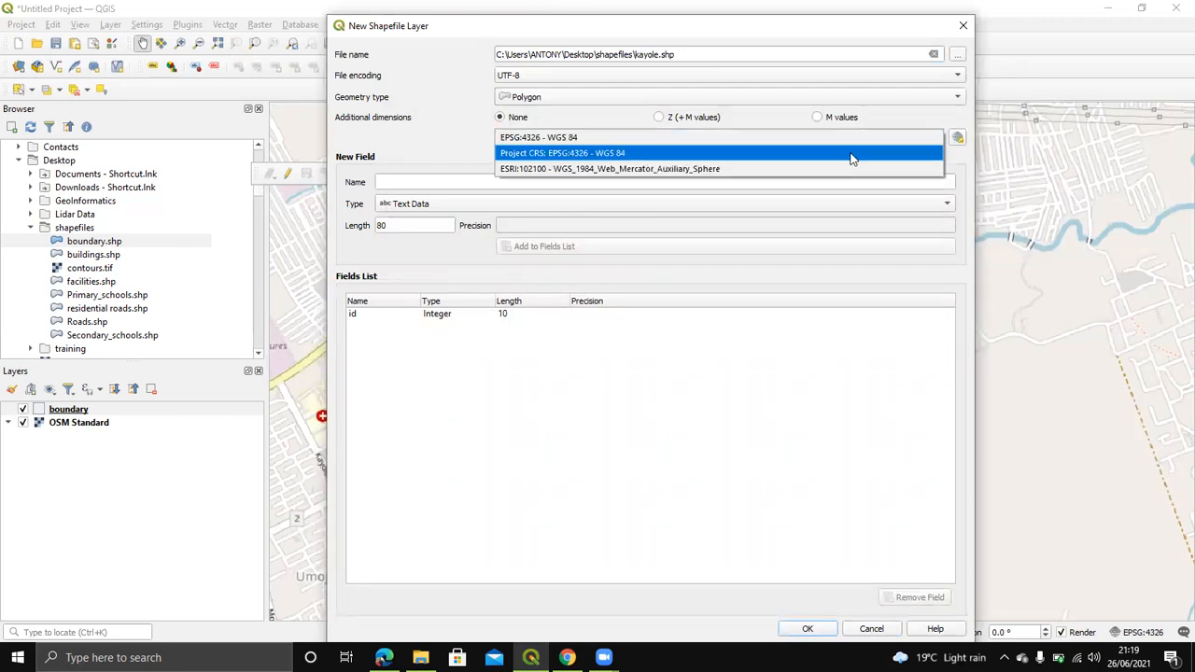
{"action": "left_click", "coordinate": [468, 137]}
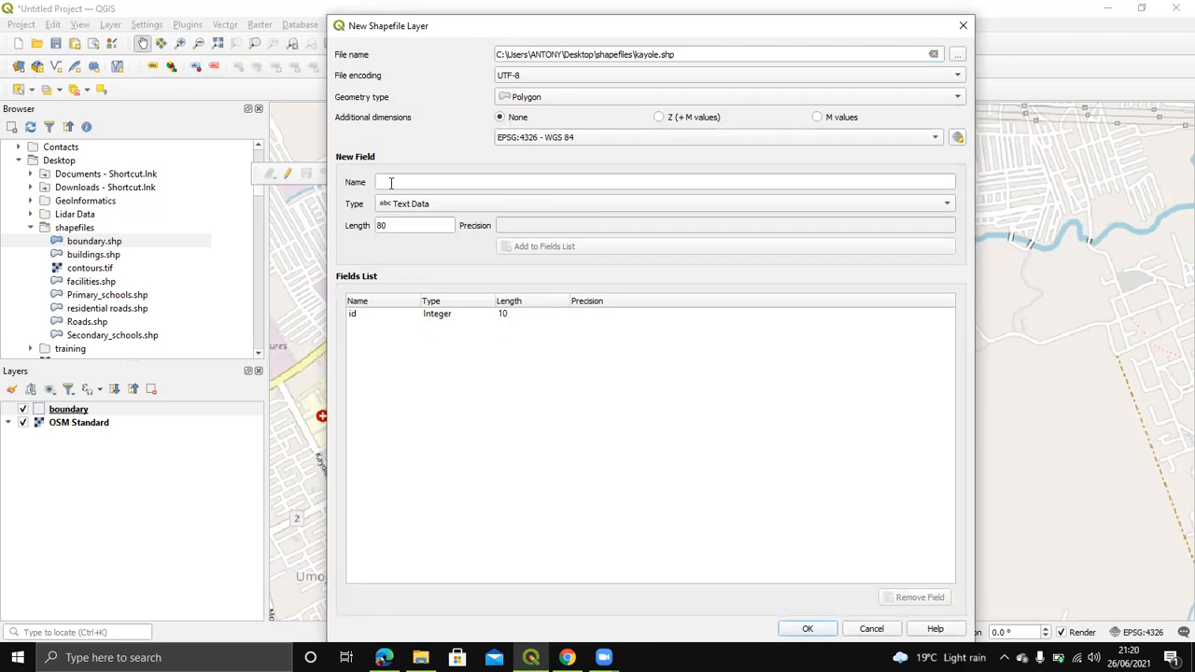
{"action": "left_click", "coordinate": [418, 183]}
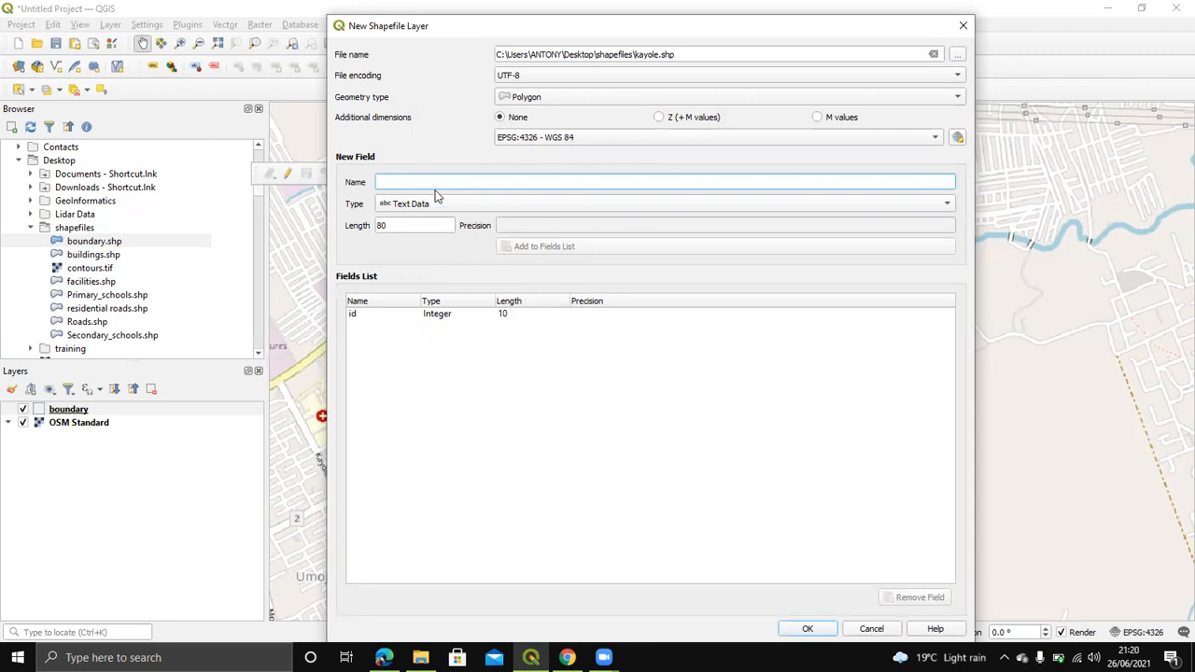
{"action": "left_click", "coordinate": [458, 316]}
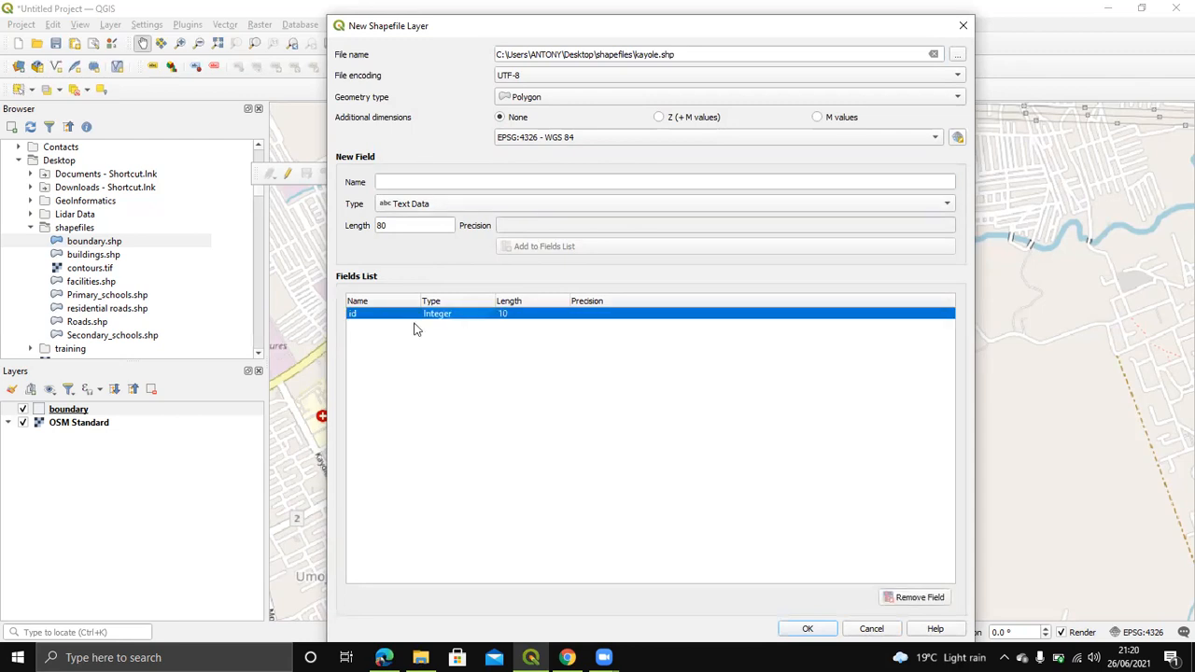
Step: Replace the default field with an 'id' Integer field
{"action": "left_click", "coordinate": [932, 602]}
{"action": "left_click", "coordinate": [443, 180]}
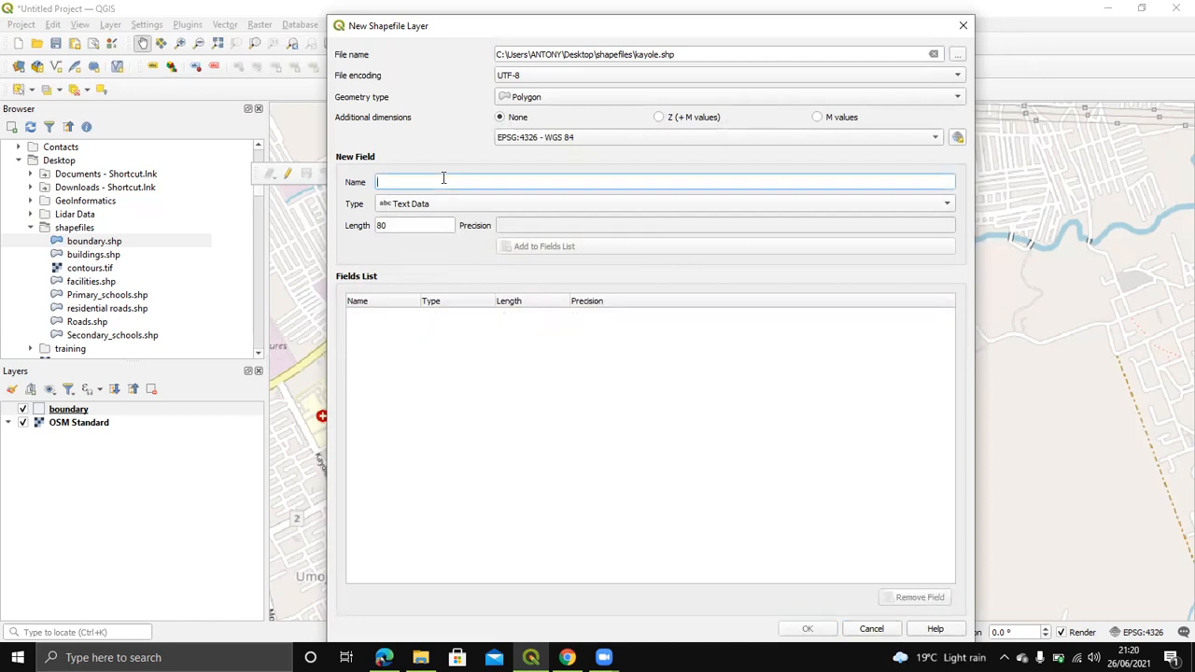
{"action": "type", "text": "n"}
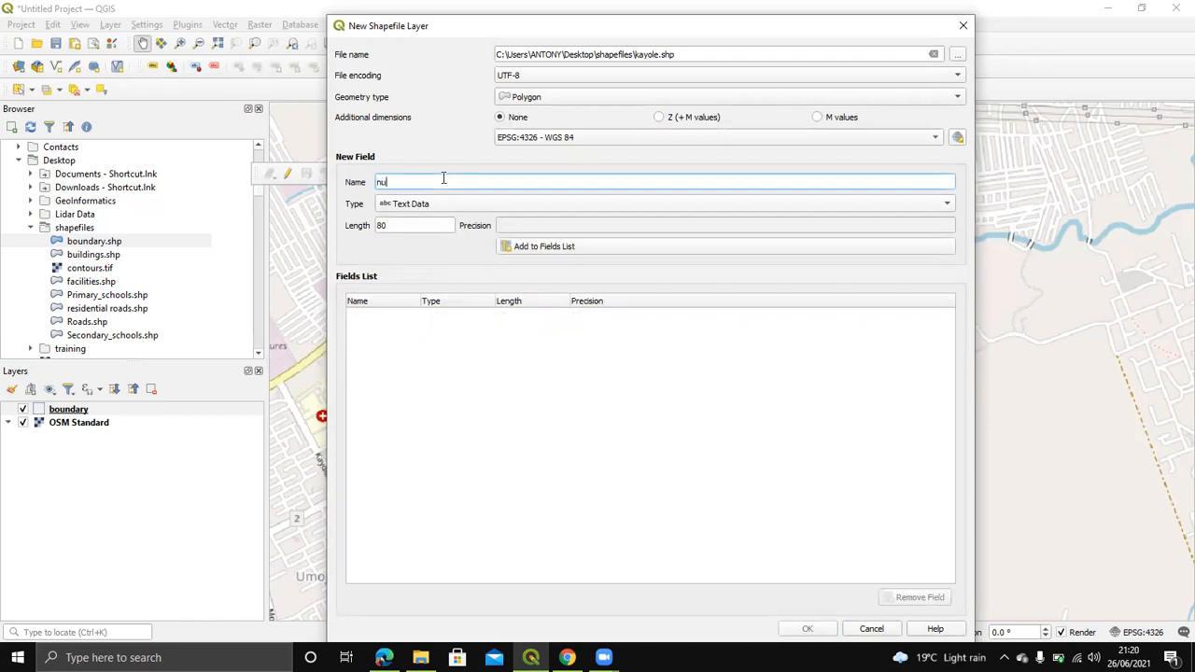
{"action": "key", "text": "BackSpace"}
{"action": "type", "text": "id"}
{"action": "left_click", "coordinate": [450, 203]}
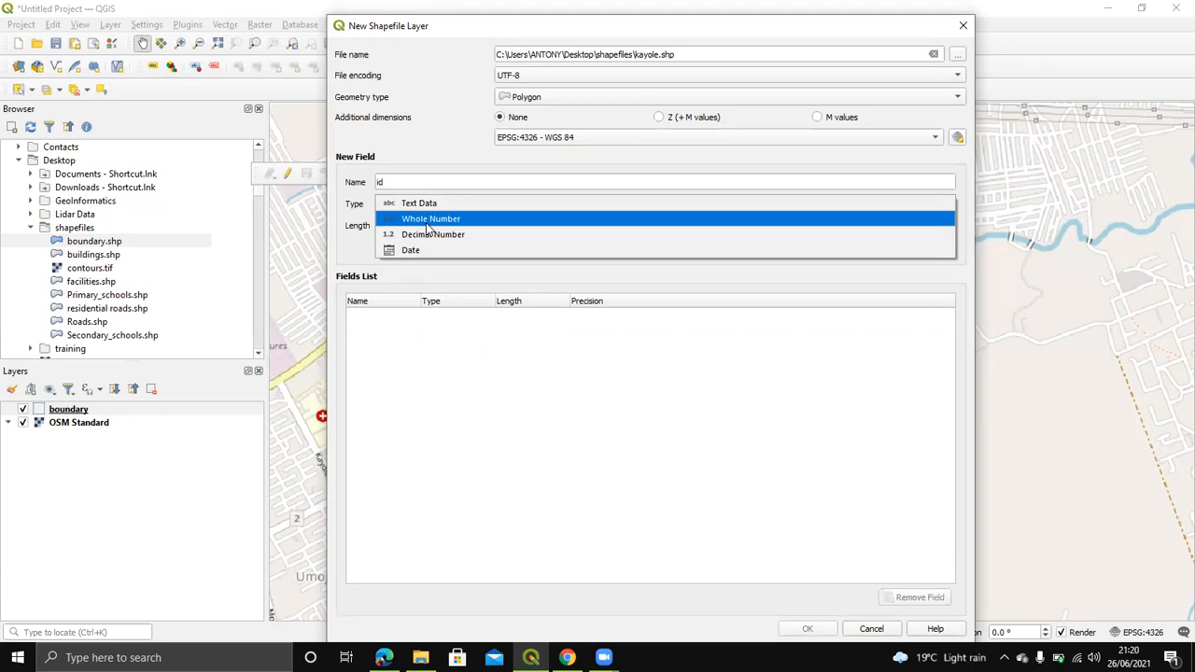
{"action": "left_click", "coordinate": [429, 220]}
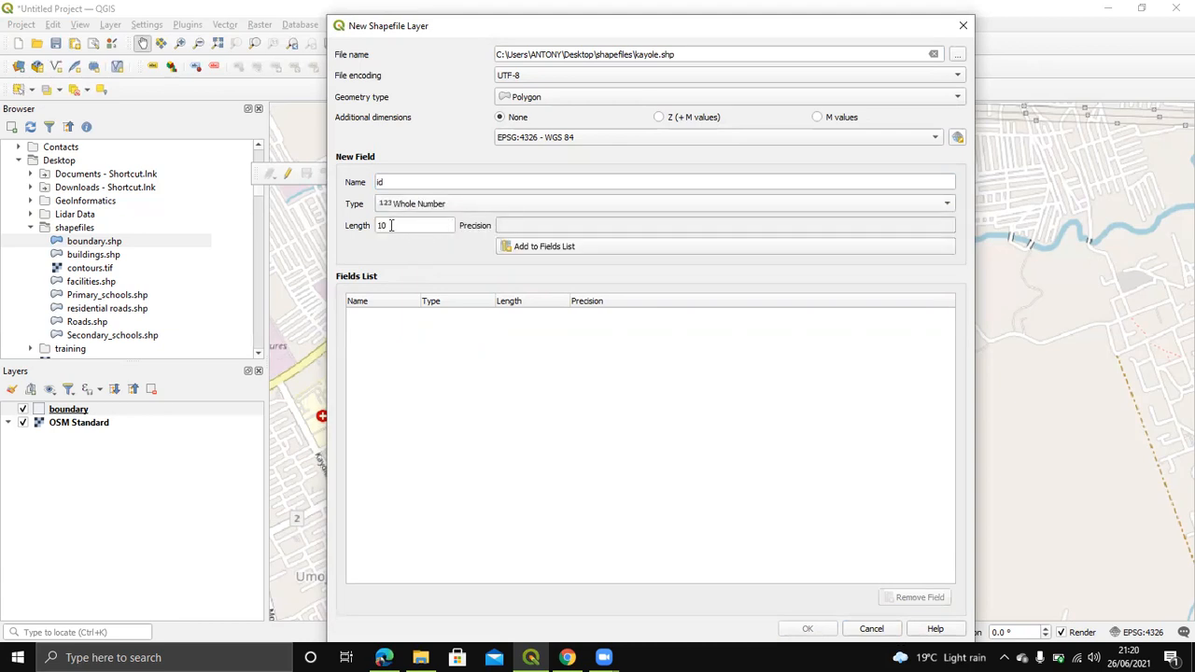
{"action": "left_click", "coordinate": [527, 246]}
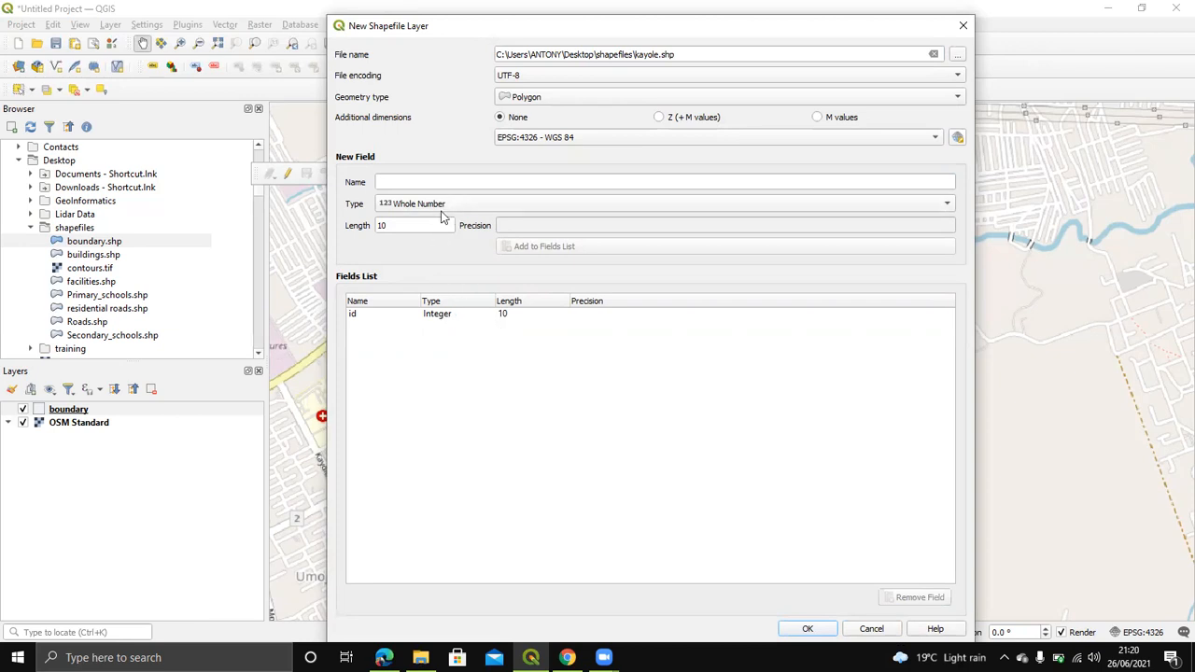
Step: Add a 'name' String field with length 100
{"action": "left_click", "coordinate": [423, 180]}
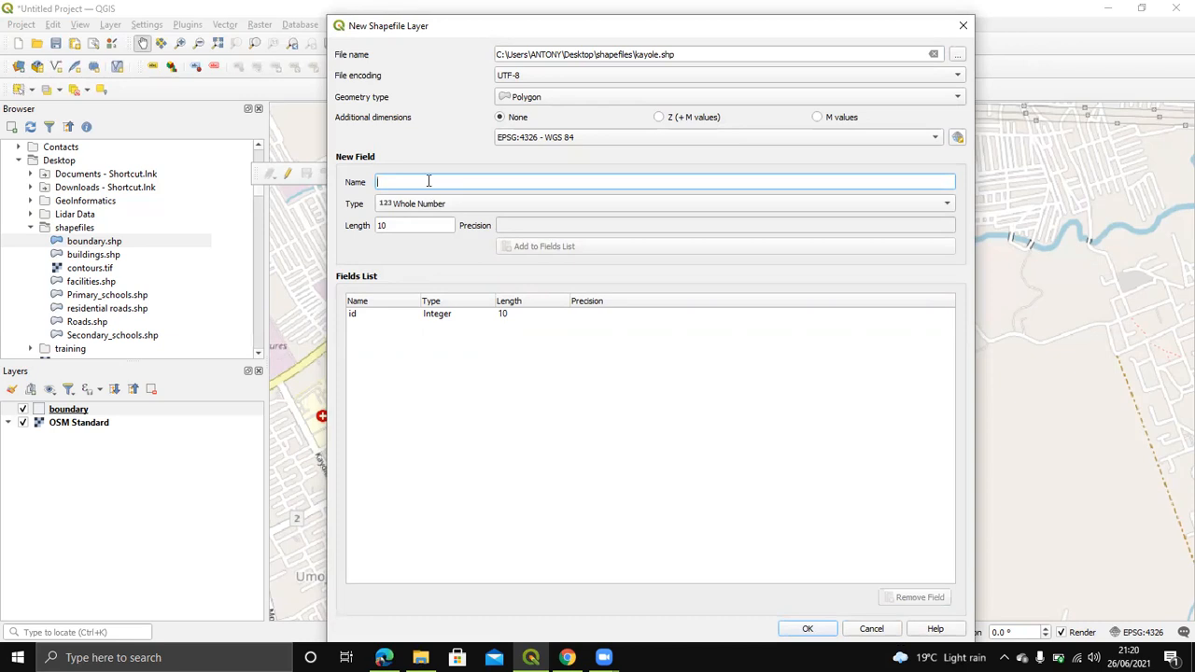
{"action": "type", "text": "loc"}
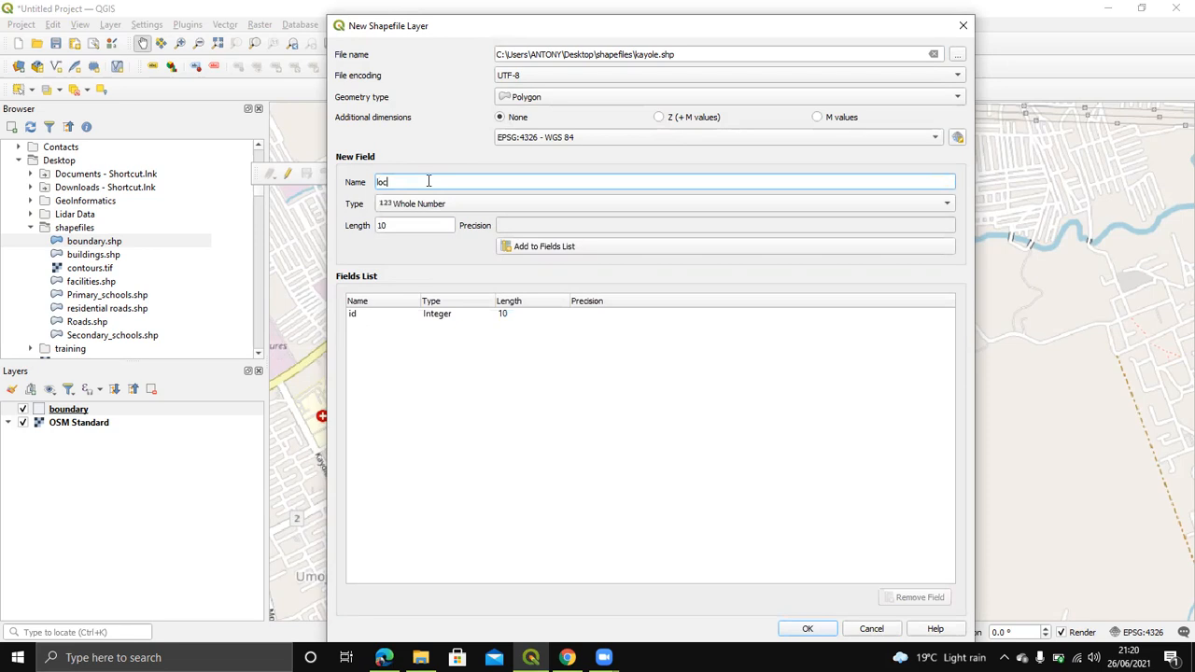
{"action": "key", "text": "BackSpace"}
{"action": "type", "text": "nam"}
{"action": "left_click", "coordinate": [434, 208]}
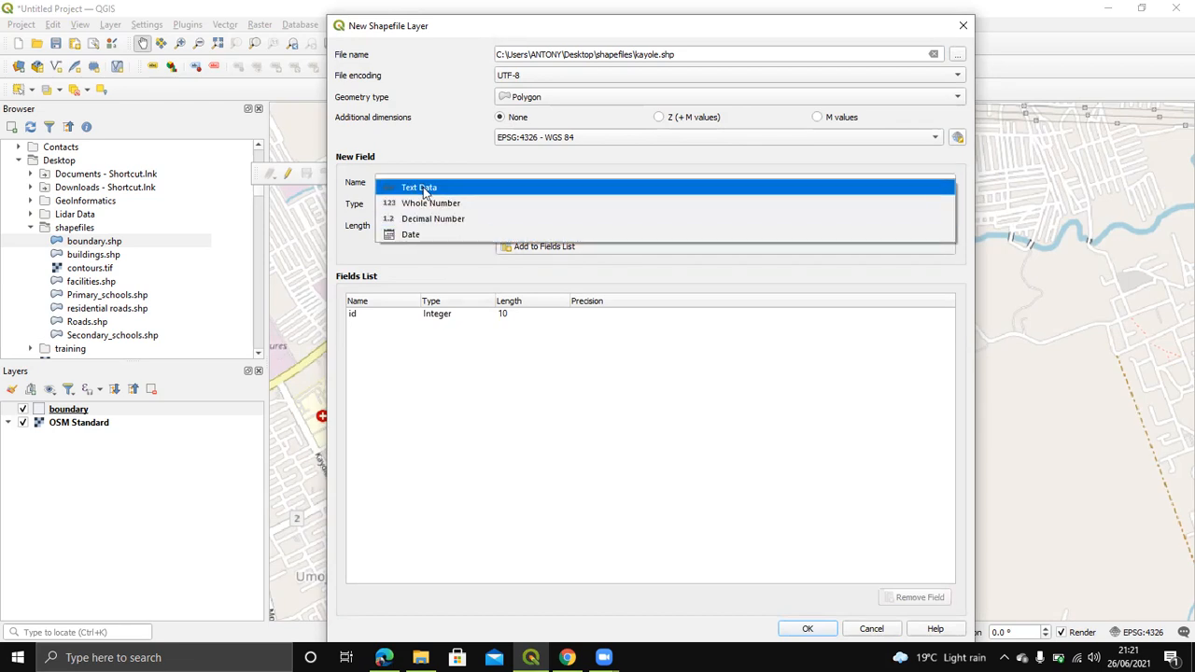
{"action": "left_click", "coordinate": [424, 186]}
{"action": "left_click", "coordinate": [407, 225]}
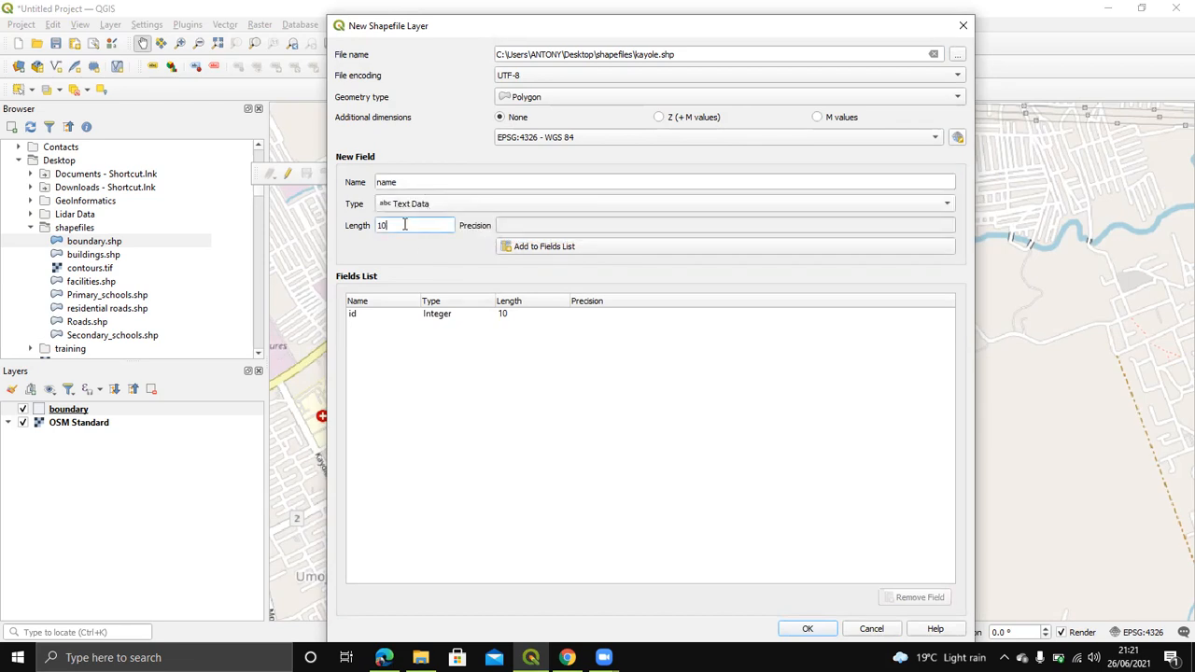
{"action": "type", "text": "0"}
{"action": "left_click", "coordinate": [556, 247]}
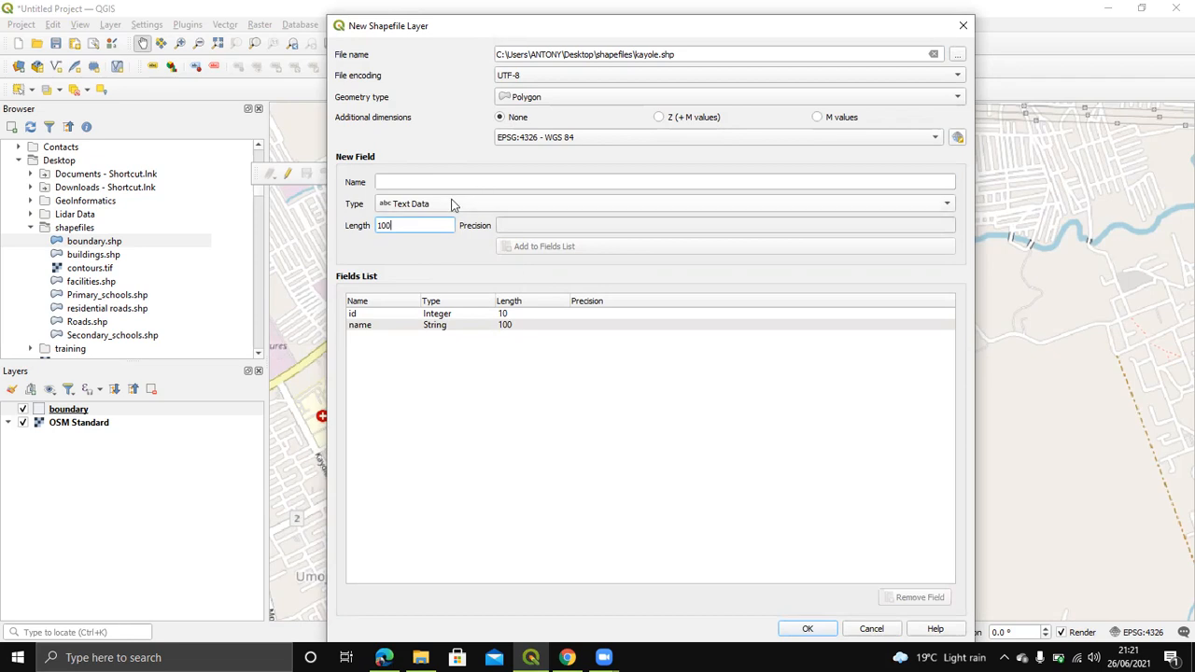
Step: Add a 'location' String field and create the kayole shapefile
{"action": "left_click", "coordinate": [413, 181]}
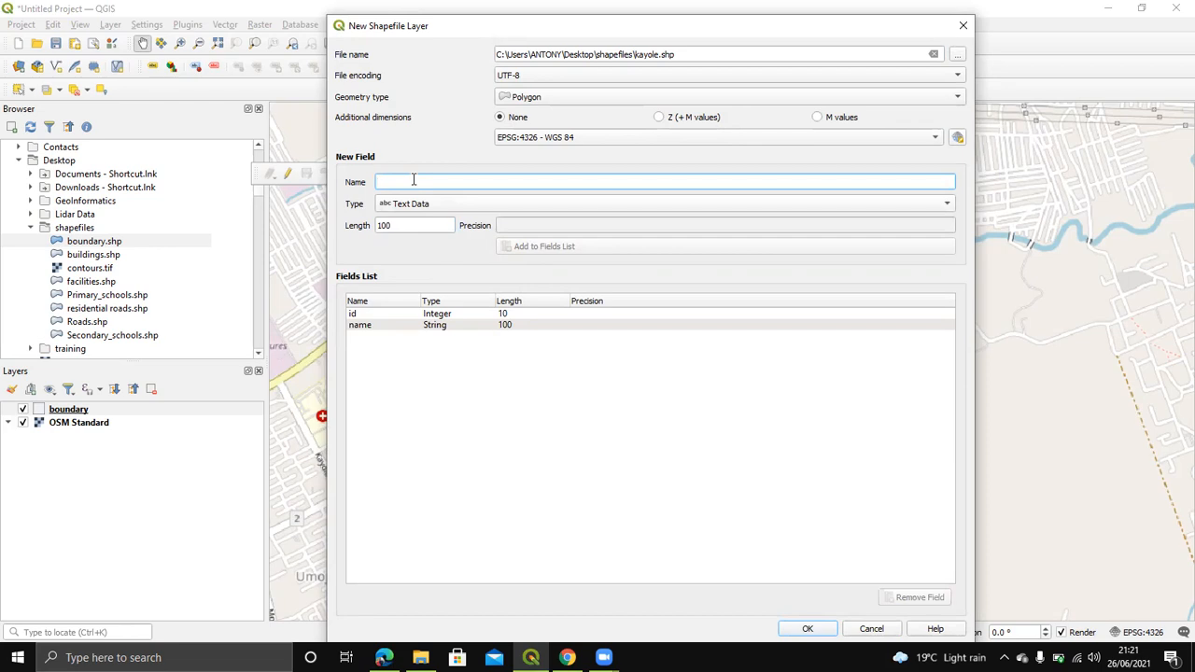
{"action": "type", "text": "cou"}
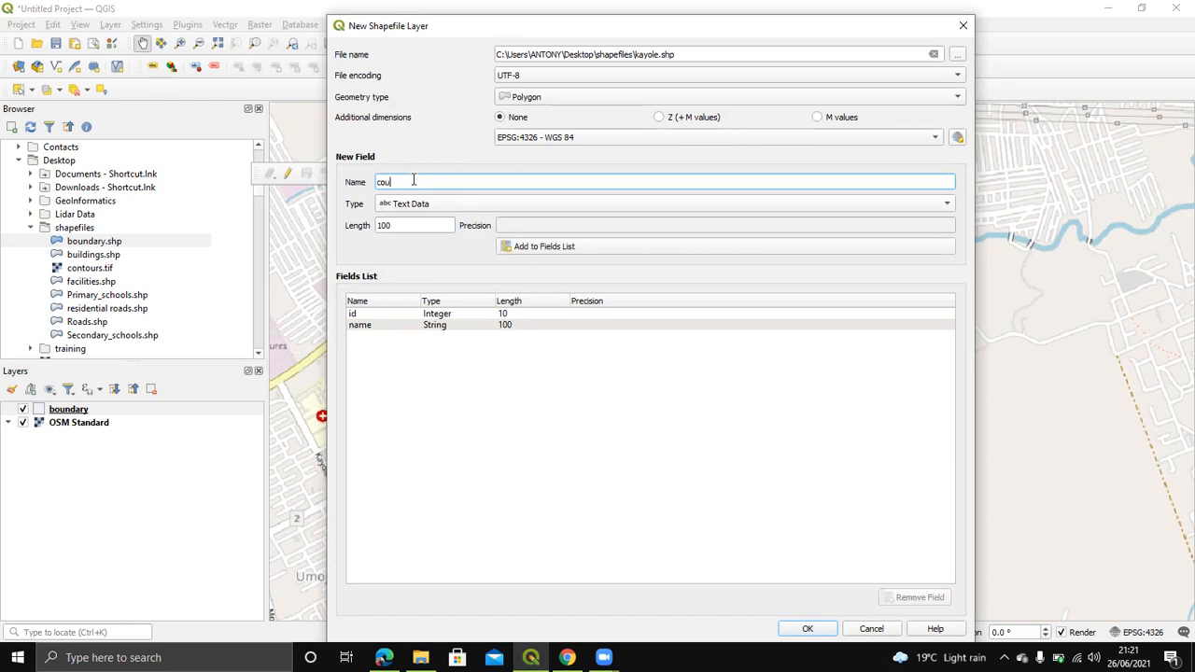
{"action": "left_click", "coordinate": [509, 204]}
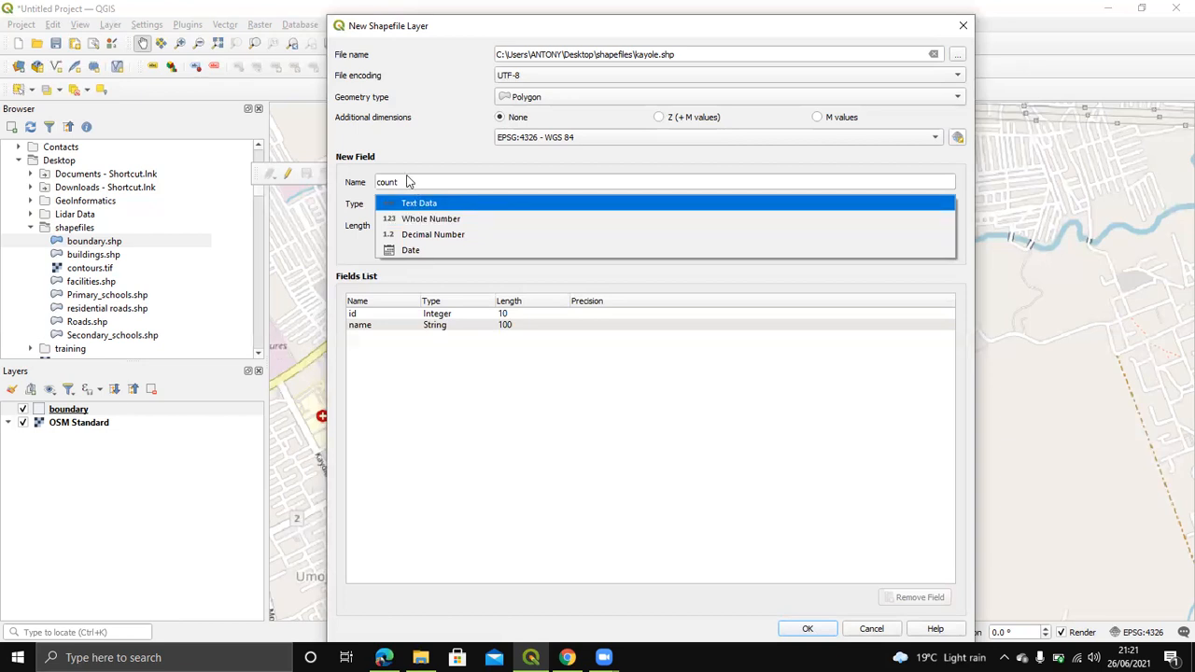
{"action": "left_click", "coordinate": [417, 203]}
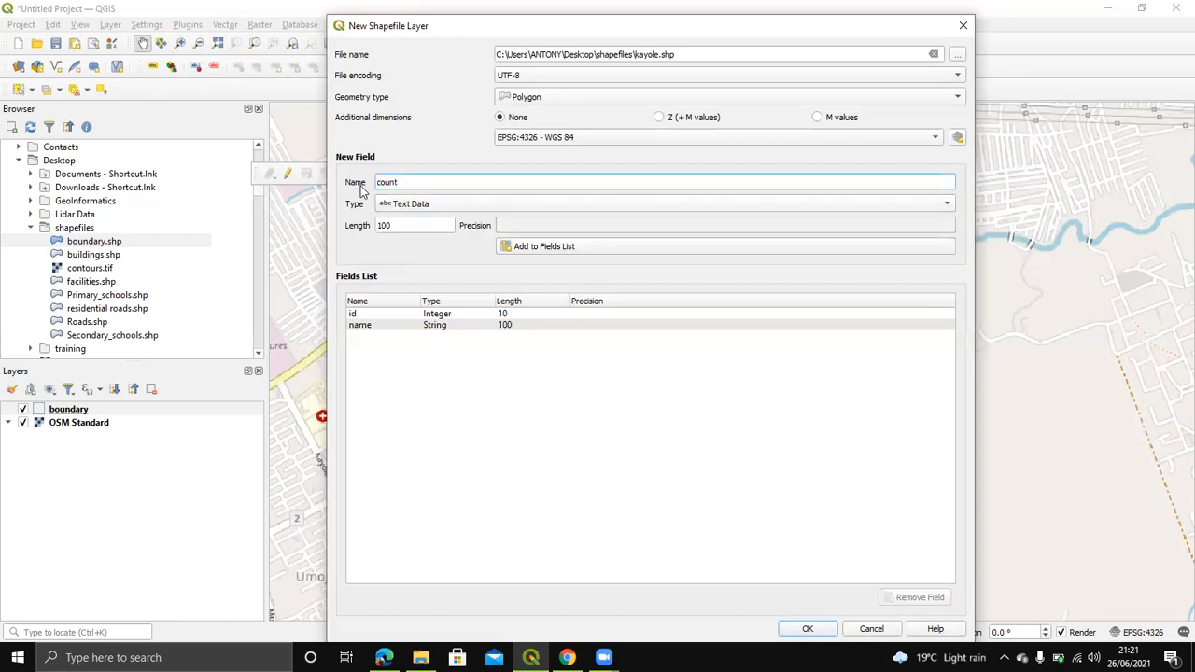
{"action": "double_click", "coordinate": [398, 181]}
{"action": "key", "text": "BackSpace"}
{"action": "type", "text": "locat"}
{"action": "left_click", "coordinate": [435, 203]}
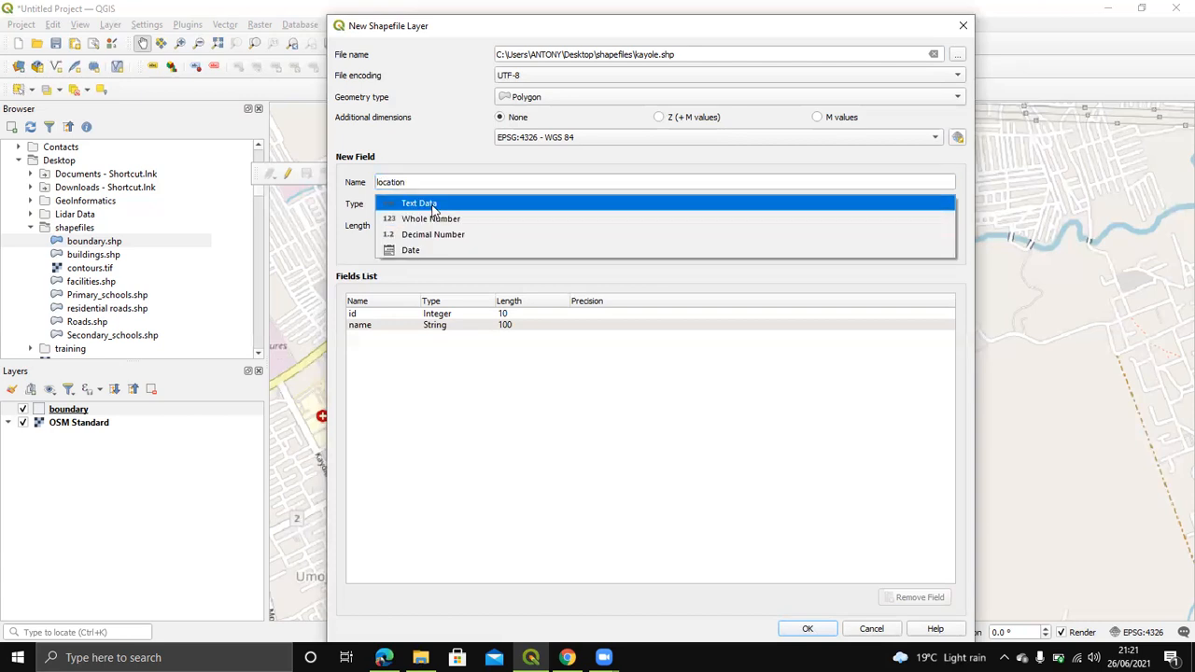
{"action": "left_click", "coordinate": [435, 204]}
{"action": "left_click", "coordinate": [528, 248]}
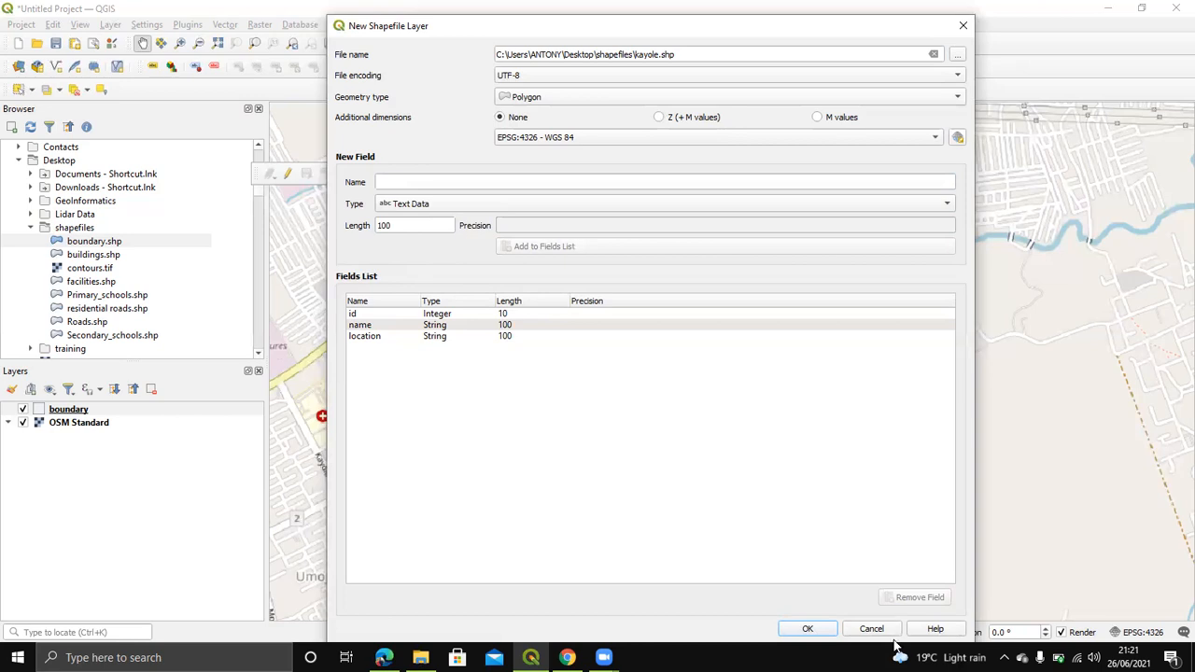
{"action": "left_click", "coordinate": [808, 629]}
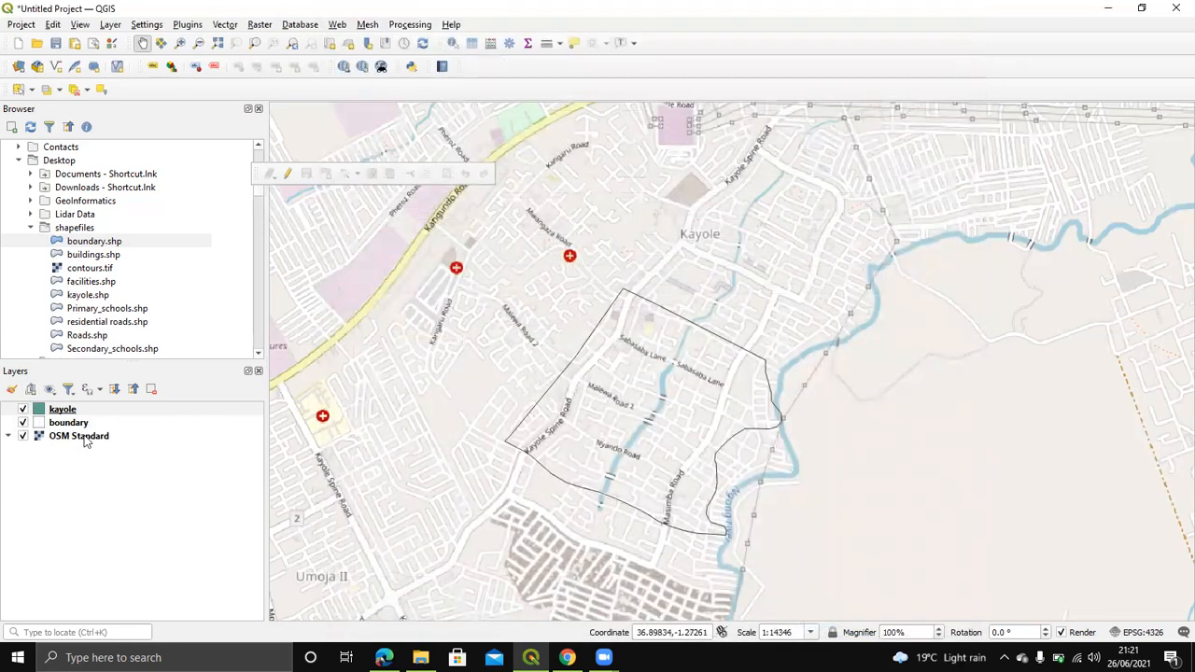
Step: Check the kayole attribute table is empty, then close it
{"action": "right_click", "coordinate": [62, 410]}
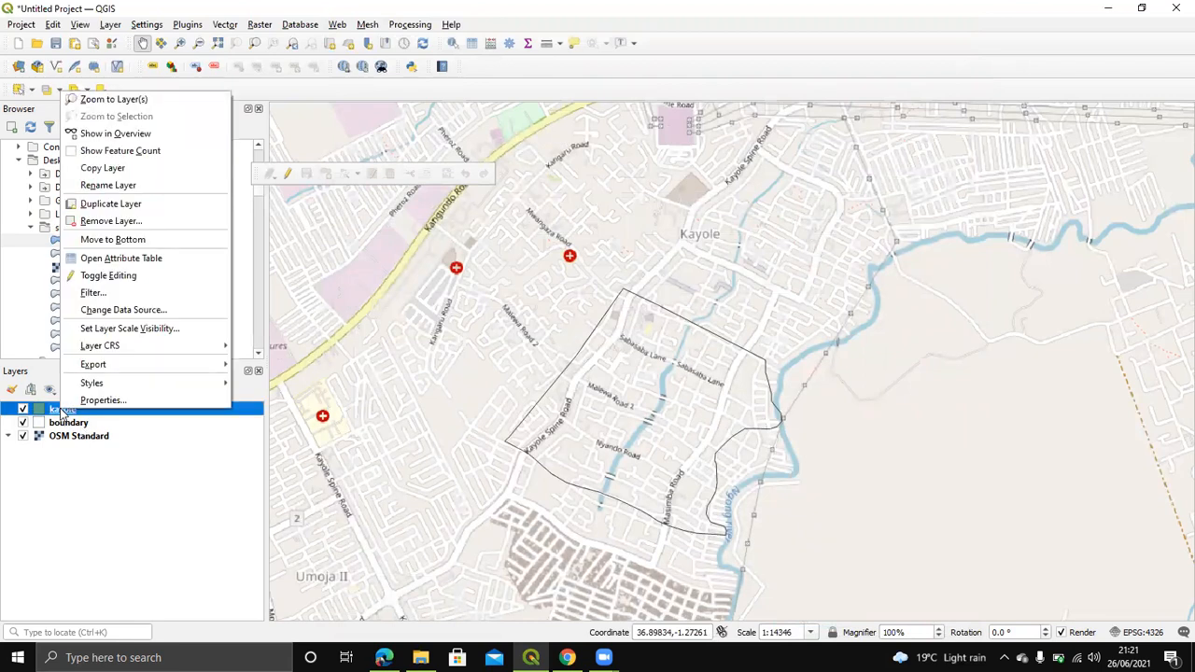
{"action": "left_click", "coordinate": [150, 257]}
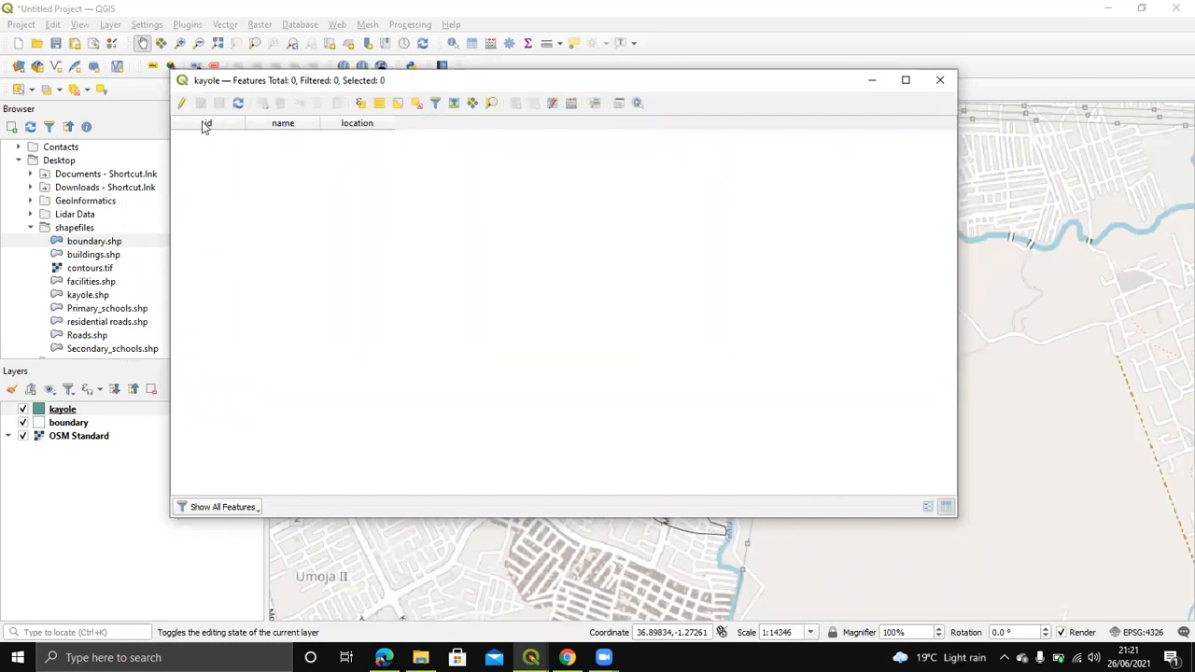
{"action": "left_click", "coordinate": [939, 79]}
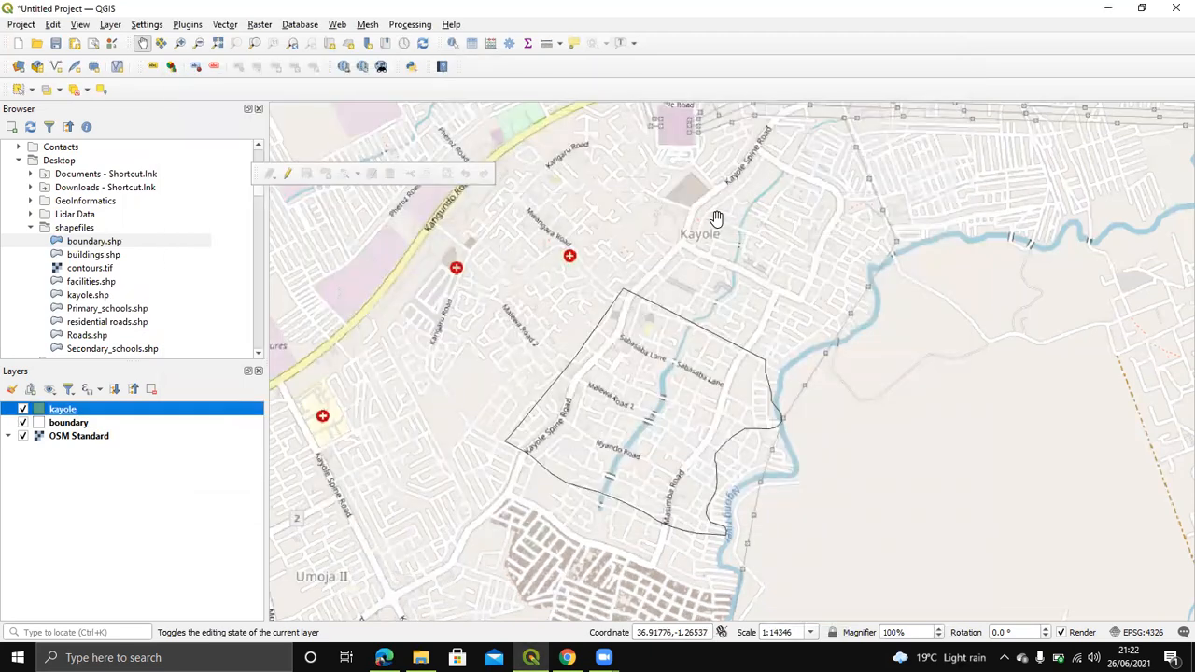
Step: Zoom into the Kayole Spine Road area and toggle editing on for kayole
{"action": "scroll", "coordinate": [717, 219], "scroll_direction": "up", "scroll_amount": 1}
{"action": "left_click_drag", "start_coordinate": [658, 258], "coordinate": [546, 295]}
{"action": "scroll", "coordinate": [643, 234], "scroll_direction": "up", "scroll_amount": 1}
{"action": "left_click_drag", "start_coordinate": [659, 310], "coordinate": [671, 430]}
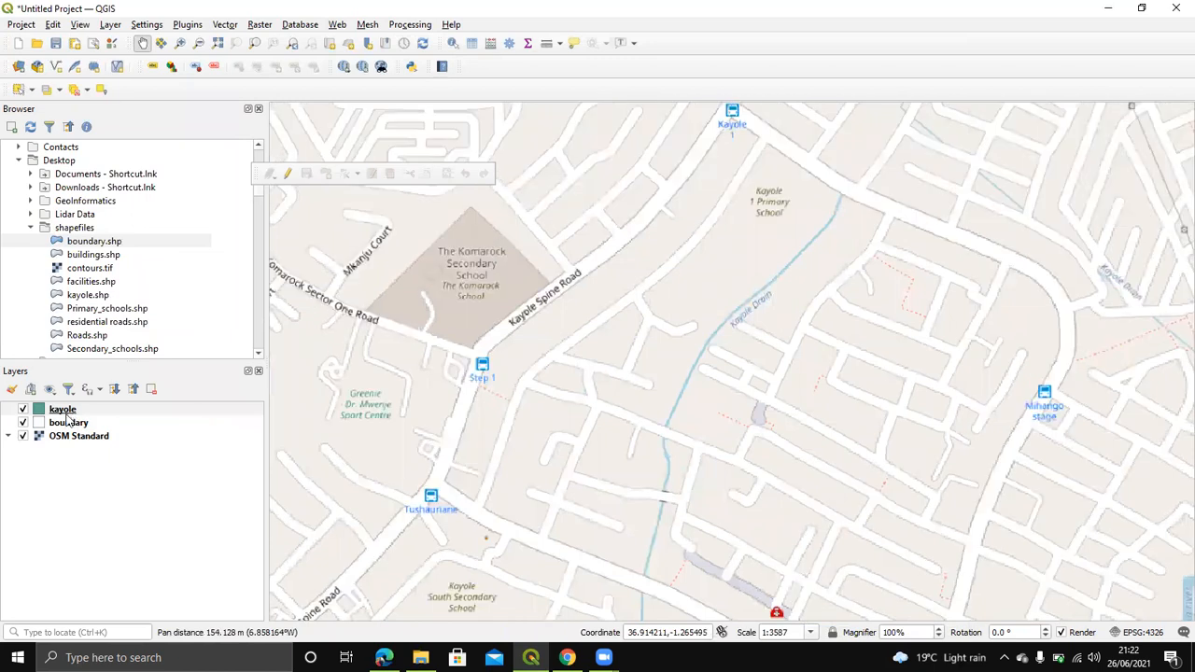
{"action": "right_click", "coordinate": [64, 411]}
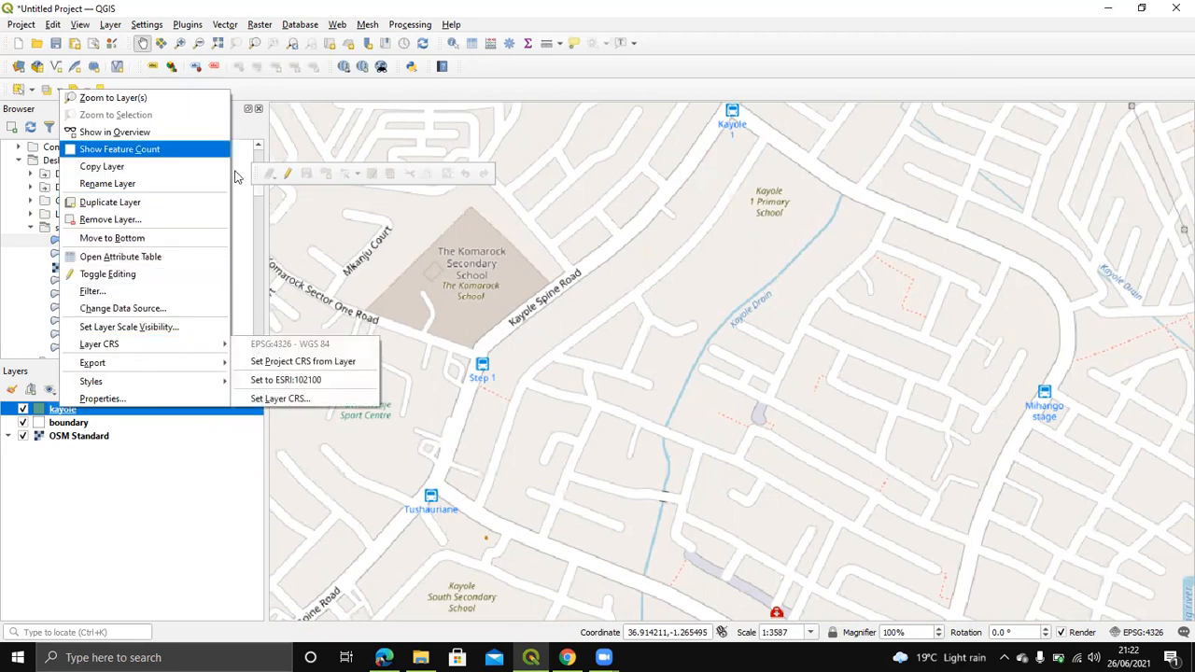
{"action": "left_click", "coordinate": [191, 282]}
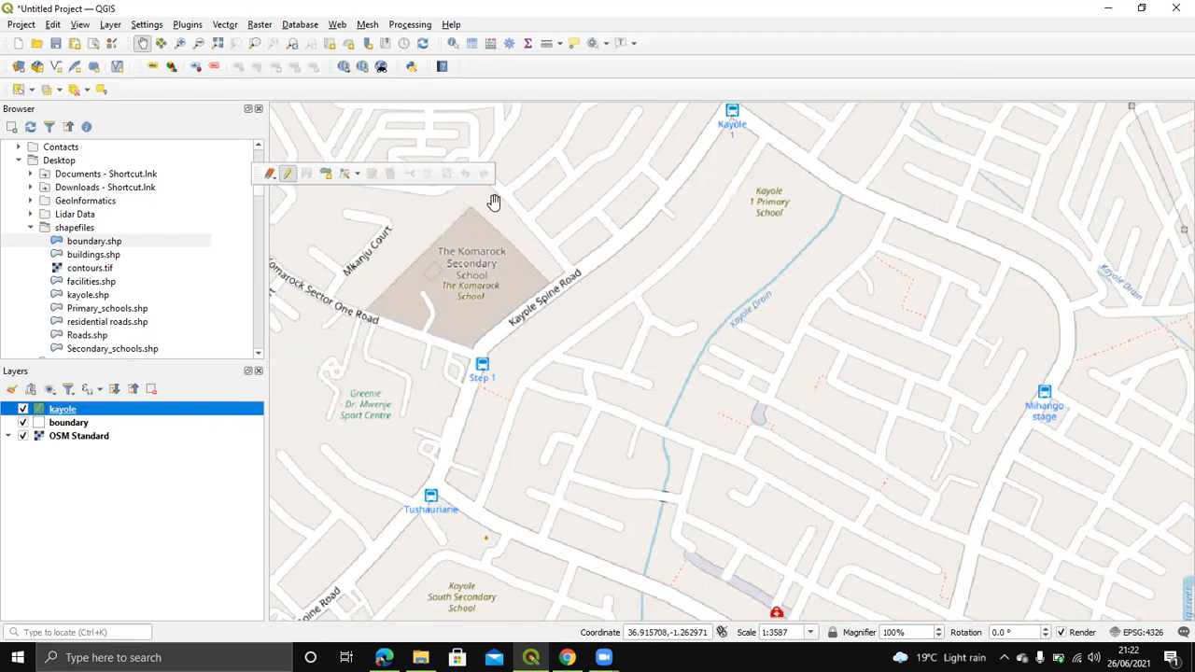
Step: Confirm kayole is in edit mode and choose Add Polygon Feature
{"action": "left_click", "coordinate": [288, 177]}
{"action": "left_click", "coordinate": [288, 177]}
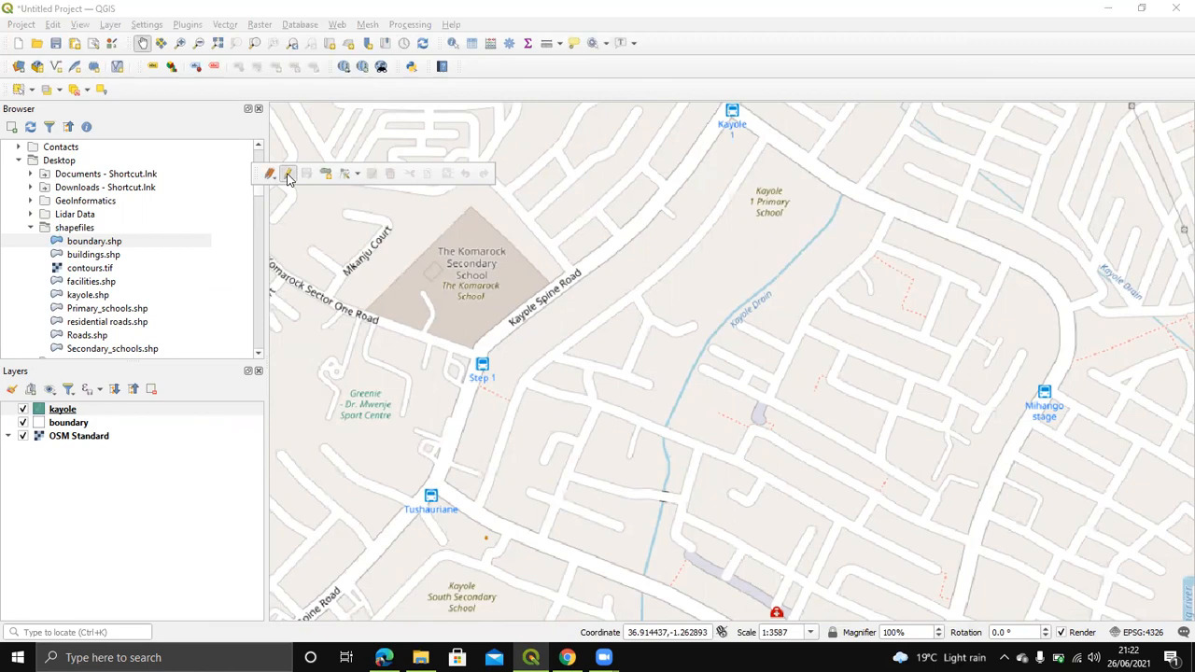
{"action": "left_click", "coordinate": [289, 175]}
{"action": "left_click", "coordinate": [289, 176]}
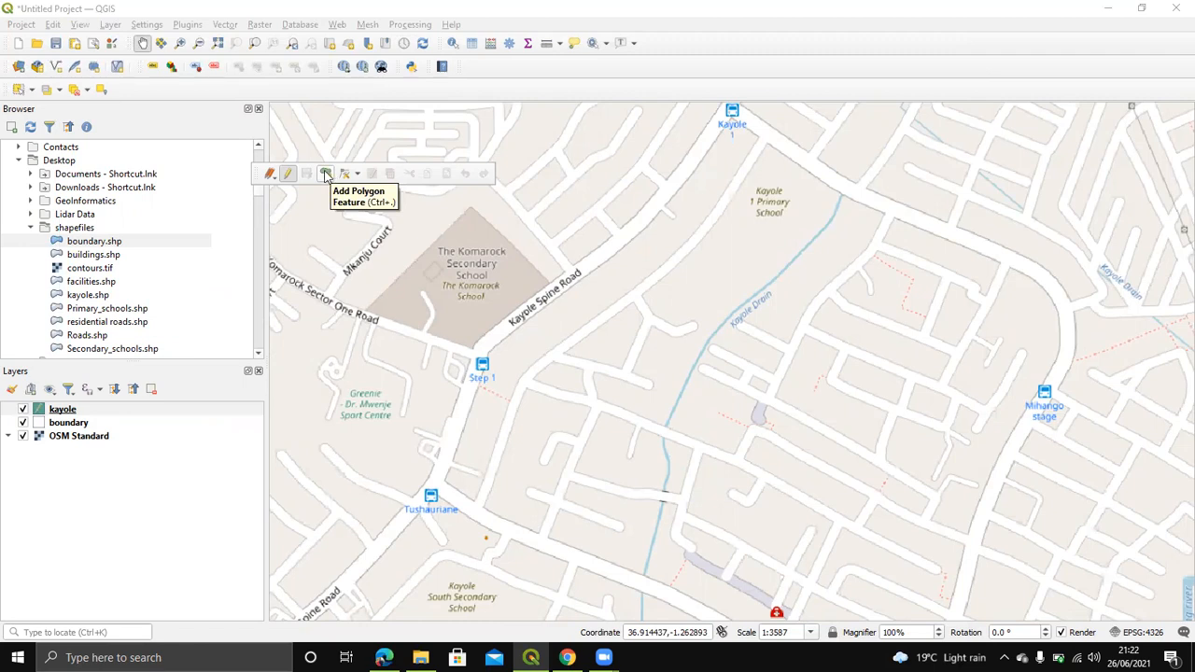
{"action": "left_click", "coordinate": [326, 175]}
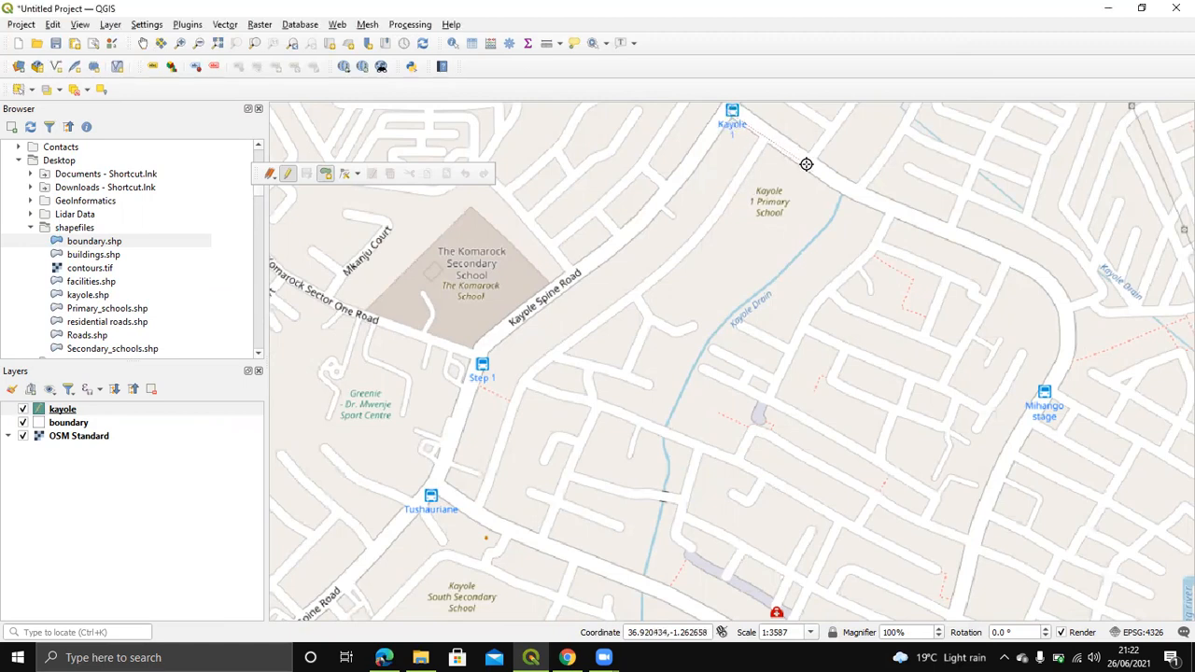
Step: Place vertices along the eastern roads from east of Kayole 1, past Mihango stage, to the southeast corner
{"action": "left_click", "coordinate": [904, 212]}
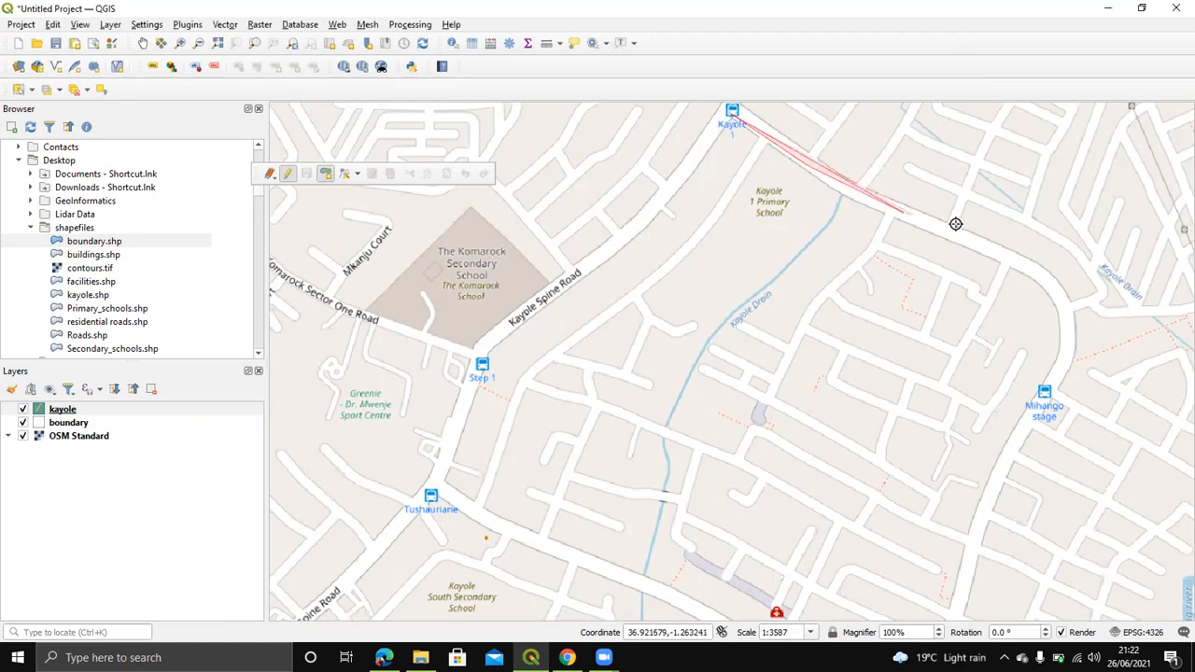
{"action": "left_click", "coordinate": [1004, 246]}
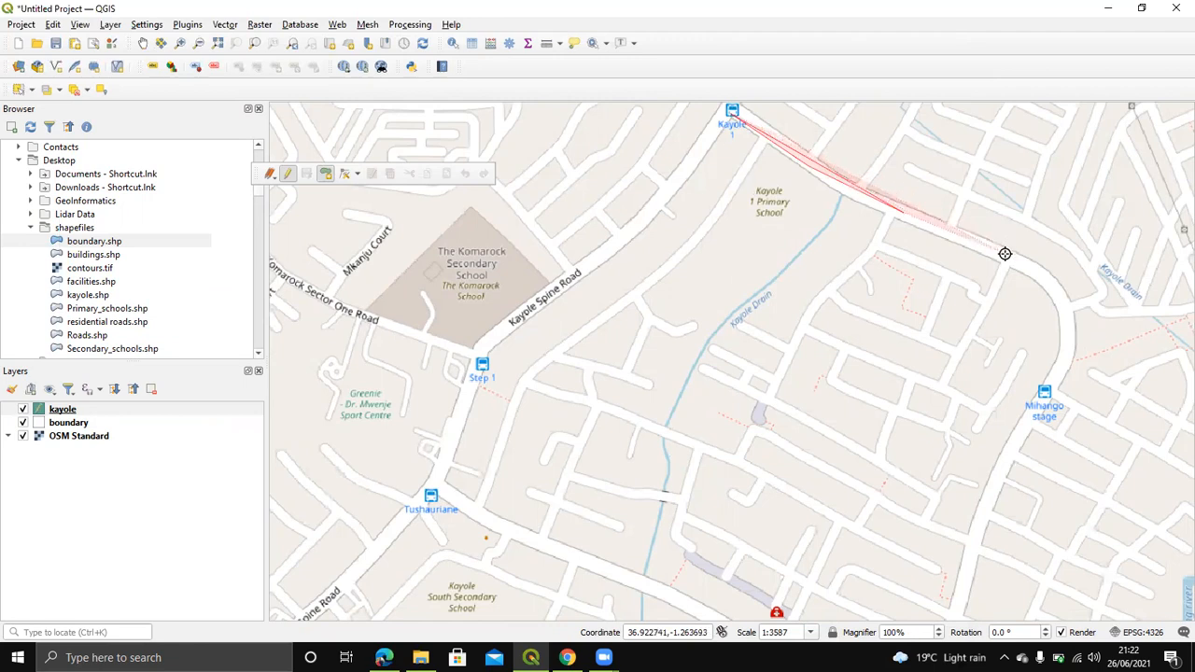
{"action": "left_click", "coordinate": [1056, 286]}
{"action": "left_click", "coordinate": [1070, 349]}
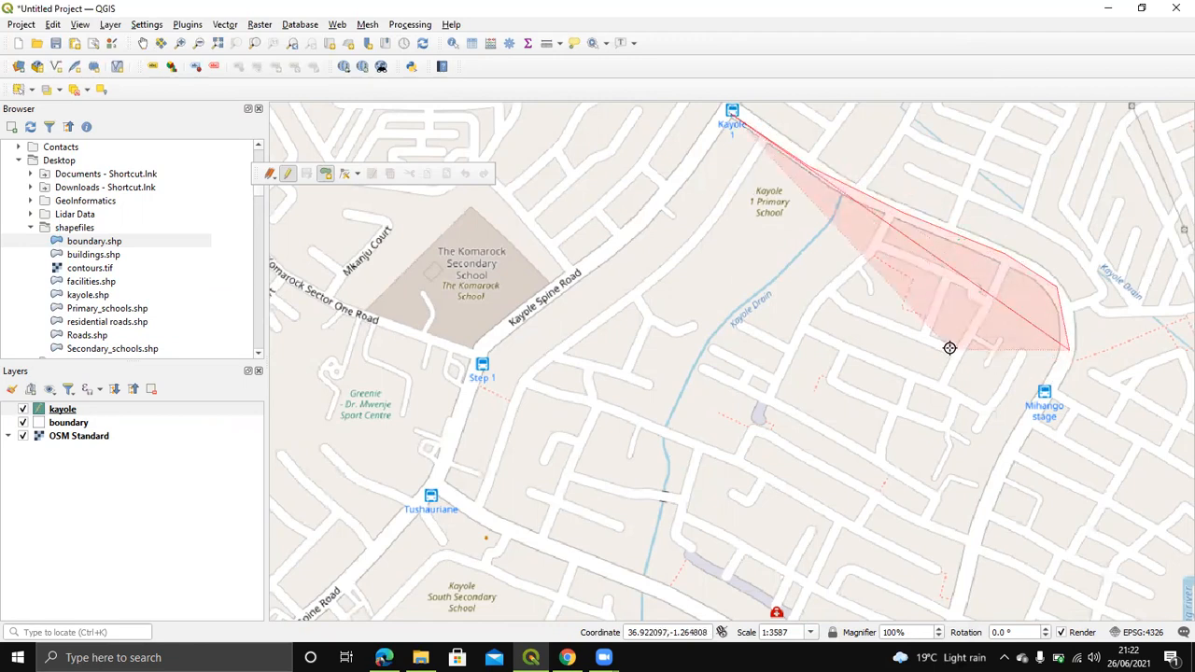
{"action": "left_click_drag", "start_coordinate": [949, 348], "coordinate": [949, 192]}
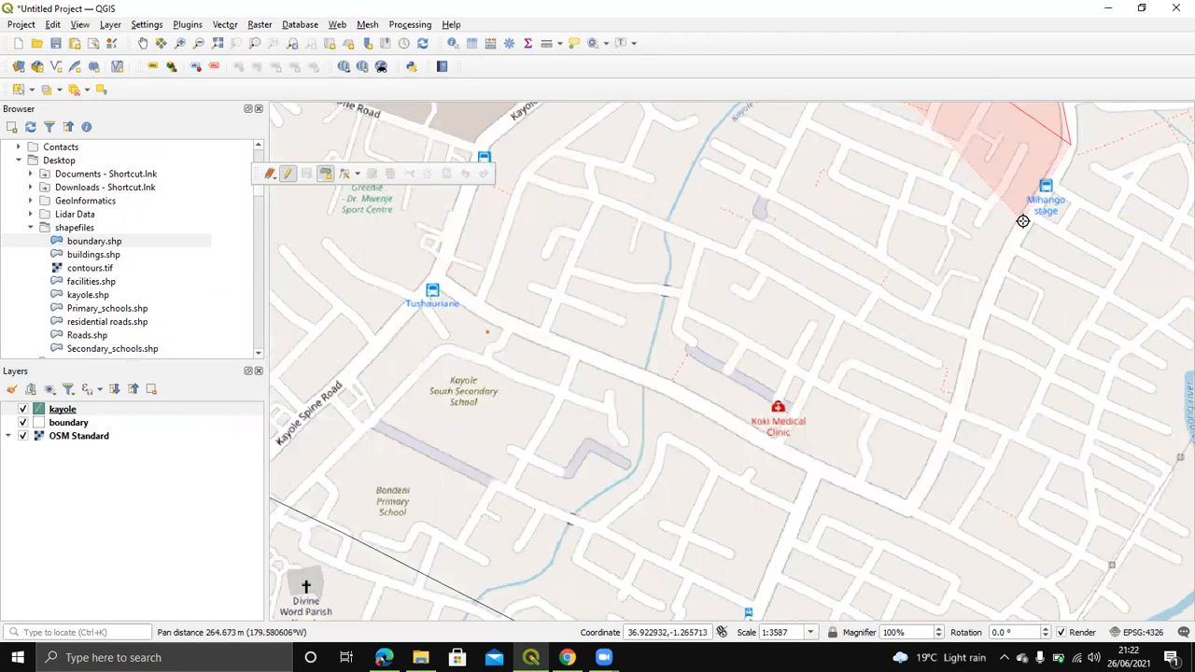
{"action": "left_click", "coordinate": [991, 289]}
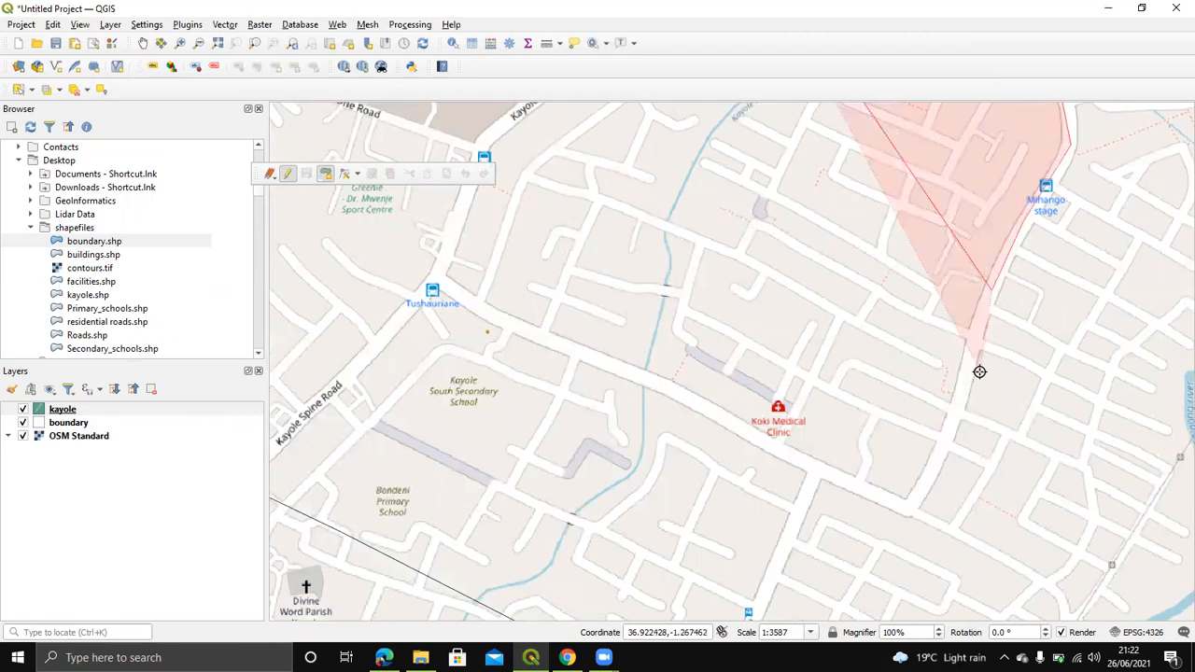
{"action": "left_click", "coordinate": [943, 437]}
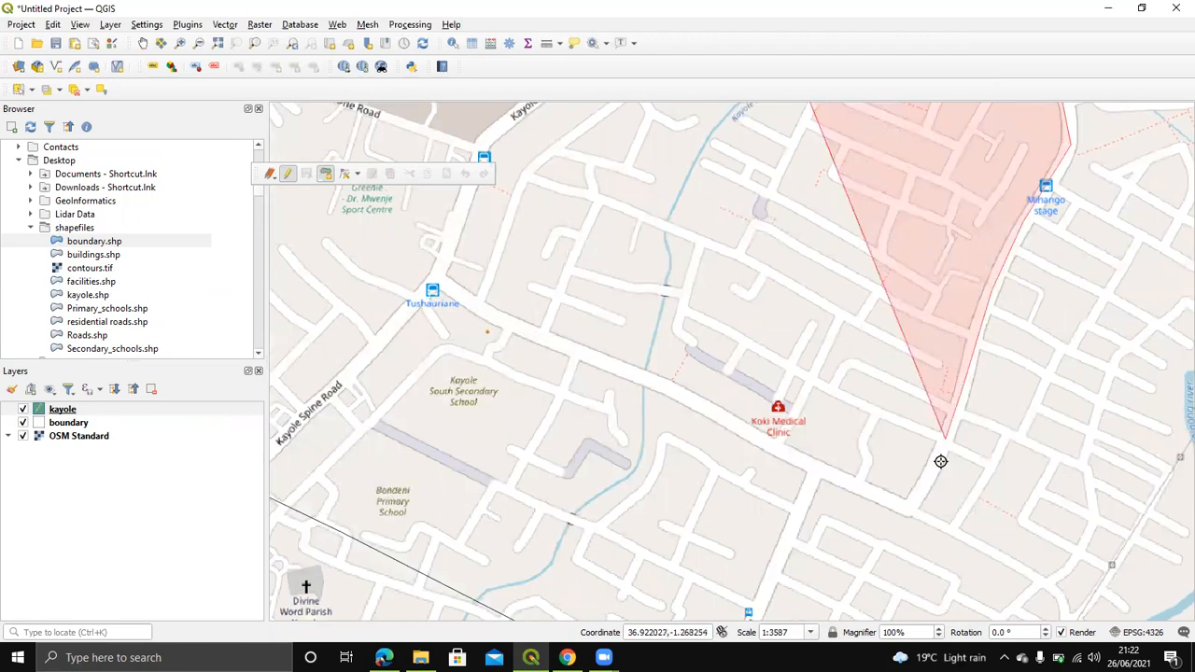
{"action": "left_click", "coordinate": [903, 509]}
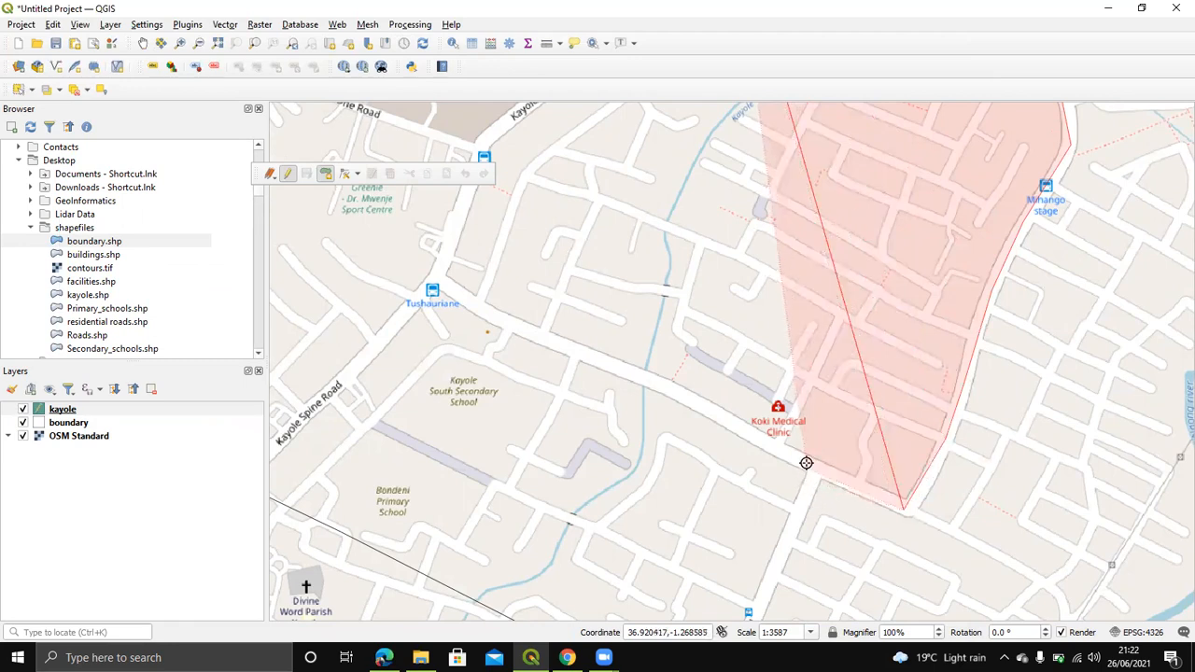
Step: Continue vertices west past Koki Medical Clinic and Tushauriane up to Kayole Spine Road
{"action": "left_click", "coordinate": [702, 410]}
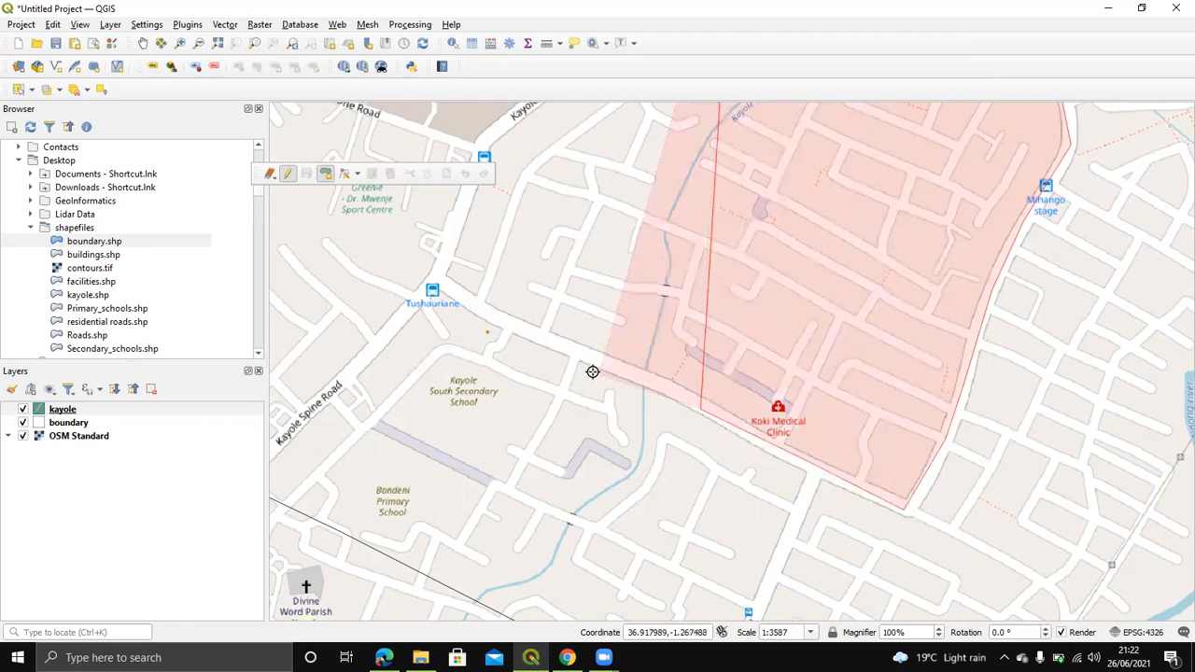
{"action": "left_click", "coordinate": [512, 325]}
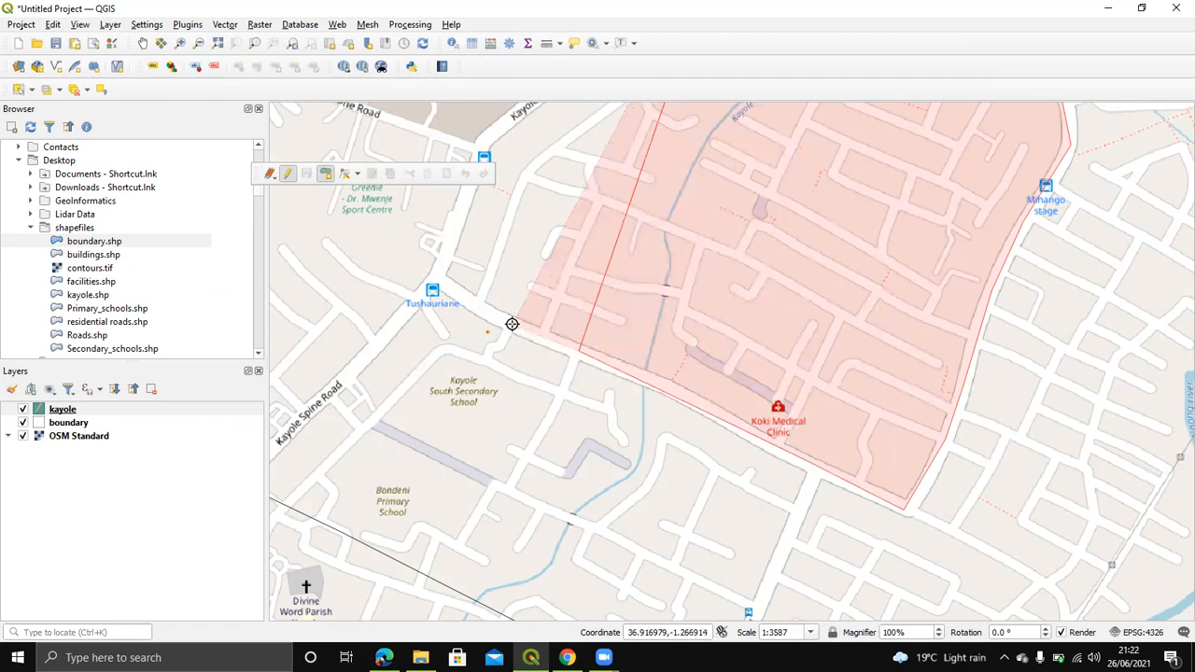
{"action": "left_click", "coordinate": [437, 281]}
{"action": "left_click_drag", "start_coordinate": [498, 199], "coordinate": [586, 405]}
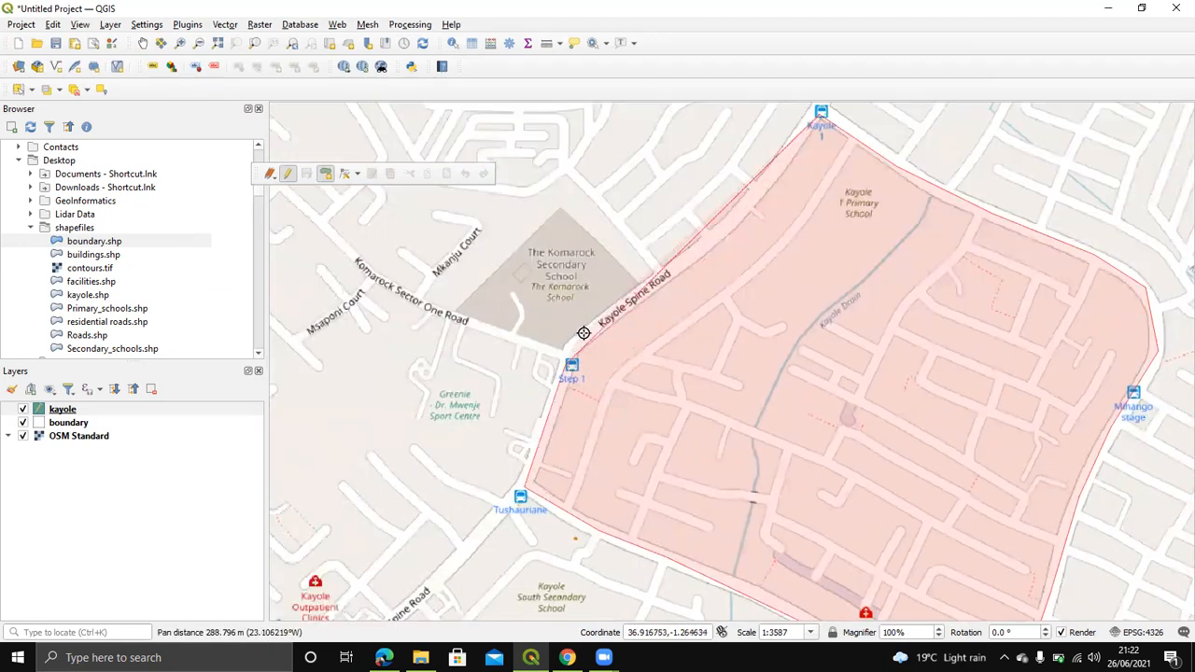
{"action": "left_click", "coordinate": [586, 332]}
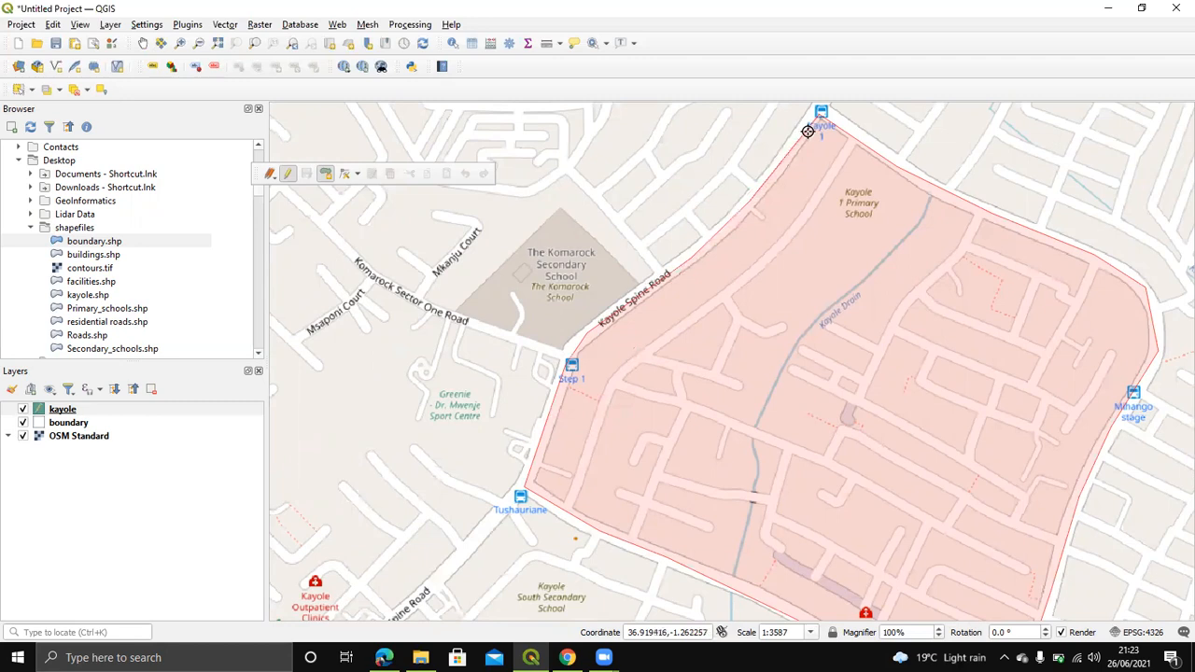
Step: Finish the polygon and enter id 047 in the Feature Attributes form
{"action": "right_click", "coordinate": [808, 131]}
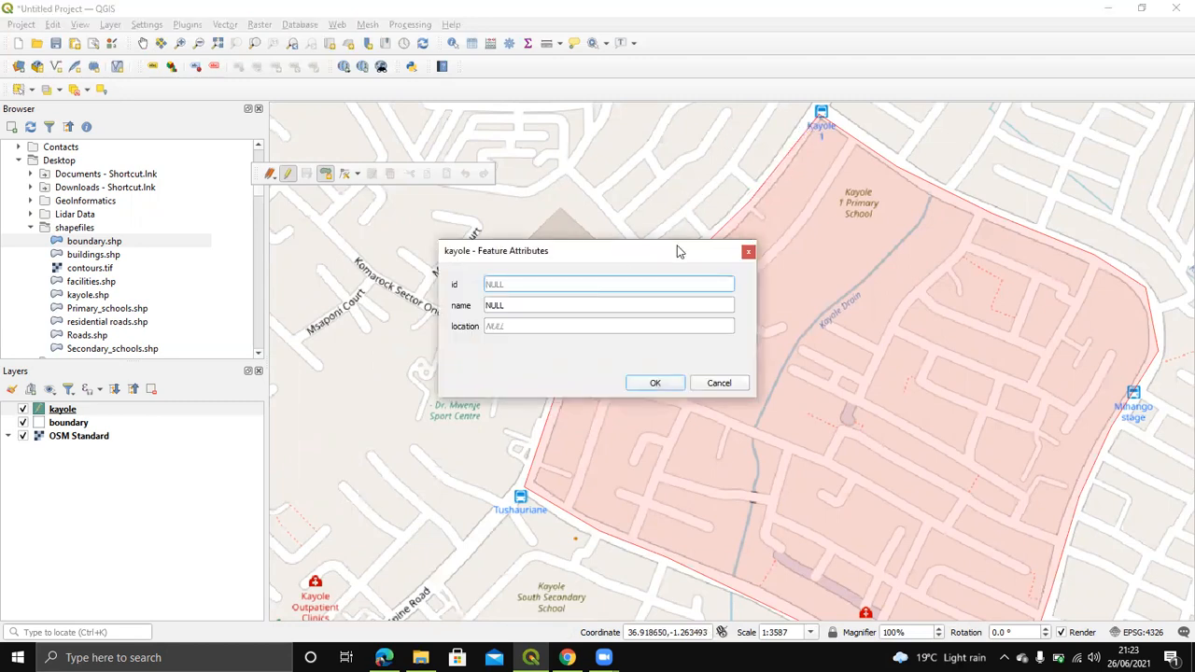
{"action": "left_click_drag", "start_coordinate": [560, 254], "coordinate": [564, 237]}
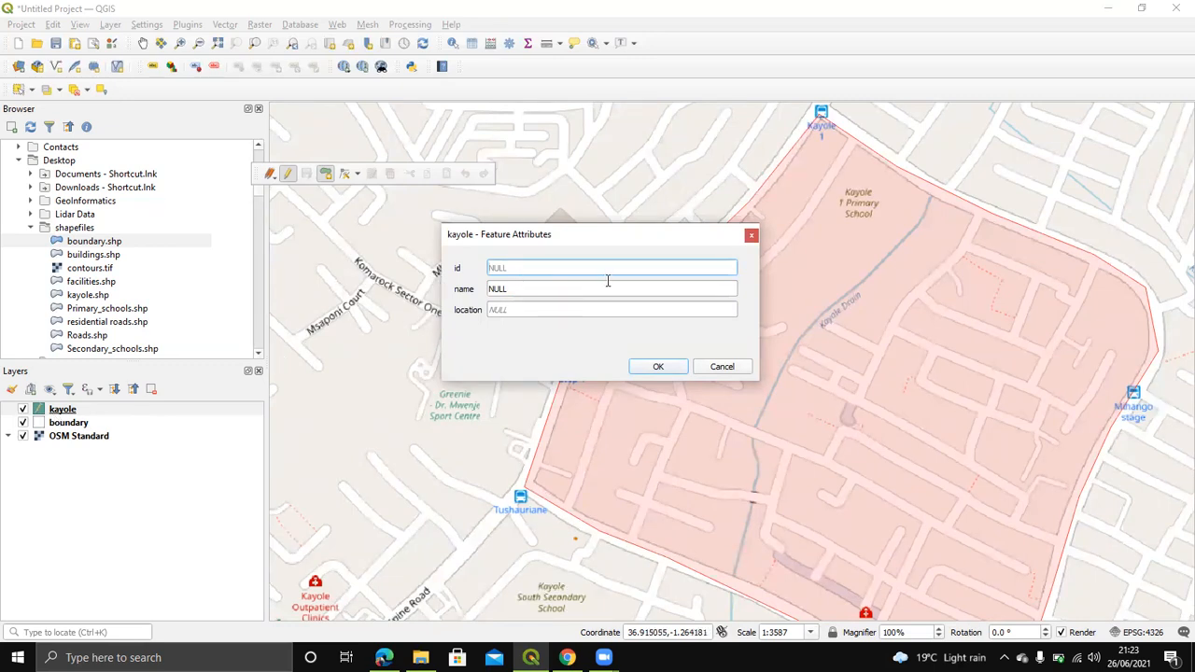
{"action": "type", "text": "2"}
{"action": "key", "text": "BackSpace"}
{"action": "type", "text": "0"}
{"action": "type", "text": "0"}
Step: Set name to 'kayole central' and location to 'nairobi', then save the feature
{"action": "left_click", "coordinate": [507, 289]}
{"action": "type", "text": "kayole central"}
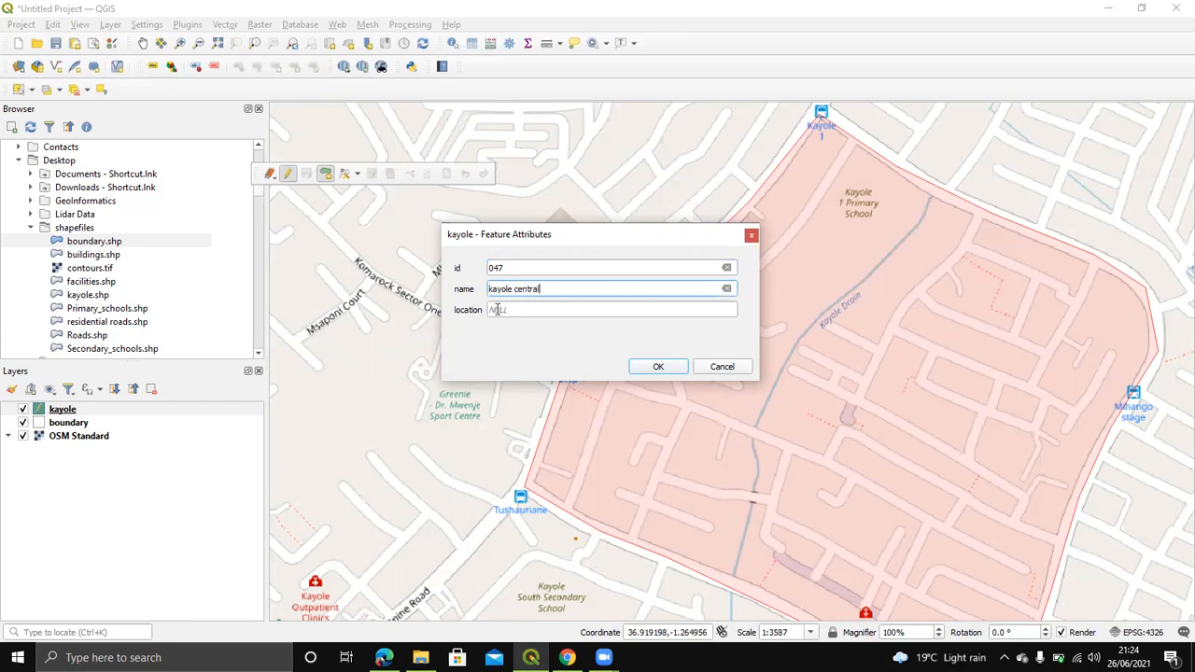
{"action": "left_click", "coordinate": [498, 310]}
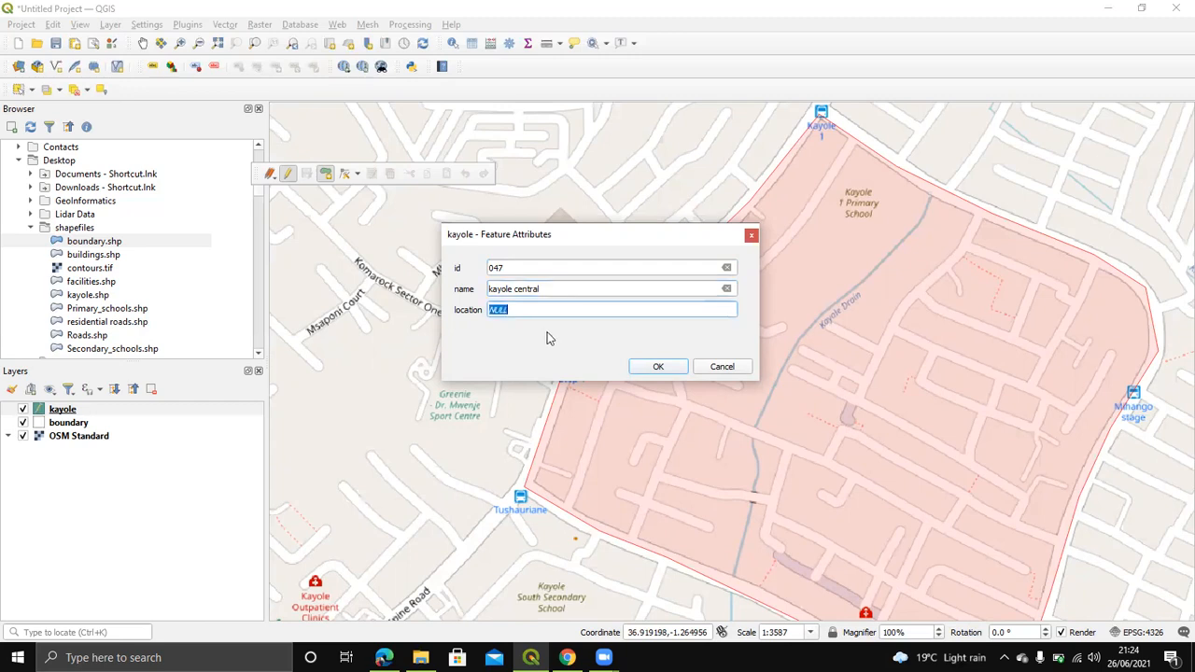
{"action": "type", "text": "b"}
{"action": "type", "text": "na"}
{"action": "left_click", "coordinate": [658, 368]}
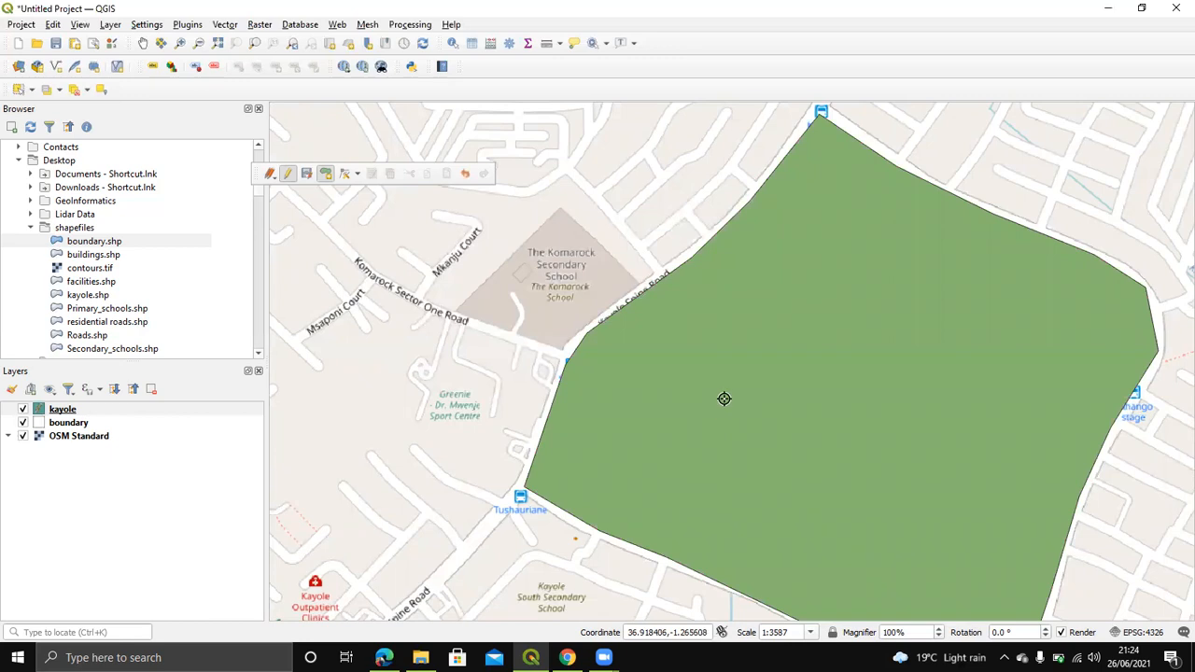
Step: In the kayole attribute table, change the location from 'nairobi' to 'Nairobi'
{"action": "left_click_drag", "start_coordinate": [728, 382], "coordinate": [500, 362]}
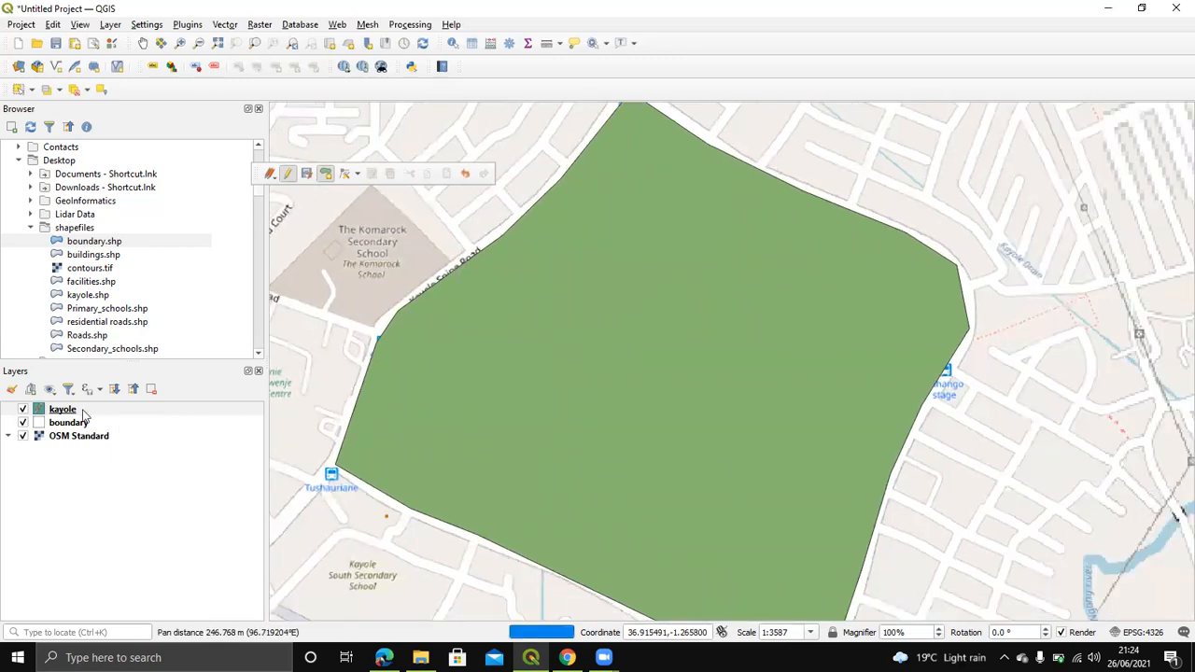
{"action": "right_click", "coordinate": [62, 409]}
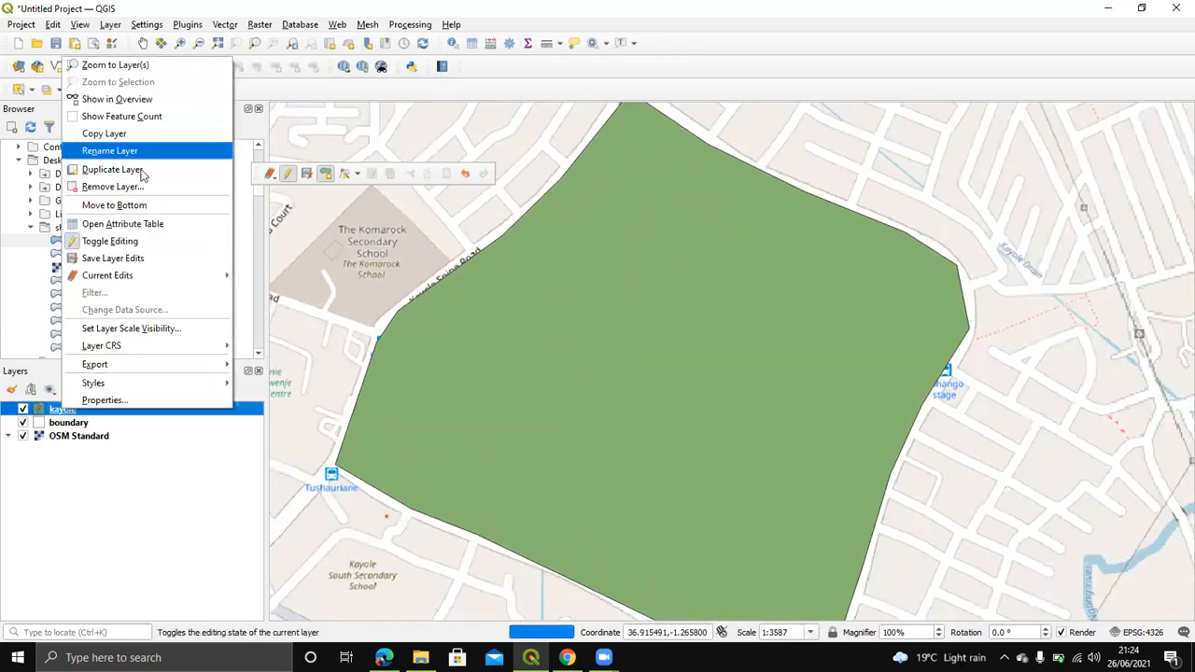
{"action": "left_click", "coordinate": [135, 224]}
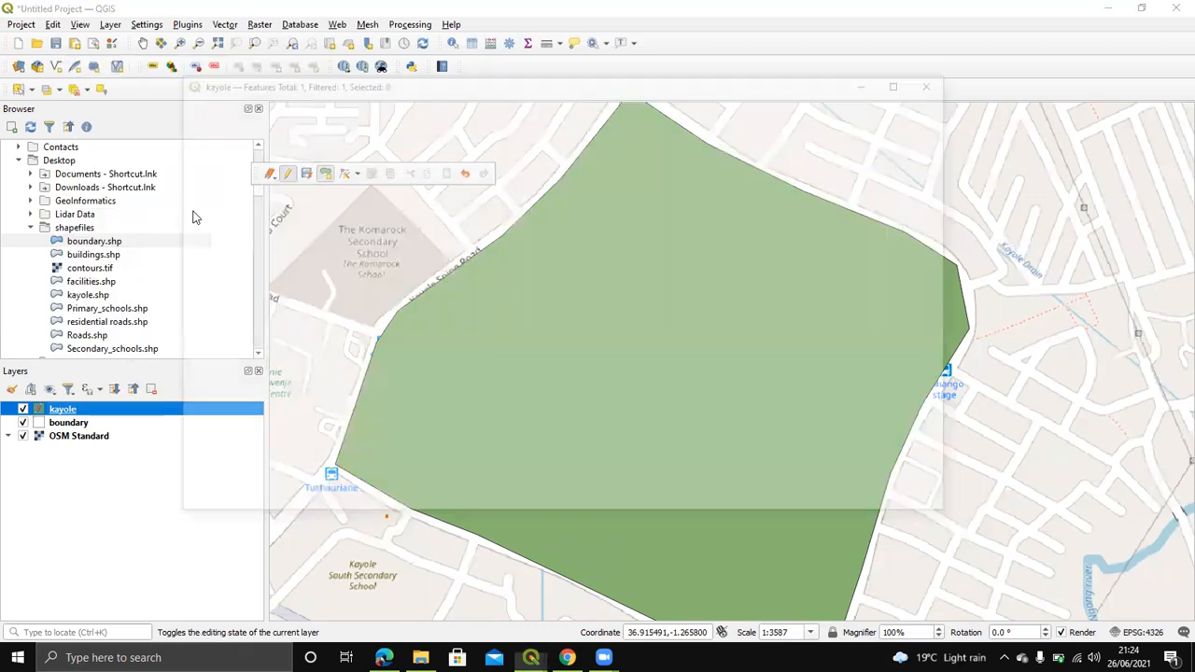
{"action": "double_click", "coordinate": [233, 162]}
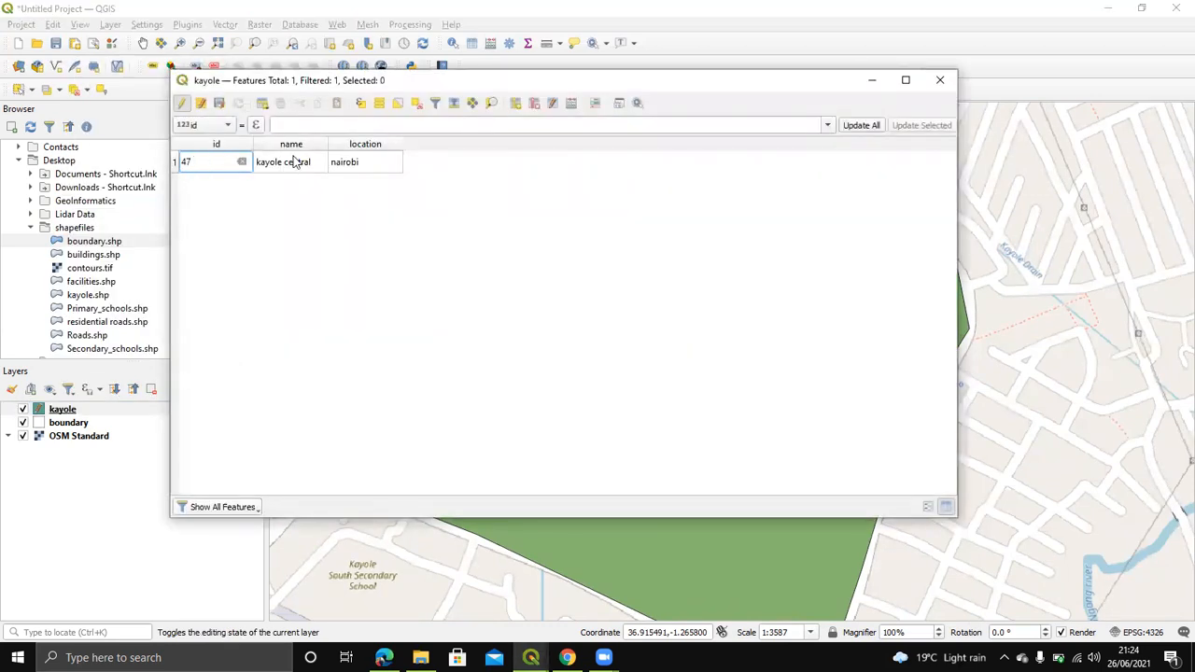
{"action": "double_click", "coordinate": [347, 160]}
{"action": "left_click", "coordinate": [335, 162]}
{"action": "key", "text": "BackSpace"}
{"action": "type", "text": "N"}
{"action": "key", "text": "Return"}
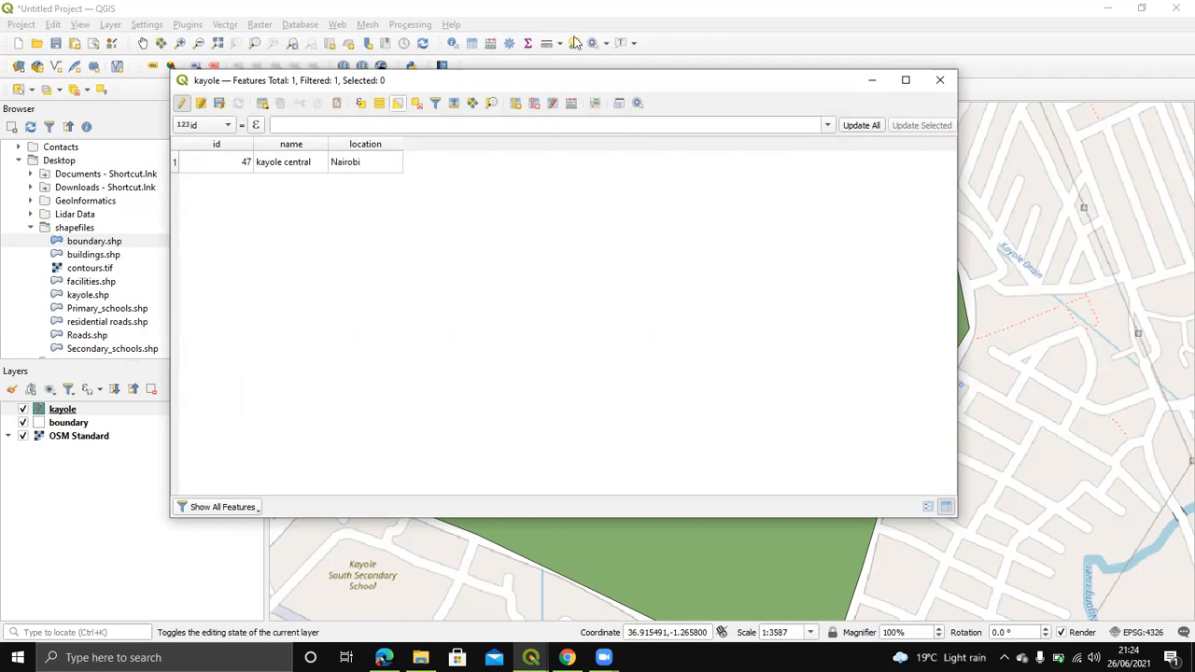
Step: Close the attribute table and pan the map to the kayole polygon
{"action": "left_click", "coordinate": [940, 80]}
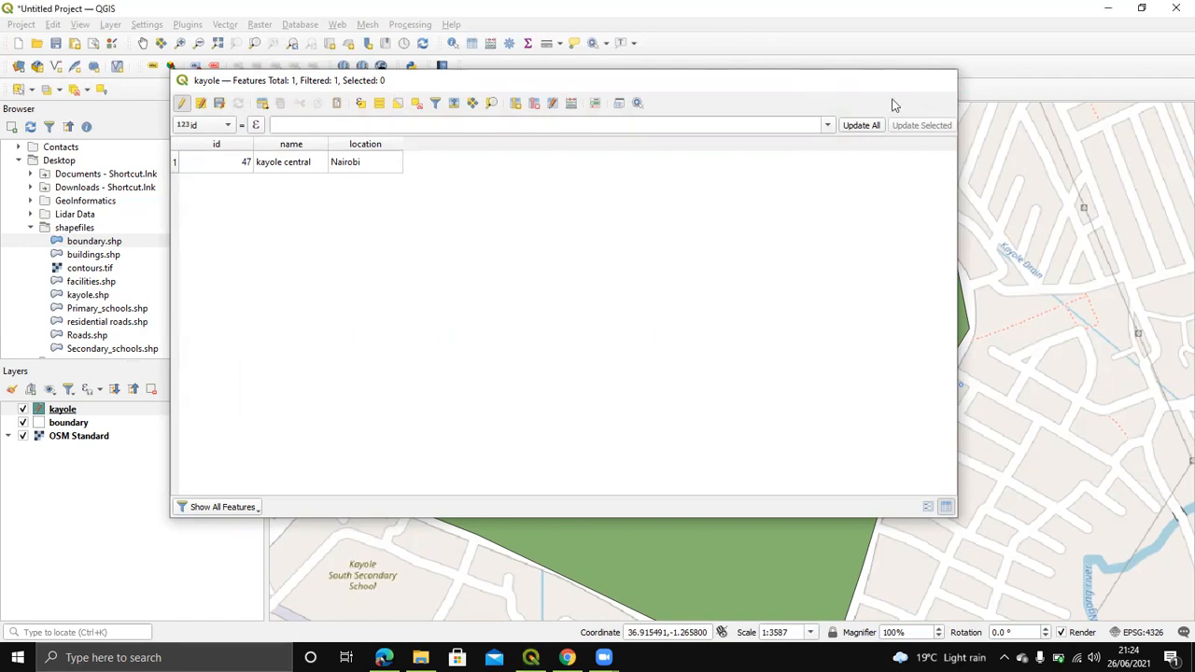
{"action": "scroll", "coordinate": [616, 259], "scroll_direction": "down", "scroll_amount": 2}
{"action": "left_click_drag", "start_coordinate": [616, 259], "coordinate": [747, 159]}
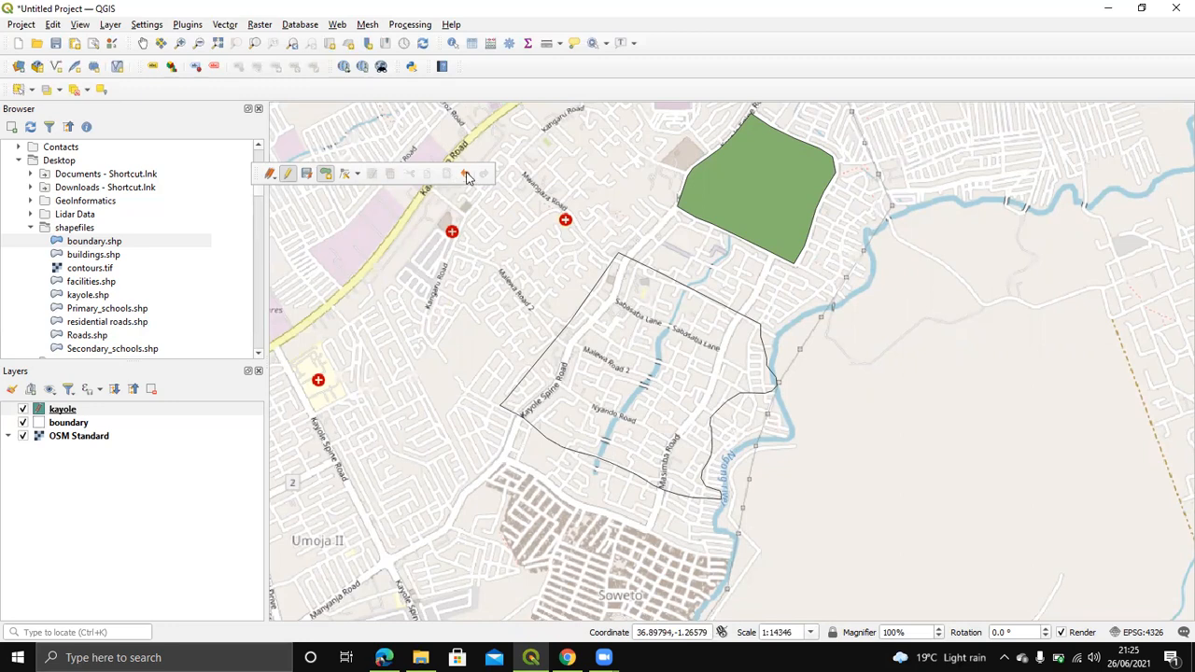
Step: Save the kayole central polygon edits and switch off Toggle Editing
{"action": "left_click", "coordinate": [308, 177]}
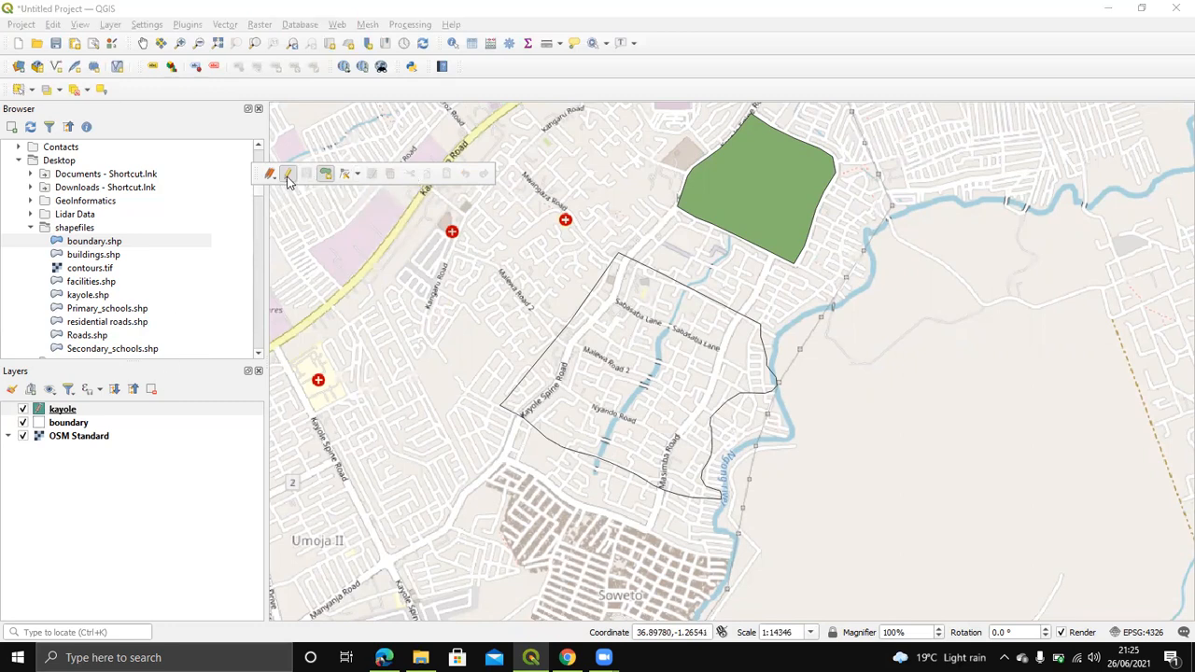
{"action": "left_click", "coordinate": [288, 177]}
Step: Change the kayole layer's fill colour from green to red (#b24b42) in its Symbology settings
{"action": "right_click", "coordinate": [62, 409]}
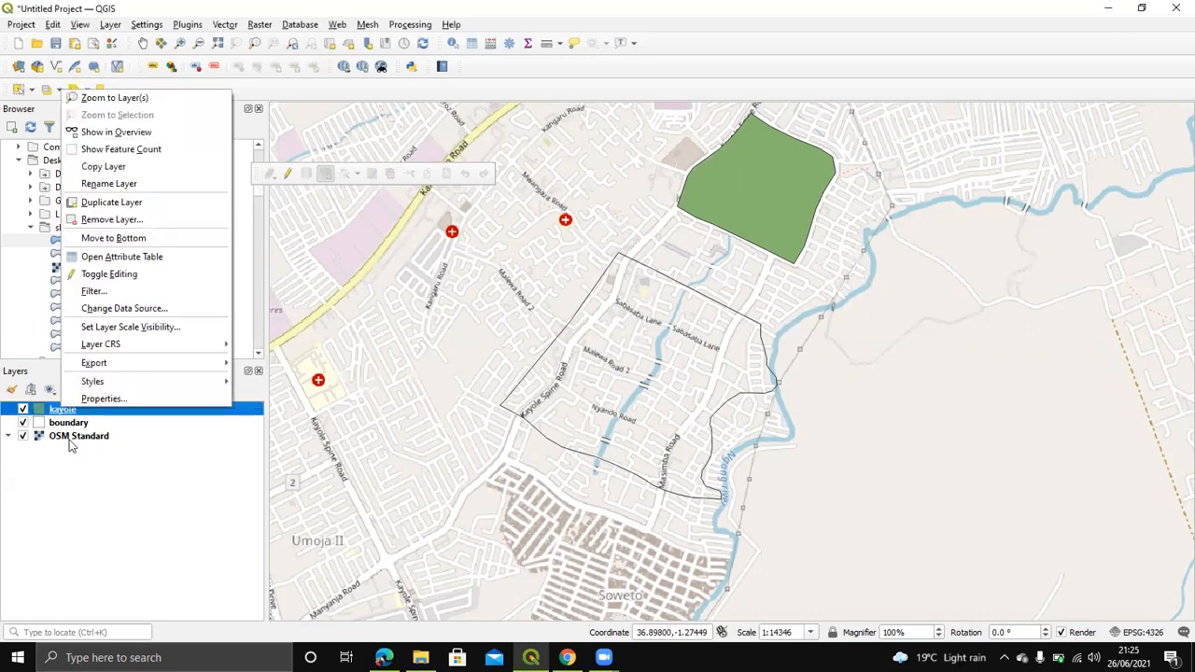
{"action": "left_click", "coordinate": [91, 401]}
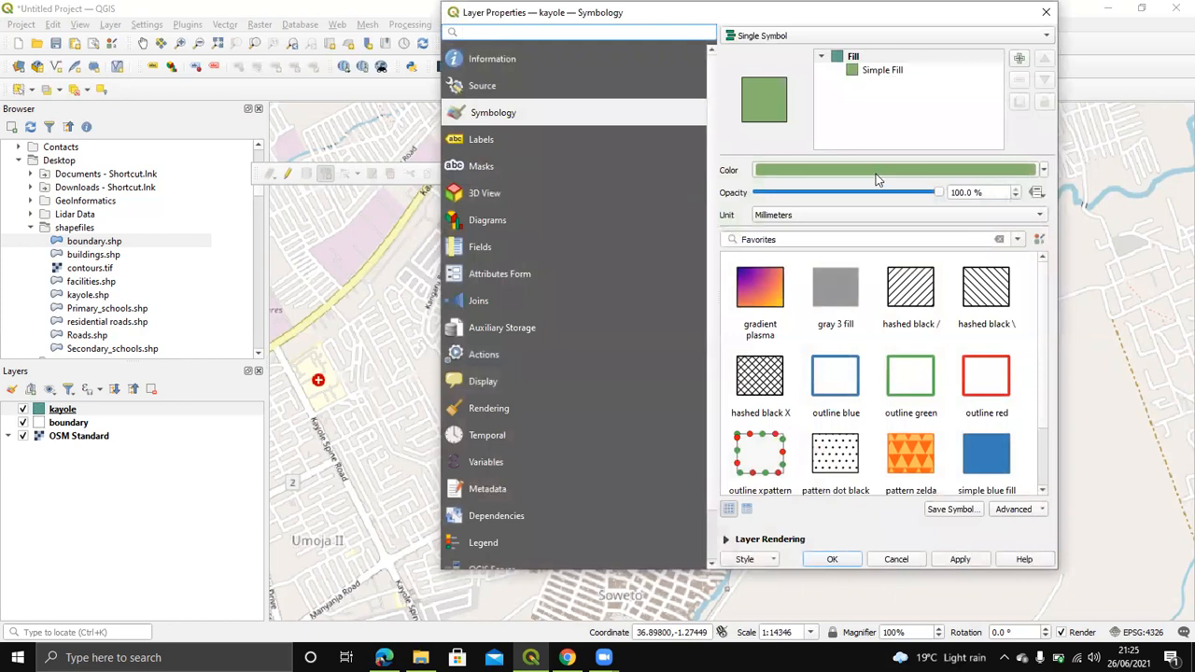
{"action": "left_click", "coordinate": [877, 174]}
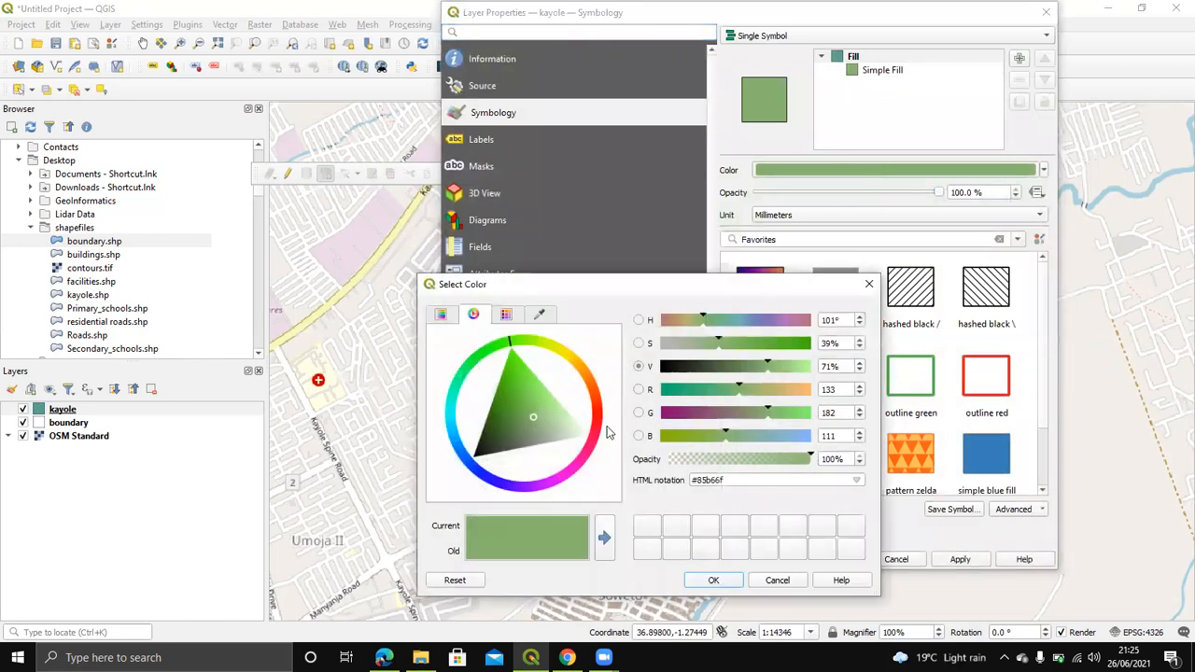
{"action": "left_click", "coordinate": [597, 414]}
{"action": "left_click_drag", "start_coordinate": [537, 417], "coordinate": [543, 415]}
{"action": "left_click", "coordinate": [713, 579]}
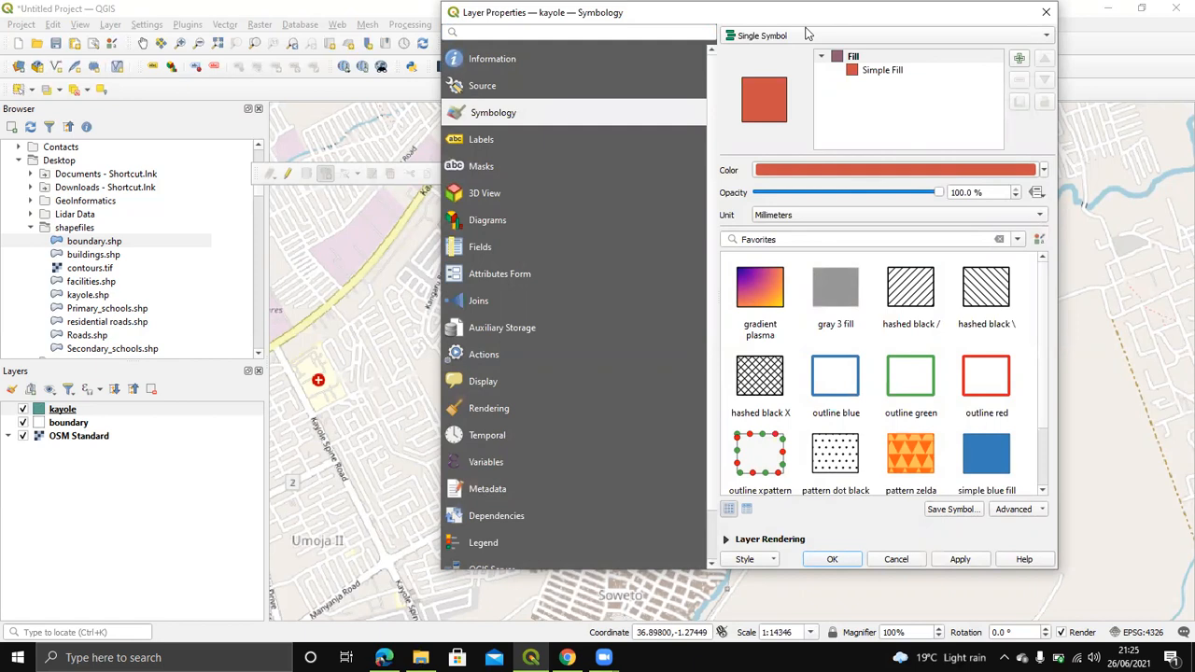
{"action": "left_click", "coordinate": [525, 139]}
Step: Turn on Single Labels for kayole using the name field, then apply and close the properties
{"action": "left_click", "coordinate": [765, 36]}
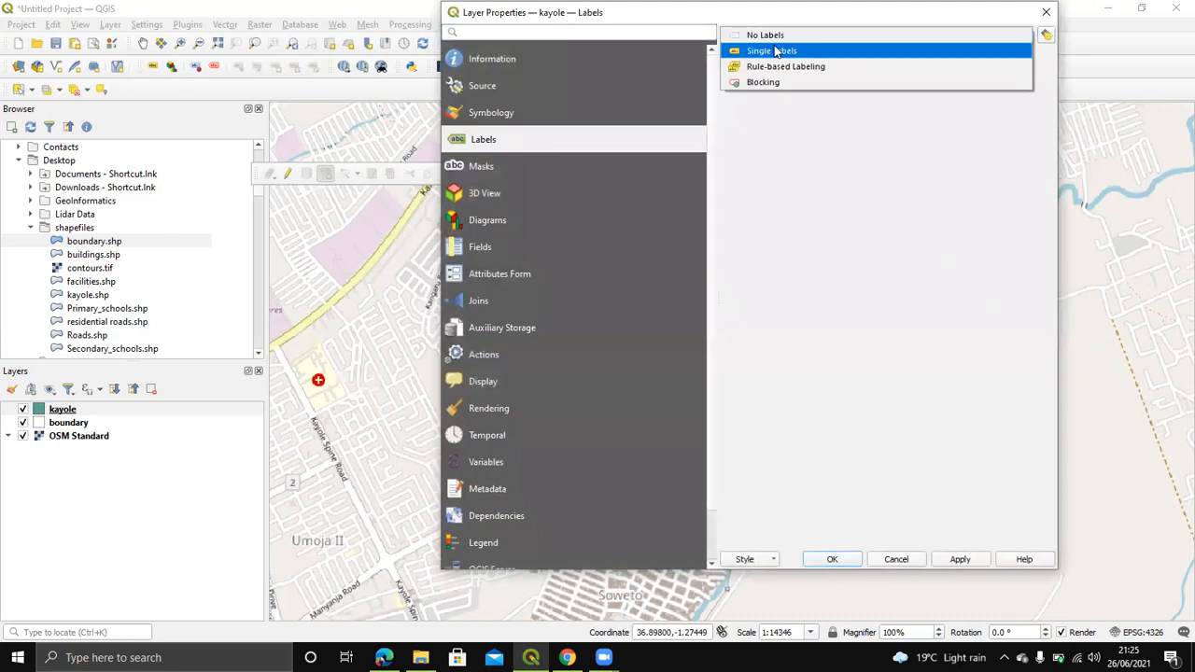
{"action": "left_click", "coordinate": [775, 51]}
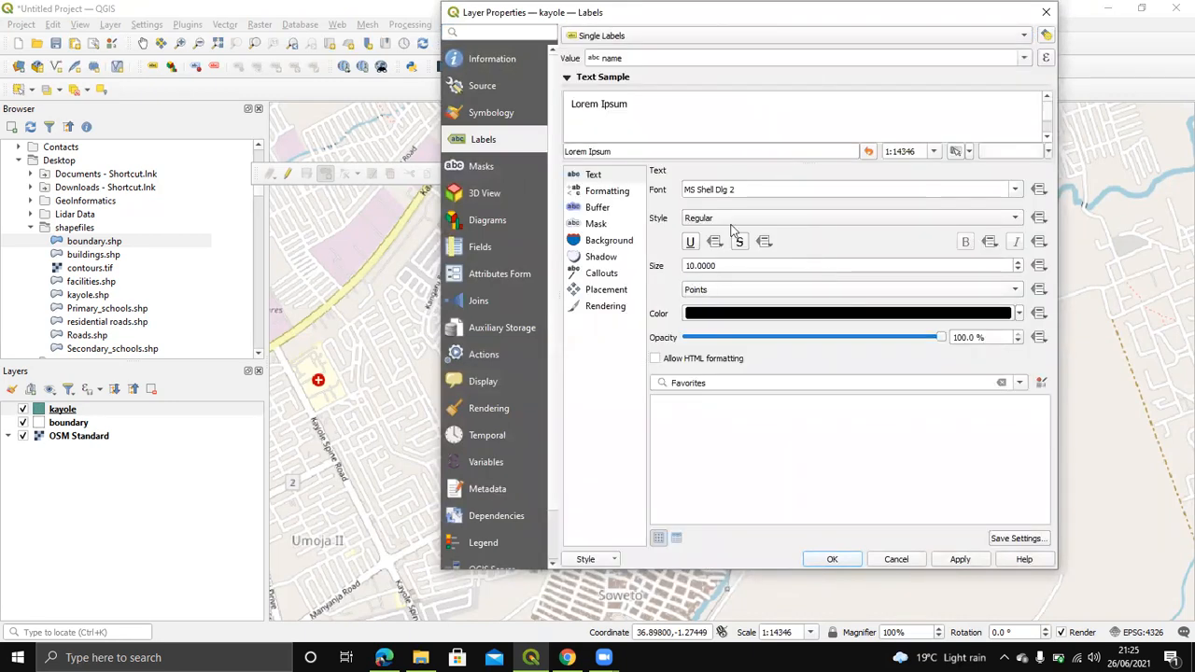
{"action": "left_click", "coordinate": [1024, 60]}
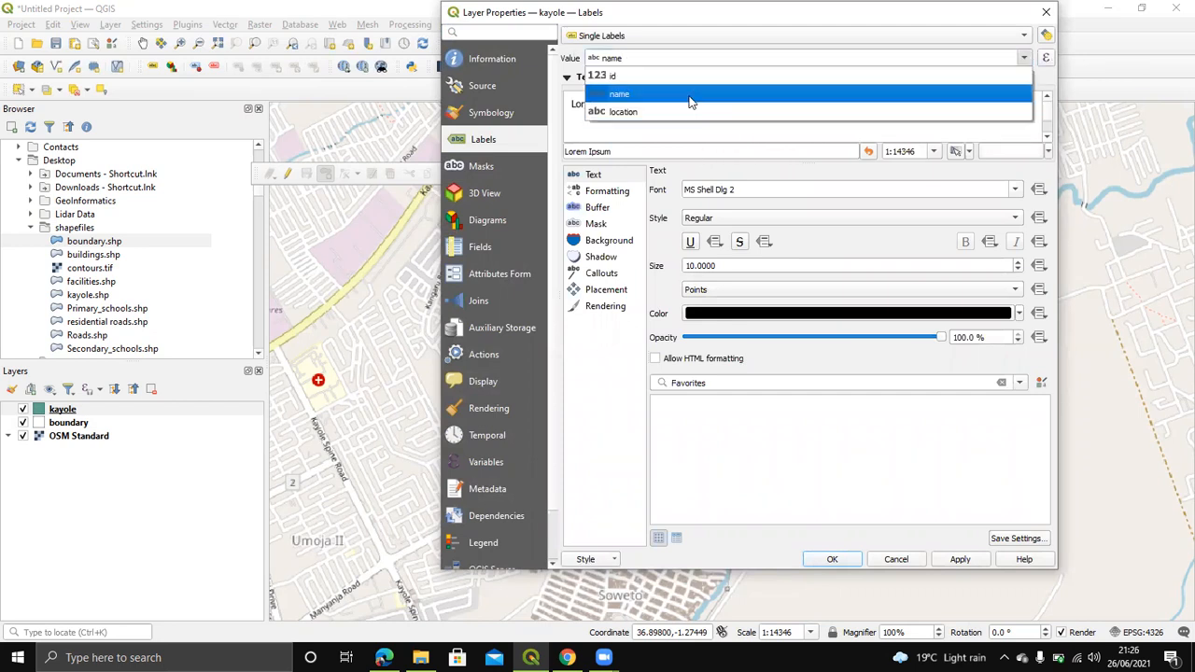
{"action": "left_click", "coordinate": [687, 78]}
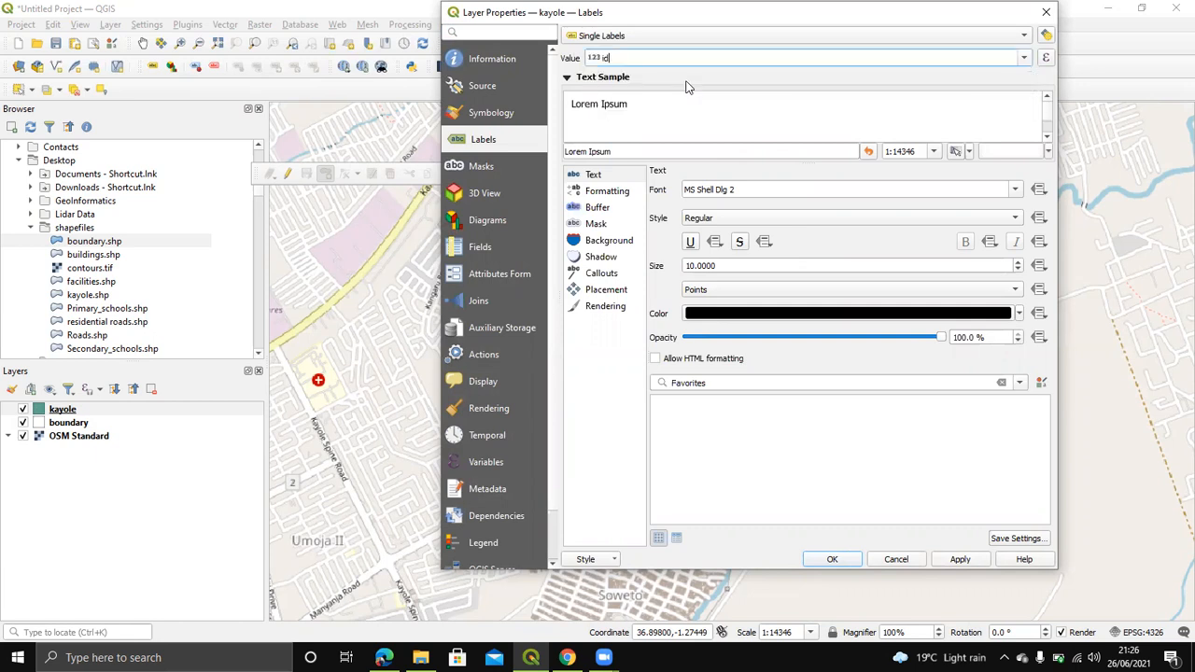
{"action": "left_click", "coordinate": [1025, 60]}
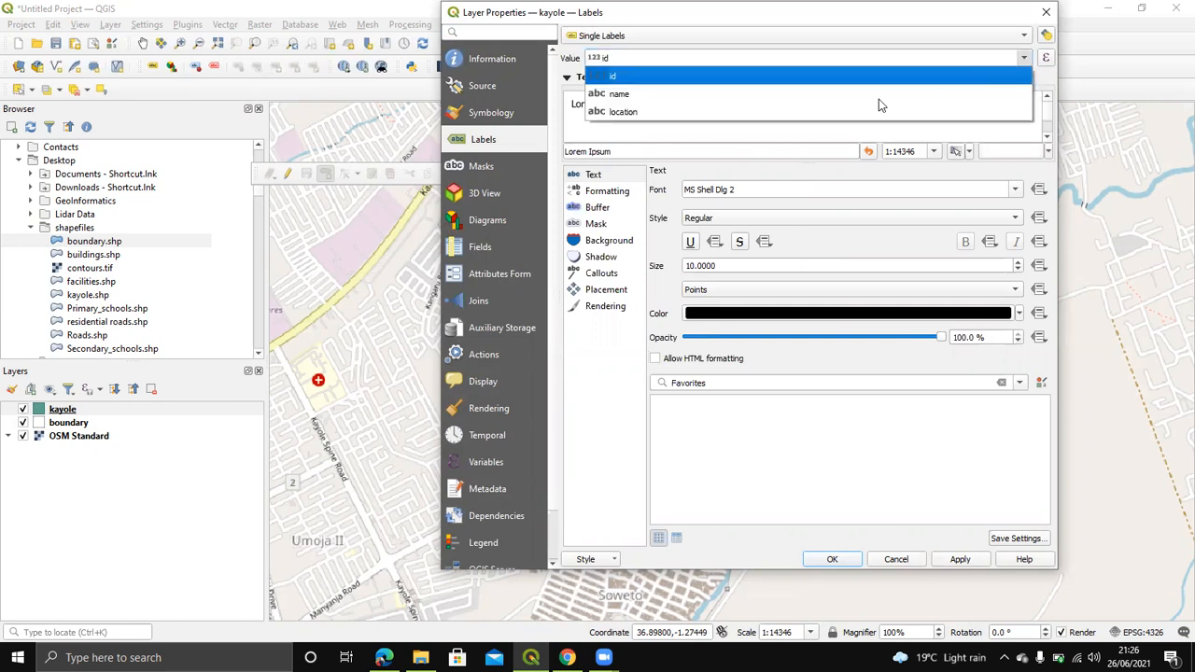
{"action": "left_click", "coordinate": [798, 96]}
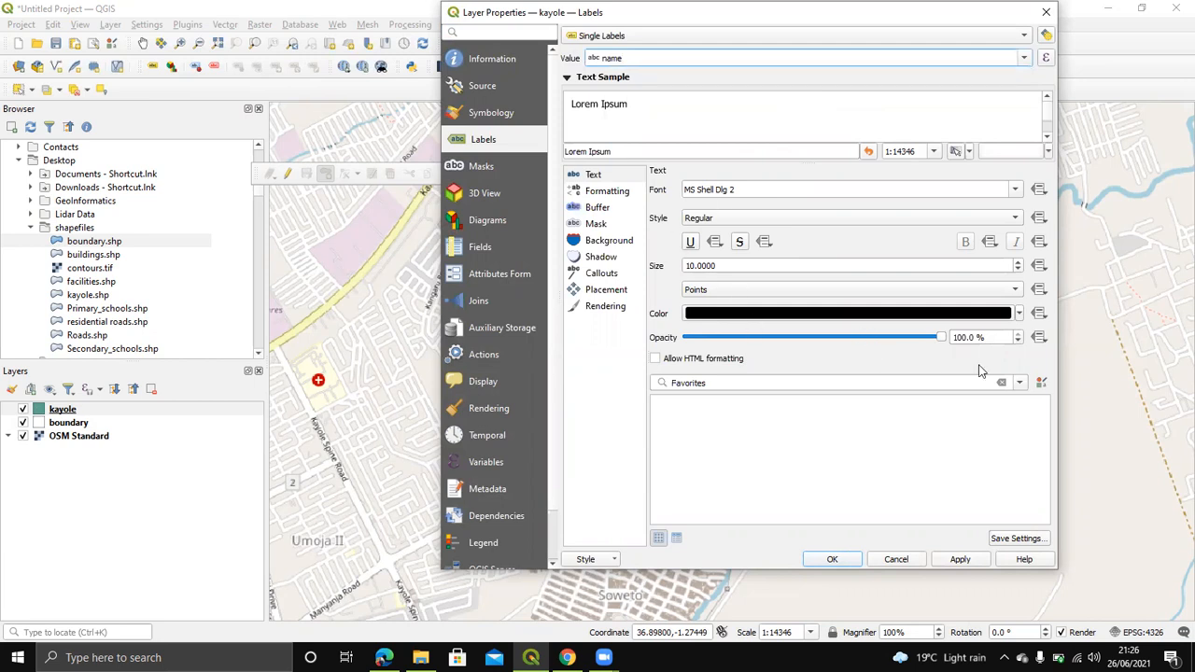
{"action": "left_click", "coordinate": [960, 560]}
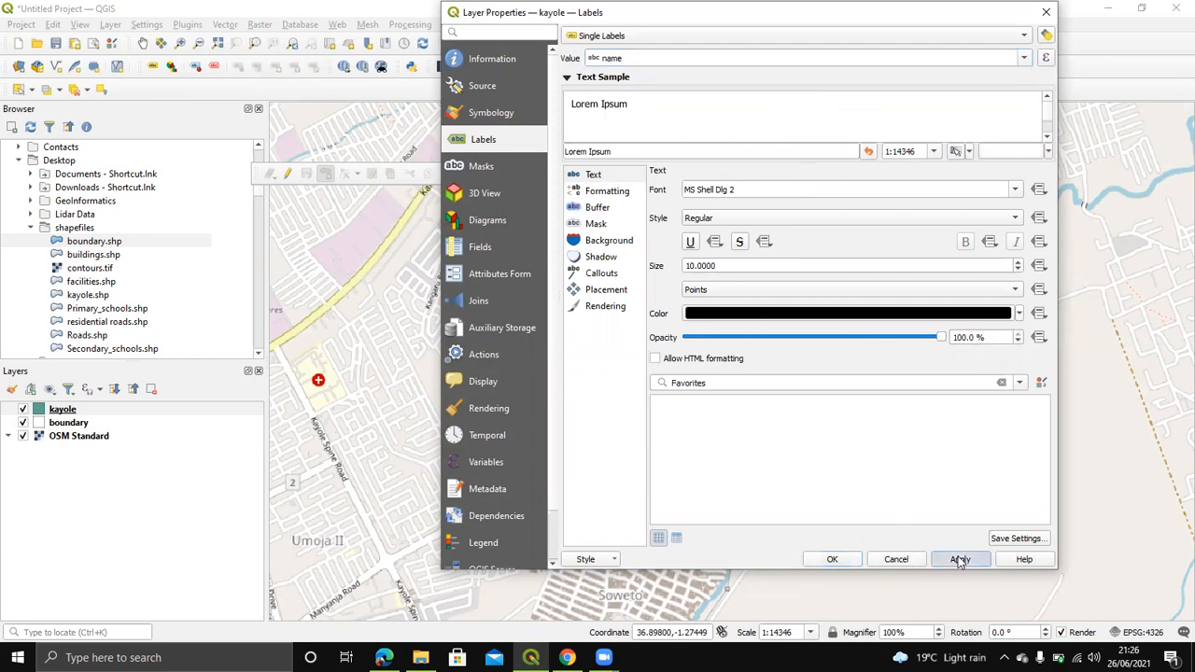
{"action": "left_click", "coordinate": [831, 559]}
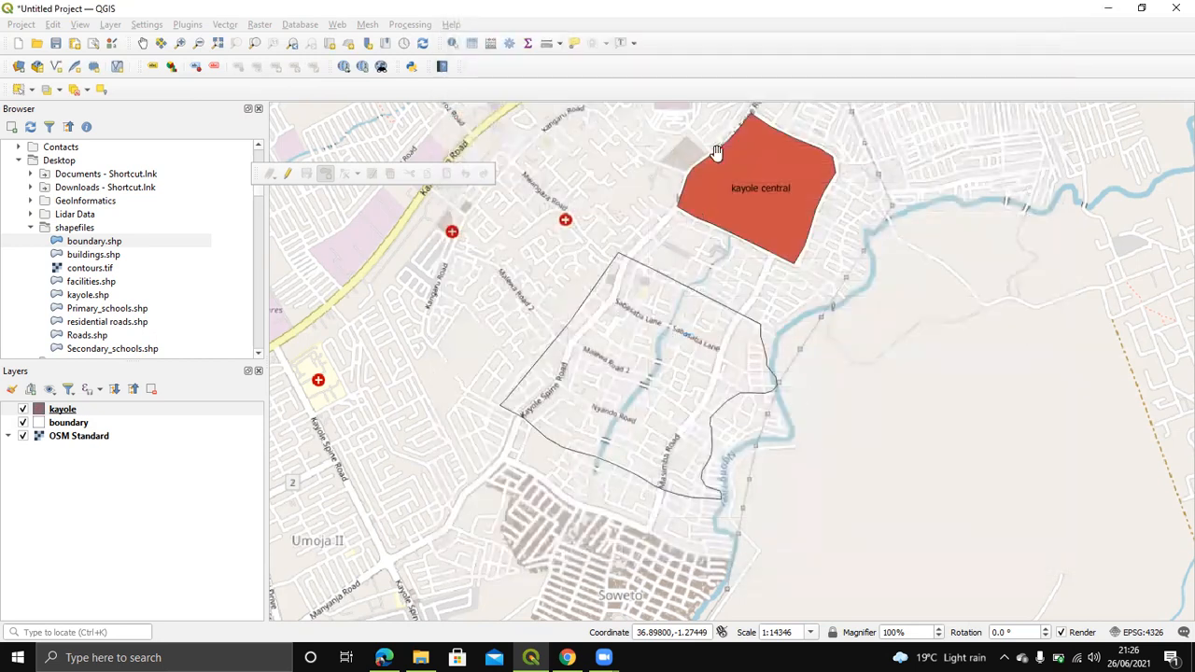
Step: Zoom and pan the map to centre the red kayole central polygon
{"action": "scroll", "coordinate": [772, 186], "scroll_direction": "up", "scroll_amount": 1}
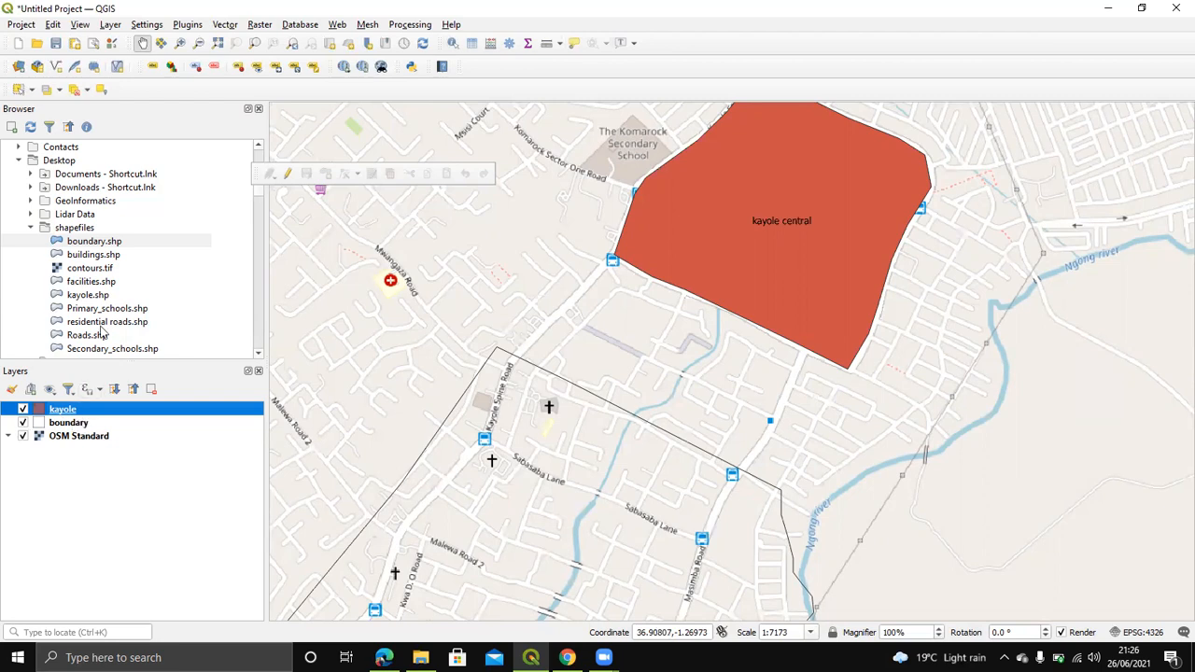
{"action": "left_click_drag", "start_coordinate": [675, 389], "coordinate": [617, 540]}
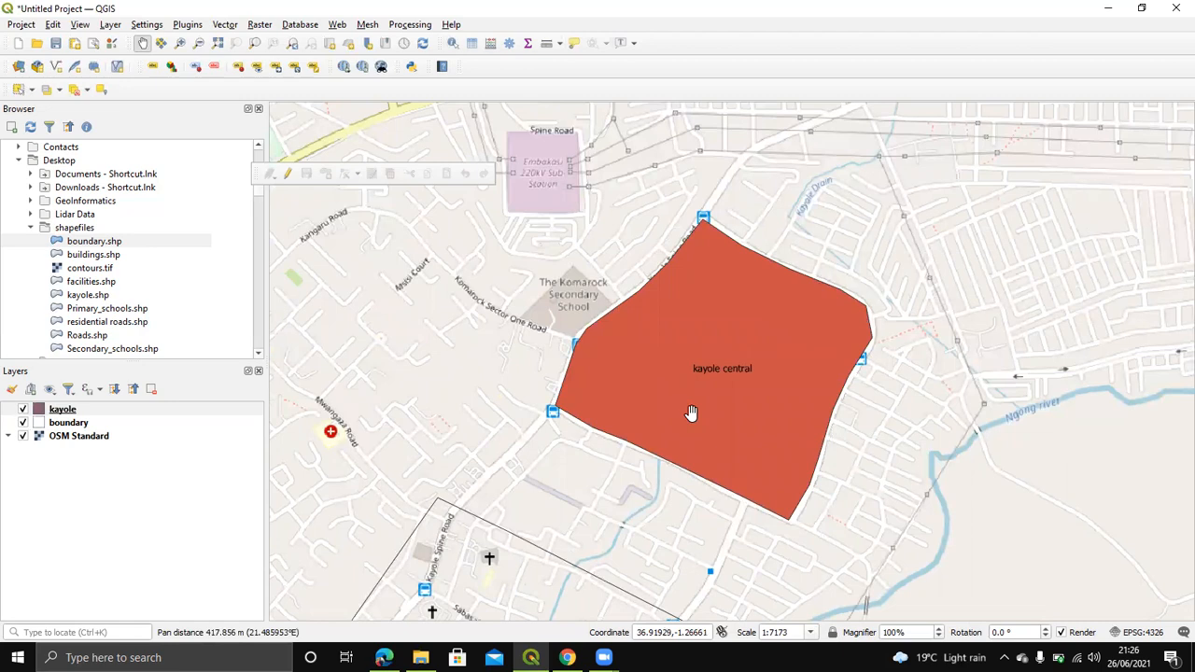
{"action": "left_click_drag", "start_coordinate": [691, 413], "coordinate": [689, 351]}
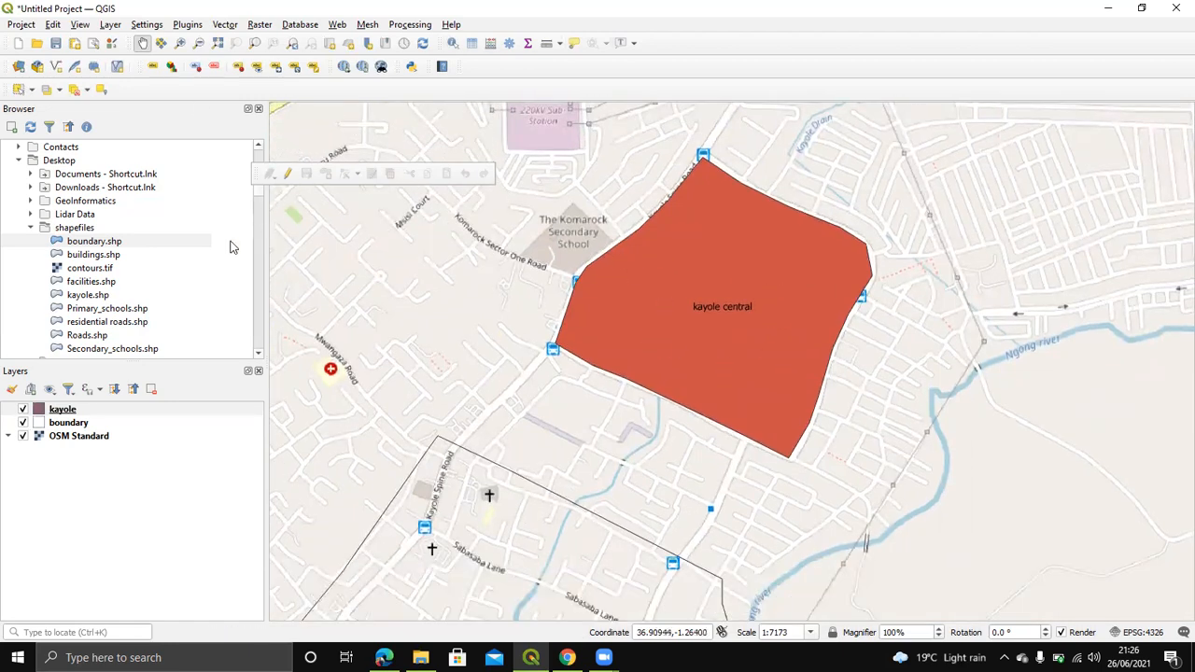
Step: In the Browser, collapse the shapefiles folder and expand training > Data-20210608T144722Z-001 > Data
{"action": "scroll", "coordinate": [119, 305], "scroll_direction": "down", "scroll_amount": 1}
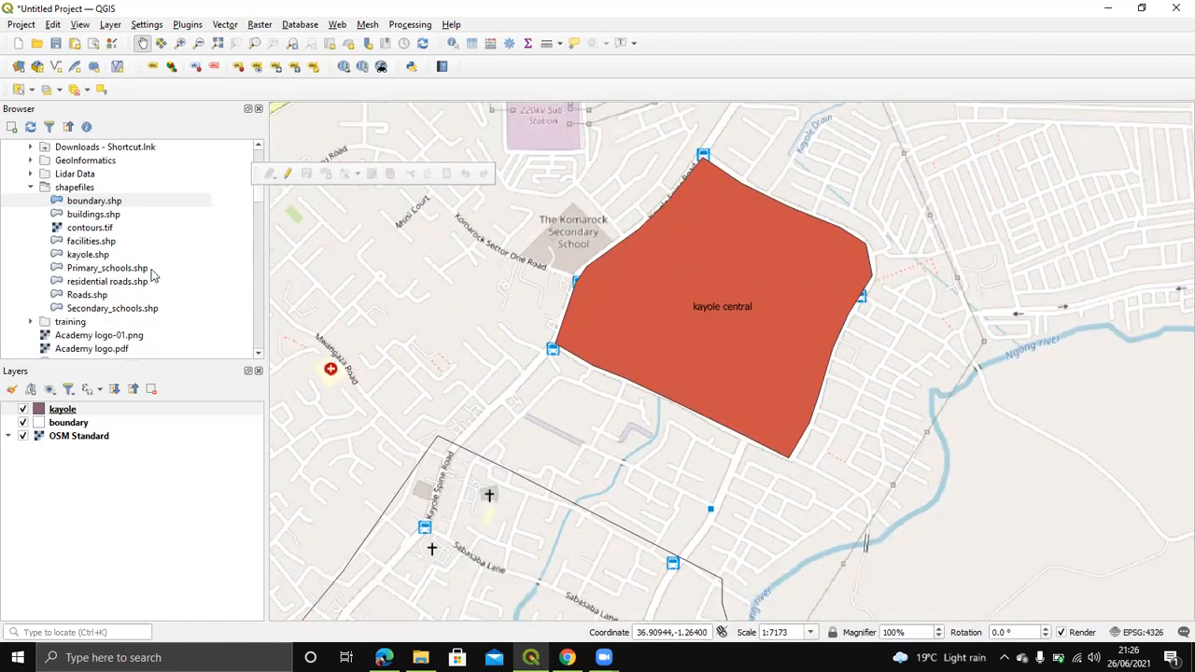
{"action": "left_click", "coordinate": [31, 187]}
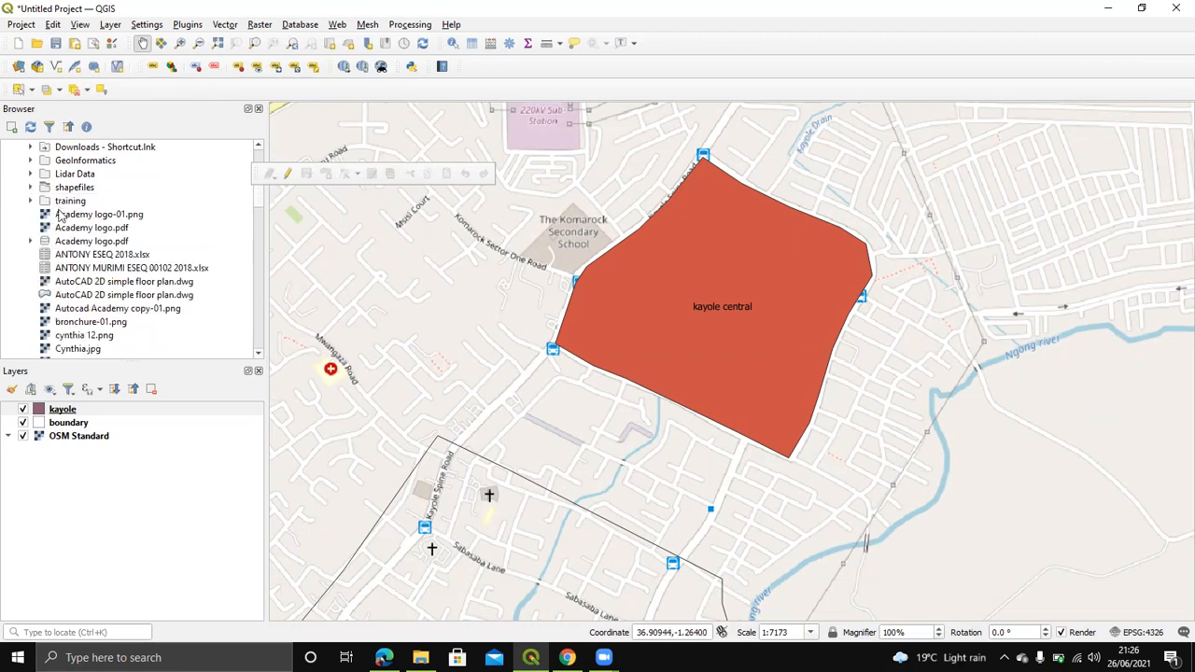
{"action": "scroll", "coordinate": [73, 263], "scroll_direction": "down", "scroll_amount": 4}
{"action": "scroll", "coordinate": [73, 263], "scroll_direction": "down", "scroll_amount": 6}
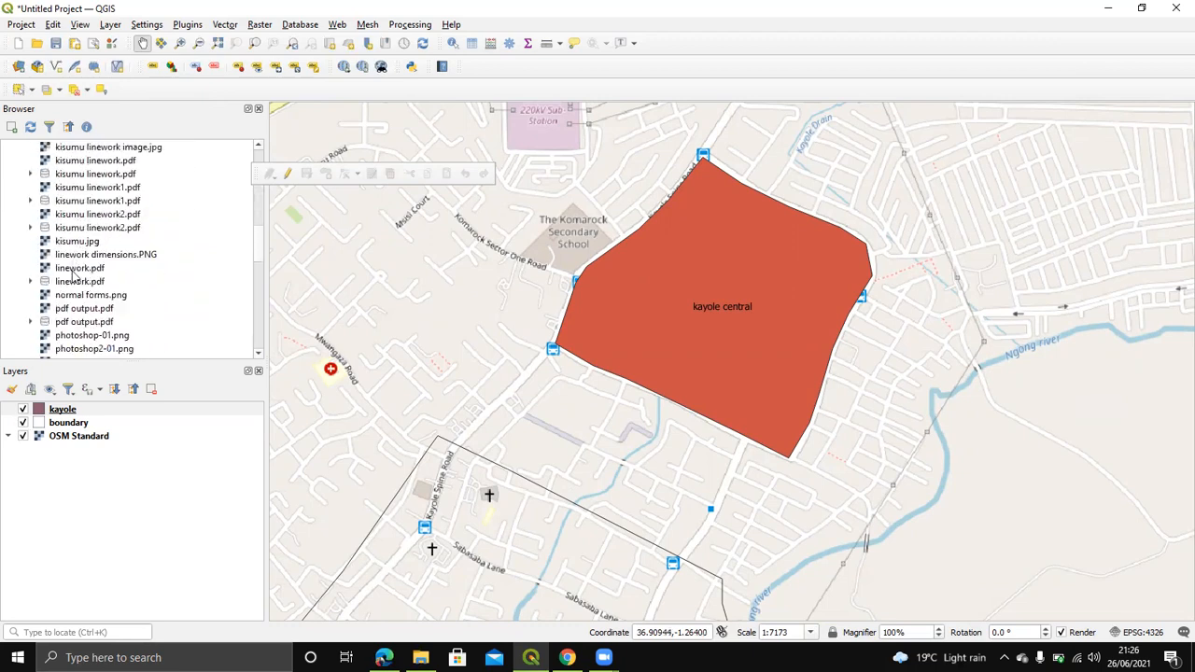
{"action": "scroll", "coordinate": [70, 289], "scroll_direction": "up", "scroll_amount": 2}
{"action": "scroll", "coordinate": [69, 271], "scroll_direction": "down", "scroll_amount": 2}
{"action": "scroll", "coordinate": [68, 247], "scroll_direction": "up", "scroll_amount": 5}
{"action": "scroll", "coordinate": [68, 244], "scroll_direction": "up", "scroll_amount": 5}
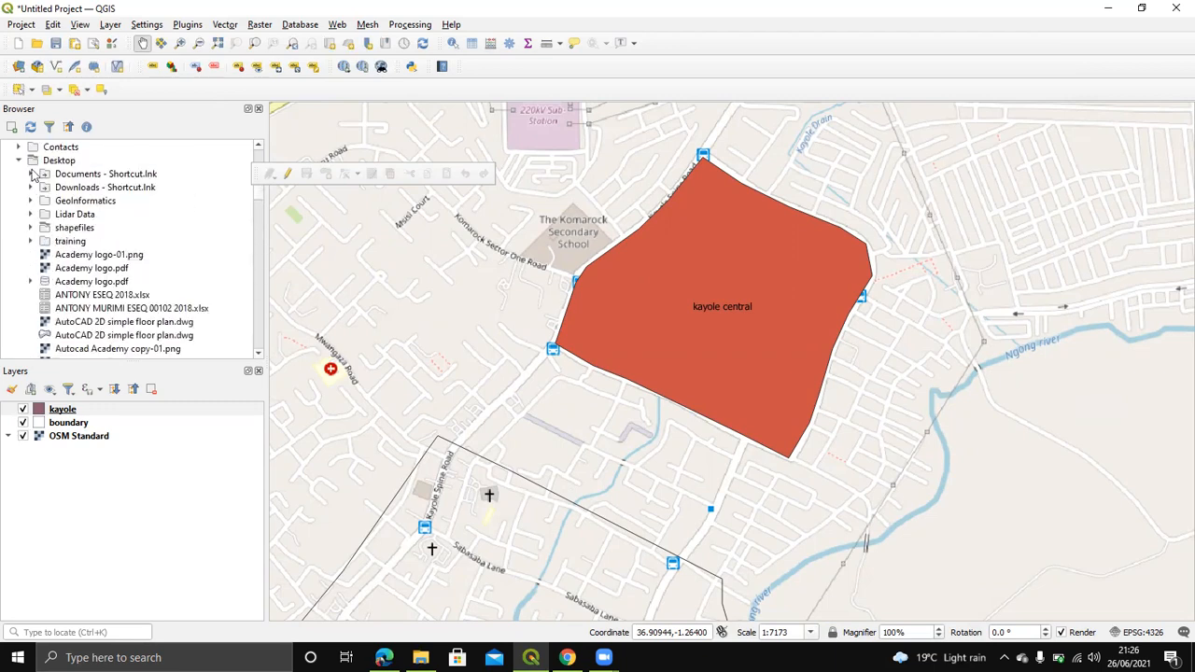
{"action": "left_click", "coordinate": [31, 241]}
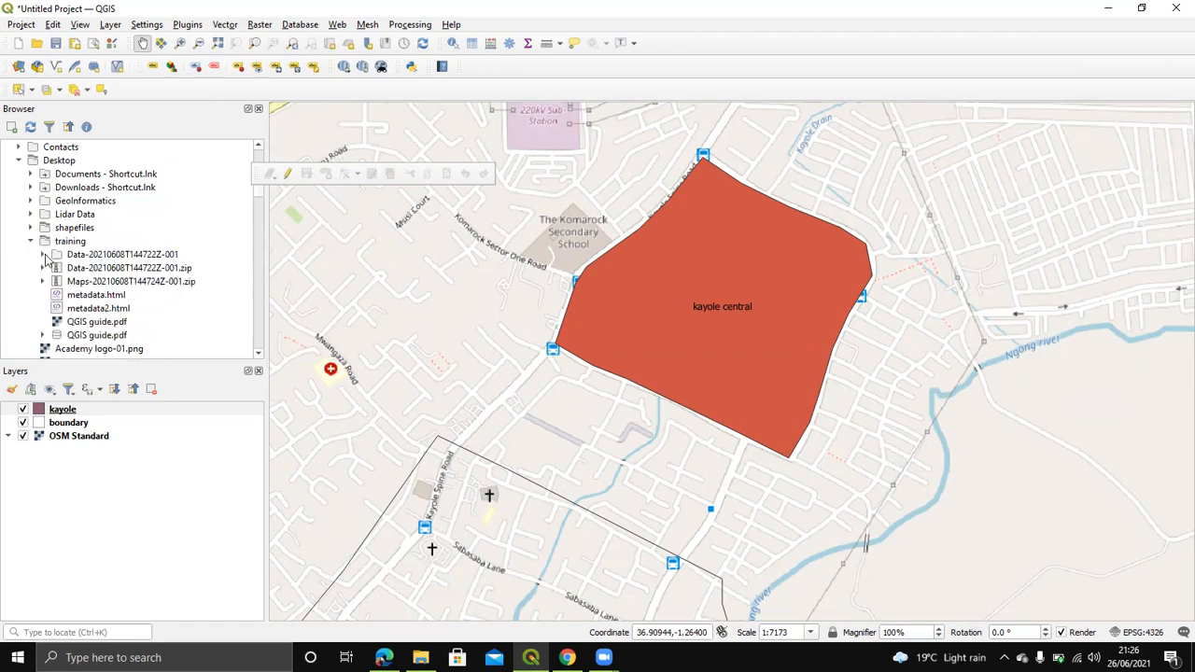
{"action": "left_click", "coordinate": [43, 255]}
{"action": "left_click", "coordinate": [55, 268]}
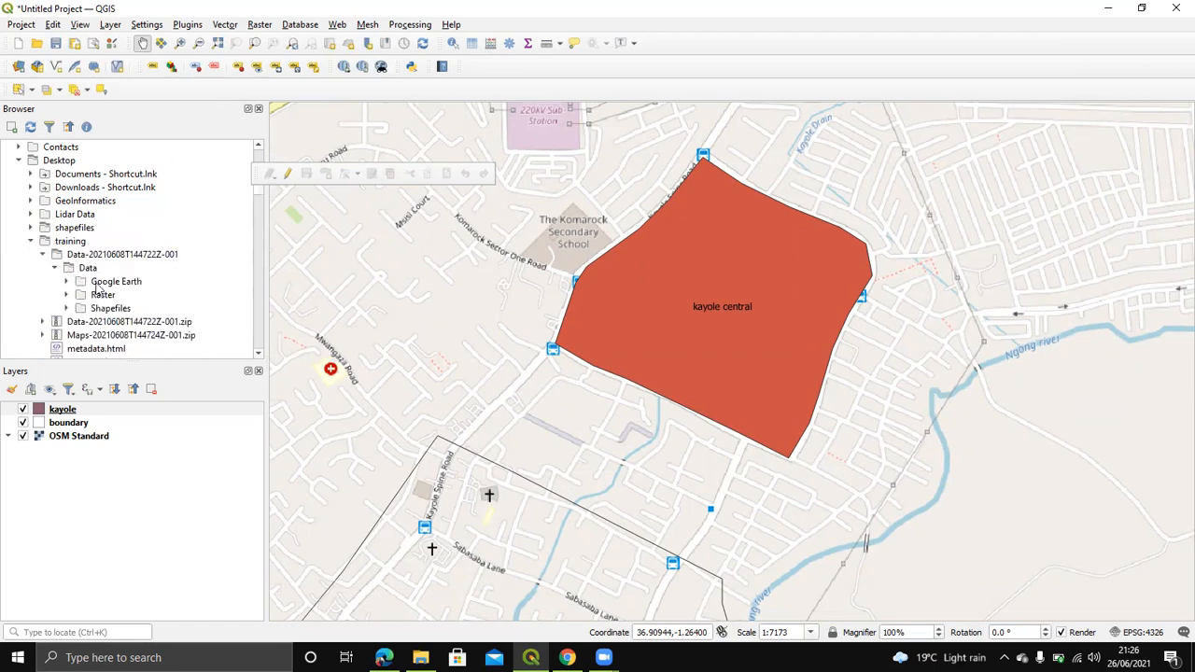
Step: Add digital_elevation_model.tif from the Raster folder to the map
{"action": "double_click", "coordinate": [104, 297]}
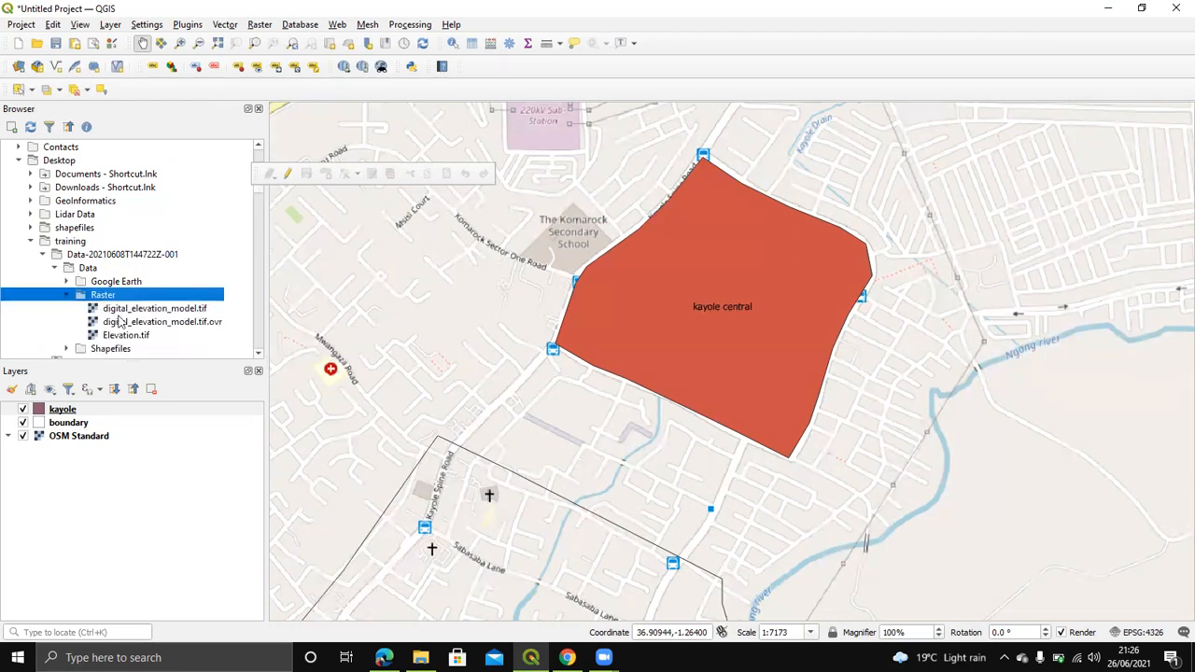
{"action": "left_click_drag", "start_coordinate": [136, 313], "coordinate": [458, 301]}
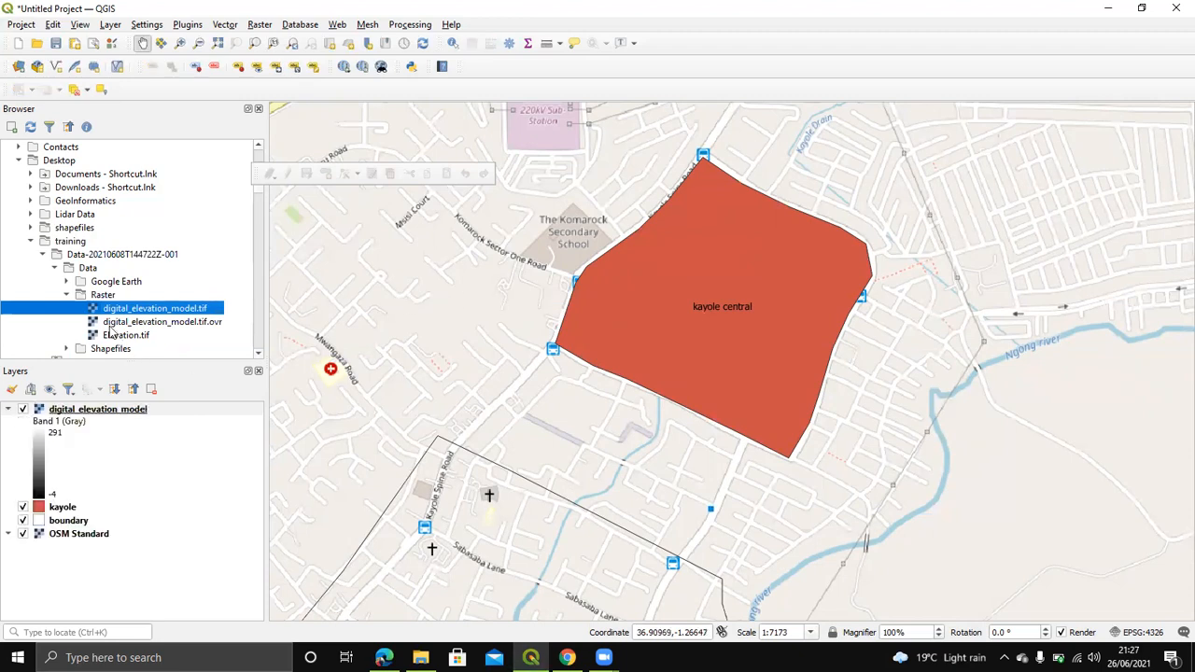
{"action": "left_click", "coordinate": [42, 254]}
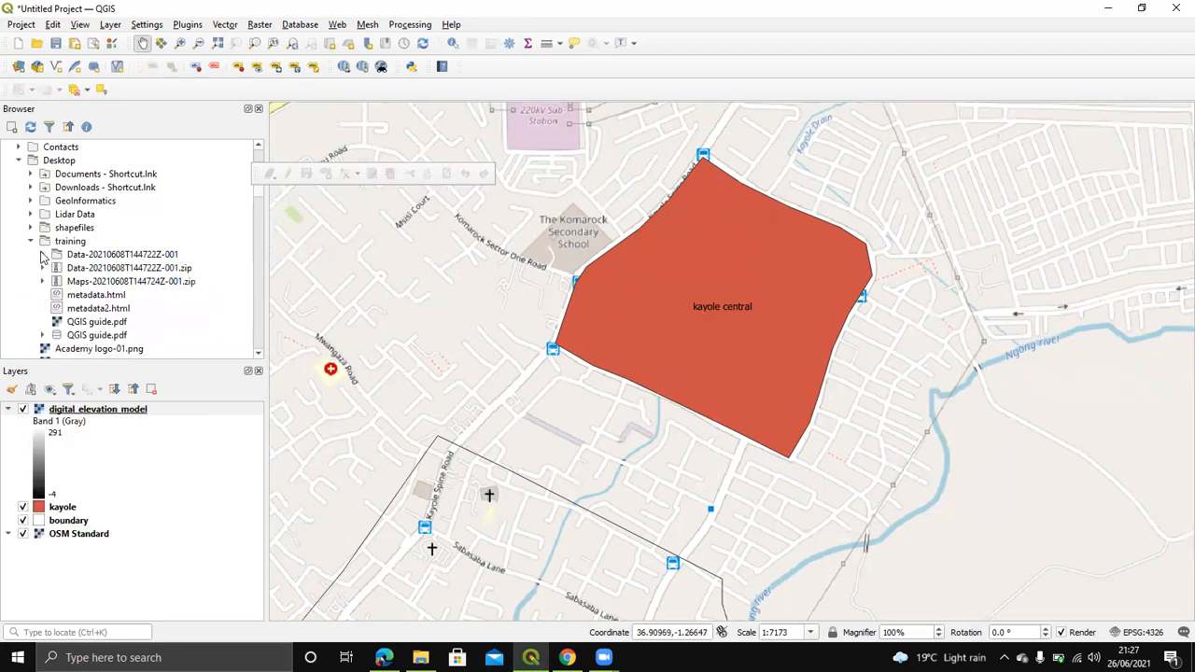
Step: Remove the kayole and boundary layers, then zoom to digital_elevation_model's full extent
{"action": "right_click", "coordinate": [59, 509]}
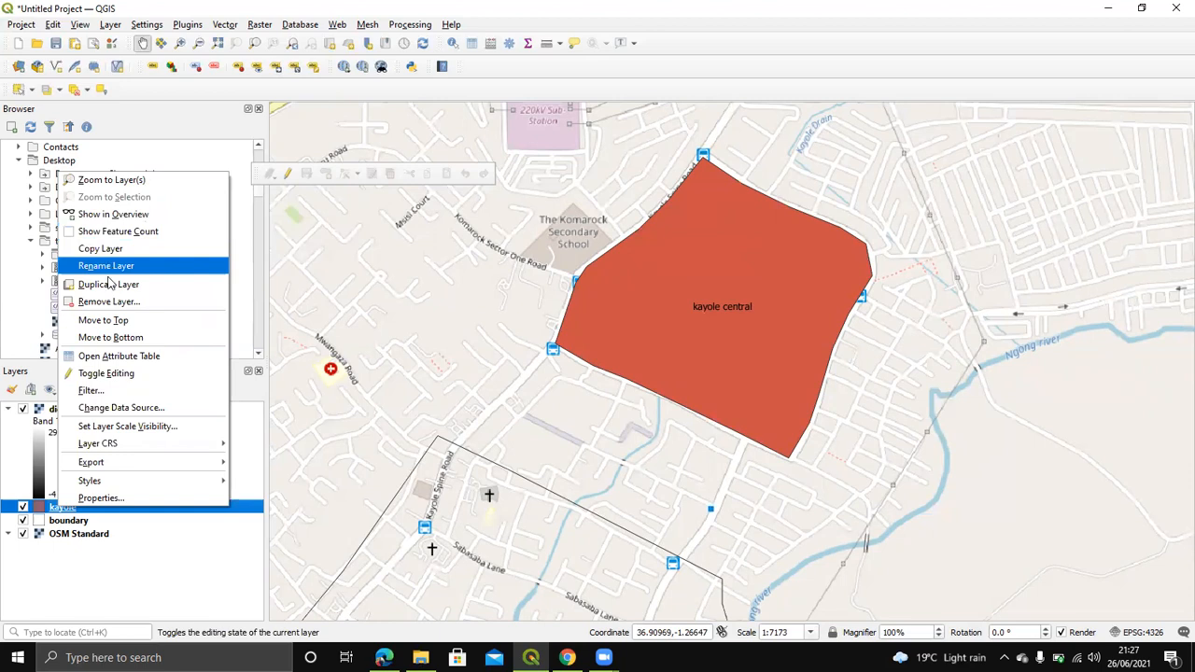
{"action": "left_click", "coordinate": [107, 301]}
{"action": "left_click", "coordinate": [572, 346]}
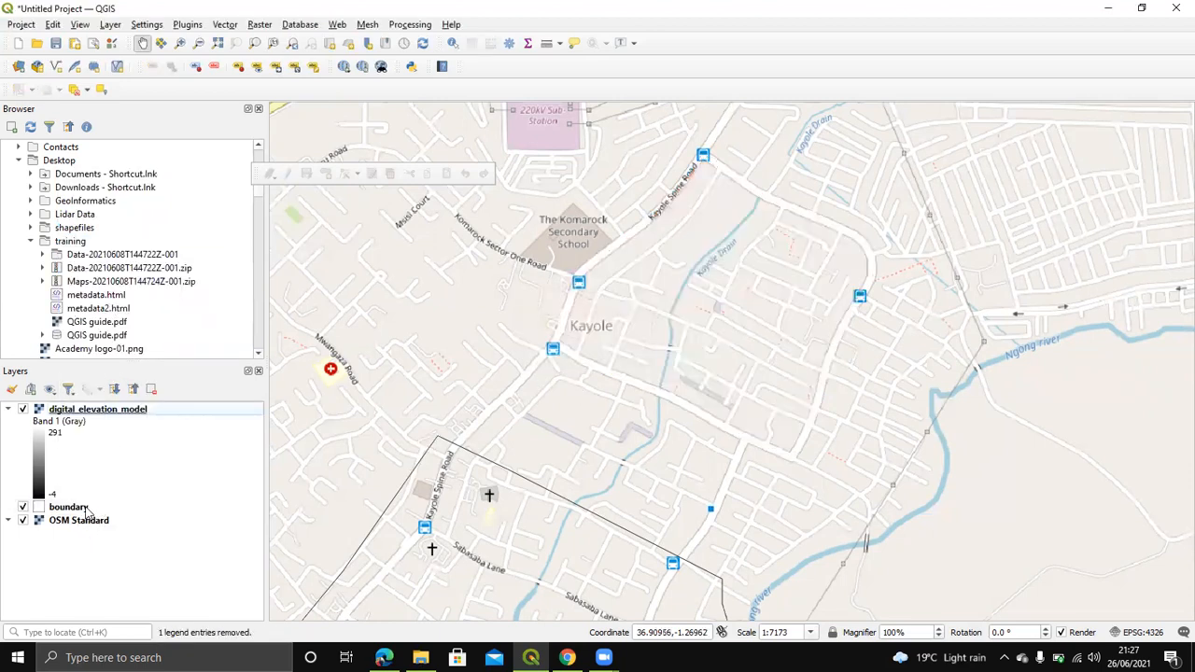
{"action": "left_click", "coordinate": [84, 511]}
{"action": "right_click", "coordinate": [84, 511]}
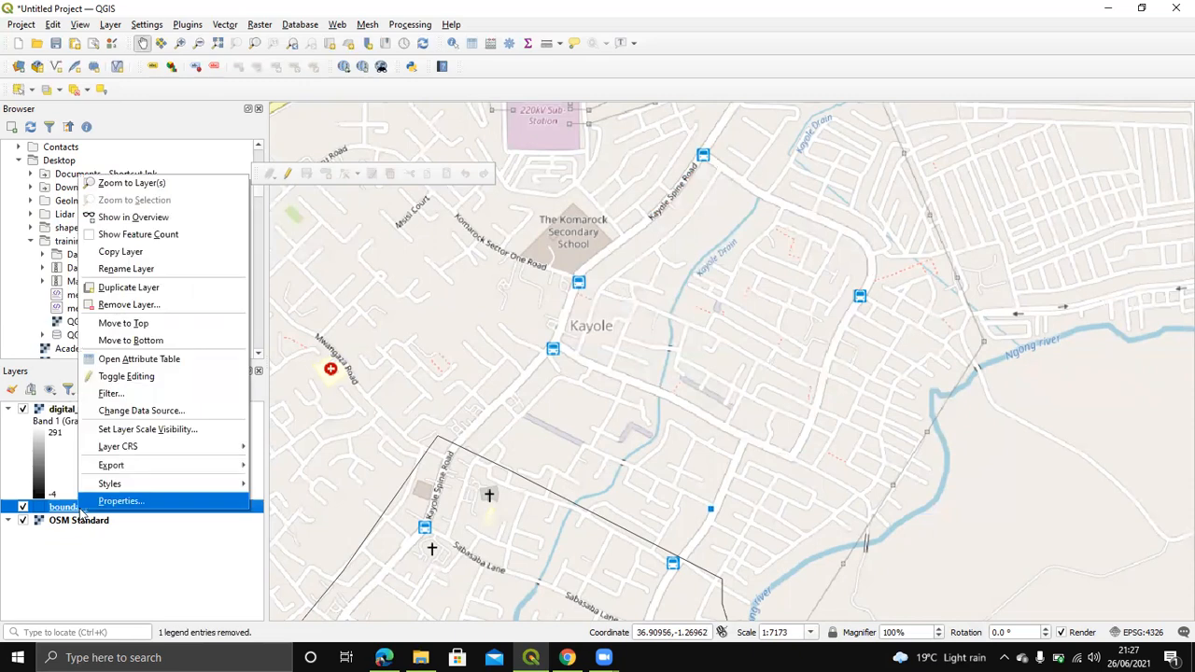
{"action": "left_click", "coordinate": [163, 305]}
{"action": "left_click", "coordinate": [553, 348]}
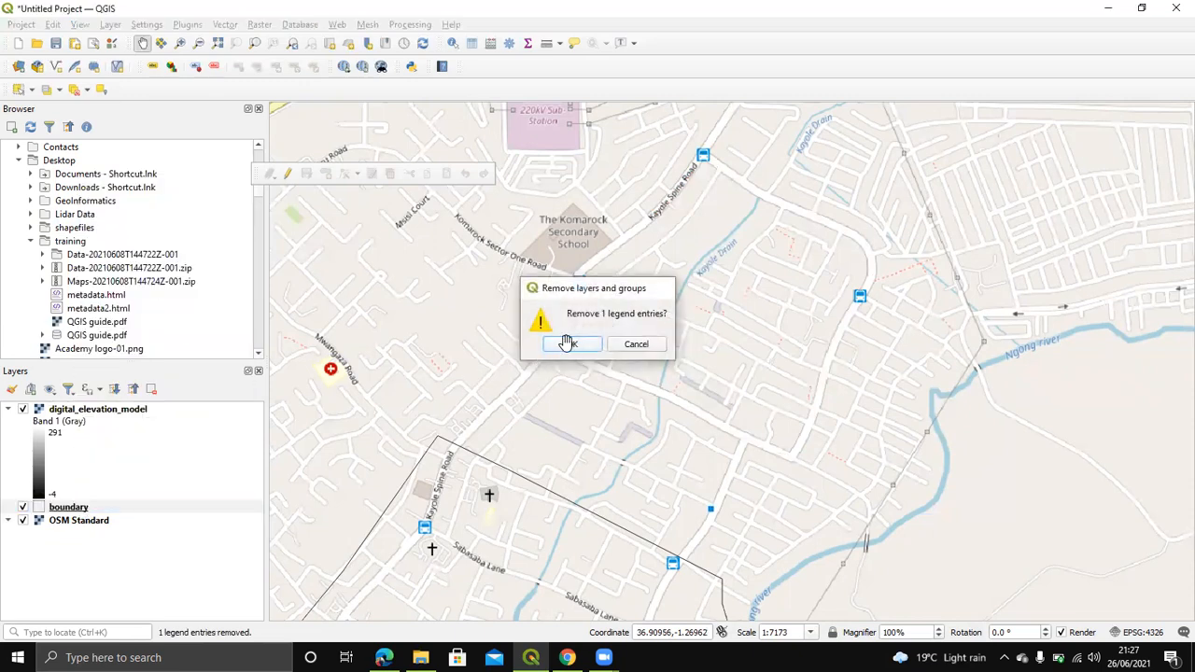
{"action": "right_click", "coordinate": [116, 415]}
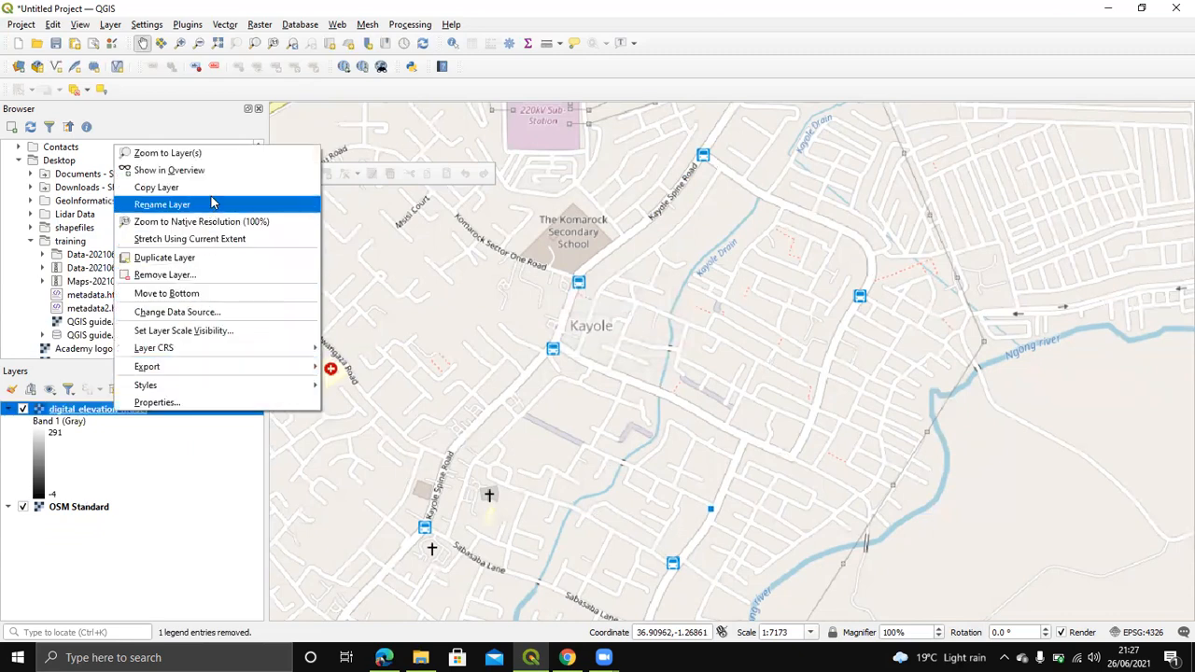
{"action": "left_click", "coordinate": [211, 154]}
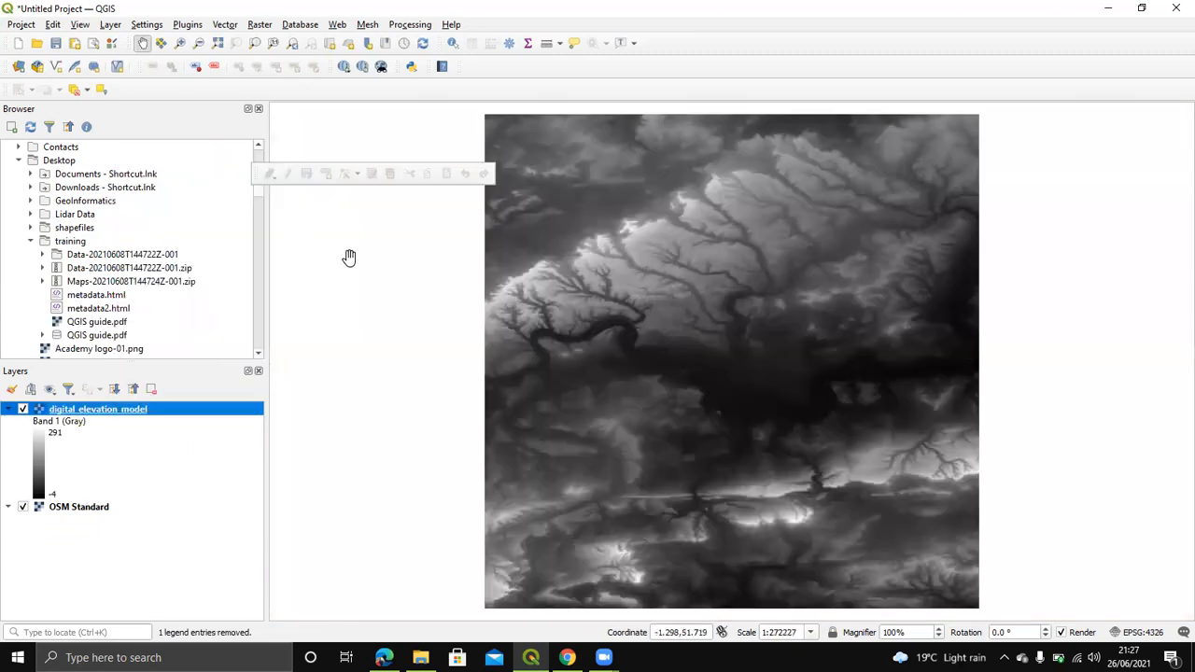
{"action": "scroll", "coordinate": [821, 371], "scroll_direction": "down", "scroll_amount": 1}
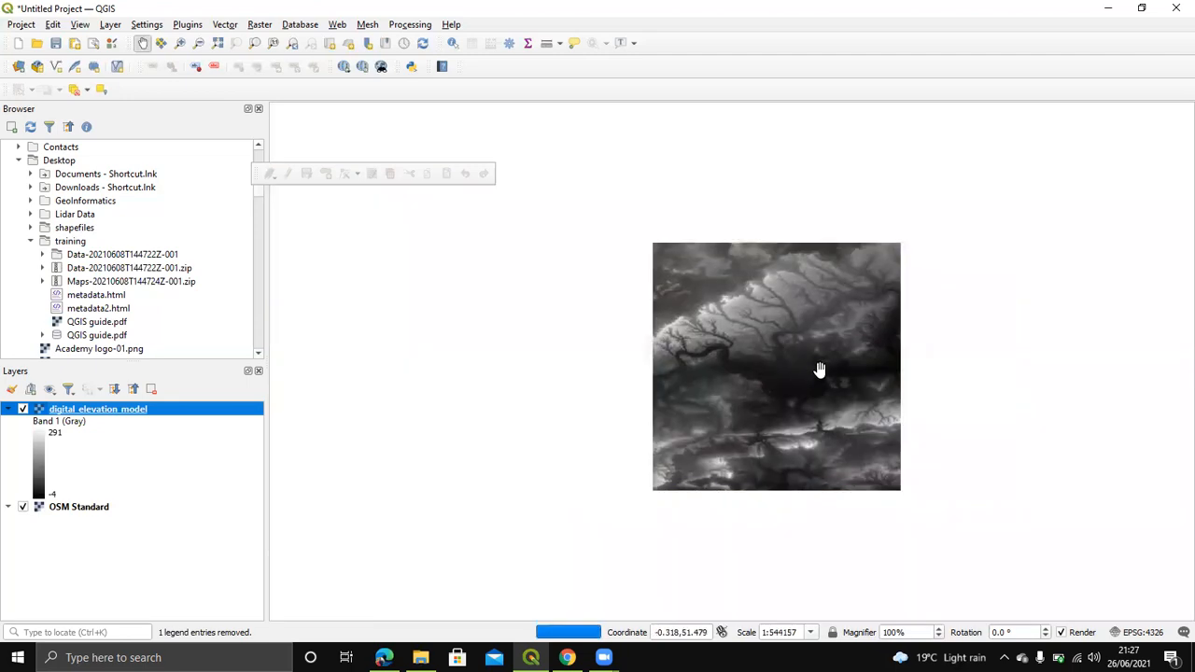
{"action": "scroll", "coordinate": [856, 353], "scroll_direction": "up", "scroll_amount": 1}
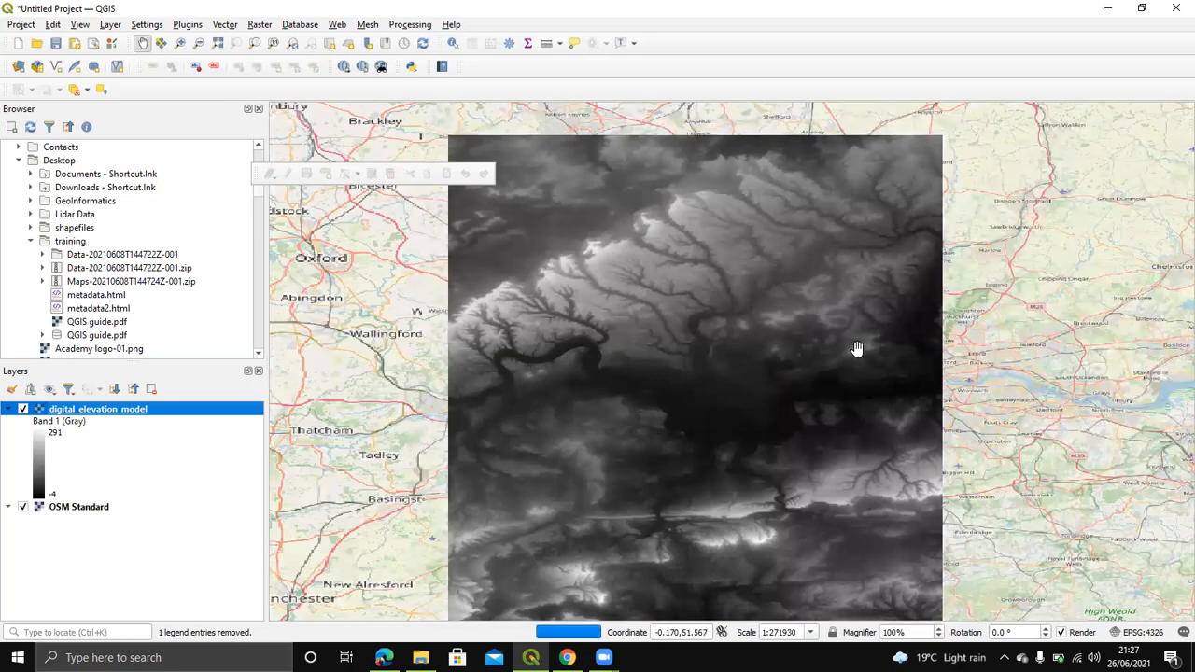
{"action": "scroll", "coordinate": [857, 349], "scroll_direction": "down", "scroll_amount": 1}
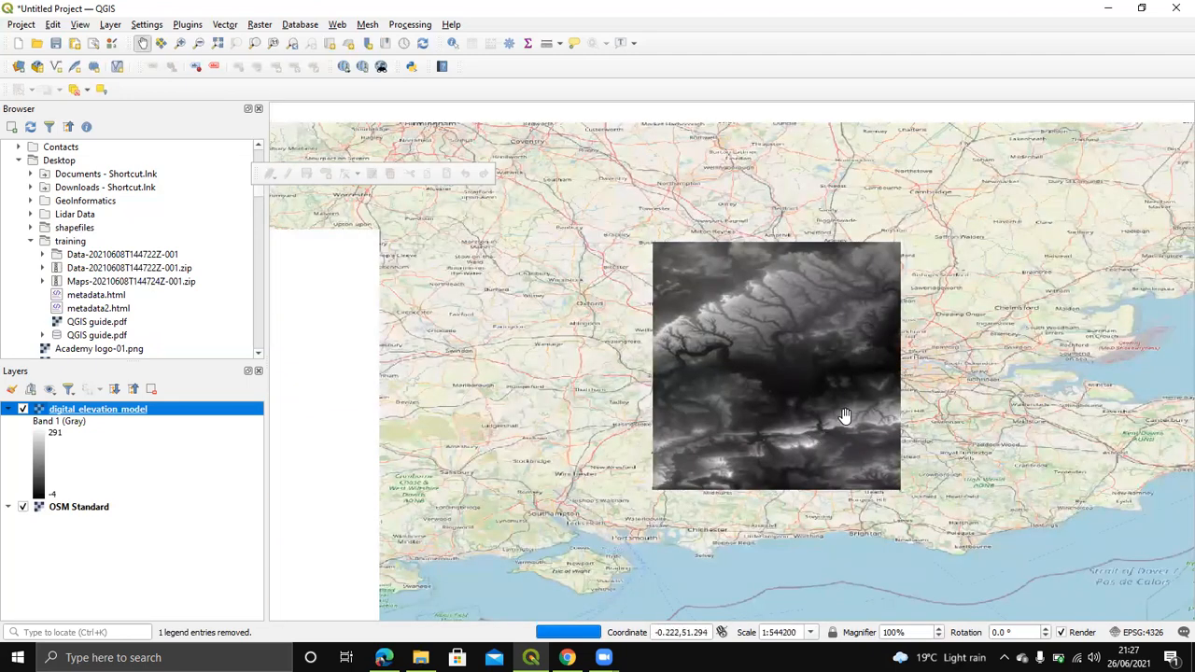
{"action": "scroll", "coordinate": [853, 387], "scroll_direction": "up", "scroll_amount": 1}
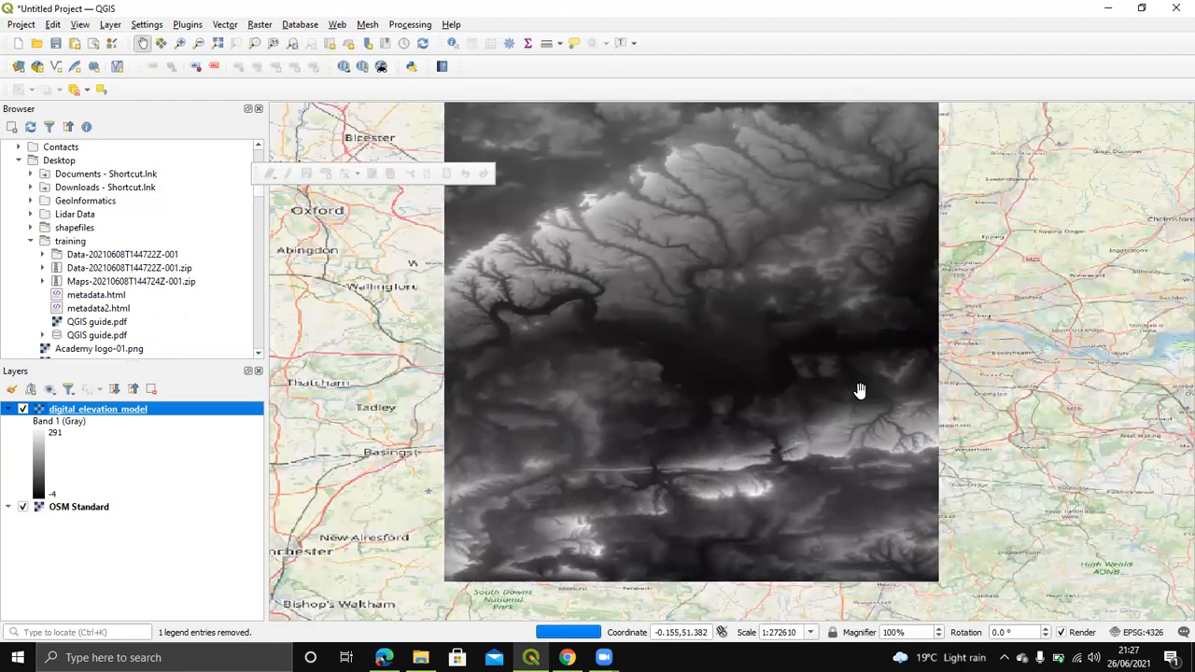
{"action": "left_click_drag", "start_coordinate": [845, 355], "coordinate": [821, 432]}
{"action": "scroll", "coordinate": [808, 355], "scroll_direction": "down", "scroll_amount": 1}
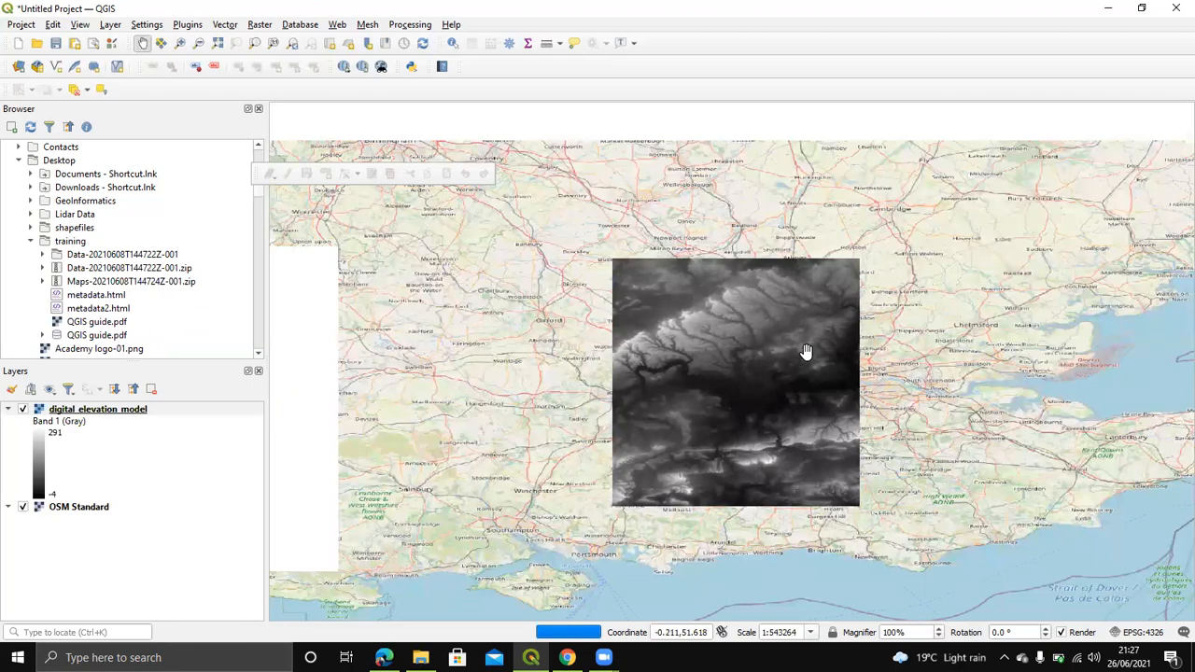
{"action": "scroll", "coordinate": [807, 351], "scroll_direction": "up", "scroll_amount": 1}
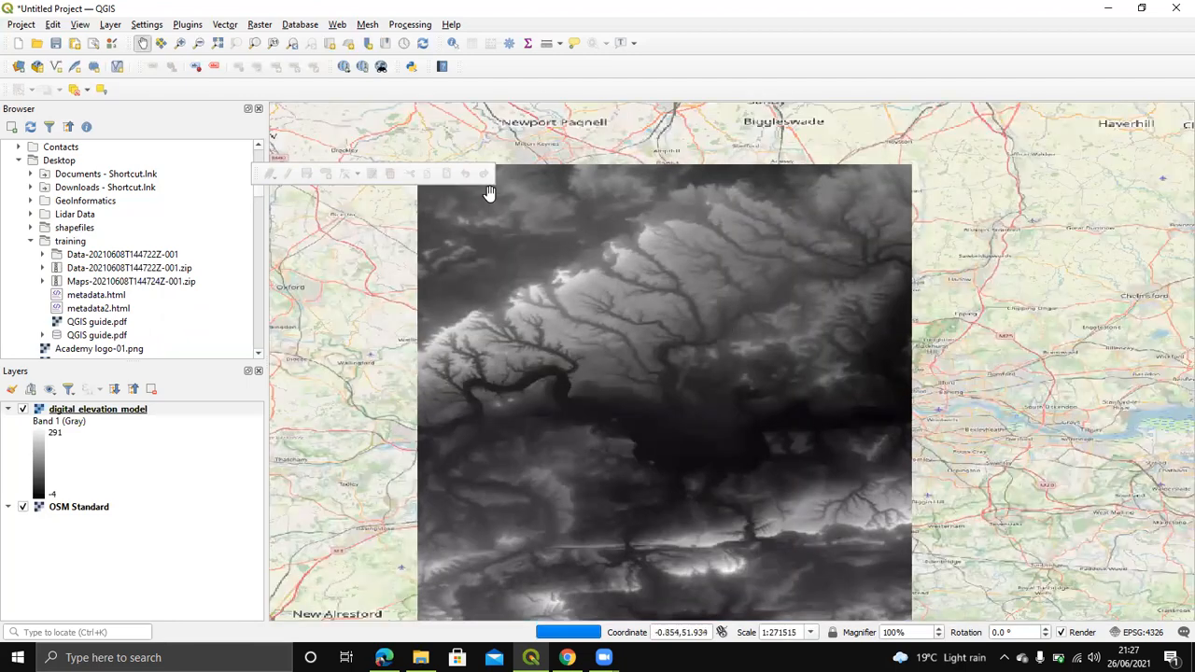
Step: Identify a point on the DEM to read its Band 1 elevation value of 192
{"action": "left_click", "coordinate": [453, 43]}
{"action": "key", "text": "Right"}
{"action": "left_click_drag", "start_coordinate": [630, 301], "coordinate": [681, 275]}
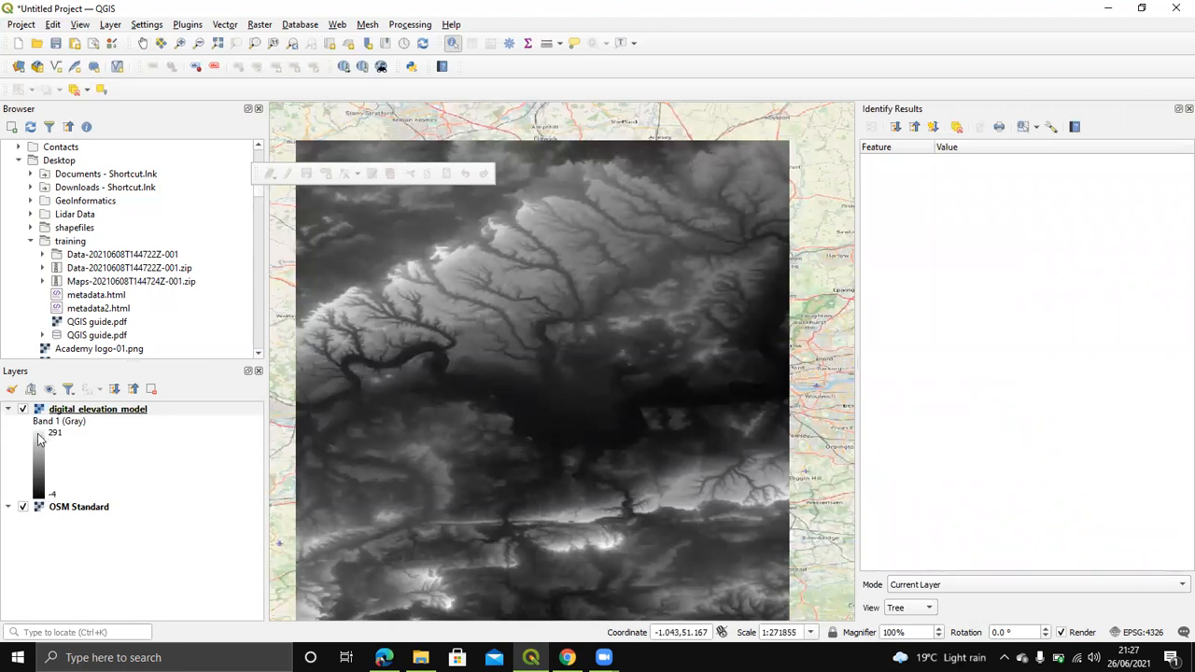
{"action": "left_click", "coordinate": [557, 426]}
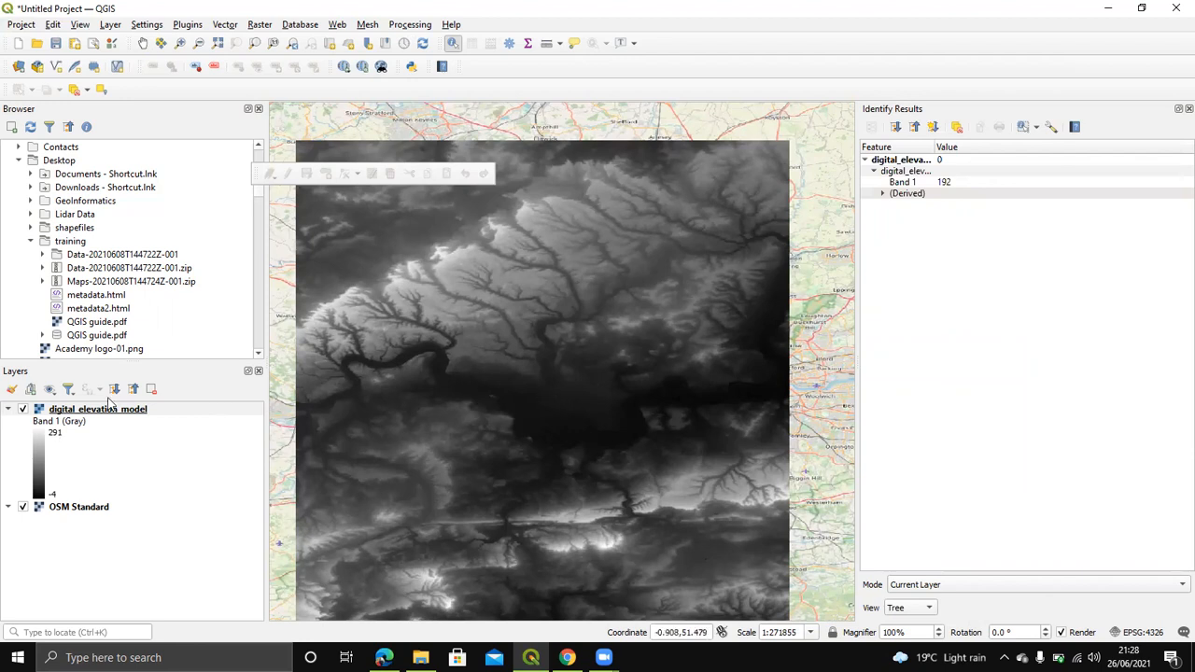
{"action": "scroll", "coordinate": [556, 359], "scroll_direction": "down", "scroll_amount": 1}
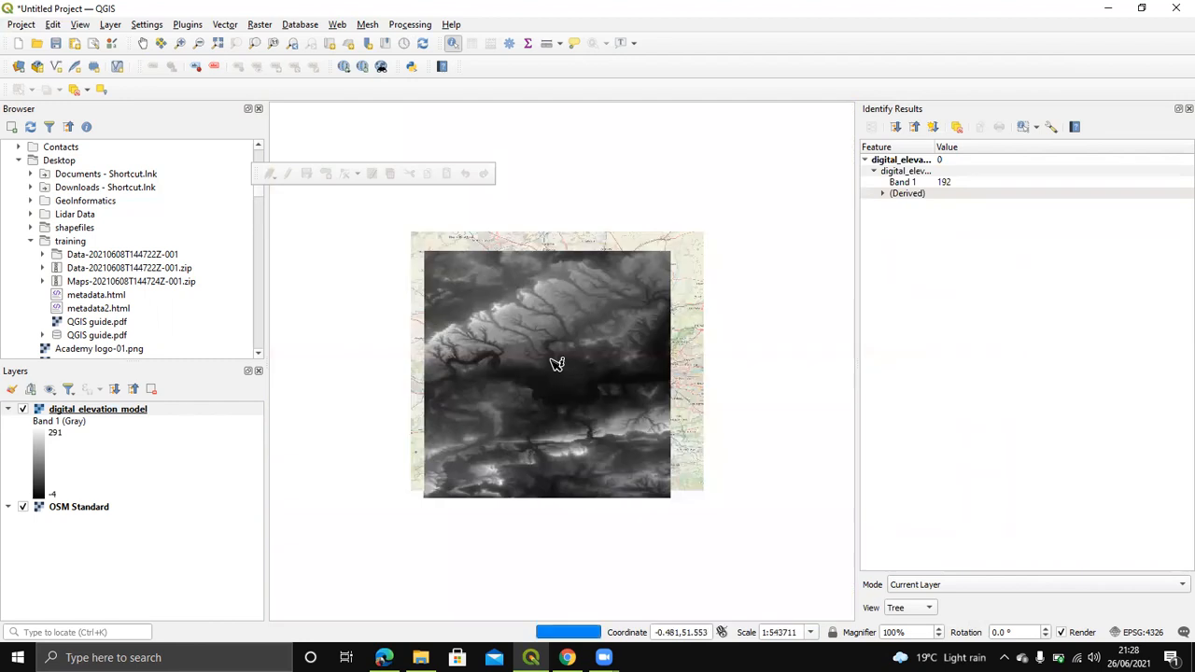
{"action": "scroll", "coordinate": [556, 359], "scroll_direction": "up", "scroll_amount": 1}
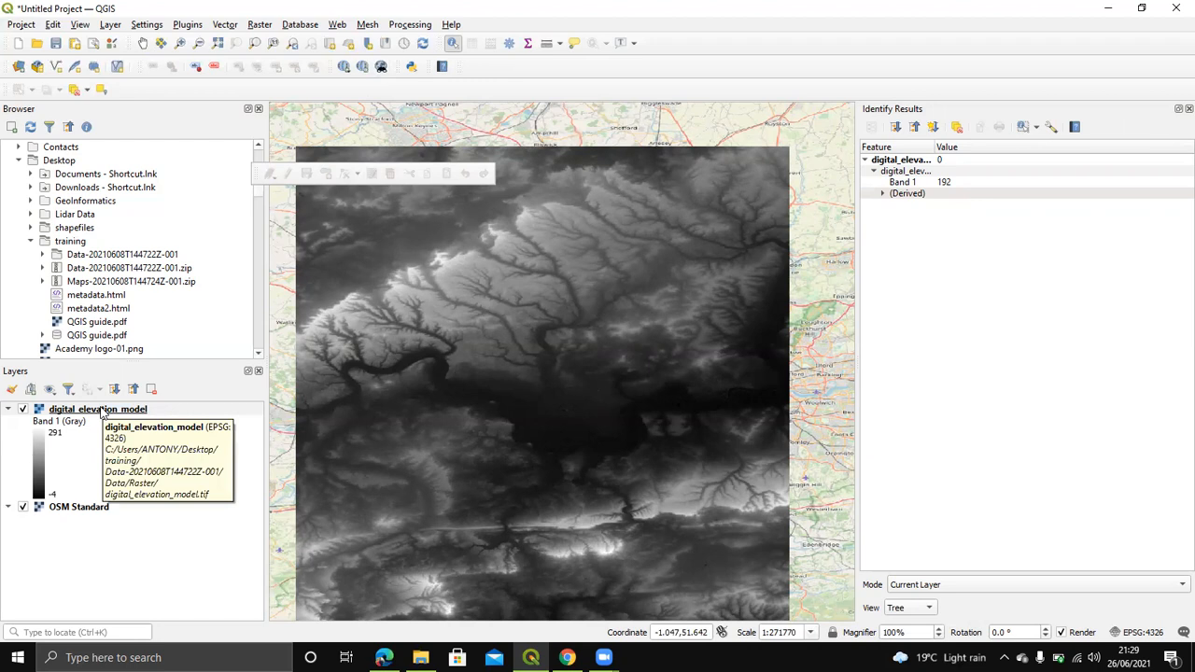
Step: Set the DEM's render type to Singleband pseudocolor and start creating a new colour ramp
{"action": "right_click", "coordinate": [106, 411]}
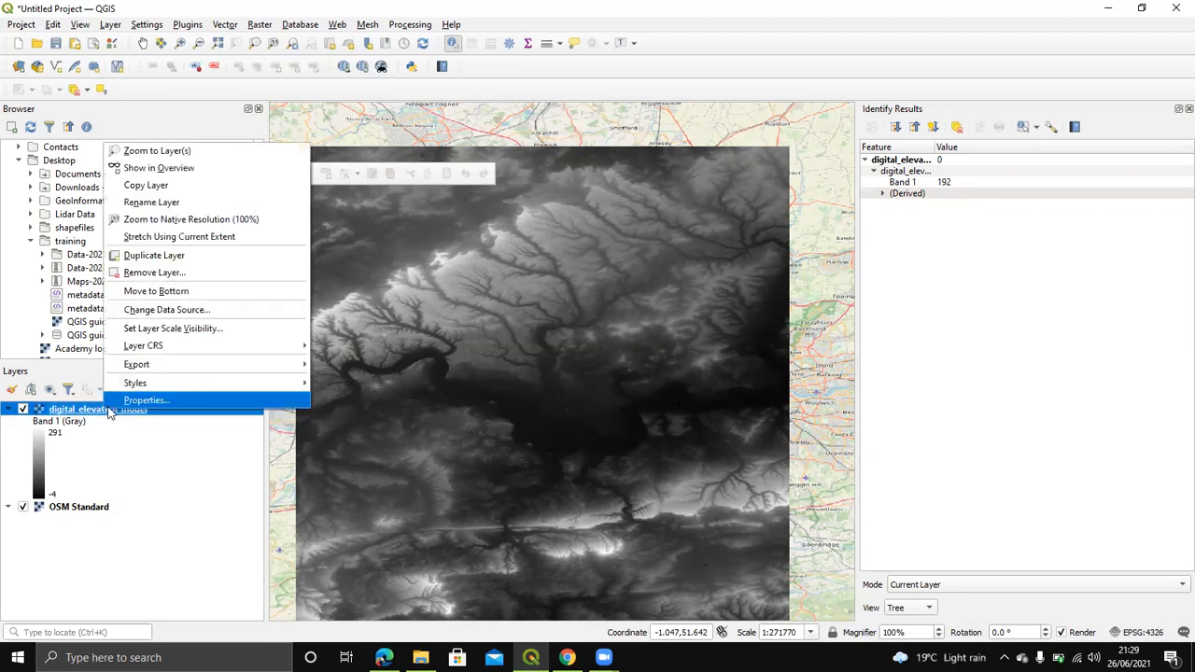
{"action": "left_click", "coordinate": [142, 402]}
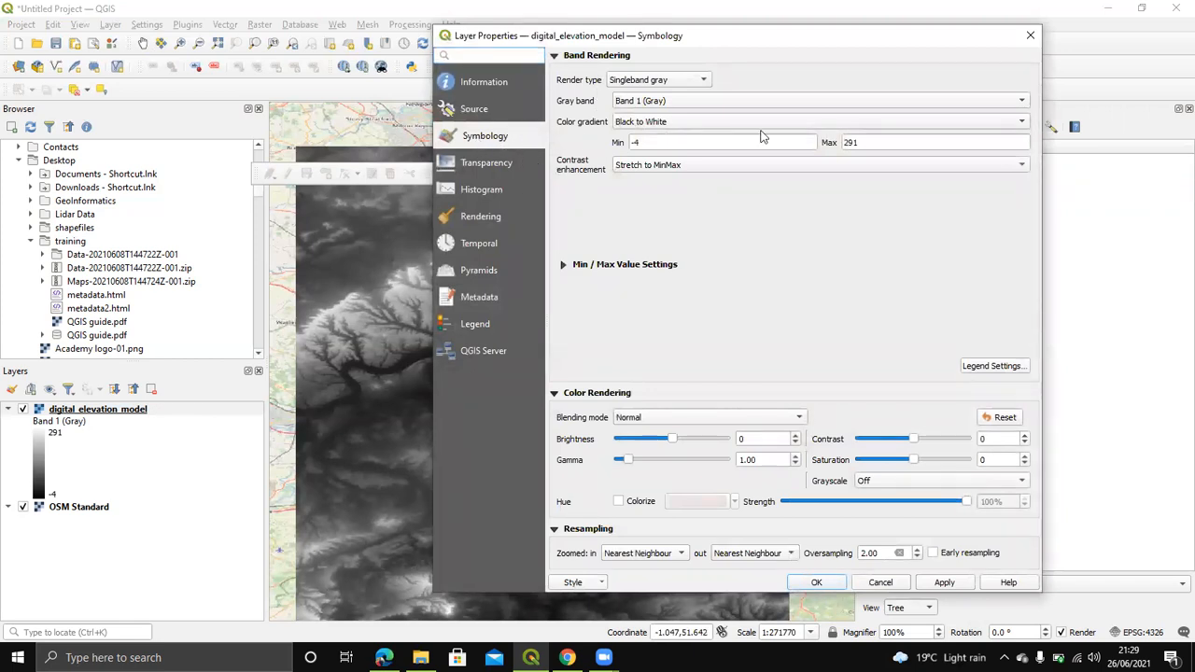
{"action": "left_click", "coordinate": [671, 84]}
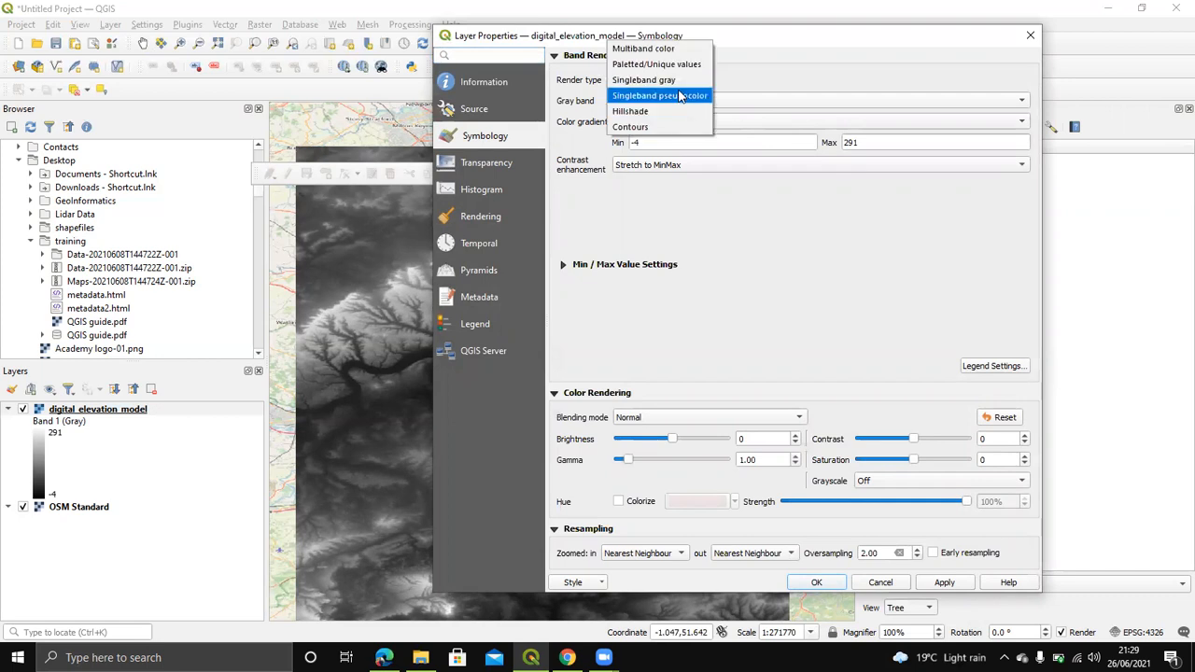
{"action": "left_click", "coordinate": [680, 97]}
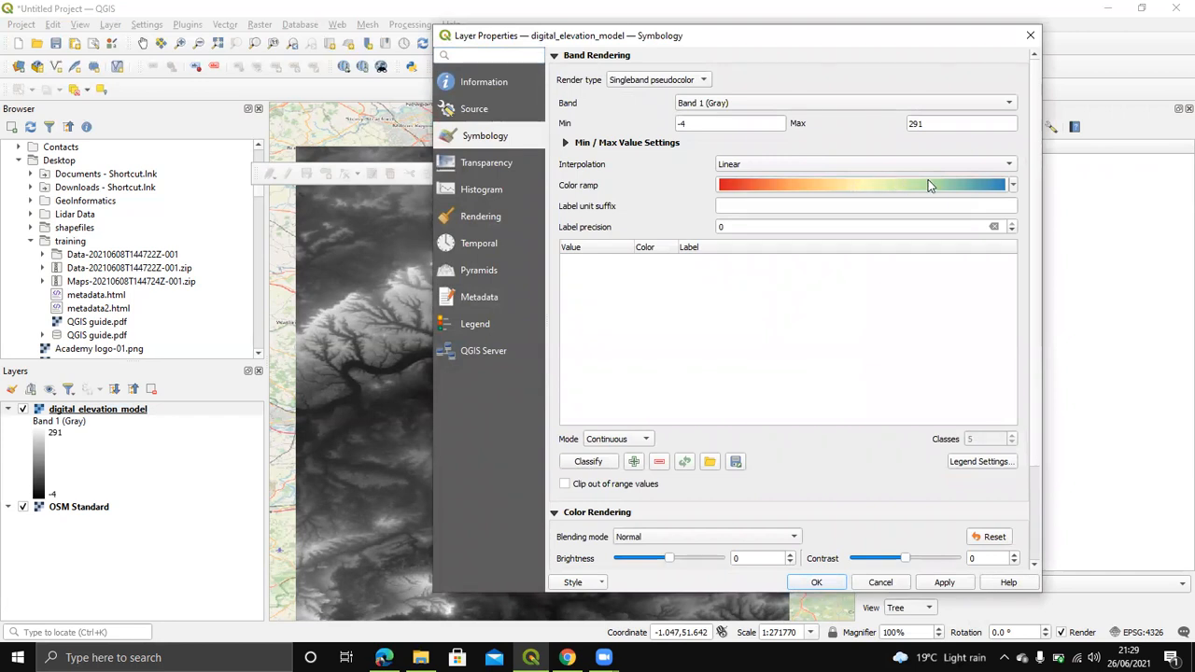
{"action": "left_click", "coordinate": [1012, 186]}
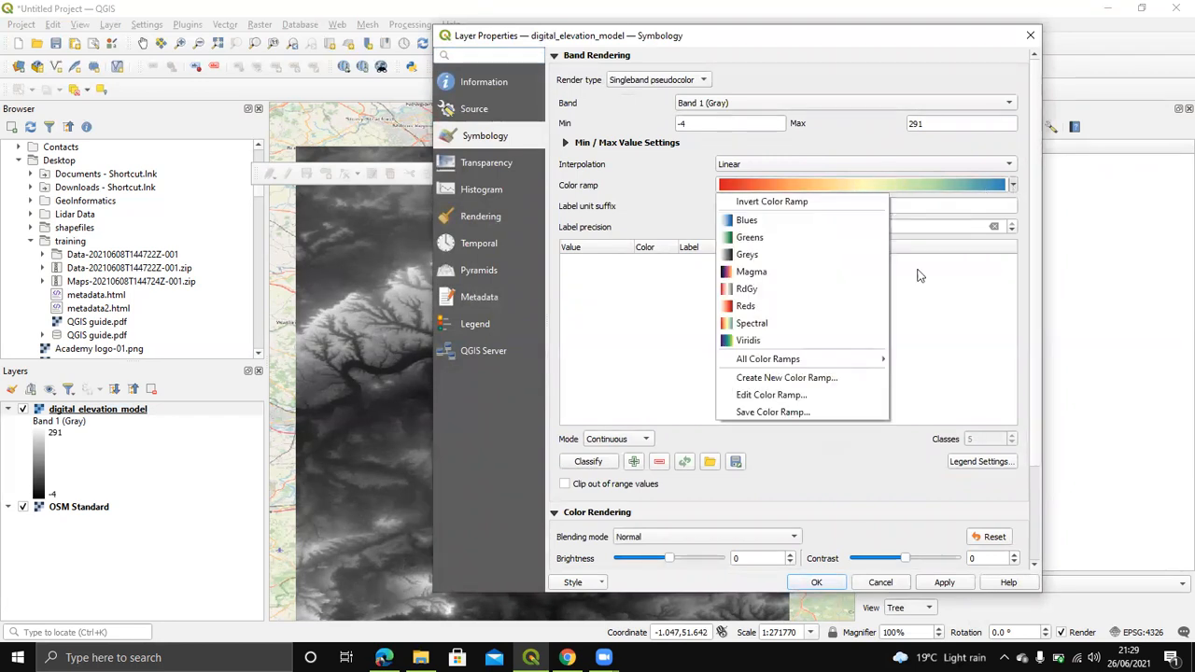
{"action": "left_click", "coordinate": [766, 378]}
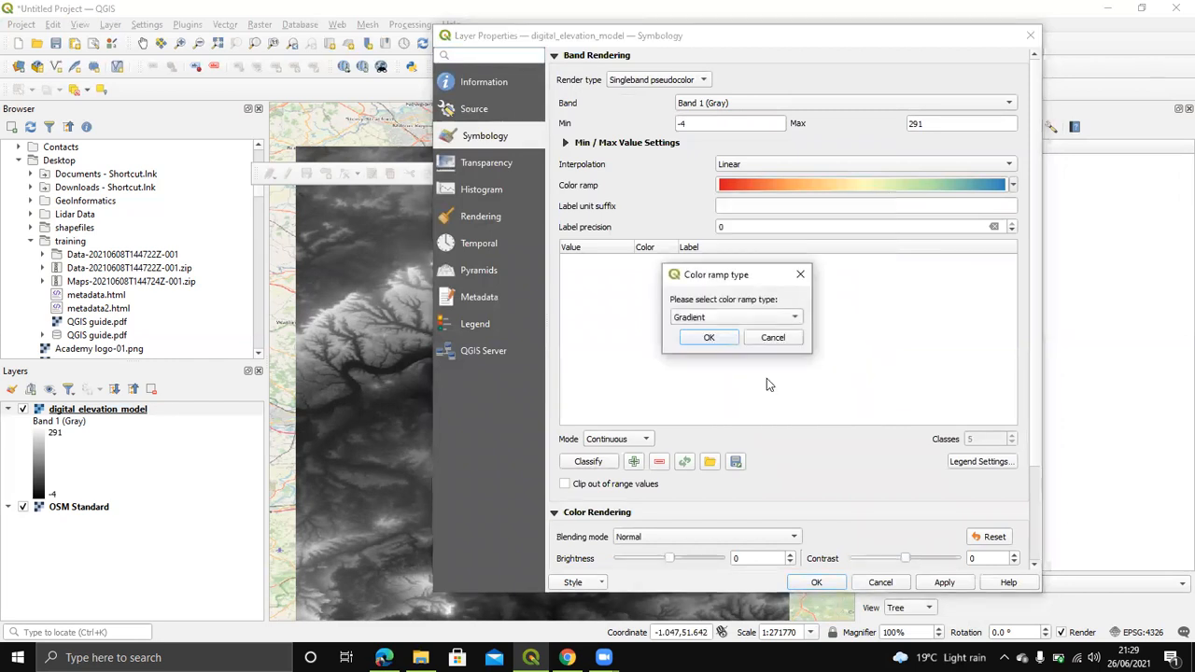
{"action": "left_click", "coordinate": [720, 321]}
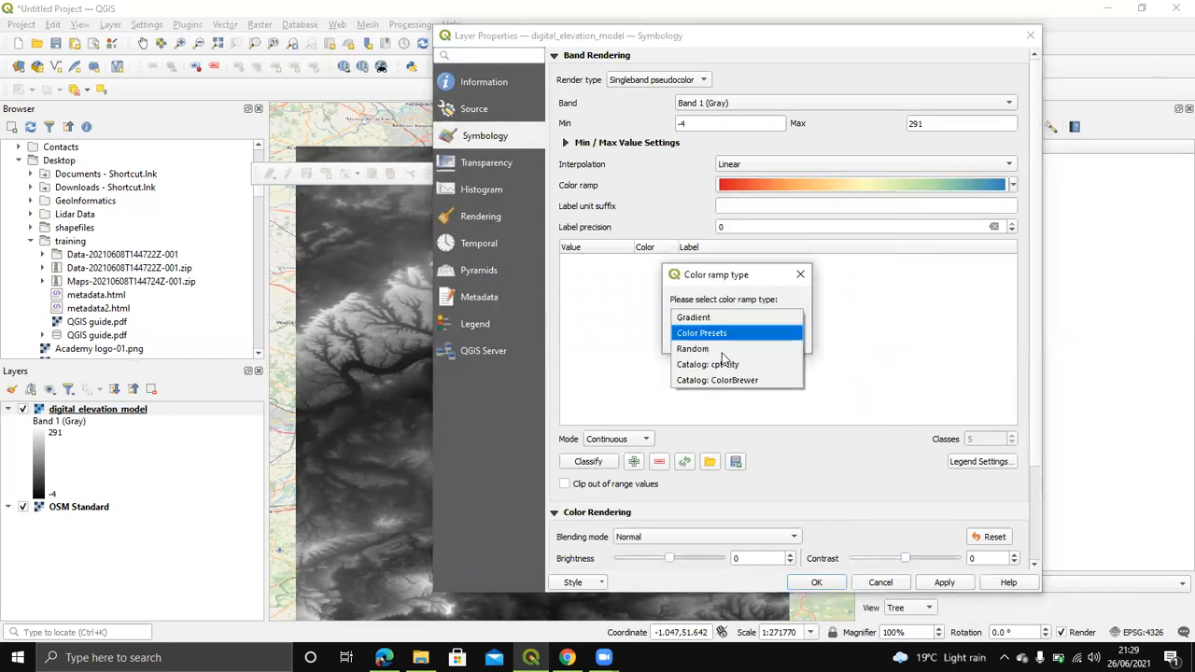
Step: Apply the cpt-city Topography 'elevation' colour ramp to the DEM, shading cyan to black
{"action": "left_click", "coordinate": [725, 365]}
{"action": "left_click", "coordinate": [717, 339]}
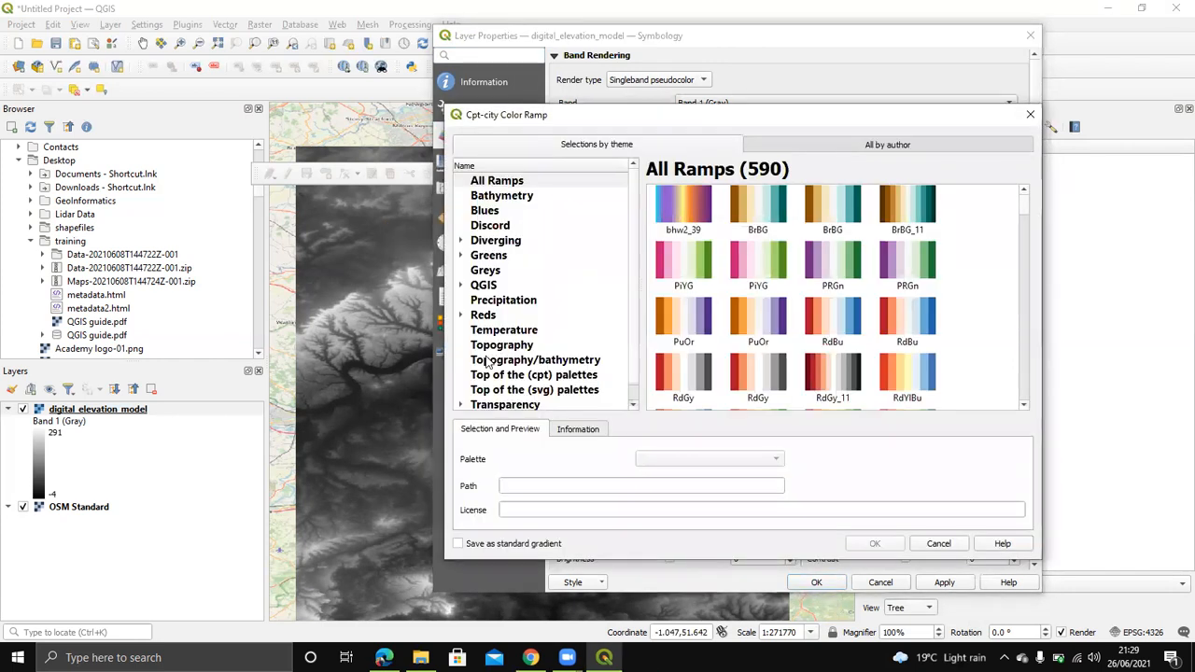
{"action": "left_click", "coordinate": [520, 346]}
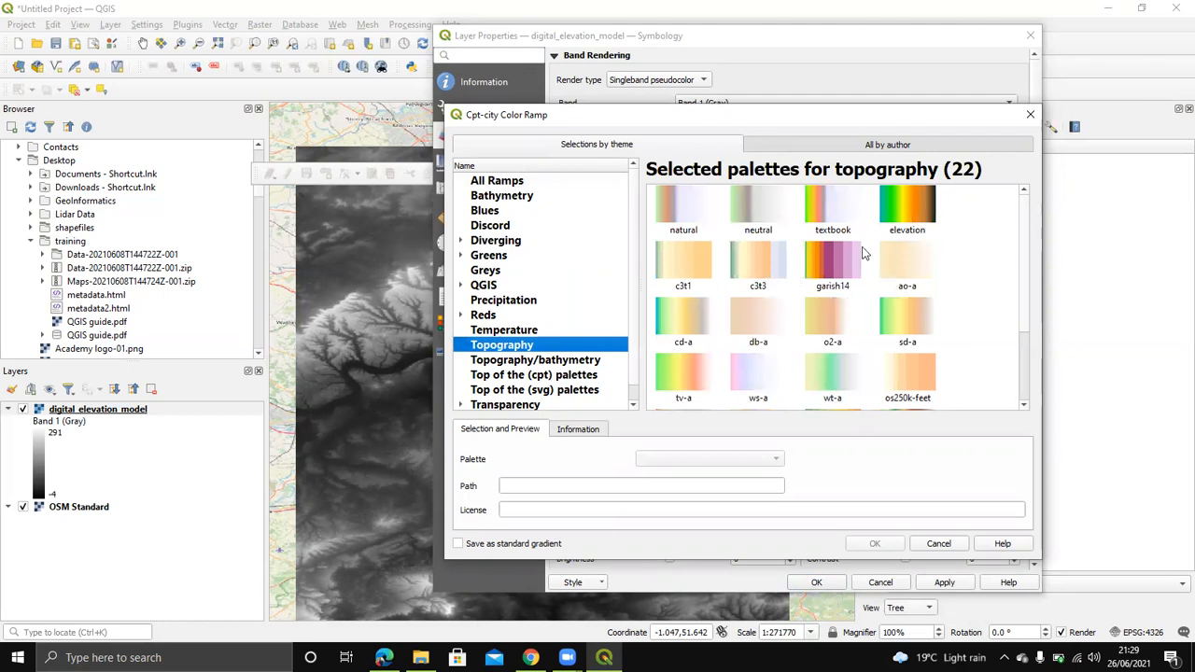
{"action": "left_click", "coordinate": [918, 221]}
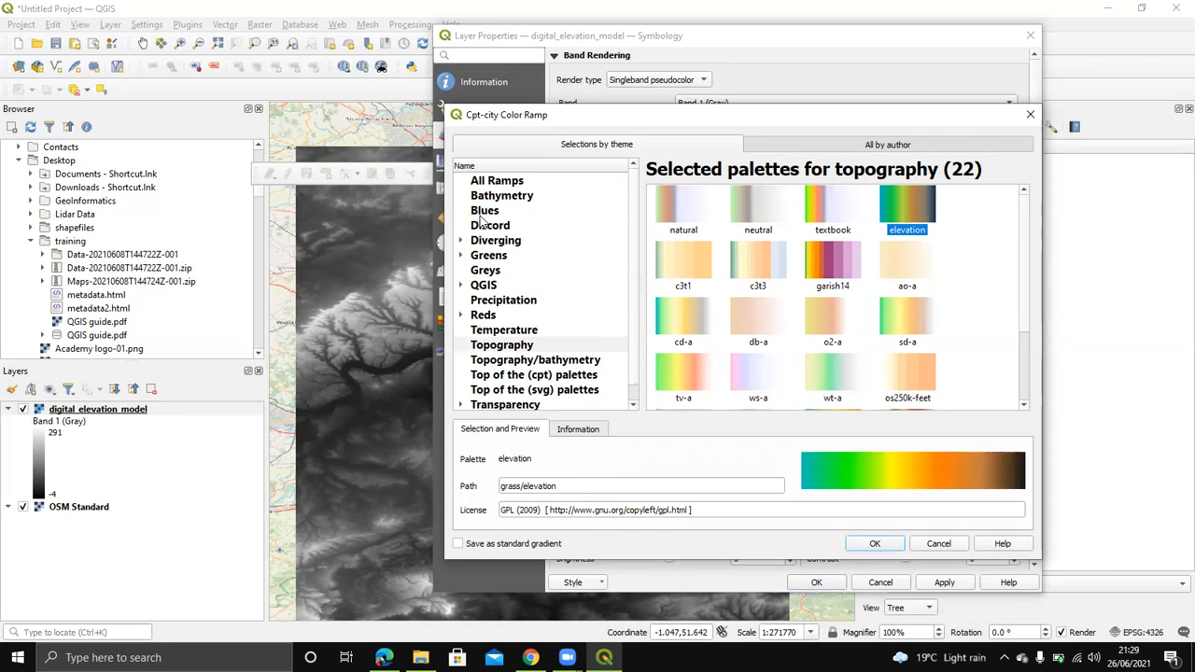
{"action": "left_click", "coordinate": [485, 304]}
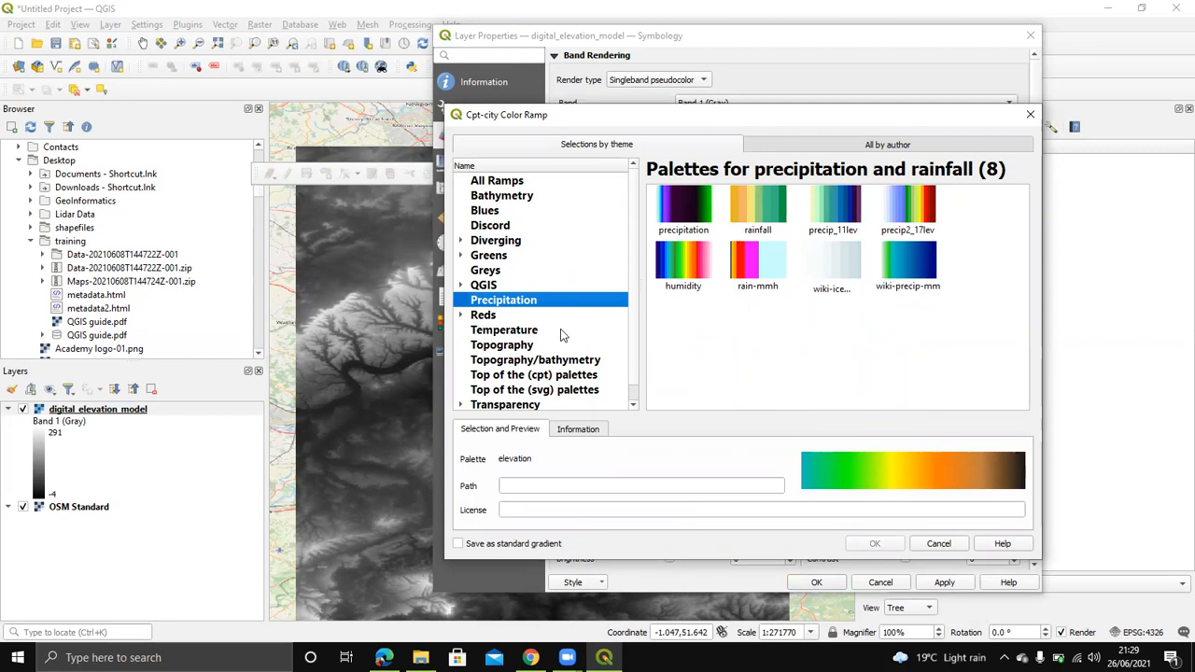
{"action": "left_click", "coordinate": [502, 347]}
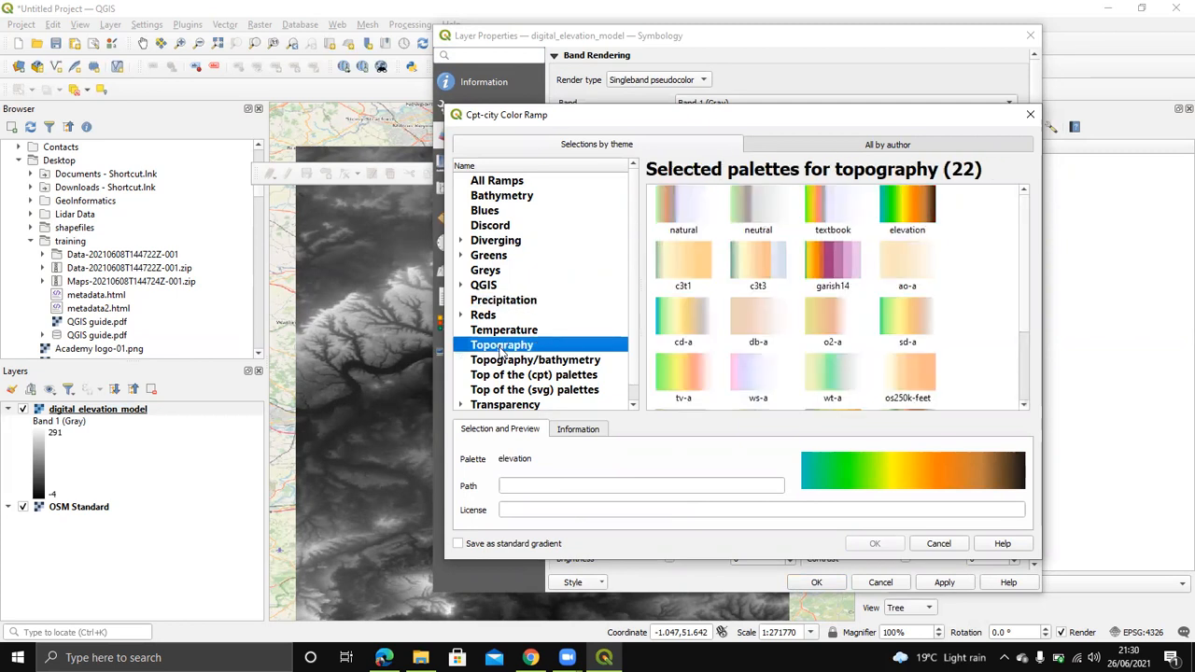
{"action": "left_click", "coordinate": [898, 209]}
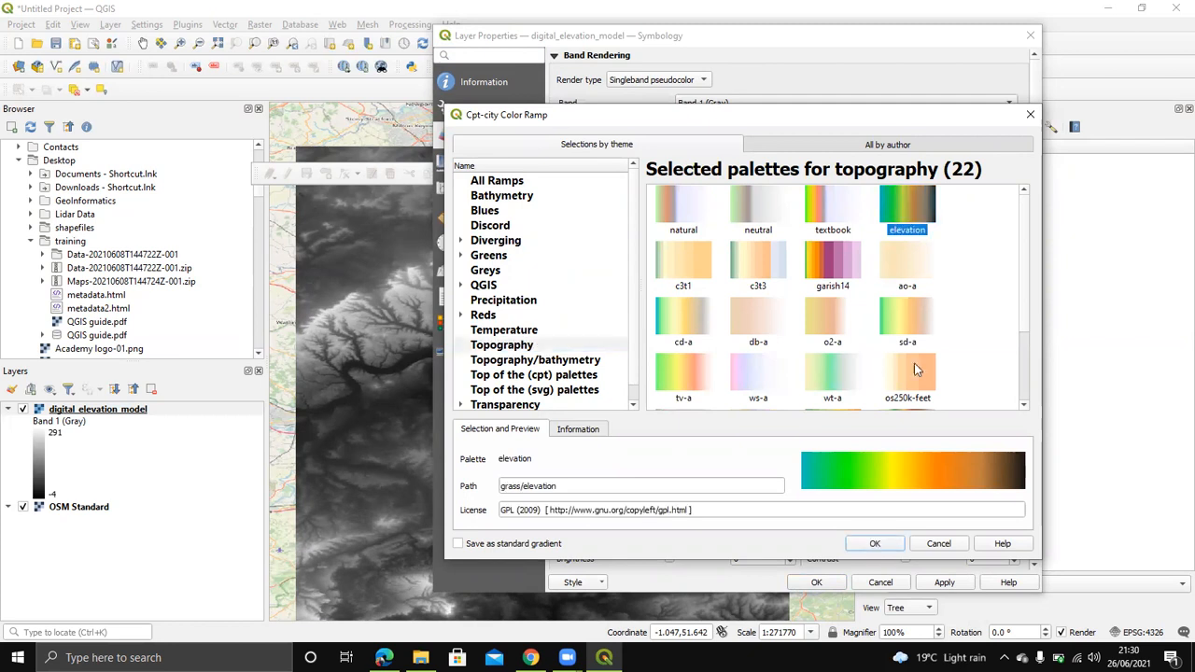
{"action": "left_click", "coordinate": [870, 544]}
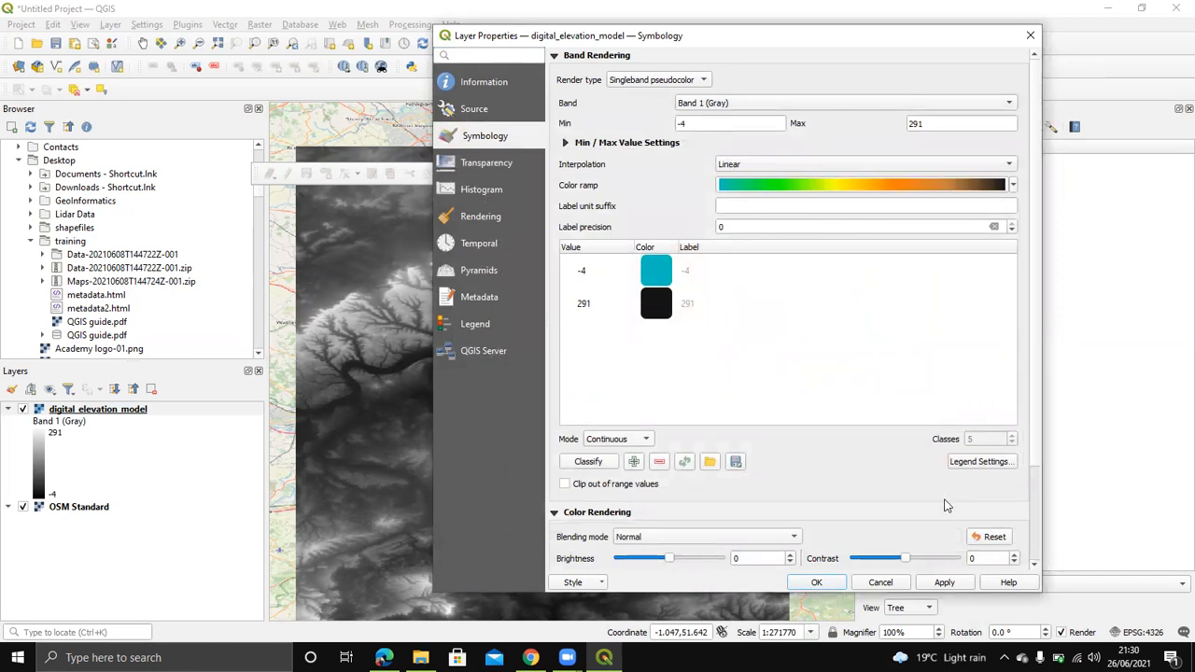
{"action": "left_click", "coordinate": [945, 583]}
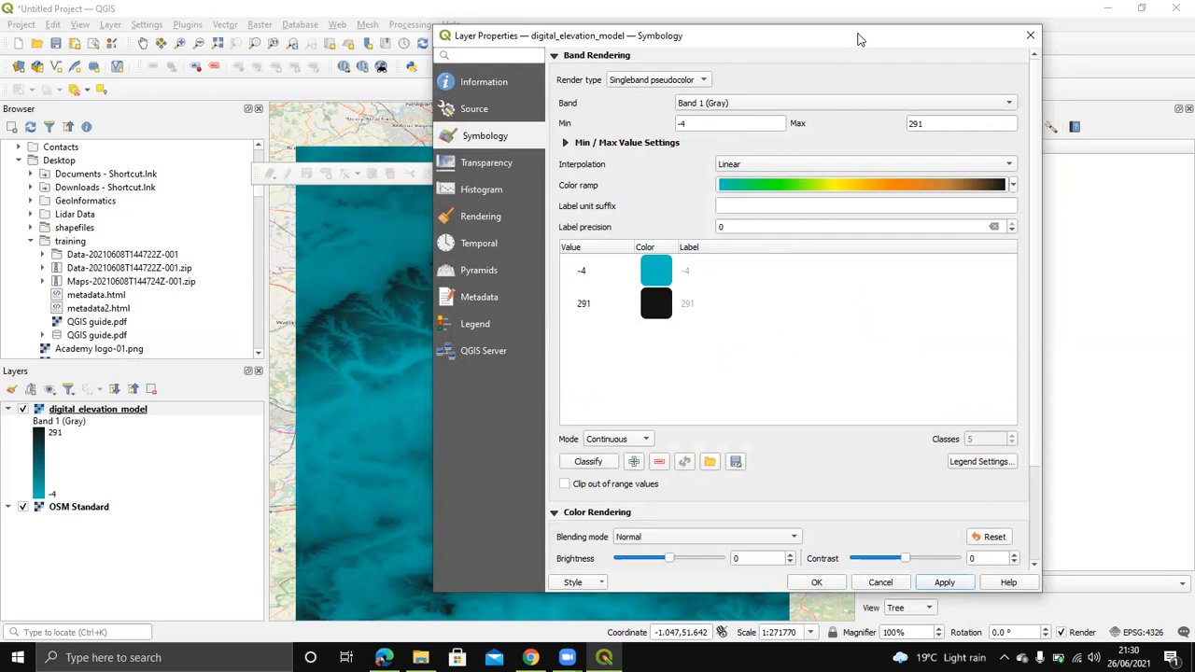
{"action": "left_click_drag", "start_coordinate": [859, 39], "coordinate": [931, 20]}
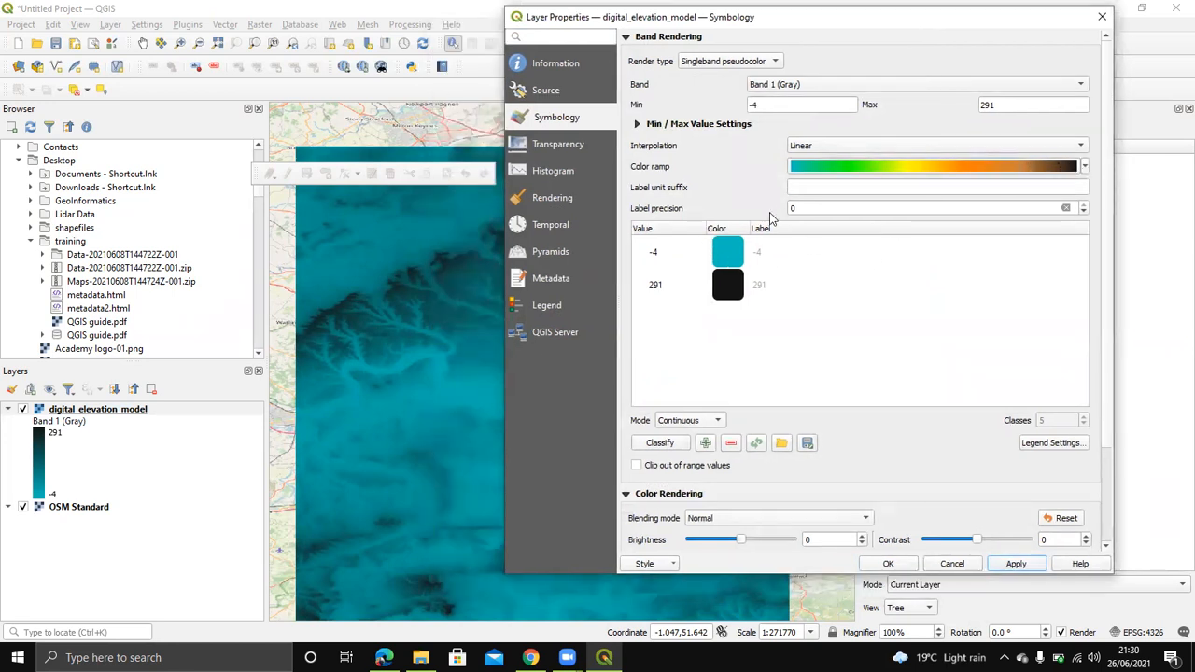
Step: Classify the DEM into 6 equal-interval classes from -4 to 291 and apply them
{"action": "left_click", "coordinate": [715, 423]}
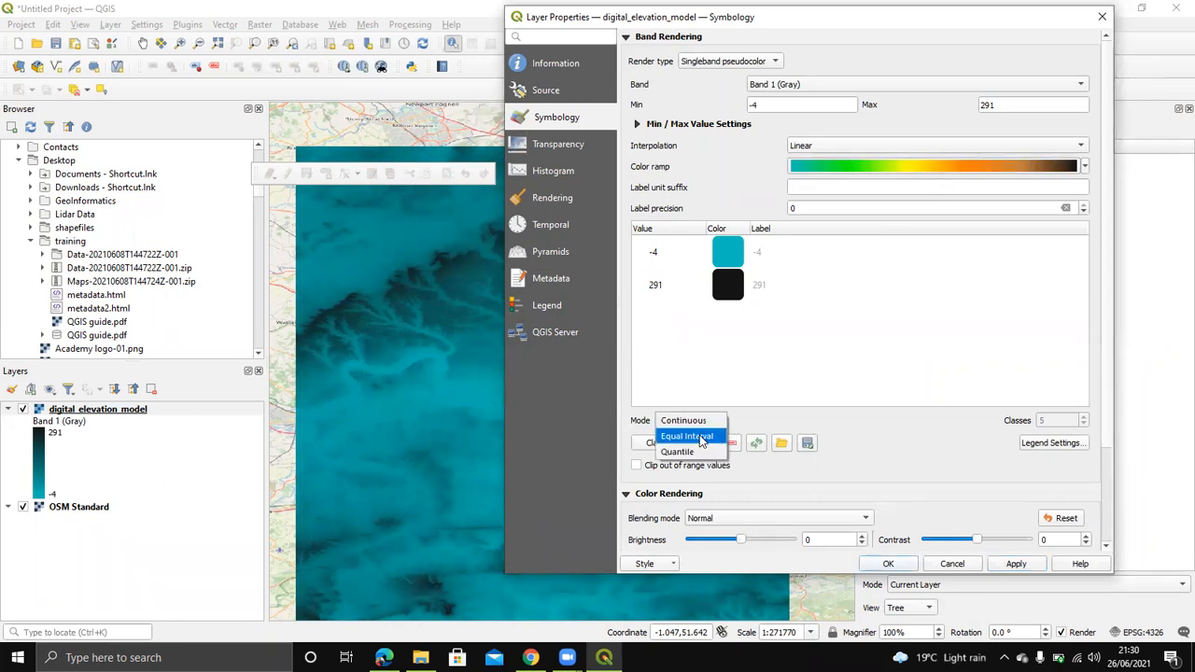
{"action": "left_click", "coordinate": [702, 436]}
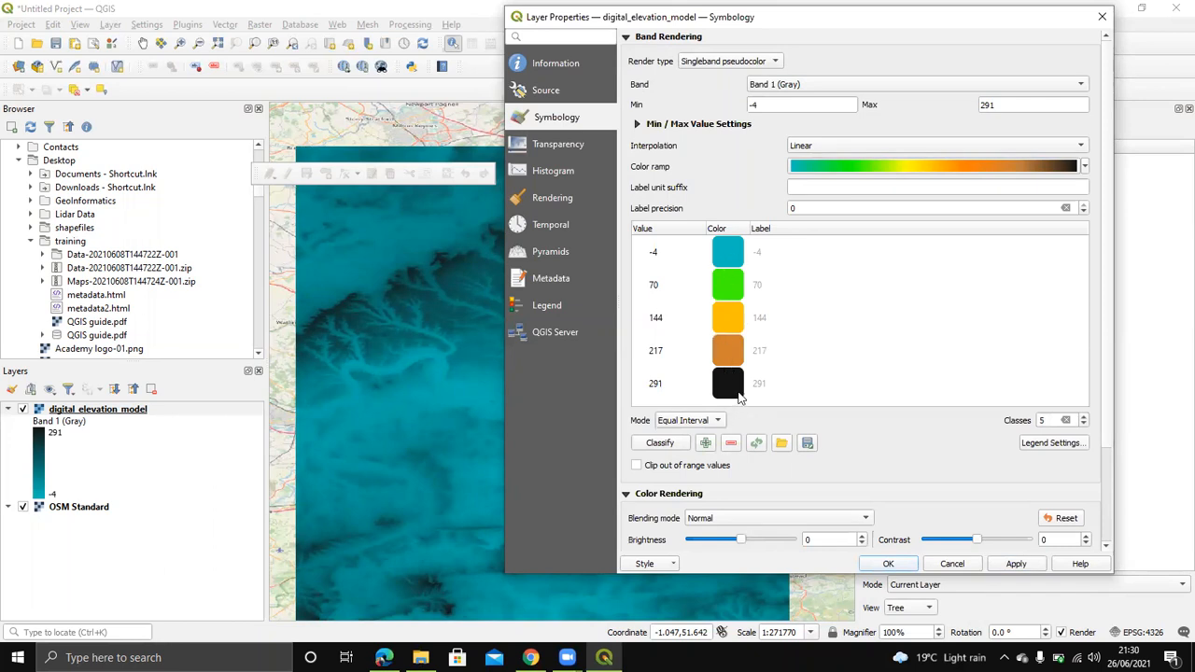
{"action": "left_click", "coordinate": [1084, 420]}
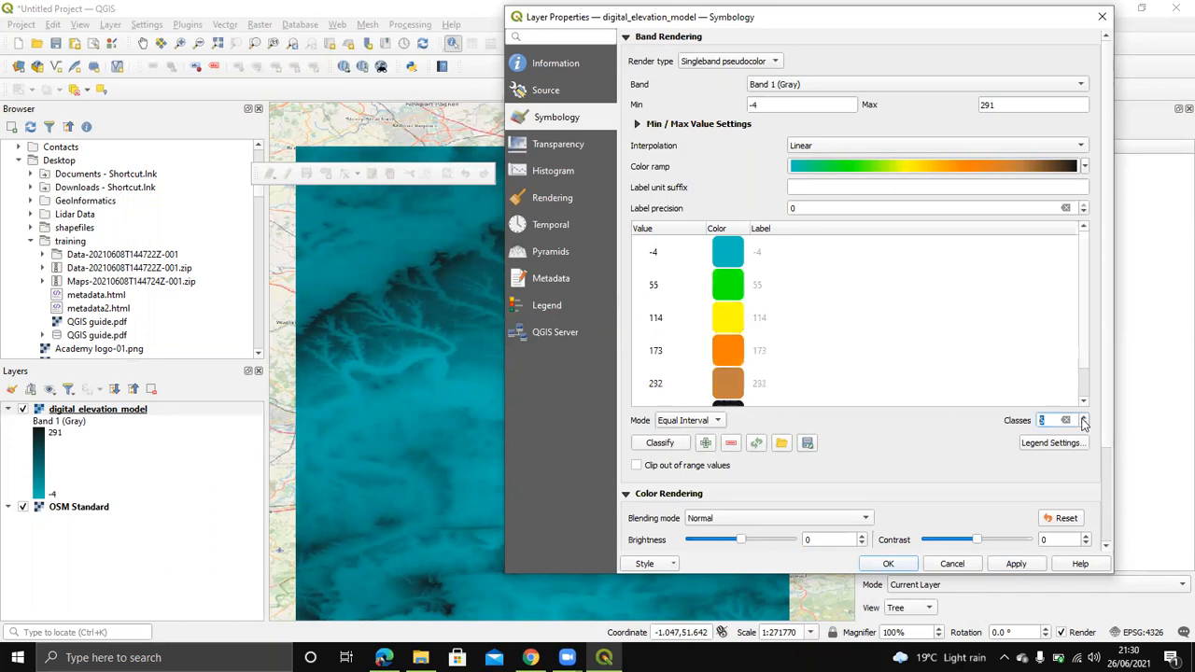
{"action": "left_click", "coordinate": [1083, 420]}
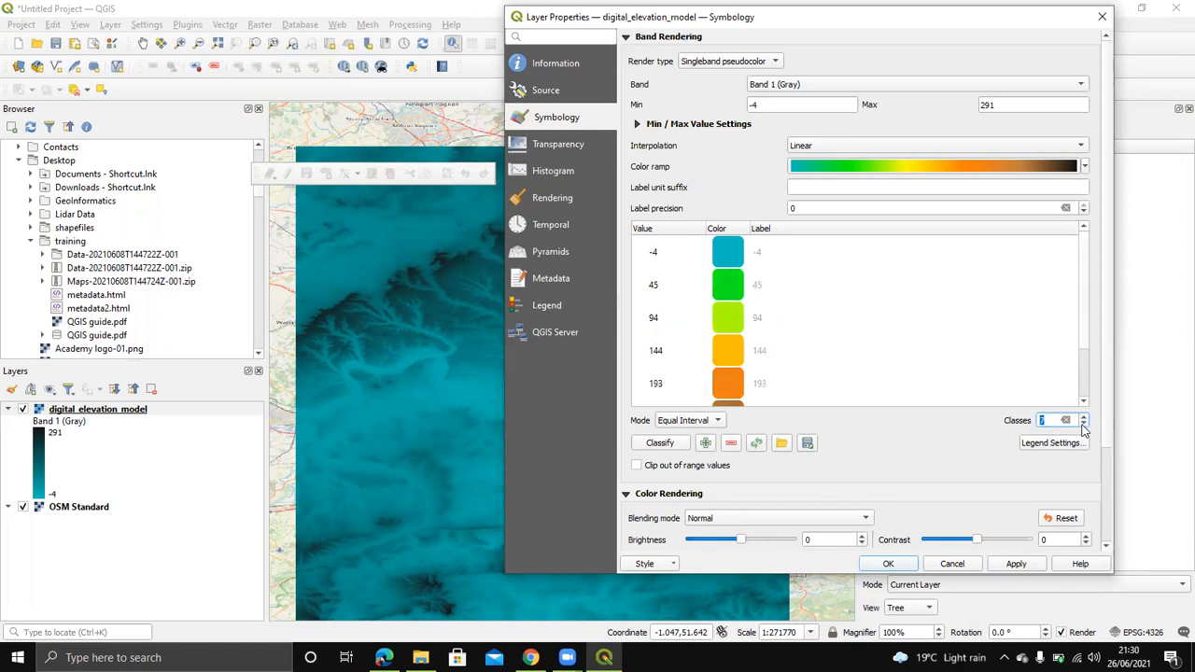
{"action": "left_click", "coordinate": [1083, 425]}
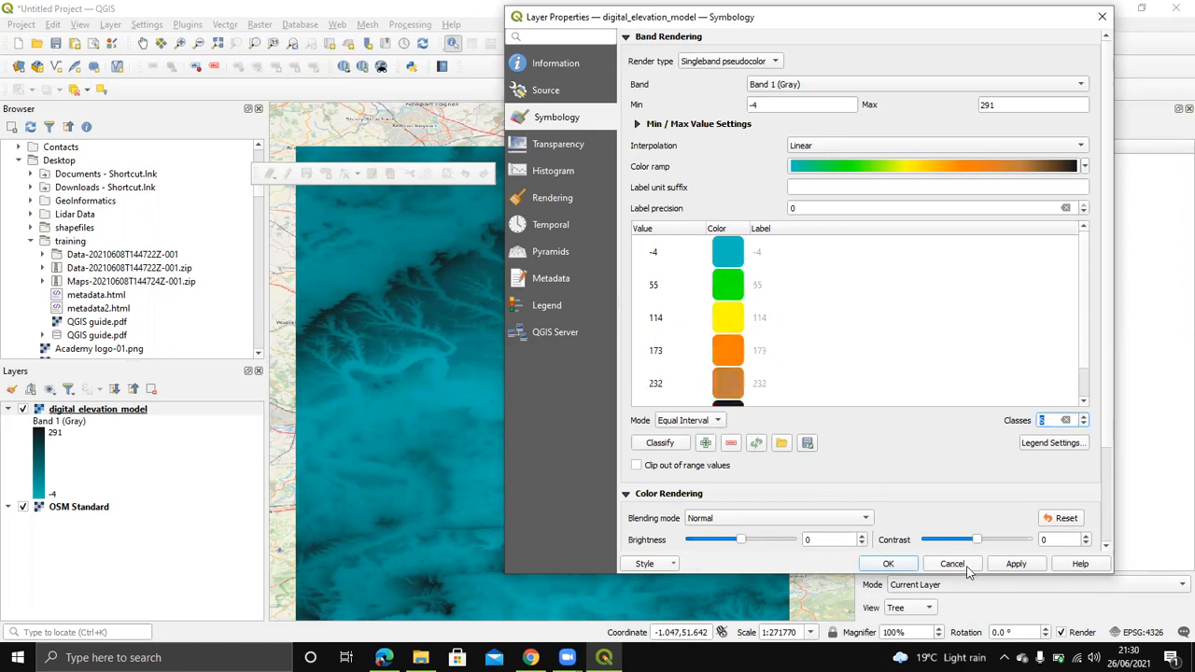
{"action": "left_click", "coordinate": [1014, 564]}
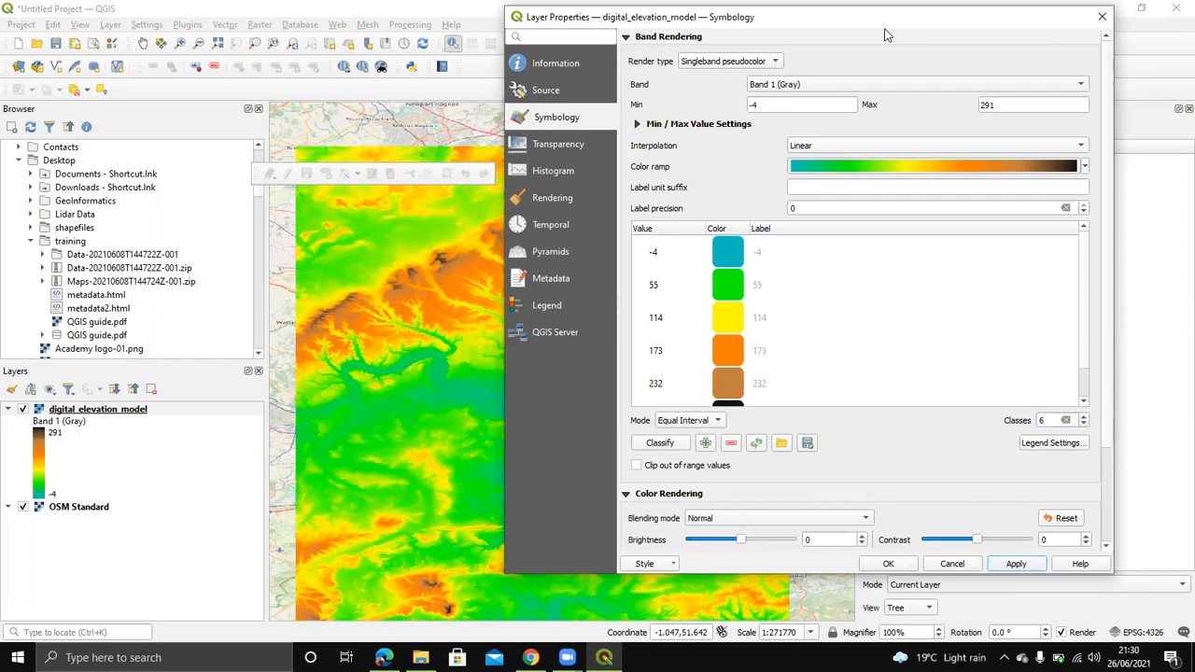
{"action": "left_click_drag", "start_coordinate": [886, 34], "coordinate": [1153, 138]}
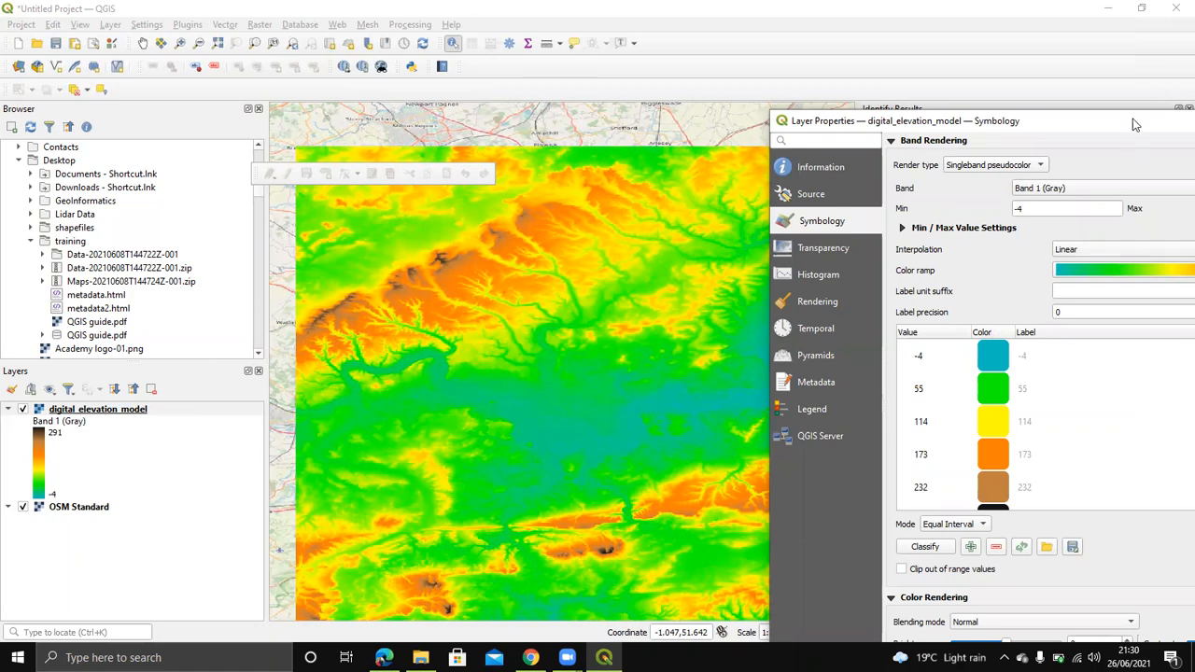
{"action": "left_click_drag", "start_coordinate": [1131, 122], "coordinate": [721, 27]}
{"action": "left_click", "coordinate": [946, 27]}
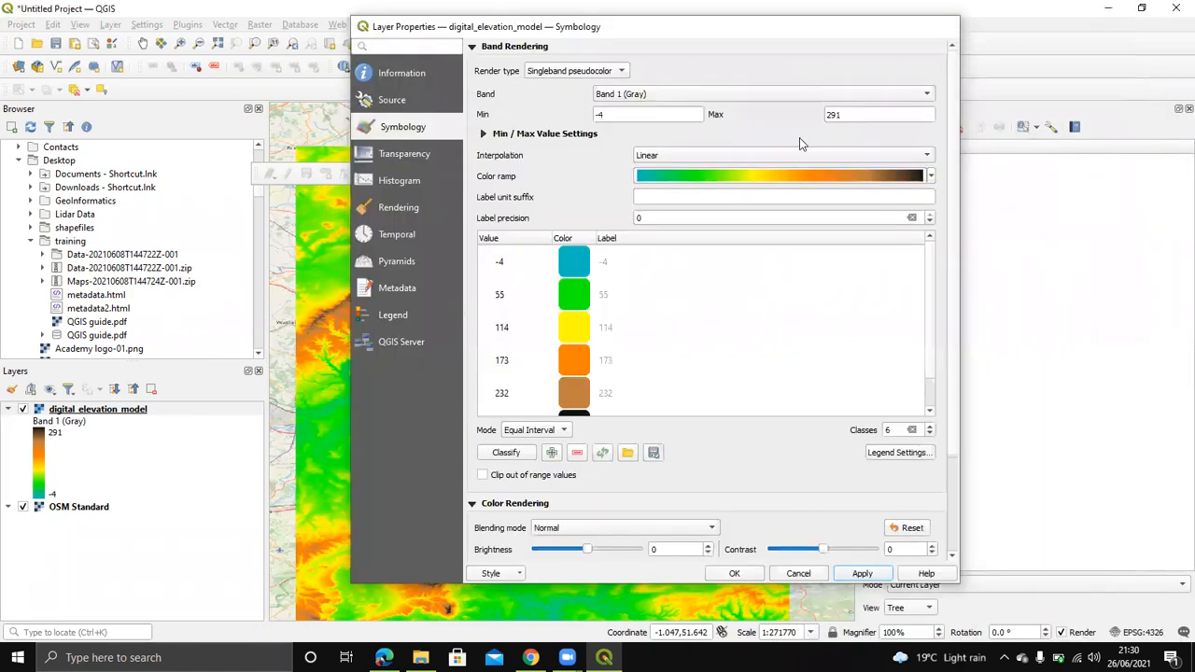
Step: Zoom and pan around the green-to-brown DEM over the OSM Standard basemap
{"action": "scroll", "coordinate": [652, 438], "scroll_direction": "down", "scroll_amount": 1}
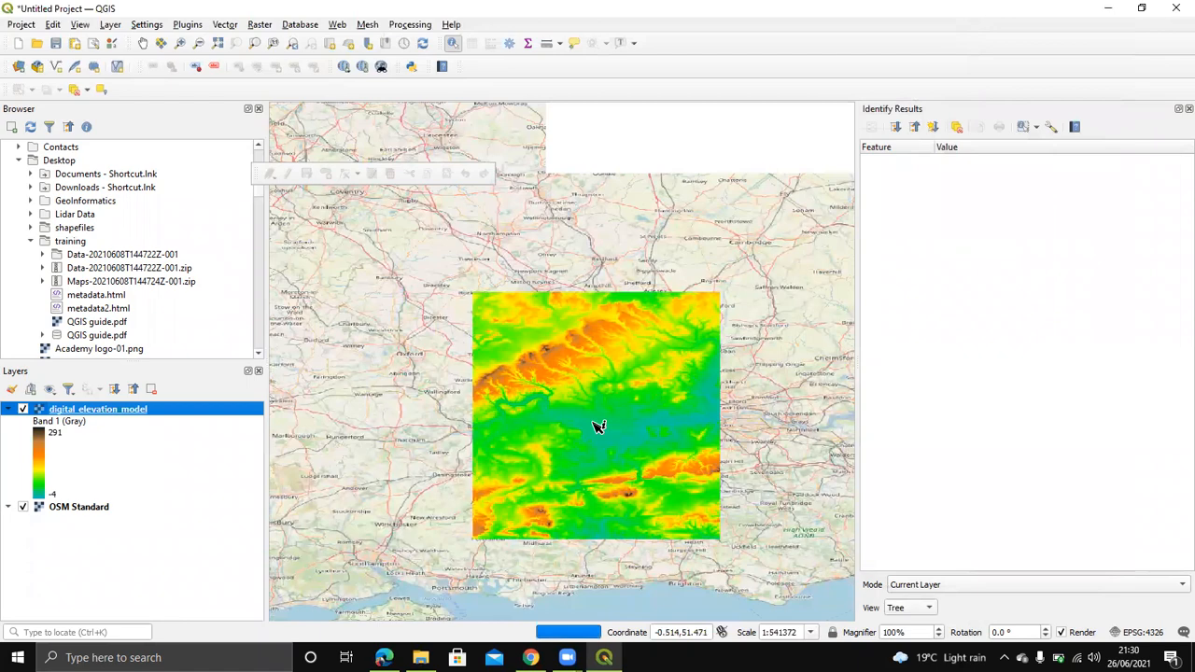
{"action": "scroll", "coordinate": [597, 428], "scroll_direction": "up", "scroll_amount": 1}
{"action": "scroll", "coordinate": [597, 426], "scroll_direction": "down", "scroll_amount": 1}
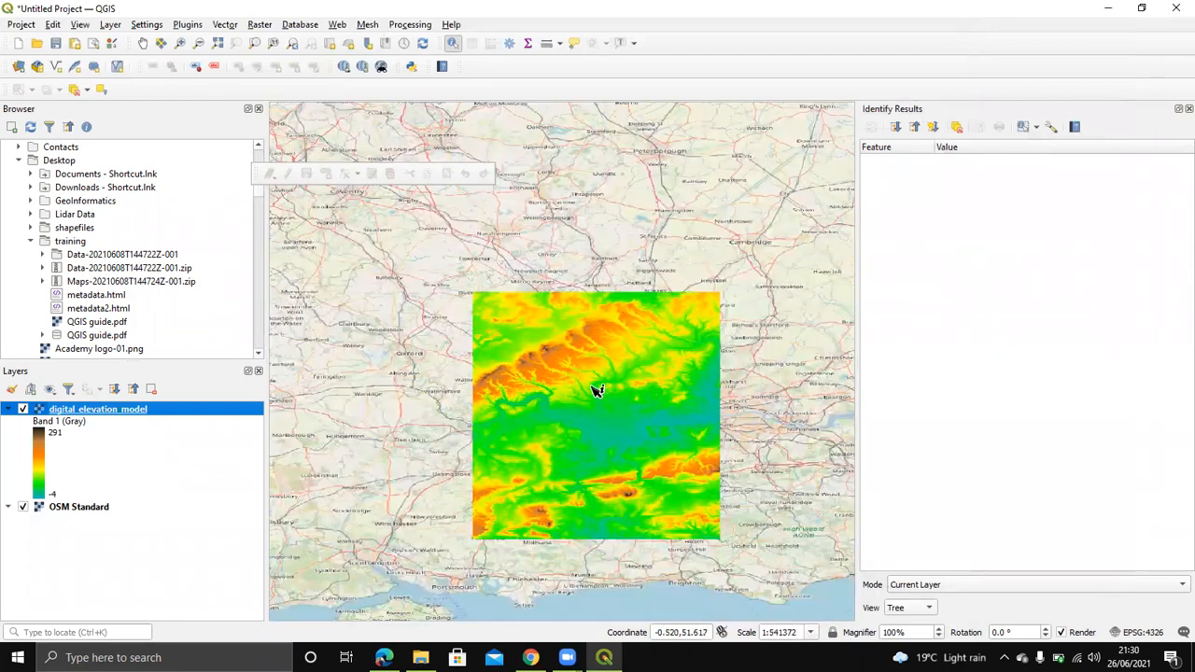
{"action": "scroll", "coordinate": [599, 396], "scroll_direction": "up", "scroll_amount": 1}
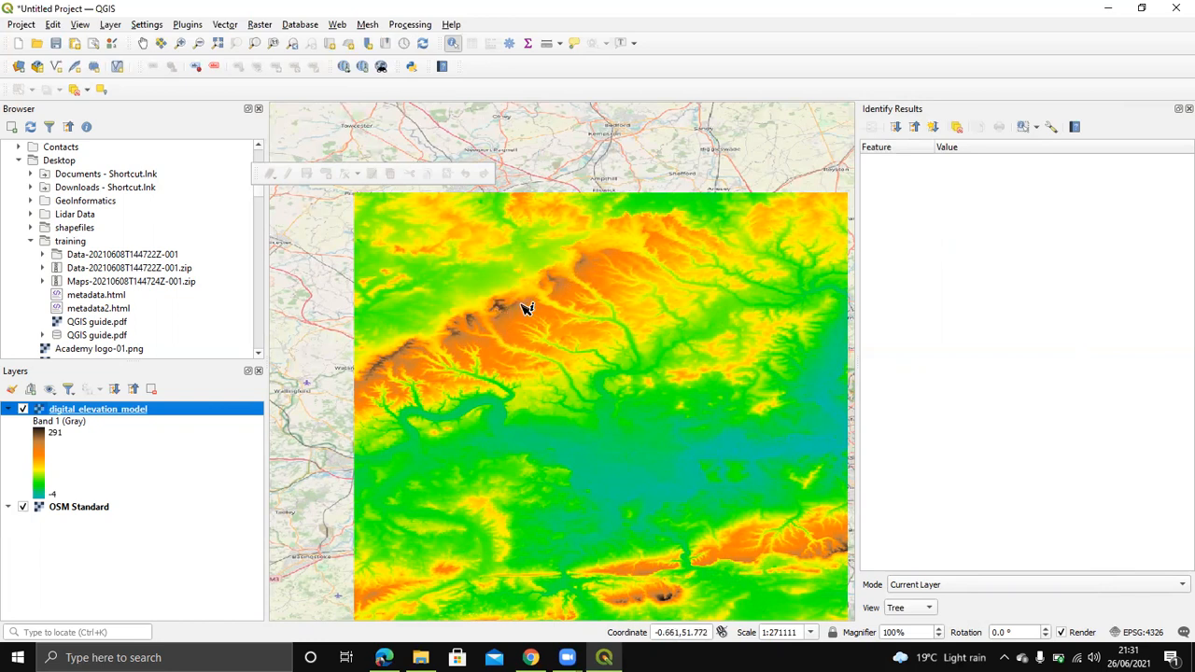
{"action": "scroll", "coordinate": [577, 325], "scroll_direction": "down", "scroll_amount": 1}
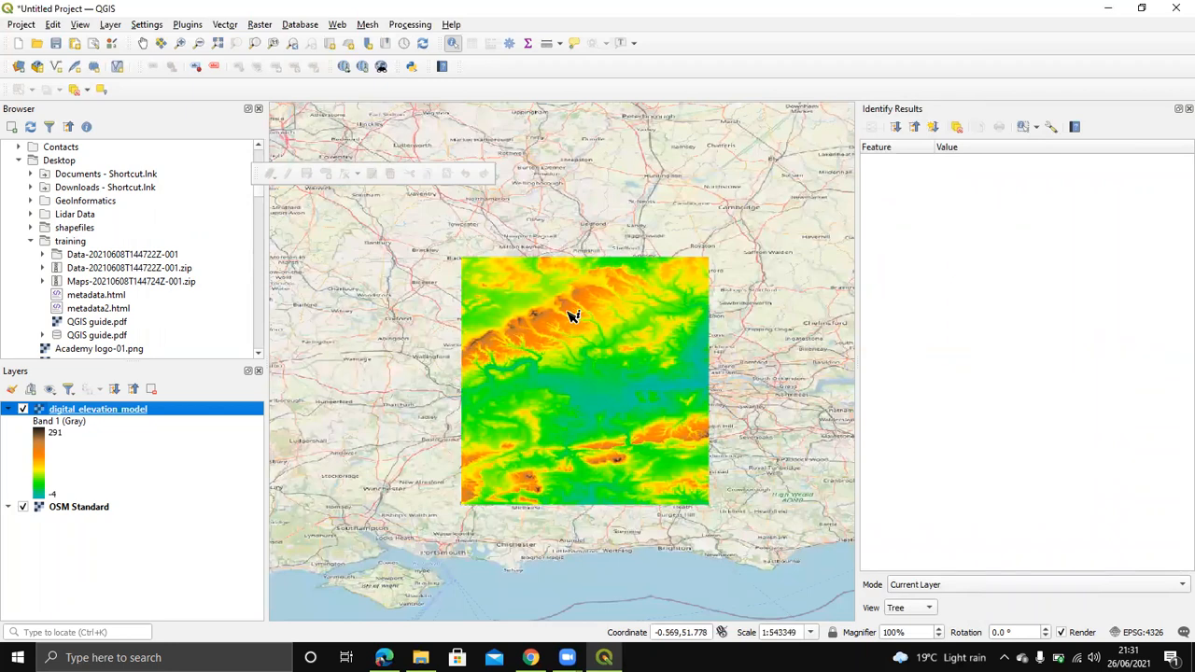
{"action": "scroll", "coordinate": [608, 399], "scroll_direction": "up", "scroll_amount": 1}
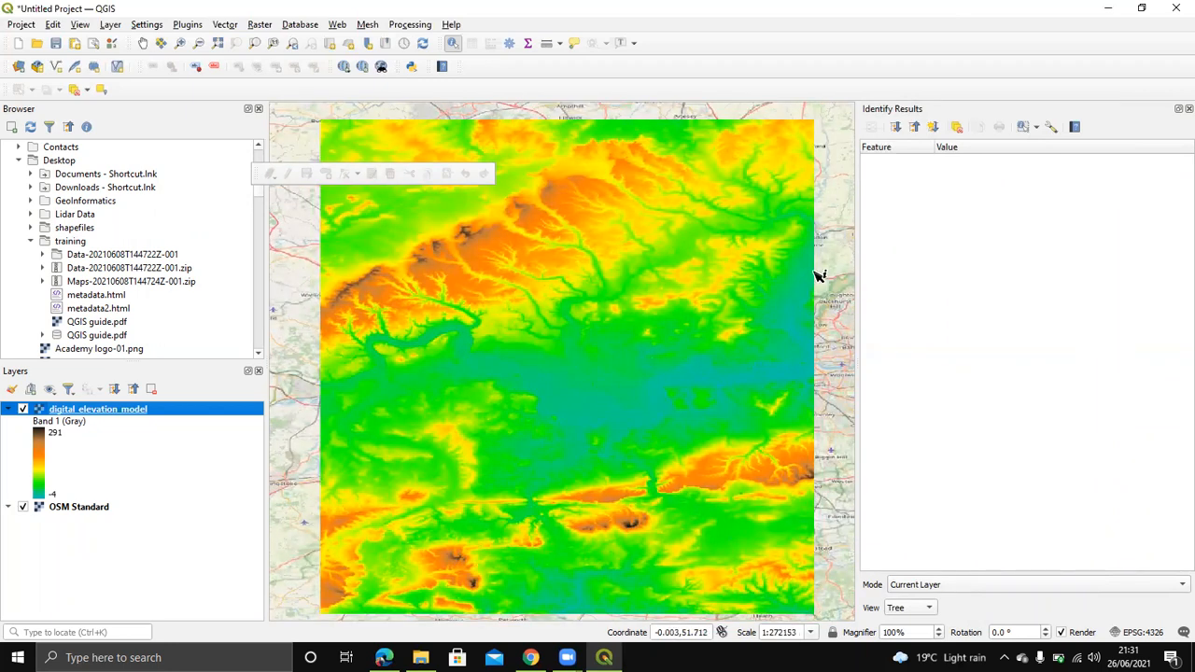
{"action": "scroll", "coordinate": [724, 357], "scroll_direction": "down", "scroll_amount": 1}
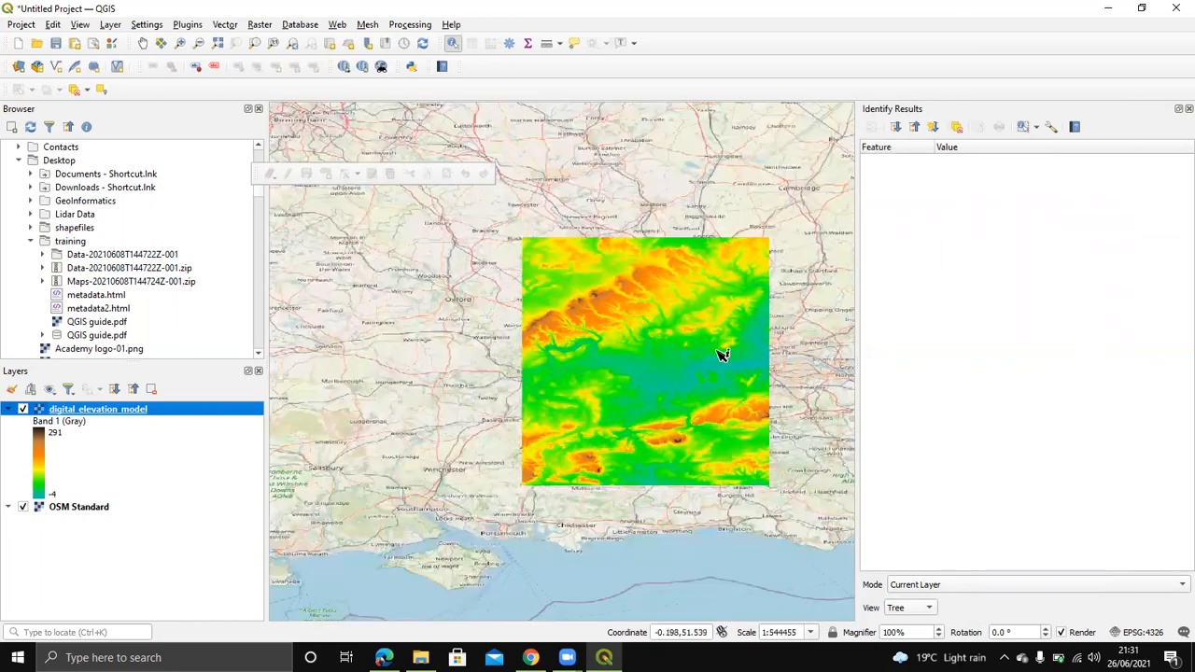
{"action": "left_click_drag", "start_coordinate": [597, 443], "coordinate": [449, 401]}
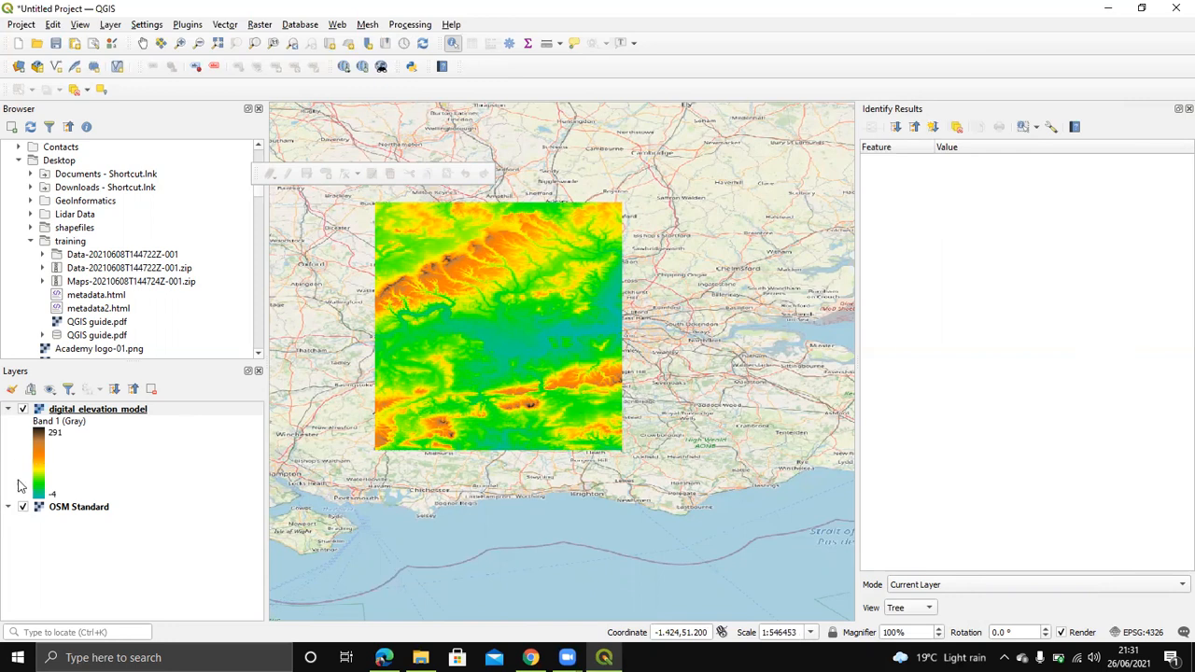
Step: Review the DEM's histogram and Information page: 3601 x 3601 pixels, 1 band, Int16
{"action": "right_click", "coordinate": [75, 414]}
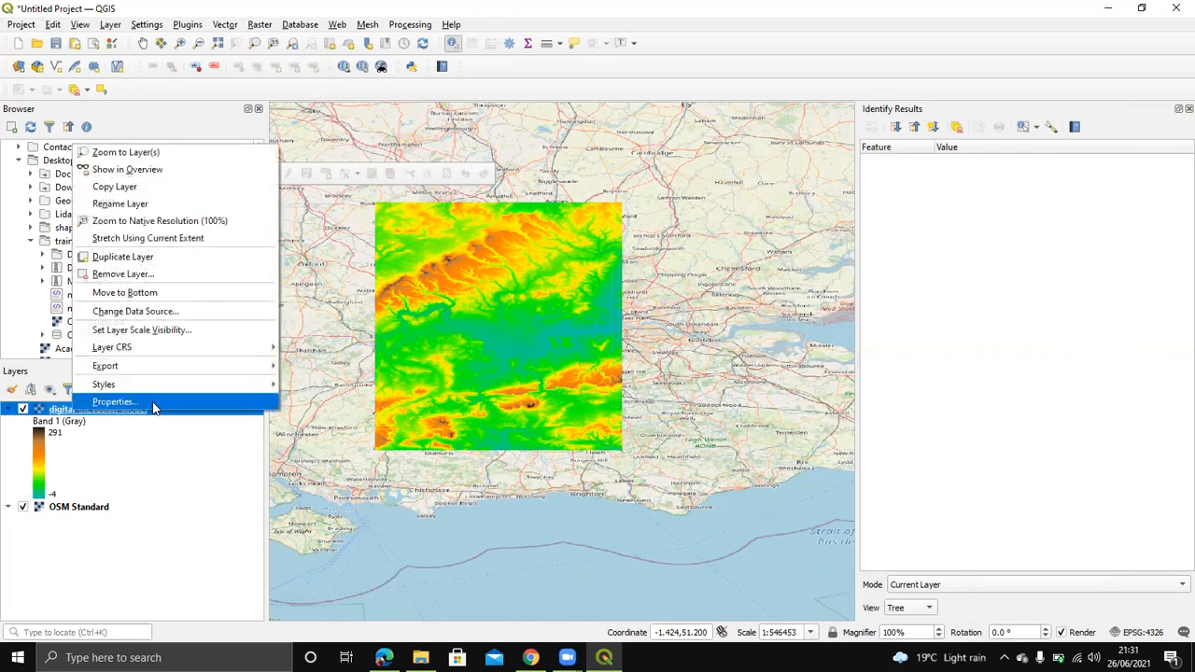
{"action": "left_click", "coordinate": [157, 401]}
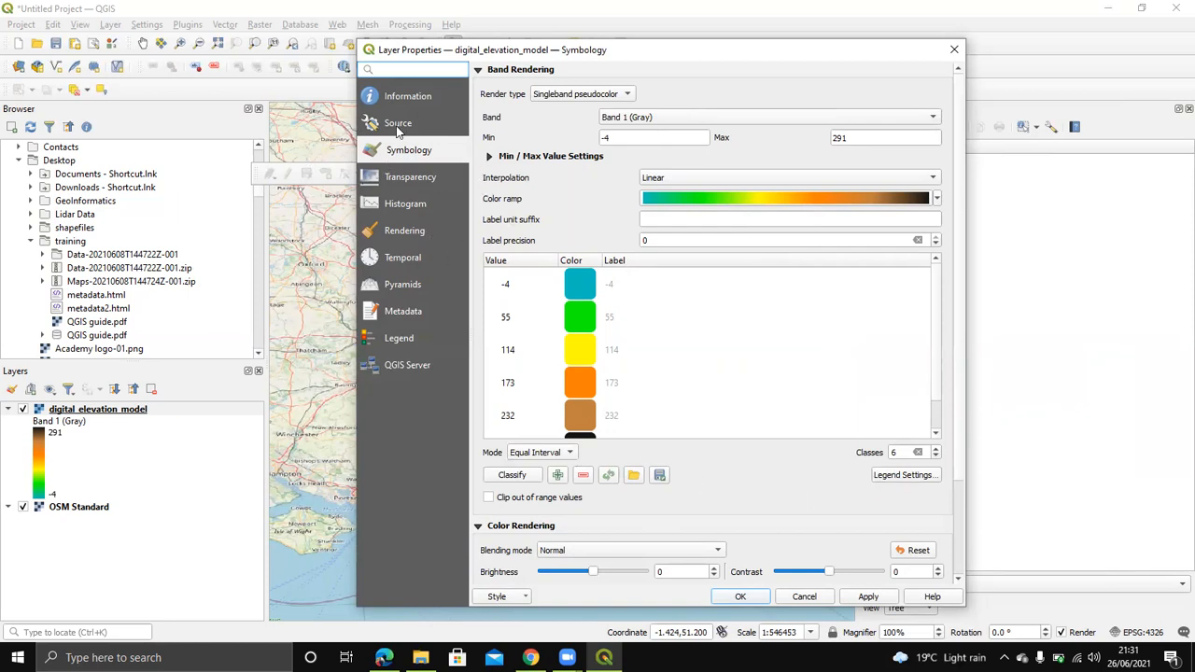
{"action": "left_click", "coordinate": [432, 213]}
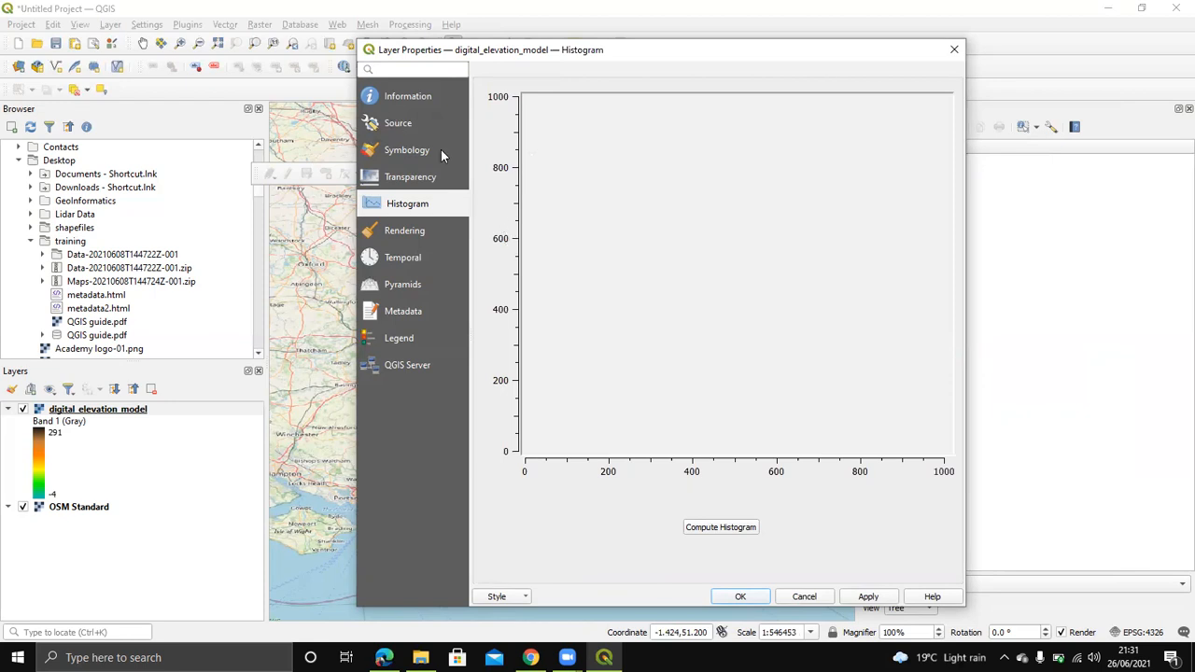
{"action": "left_click", "coordinate": [409, 95]}
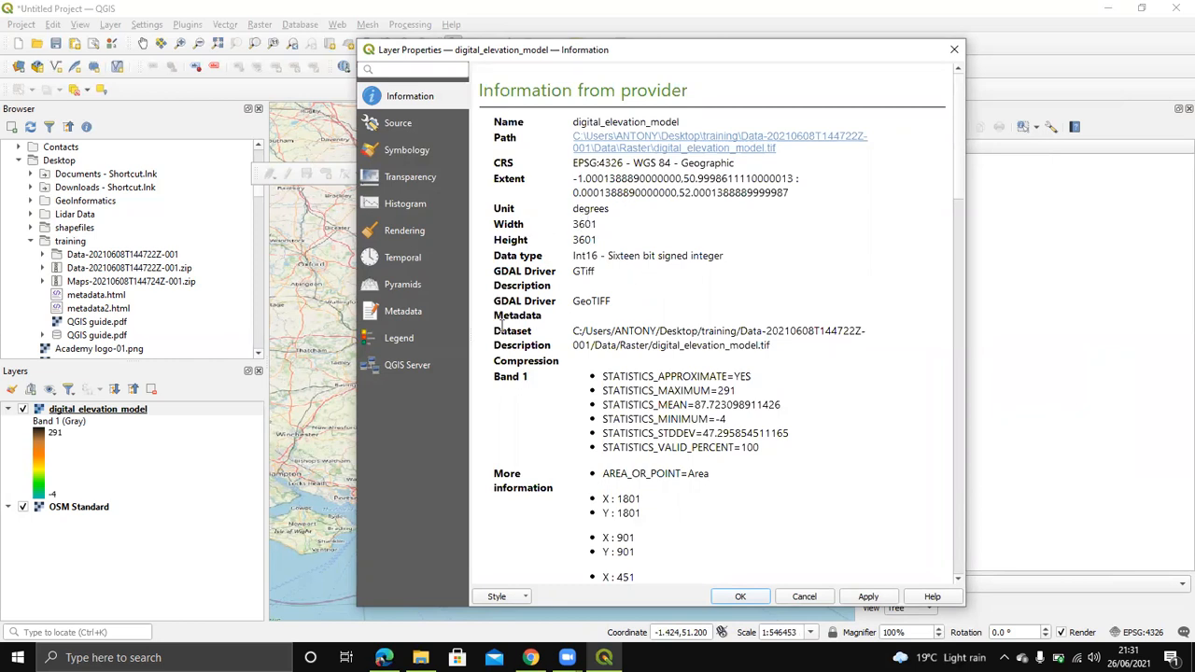
{"action": "scroll", "coordinate": [676, 418], "scroll_direction": "down", "scroll_amount": 8}
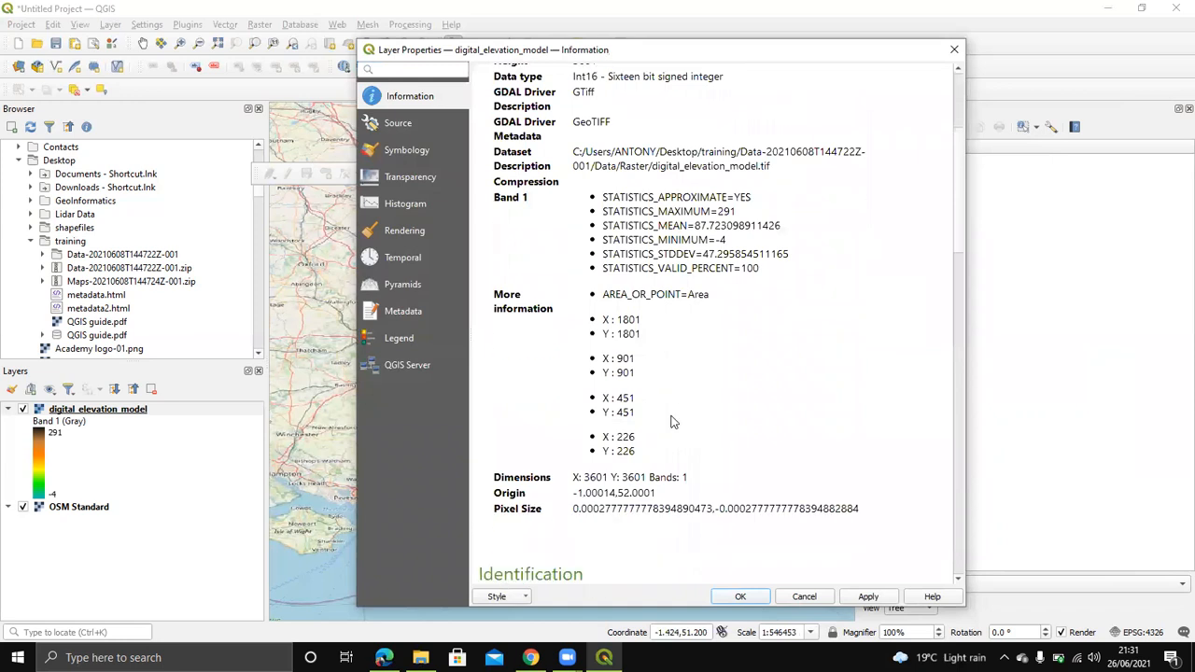
{"action": "scroll", "coordinate": [668, 413], "scroll_direction": "down", "scroll_amount": 2}
{"action": "scroll", "coordinate": [668, 409], "scroll_direction": "down", "scroll_amount": 4}
{"action": "scroll", "coordinate": [670, 374], "scroll_direction": "up", "scroll_amount": 4}
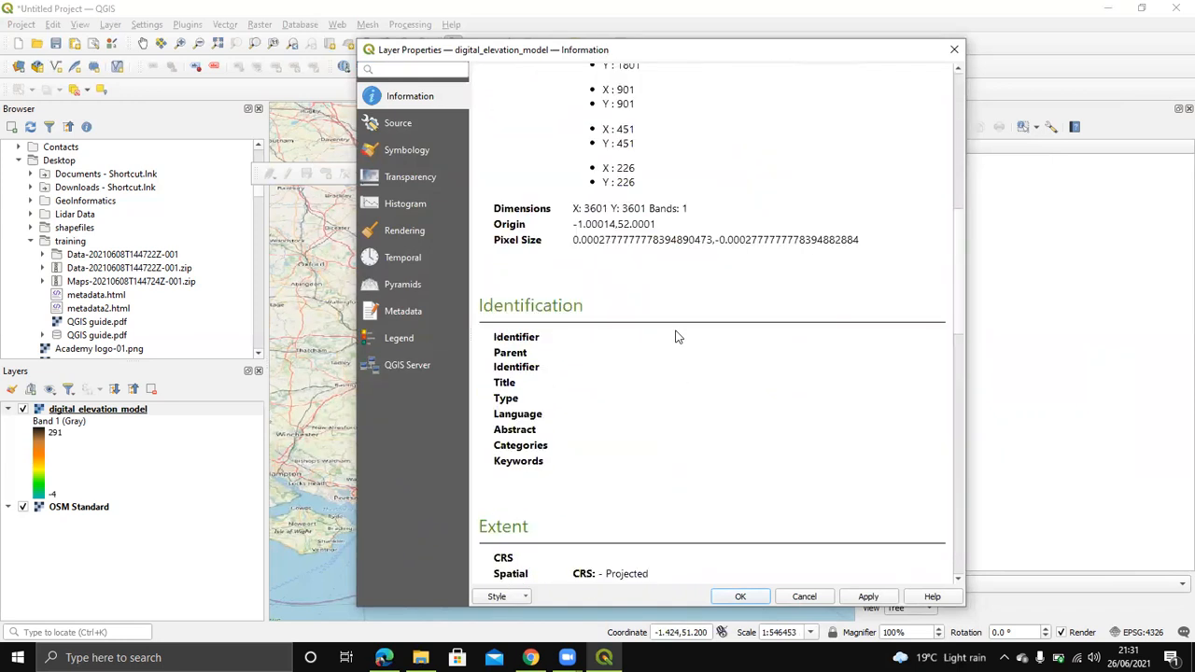
{"action": "left_click", "coordinate": [954, 50]}
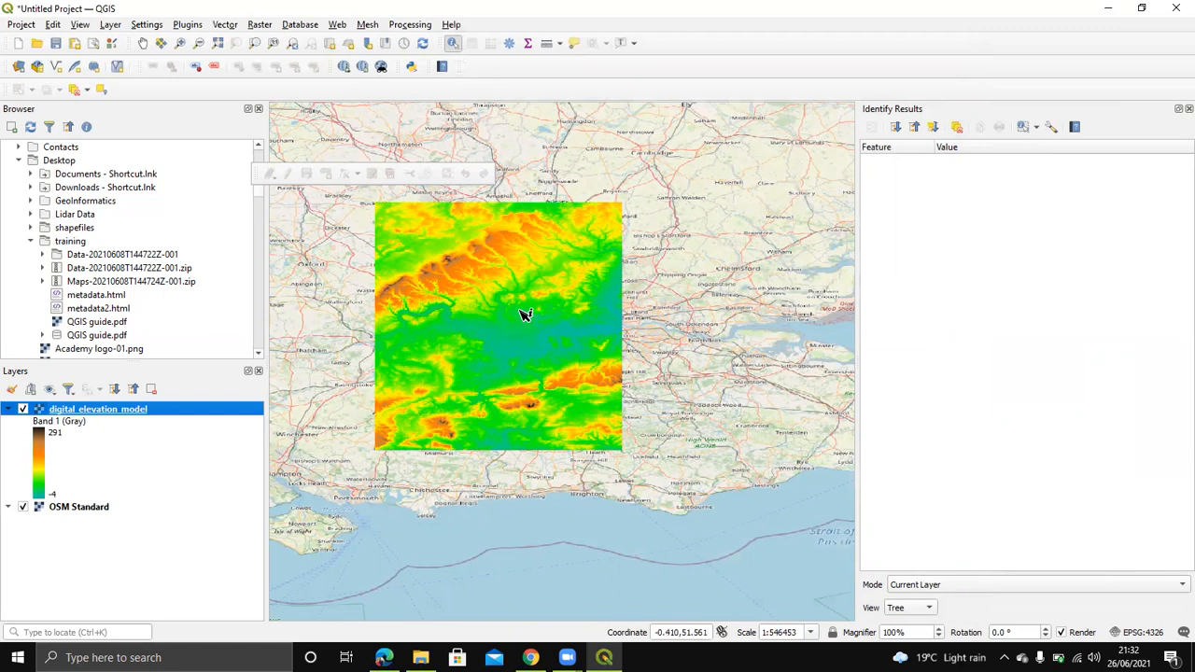
Step: Collapse the training folder and expand the shapefiles folder in the Browser to list its files
{"action": "scroll", "coordinate": [522, 315], "scroll_direction": "up", "scroll_amount": 1}
{"action": "left_click_drag", "start_coordinate": [662, 305], "coordinate": [664, 305]}
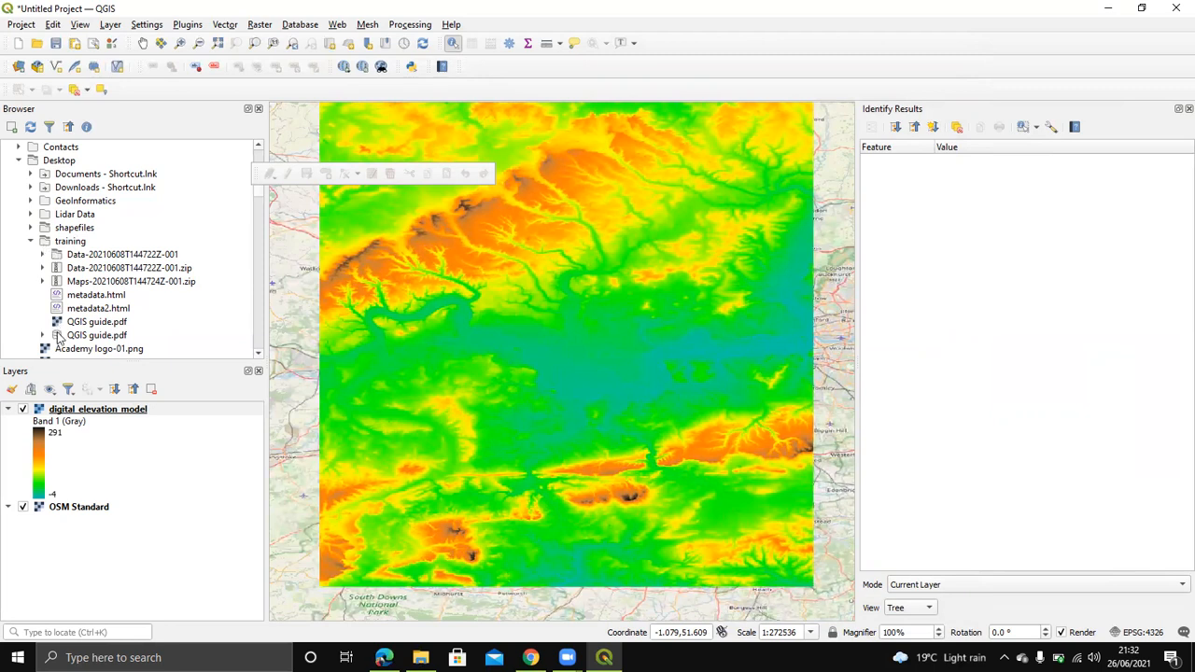
{"action": "scroll", "coordinate": [65, 322], "scroll_direction": "down", "scroll_amount": 3}
{"action": "scroll", "coordinate": [66, 322], "scroll_direction": "up", "scroll_amount": 3}
{"action": "left_click", "coordinate": [29, 241]}
{"action": "left_click", "coordinate": [30, 228]}
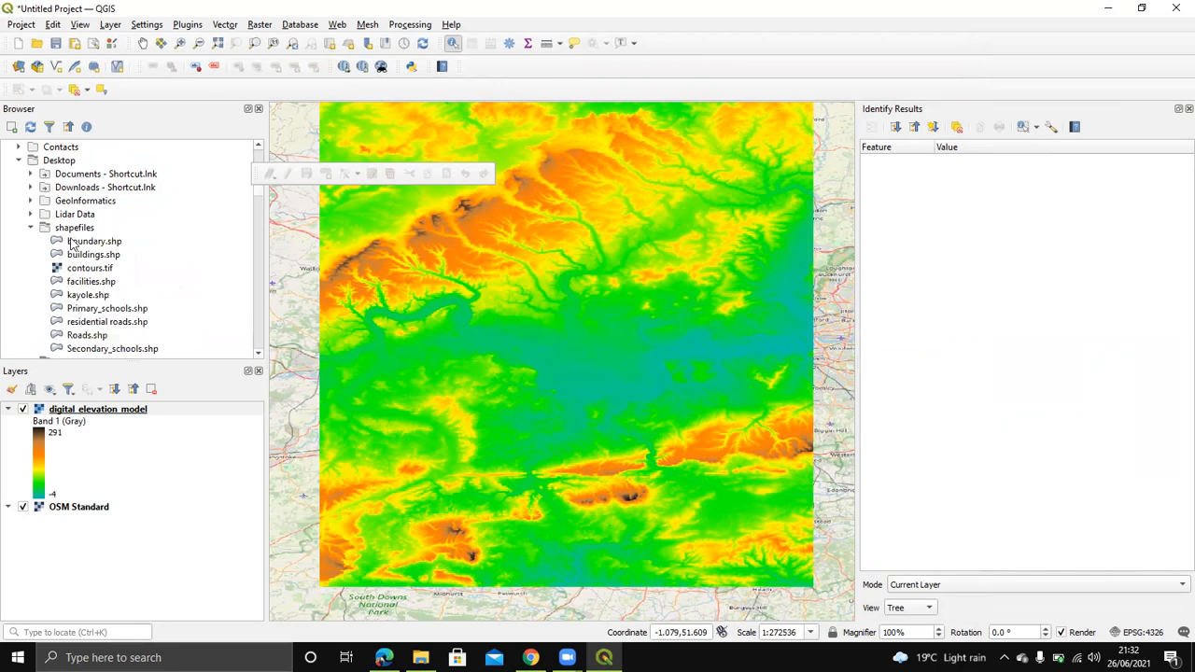
Step: Start a new shapefile from the shapefiles folder's context menu, then cancel the dialog
{"action": "right_click", "coordinate": [73, 228]}
{"action": "mouse_move", "coordinate": [110, 238]}
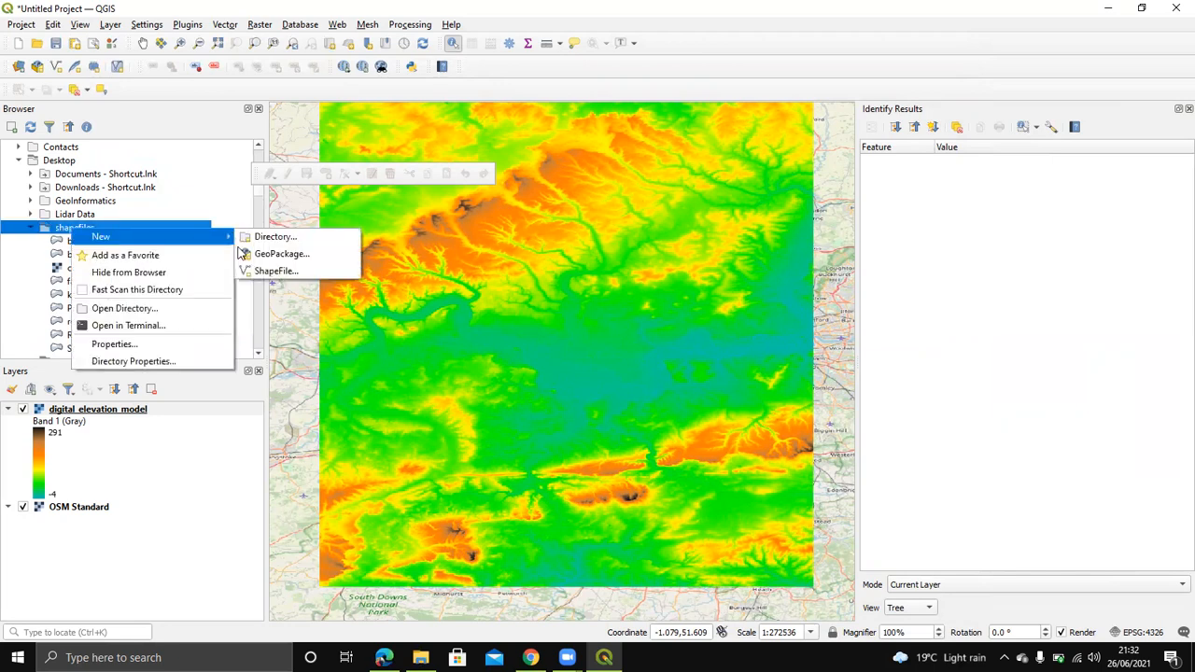
{"action": "left_click", "coordinate": [277, 271]}
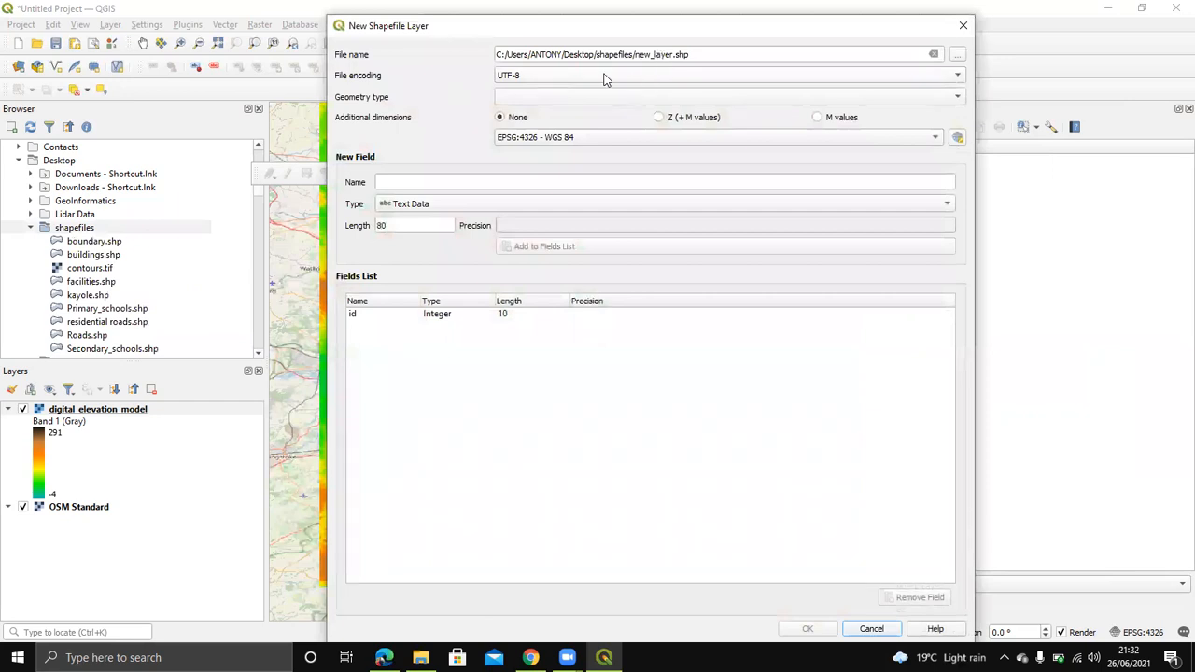
{"action": "left_click", "coordinate": [710, 53]}
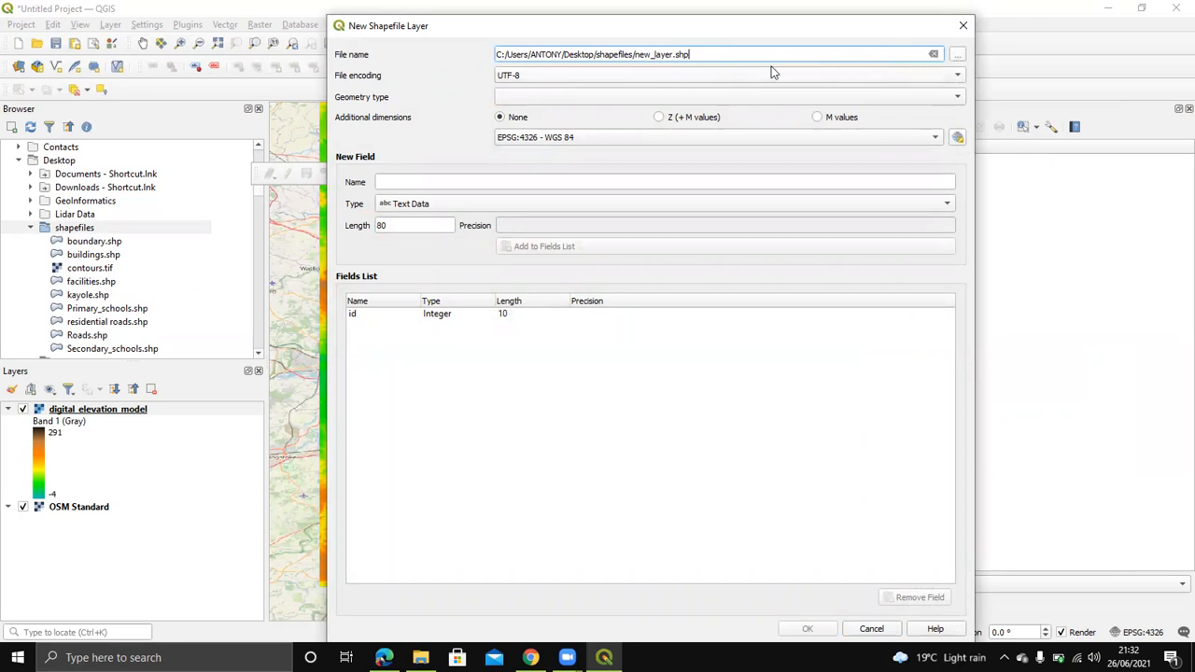
{"action": "left_click", "coordinate": [962, 25]}
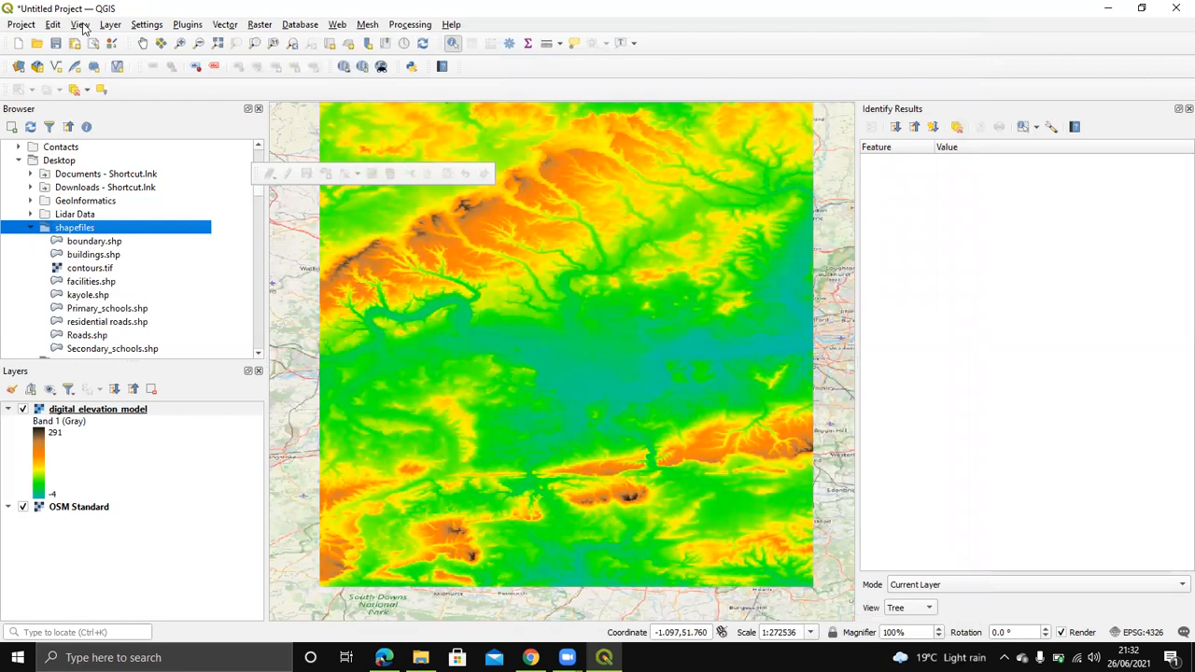
Step: Open a New Shapefile Layer dialog from Layer > Create Layer and name the file boundary1
{"action": "left_click", "coordinate": [110, 24]}
{"action": "mouse_move", "coordinate": [140, 58]}
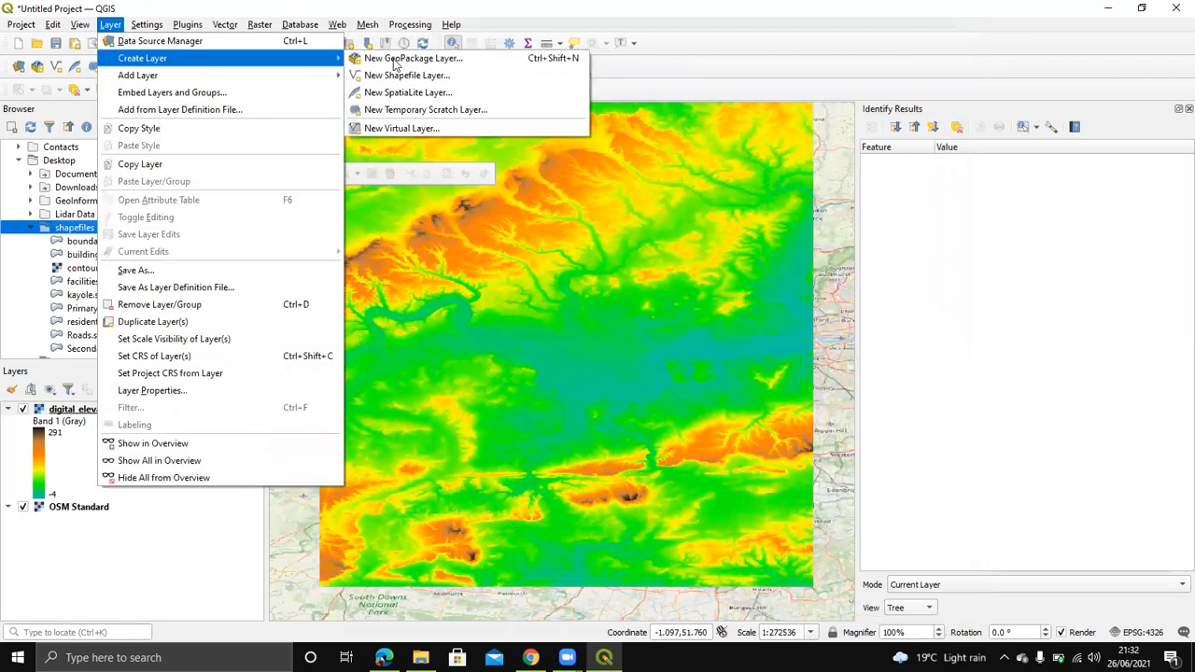
{"action": "left_click", "coordinate": [465, 77]}
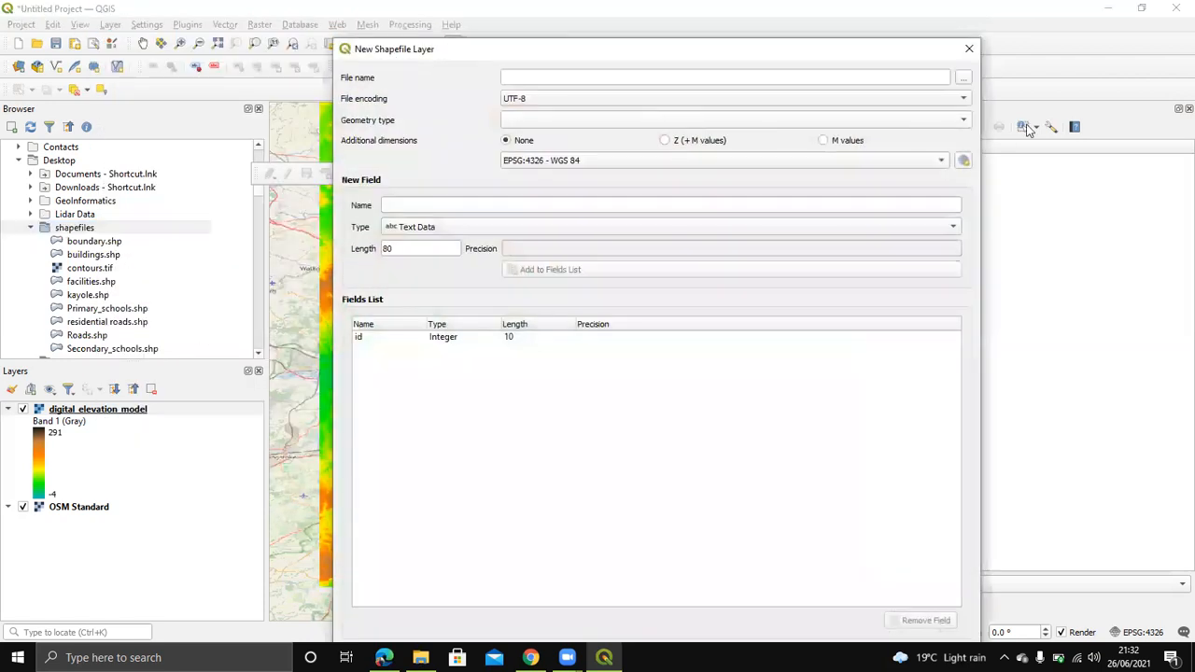
{"action": "left_click", "coordinate": [593, 77]}
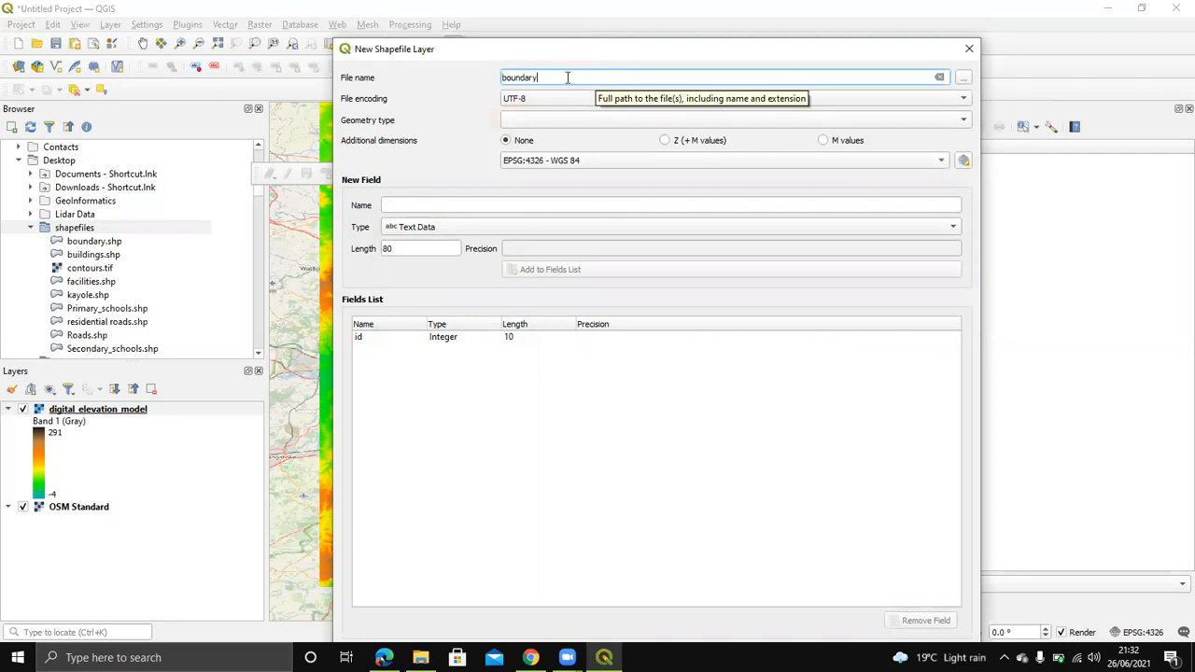
Step: Keep UTF-8 as the file encoding and reposition the dialog to see all its settings
{"action": "left_click", "coordinate": [955, 105]}
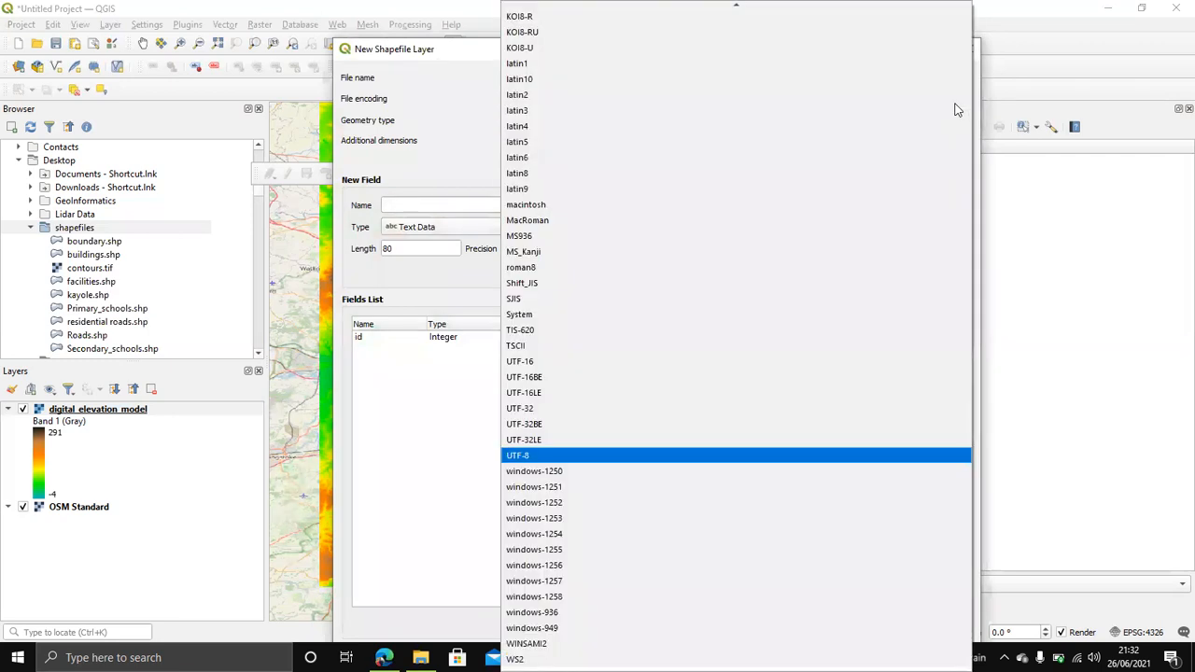
{"action": "left_click", "coordinate": [446, 465]}
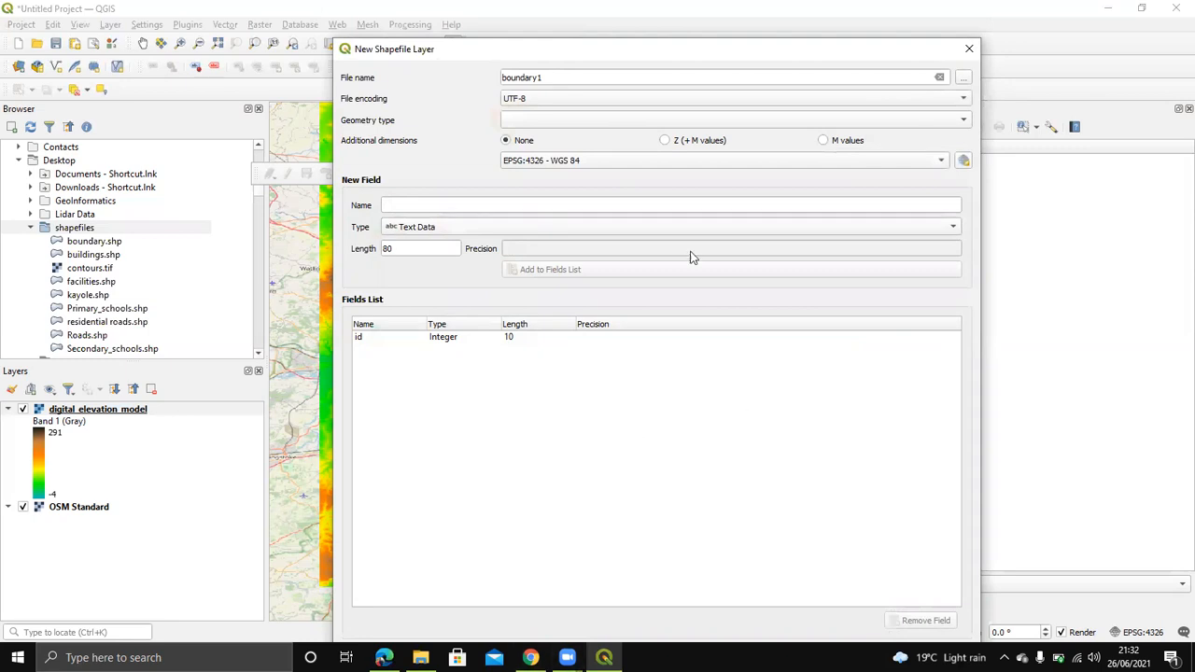
{"action": "left_click_drag", "start_coordinate": [736, 47], "coordinate": [740, 9]}
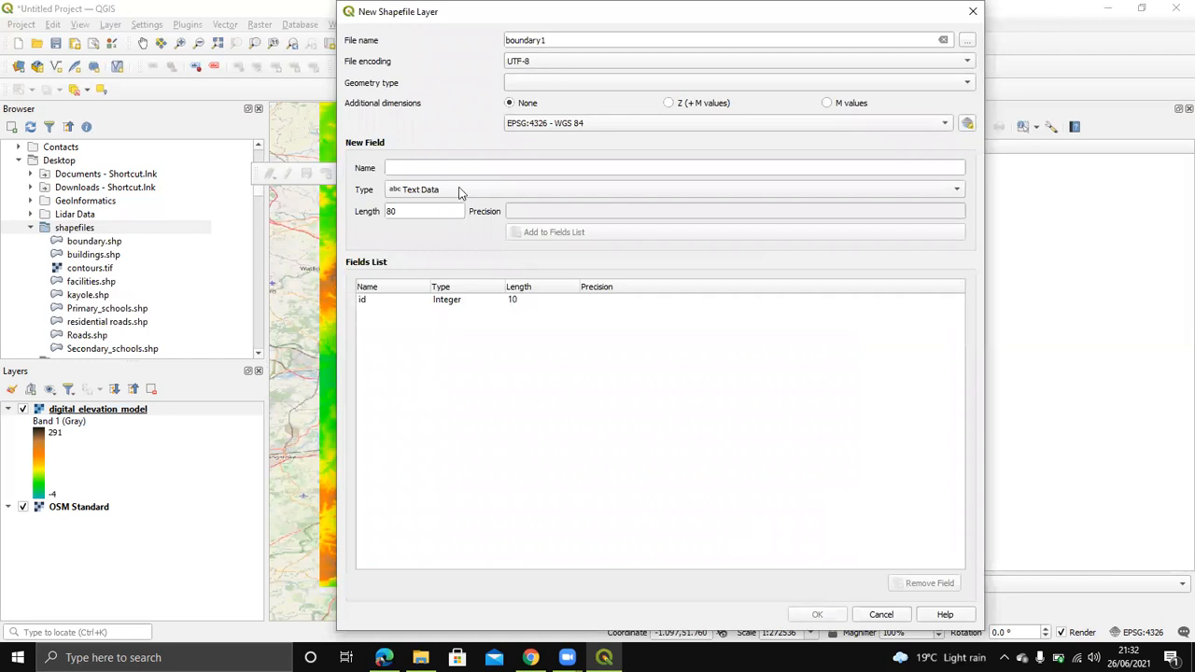
{"action": "left_click_drag", "start_coordinate": [733, 8], "coordinate": [734, 28]}
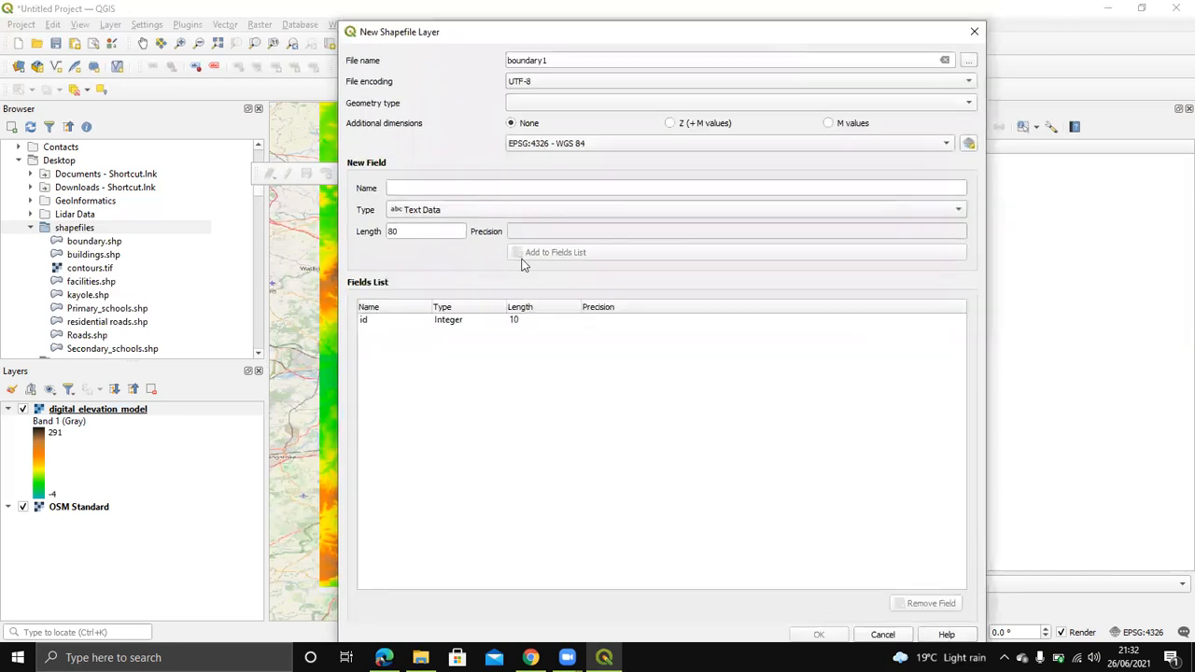
{"action": "left_click", "coordinate": [400, 187]}
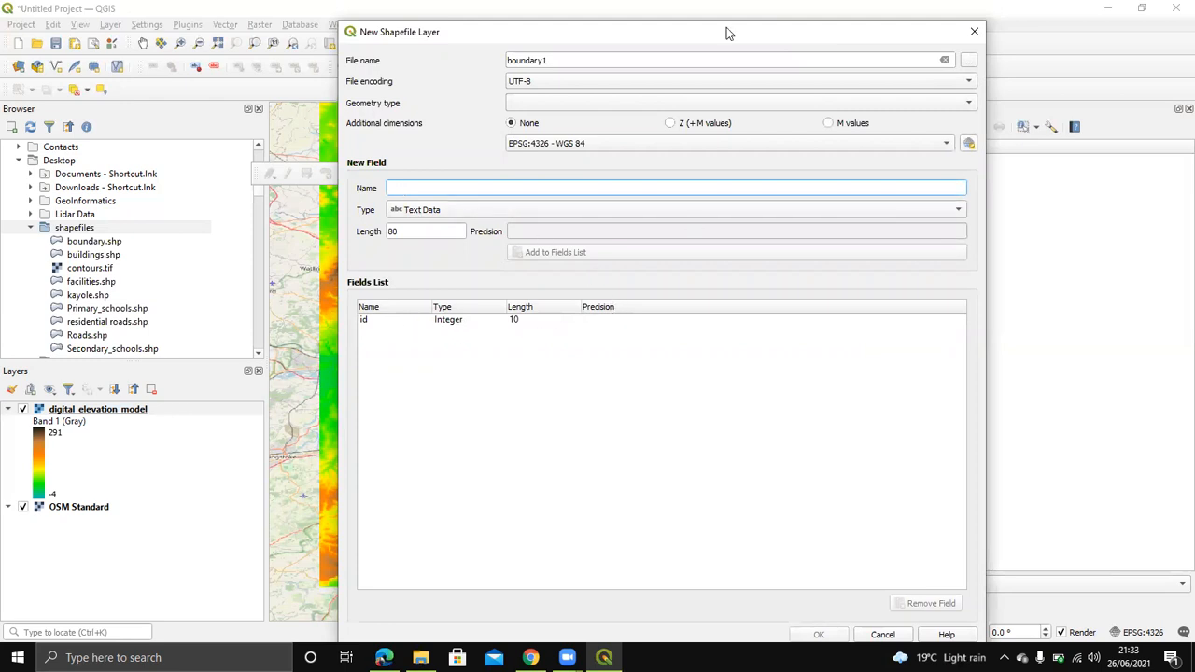
Step: Set boundary1 to be saved in the Desktop\shapefiles folder
{"action": "left_click", "coordinate": [967, 62]}
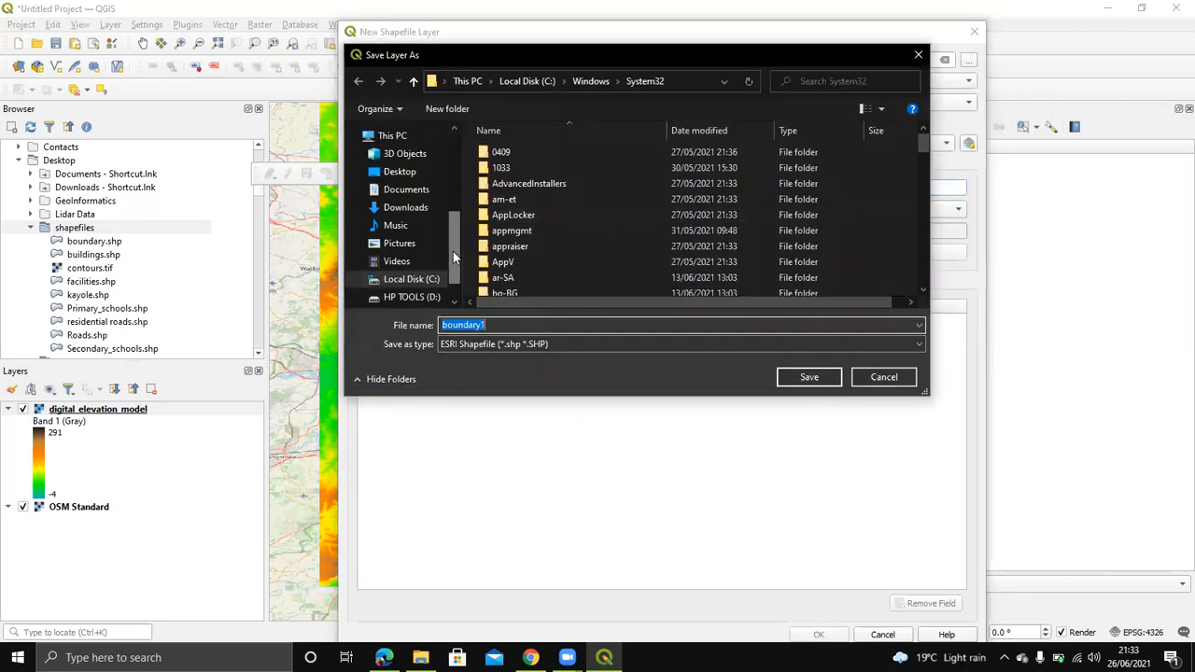
{"action": "left_click", "coordinate": [402, 172]}
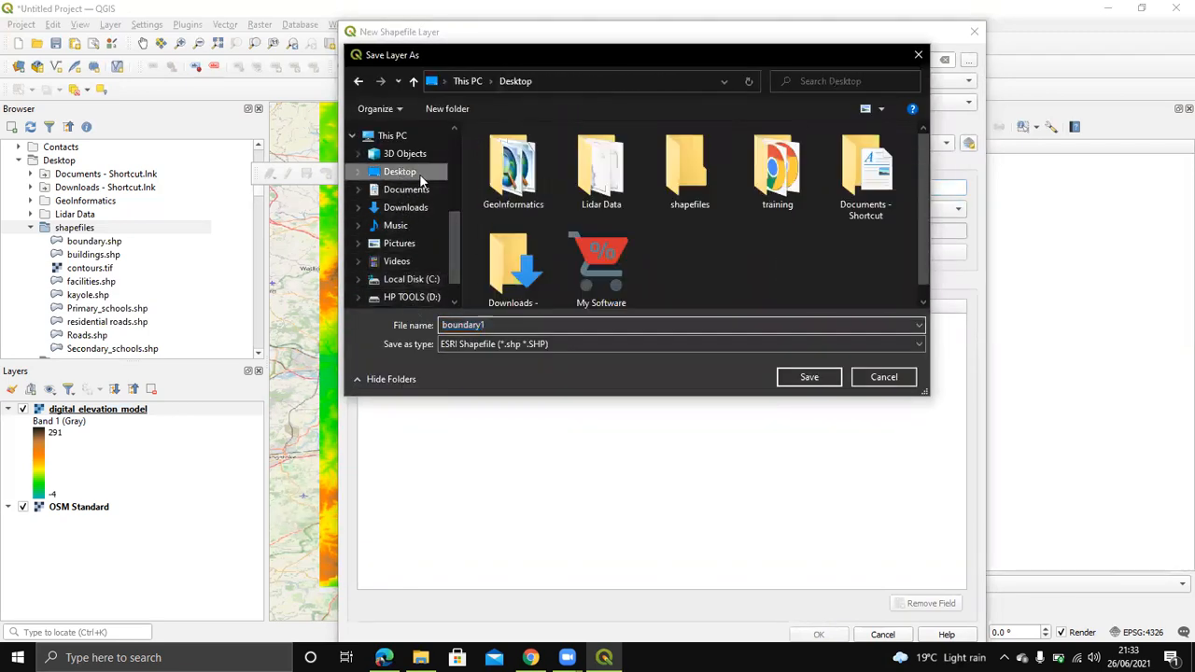
{"action": "double_click", "coordinate": [688, 170]}
{"action": "left_click", "coordinate": [809, 377]}
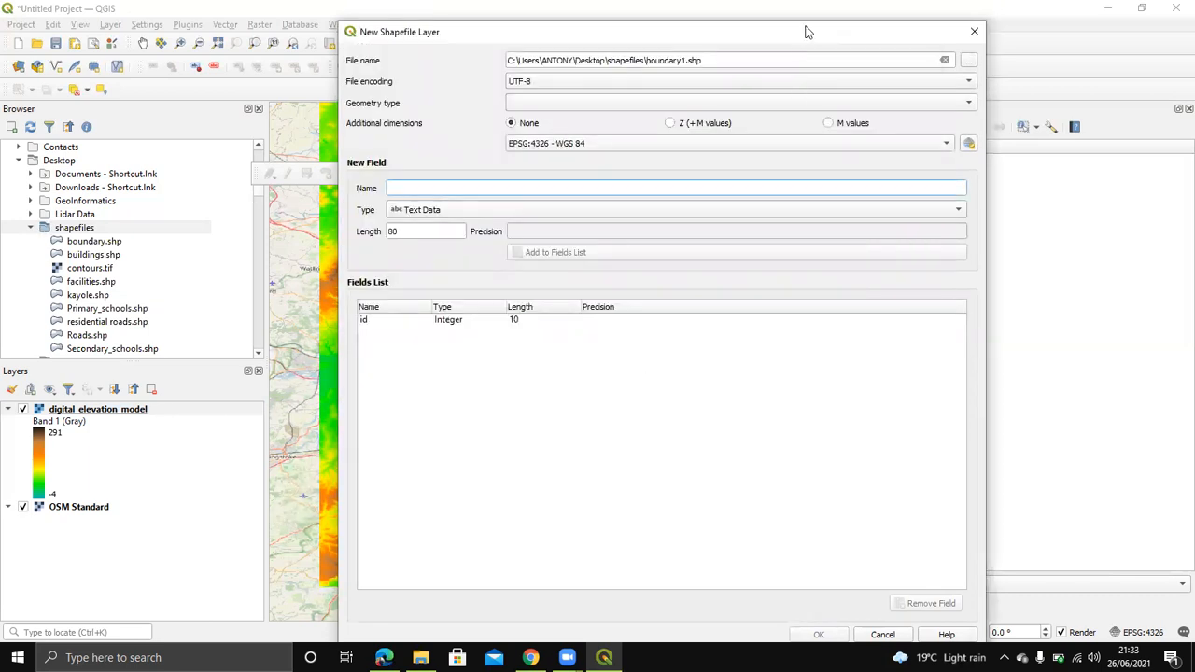
Step: Add a 'name' field of length 100, choose Polygon geometry, and create the layer
{"action": "left_click_drag", "start_coordinate": [808, 33], "coordinate": [826, 13]}
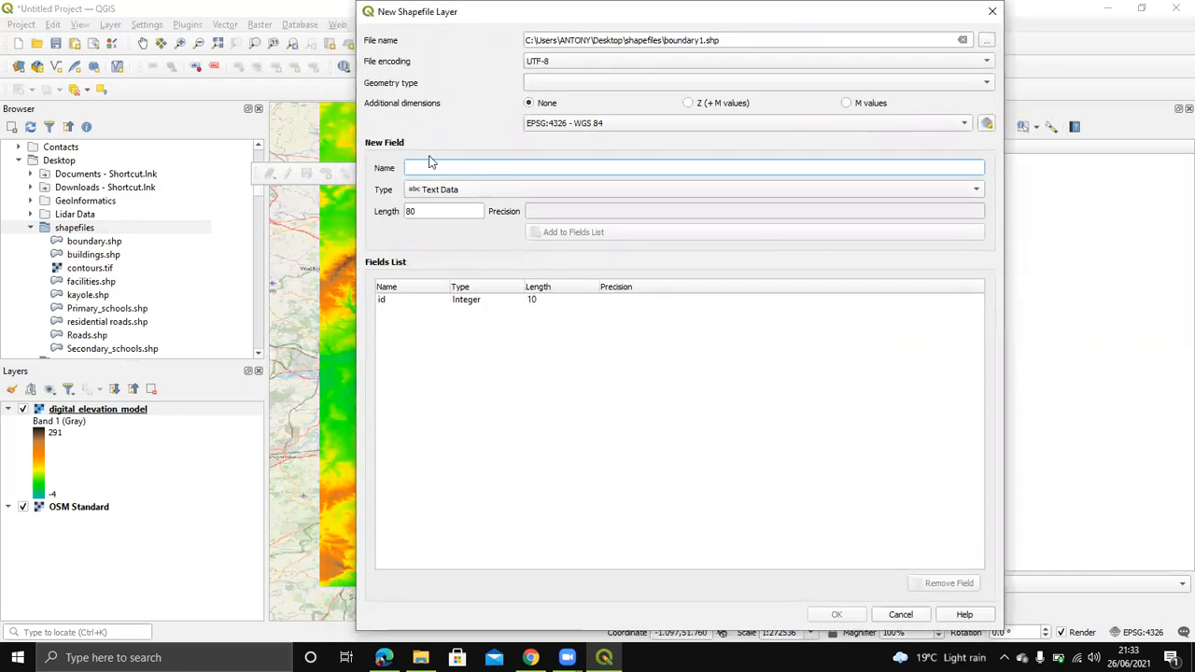
{"action": "type", "text": "name"}
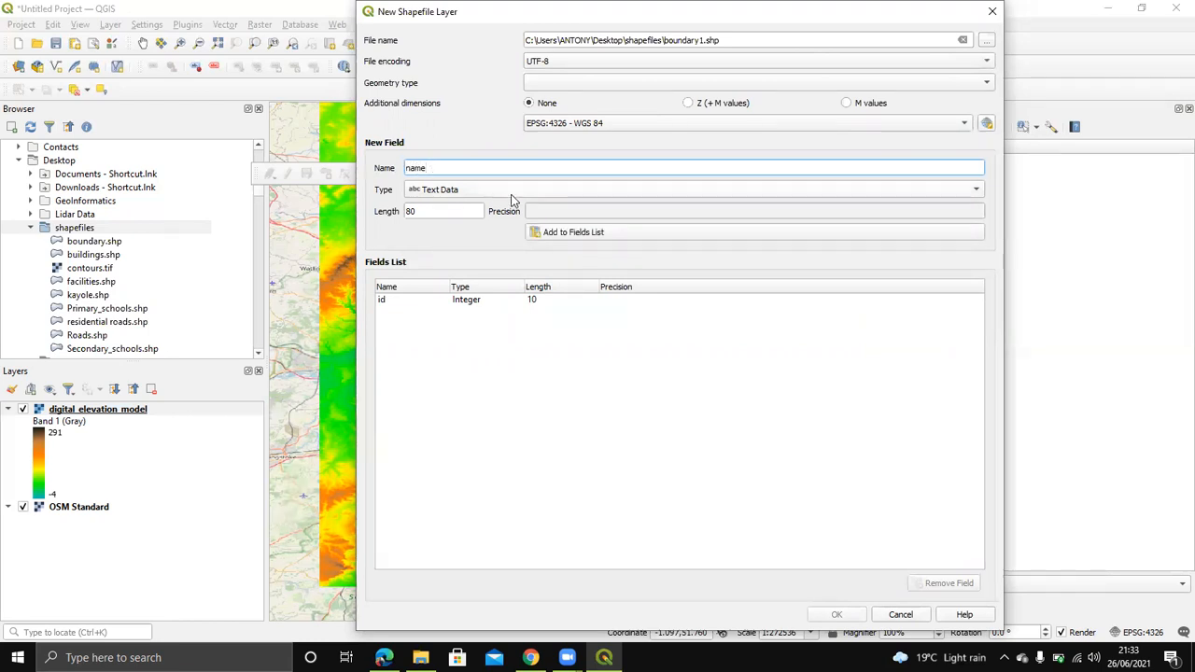
{"action": "left_click", "coordinate": [442, 211]}
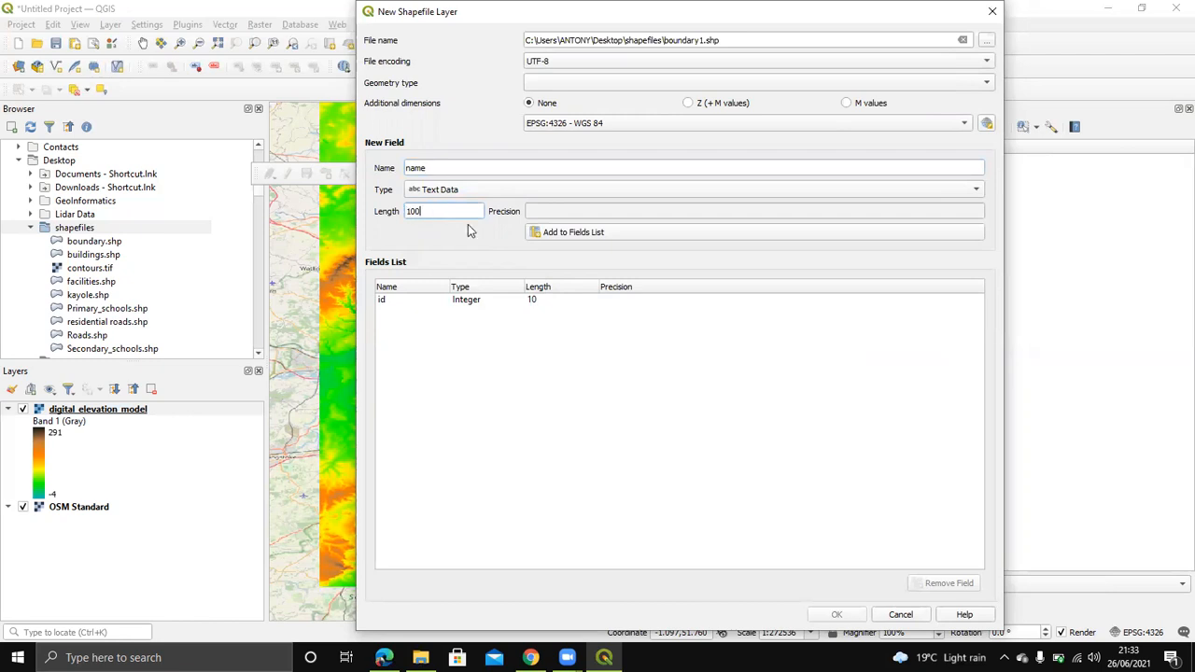
{"action": "left_click", "coordinate": [557, 232]}
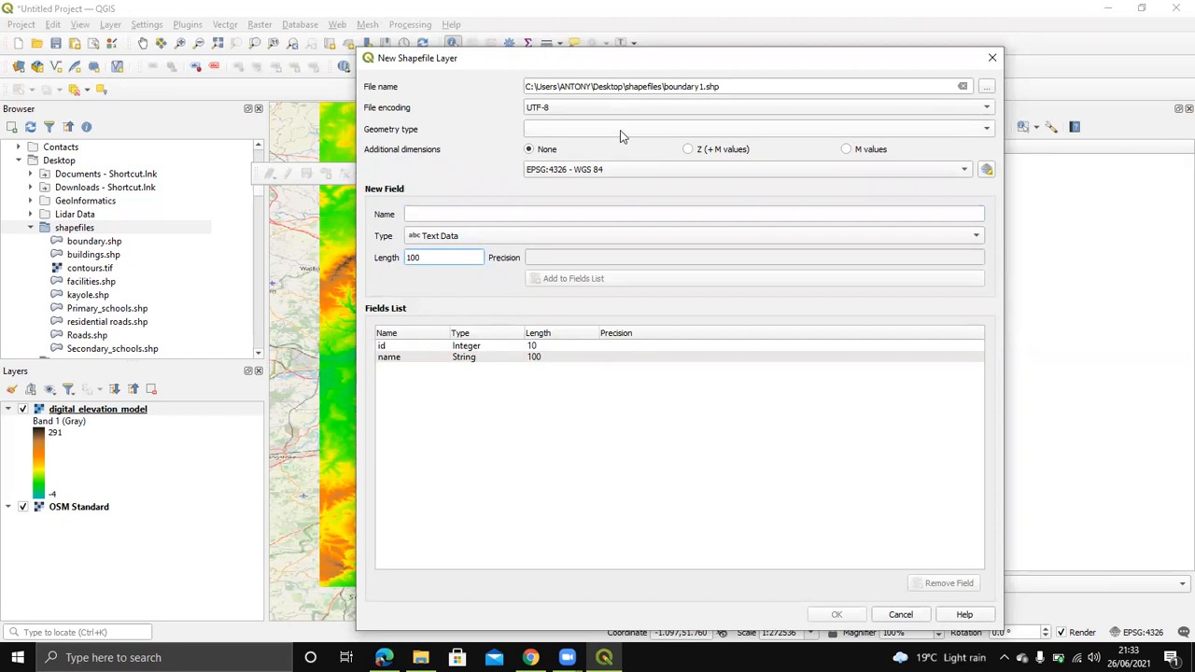
{"action": "left_click", "coordinate": [620, 130]}
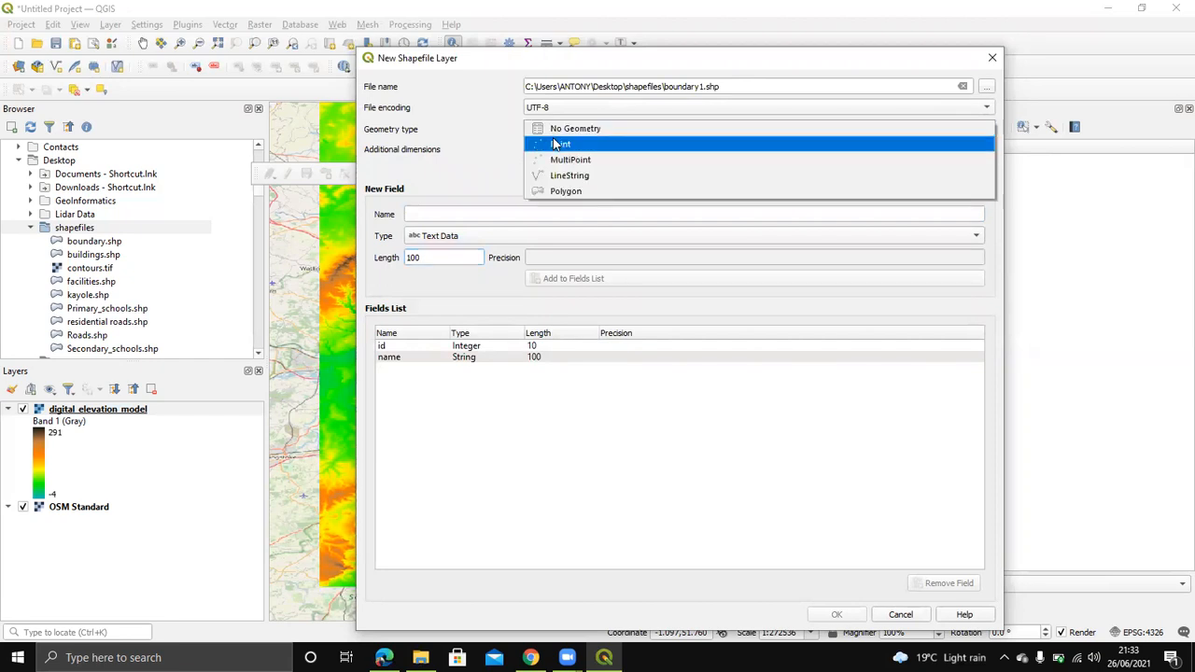
{"action": "left_click", "coordinate": [560, 192]}
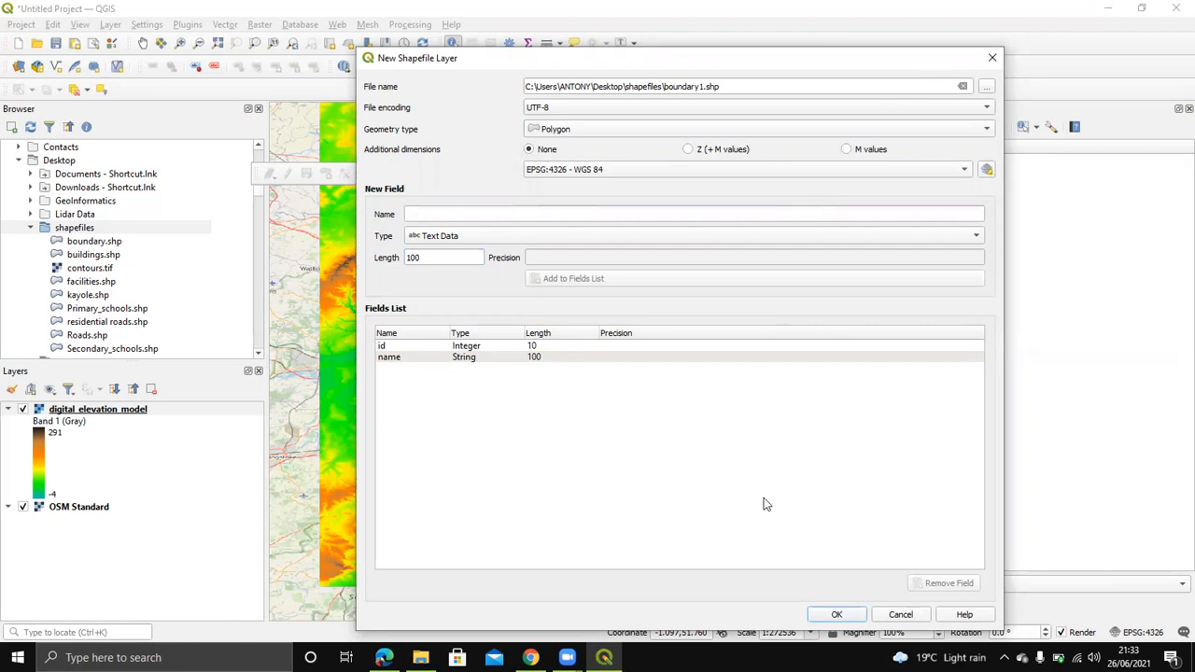
{"action": "left_click", "coordinate": [838, 614]}
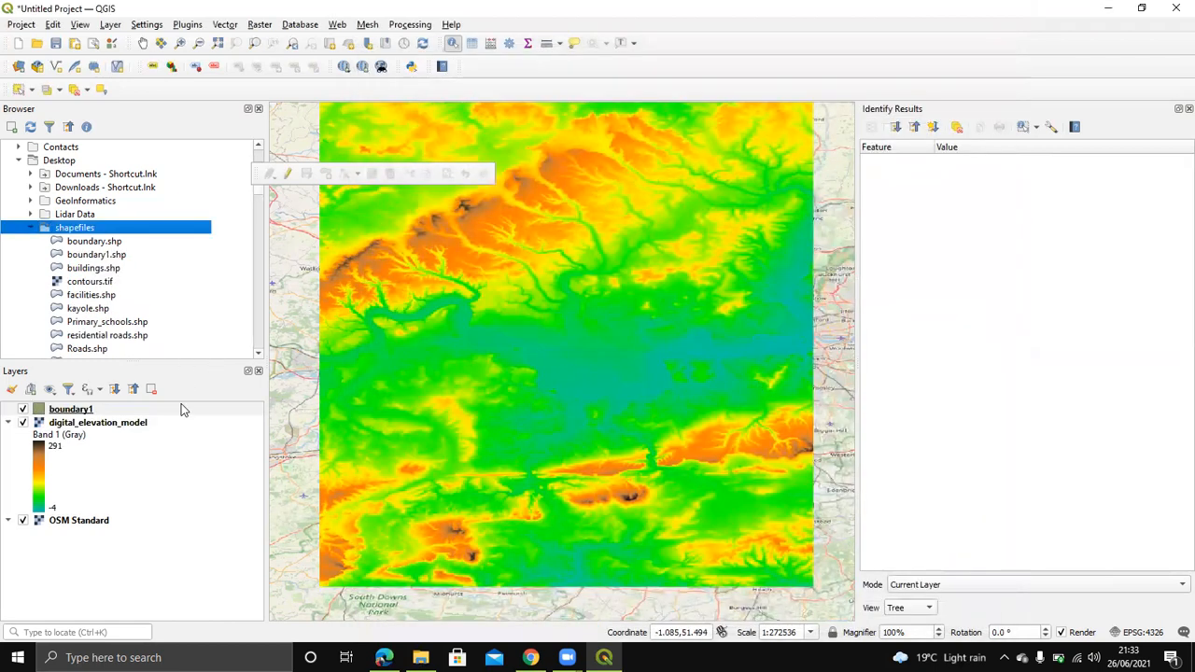
{"action": "right_click", "coordinate": [52, 410]}
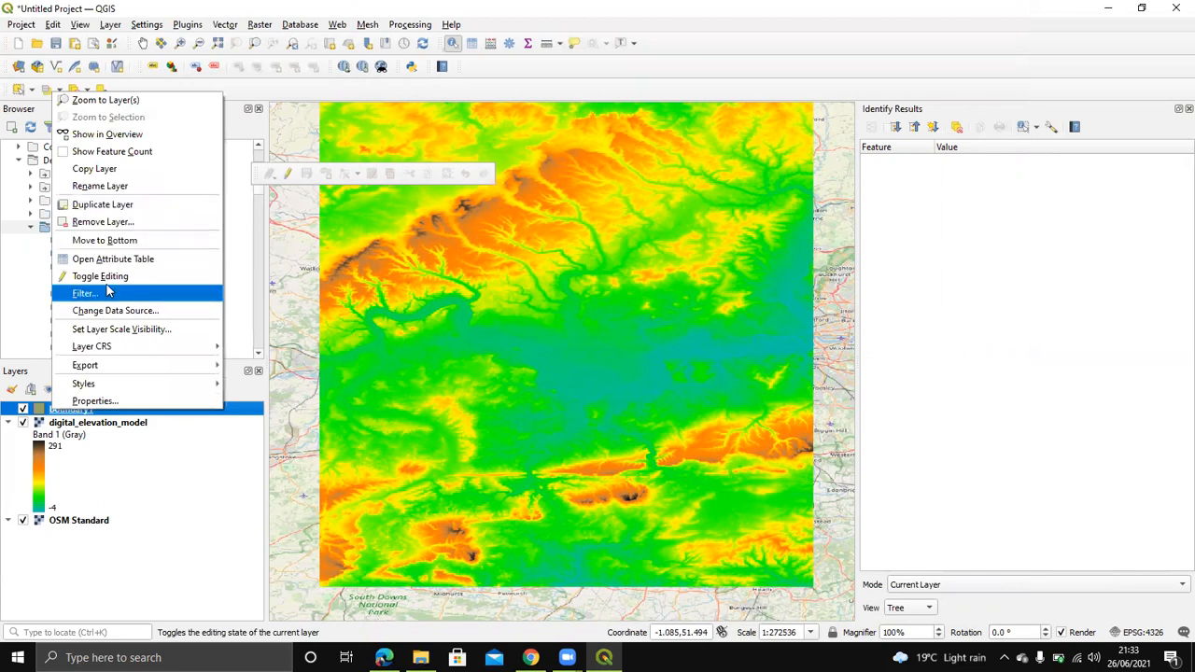
Step: Turn on editing for boundary1 and sketch a six-vertex polygon across the middle of the elevation map
{"action": "left_click", "coordinate": [100, 277]}
{"action": "left_click", "coordinate": [326, 173]}
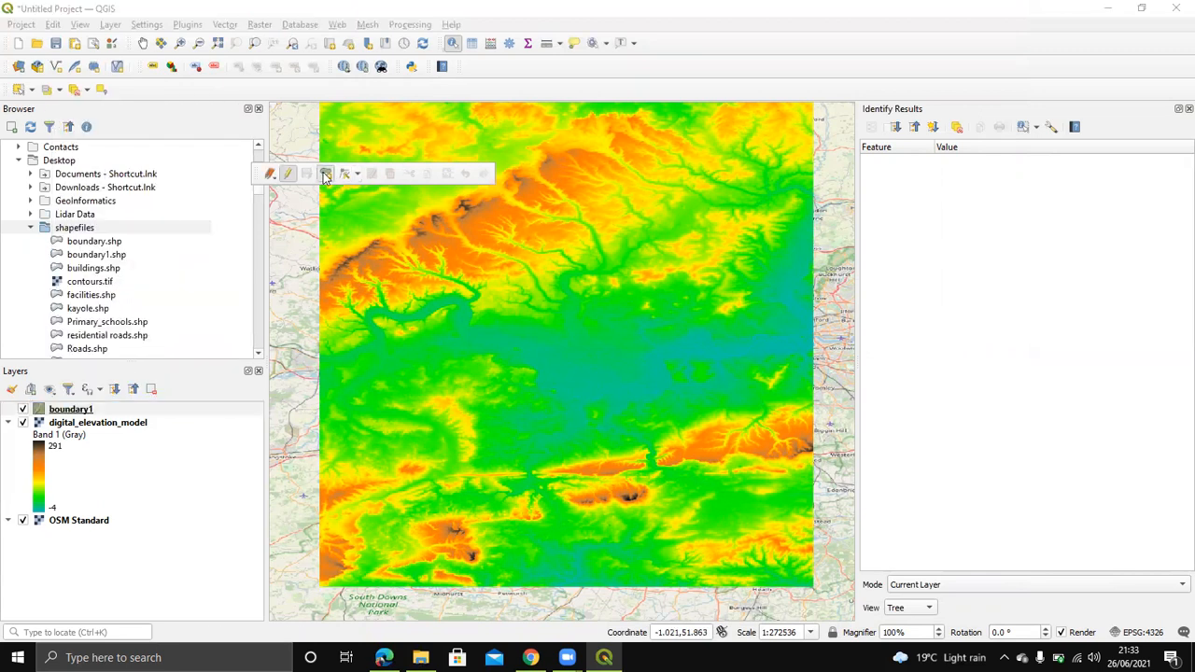
{"action": "left_click", "coordinate": [504, 250]}
{"action": "left_click", "coordinate": [445, 369]}
{"action": "left_click", "coordinate": [566, 468]}
{"action": "left_click", "coordinate": [718, 472]}
{"action": "left_click", "coordinate": [725, 357]}
{"action": "left_click", "coordinate": [662, 230]}
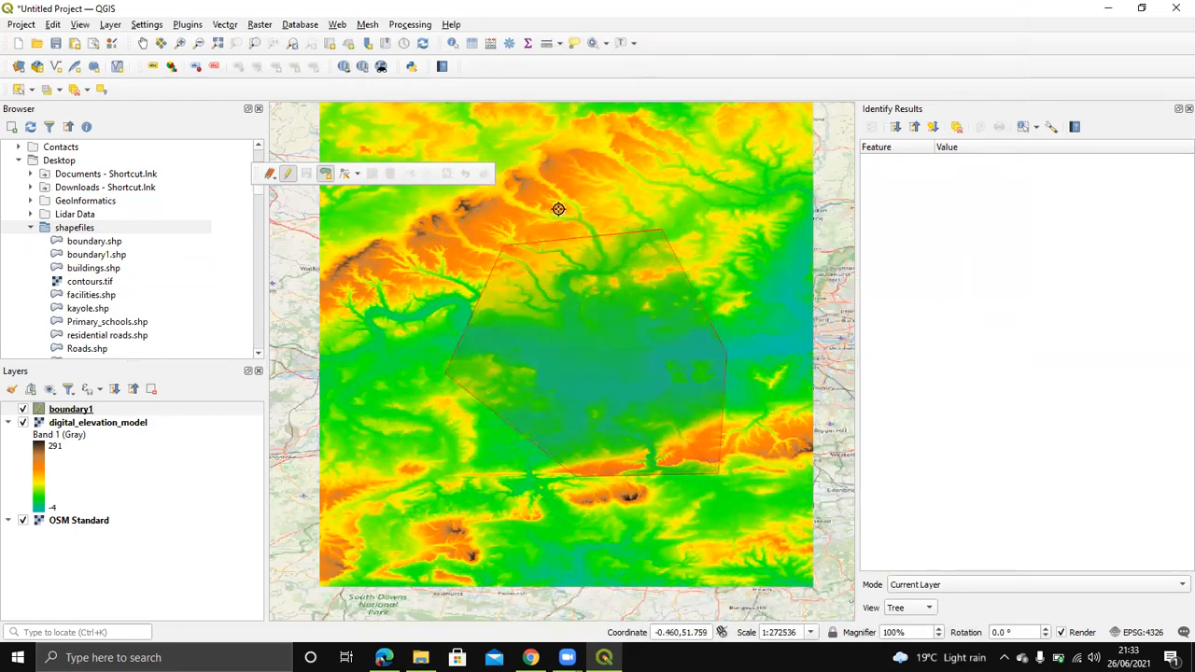
{"action": "right_click", "coordinate": [530, 249]}
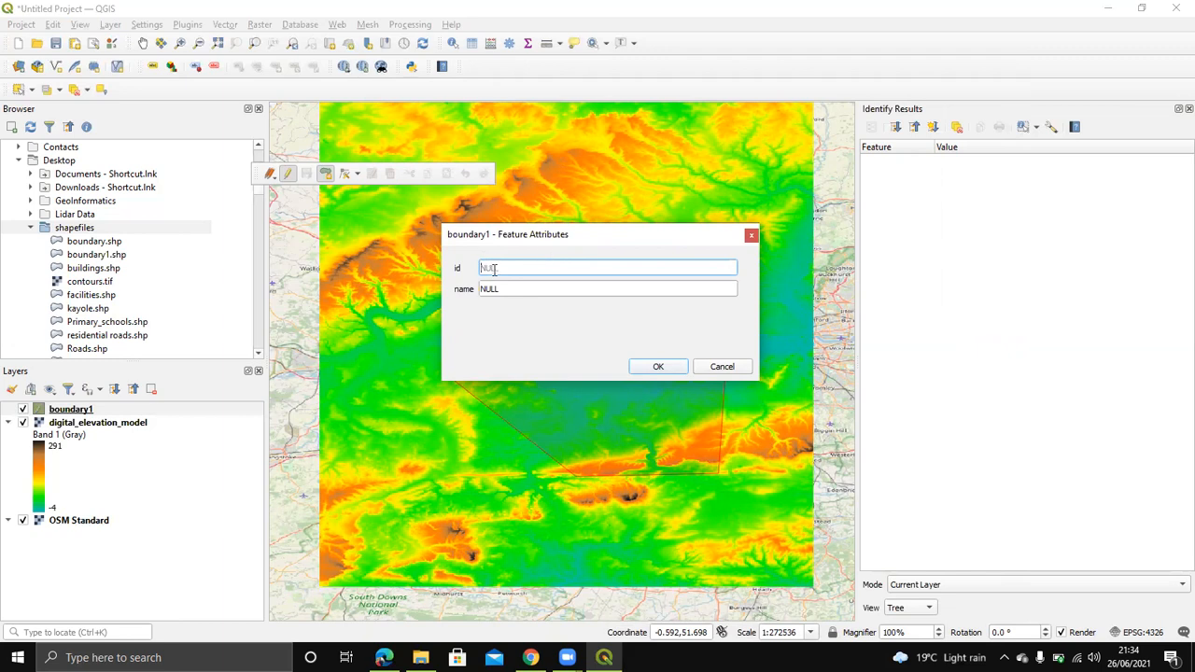
Step: Enter id 1 and name 'test' as the polygon's attributes and confirm
{"action": "type", "text": "12"}
{"action": "left_click", "coordinate": [508, 288]}
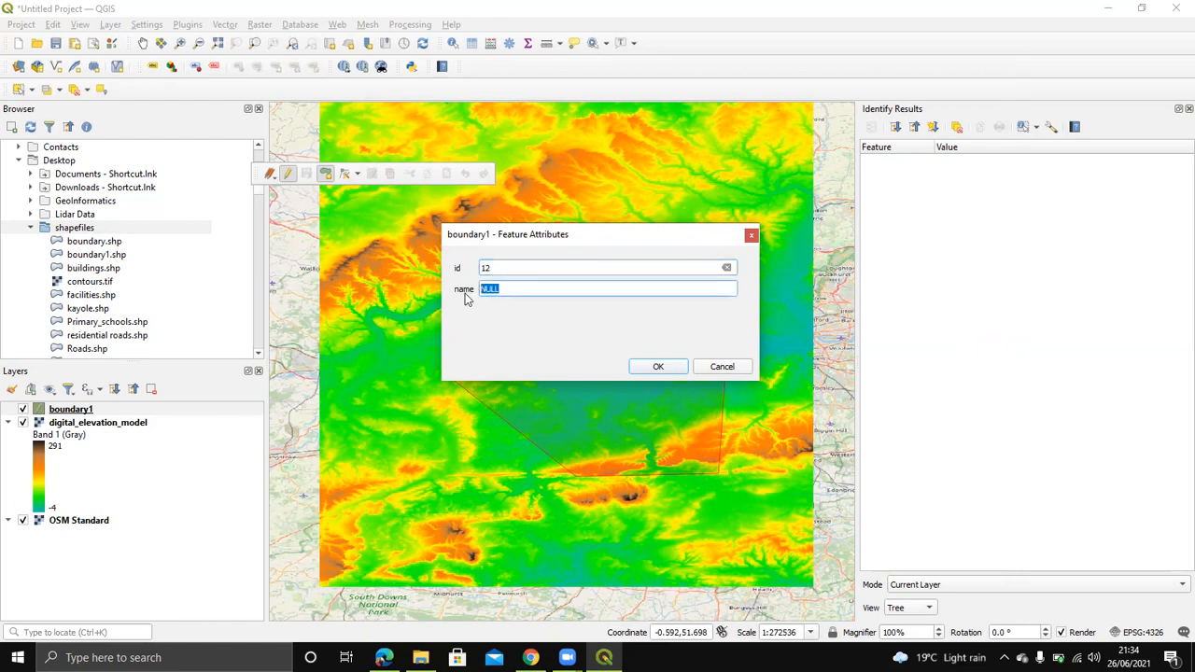
{"action": "type", "text": "t"}
{"action": "left_click", "coordinate": [495, 268]}
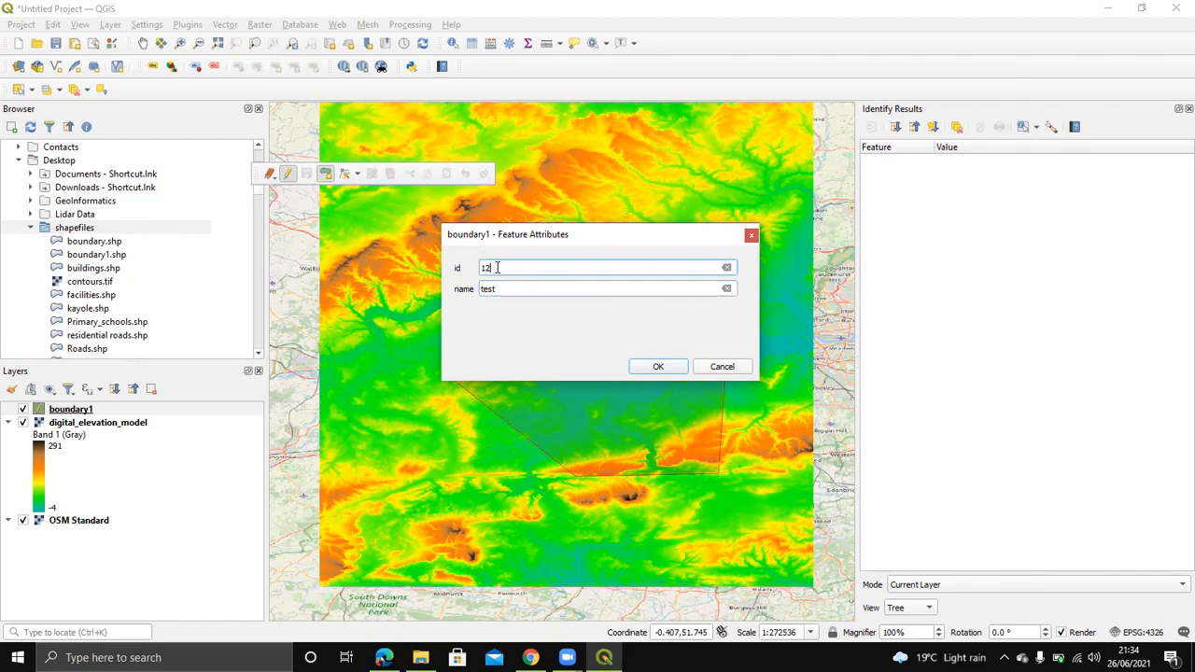
{"action": "left_click", "coordinate": [664, 367]}
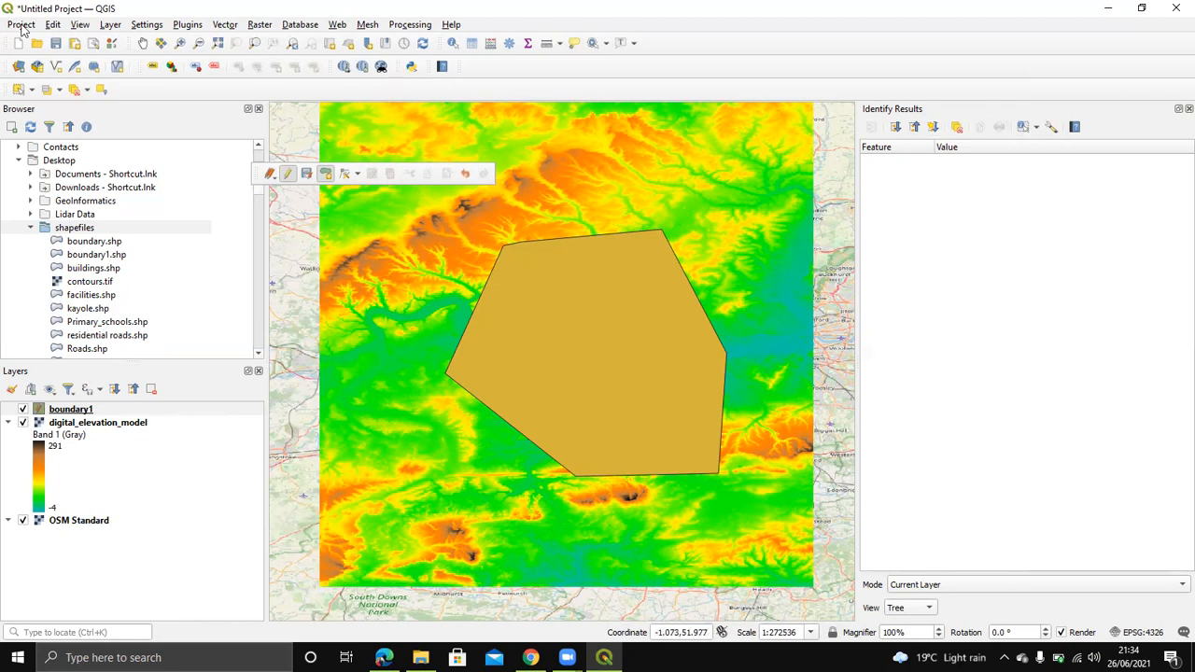
Step: Show the Processing Toolbox panel from View > Panels
{"action": "left_click", "coordinate": [80, 25]}
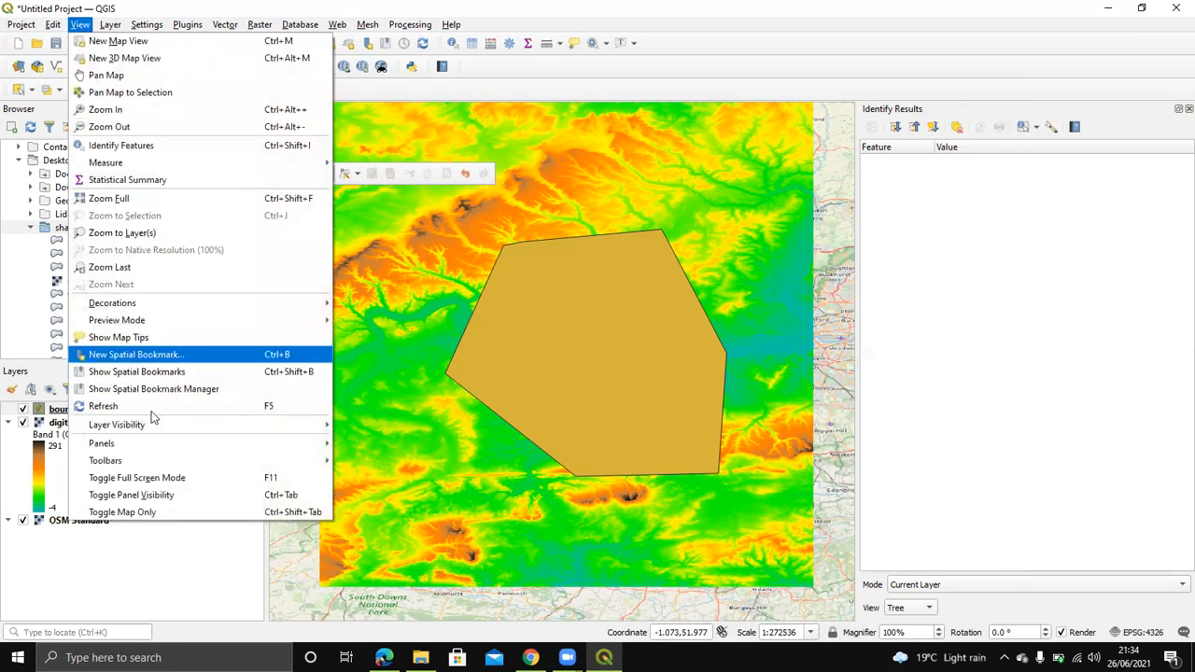
{"action": "mouse_move", "coordinate": [159, 443]}
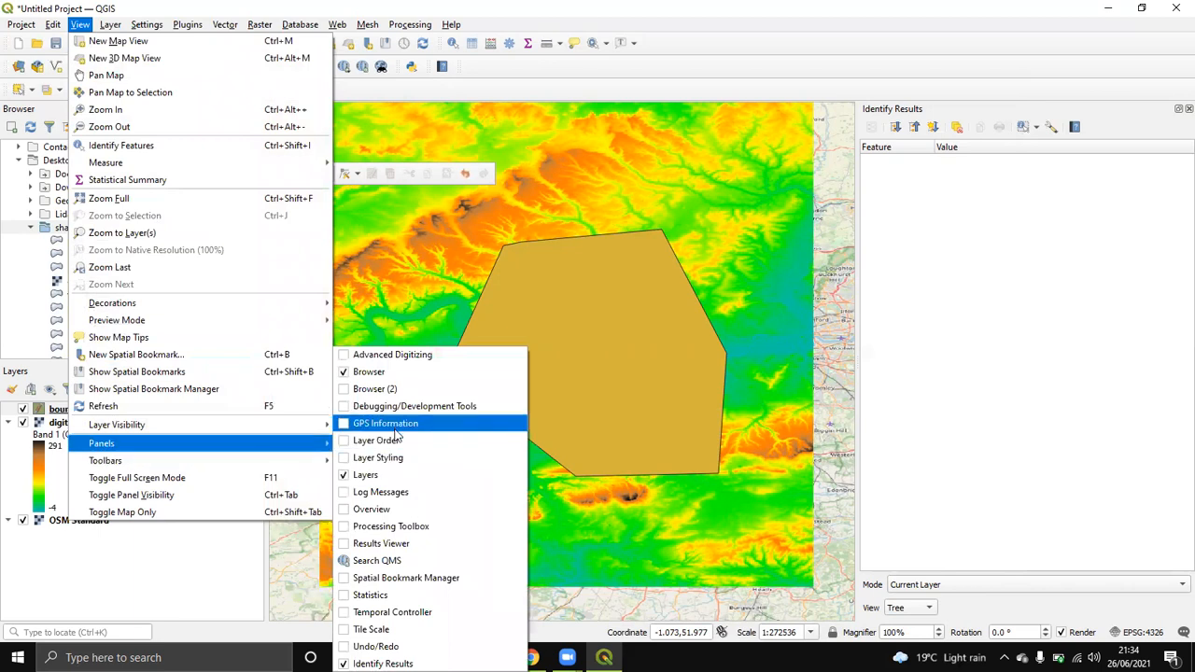
{"action": "left_click", "coordinate": [394, 526]}
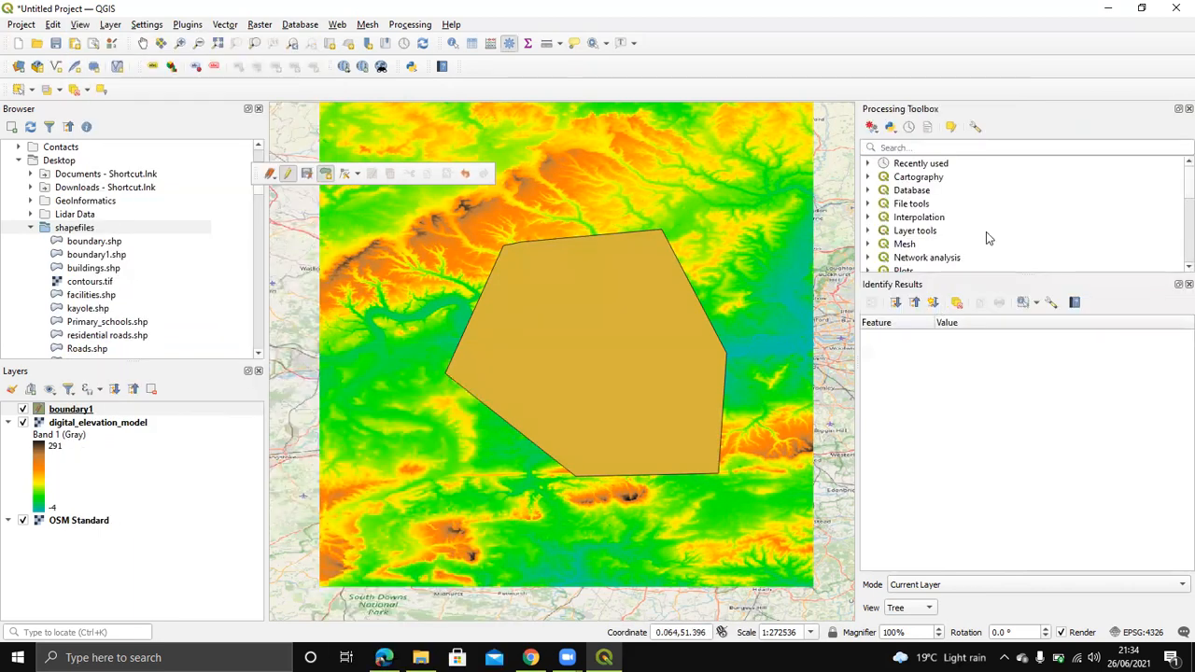
Step: Search the toolbox for 'clip' and open GDAL's Clip raster by mask layer tool
{"action": "left_click", "coordinate": [929, 146]}
{"action": "type", "text": "clip"}
{"action": "double_click", "coordinate": [956, 177]}
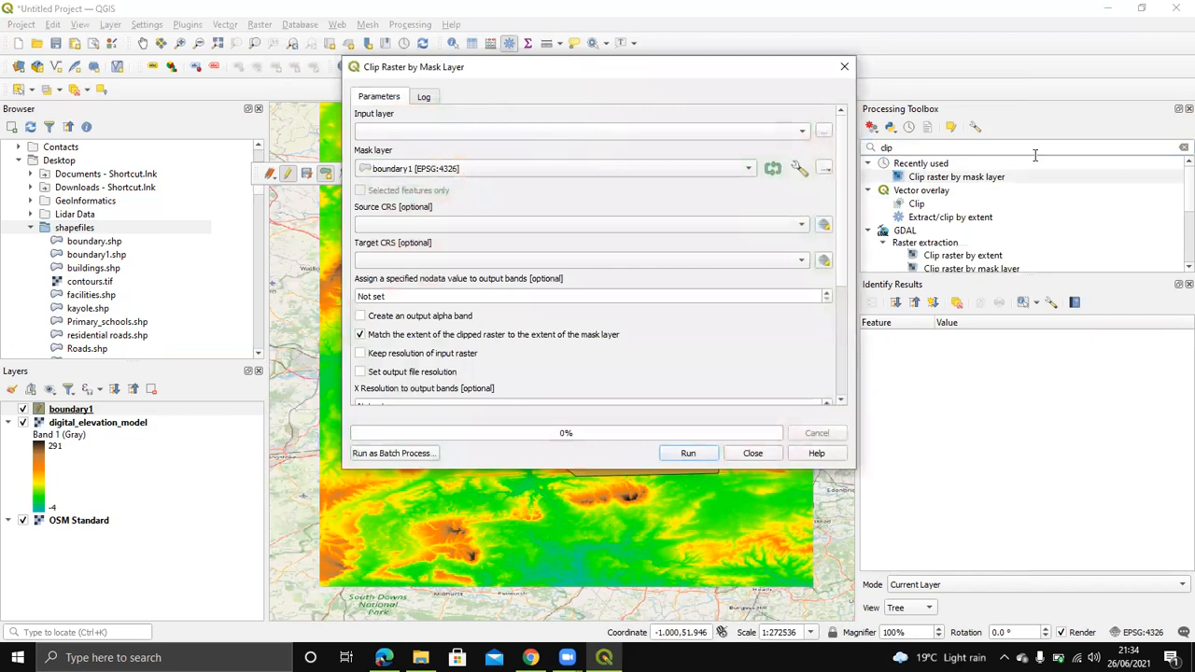
{"action": "left_click", "coordinate": [844, 66]}
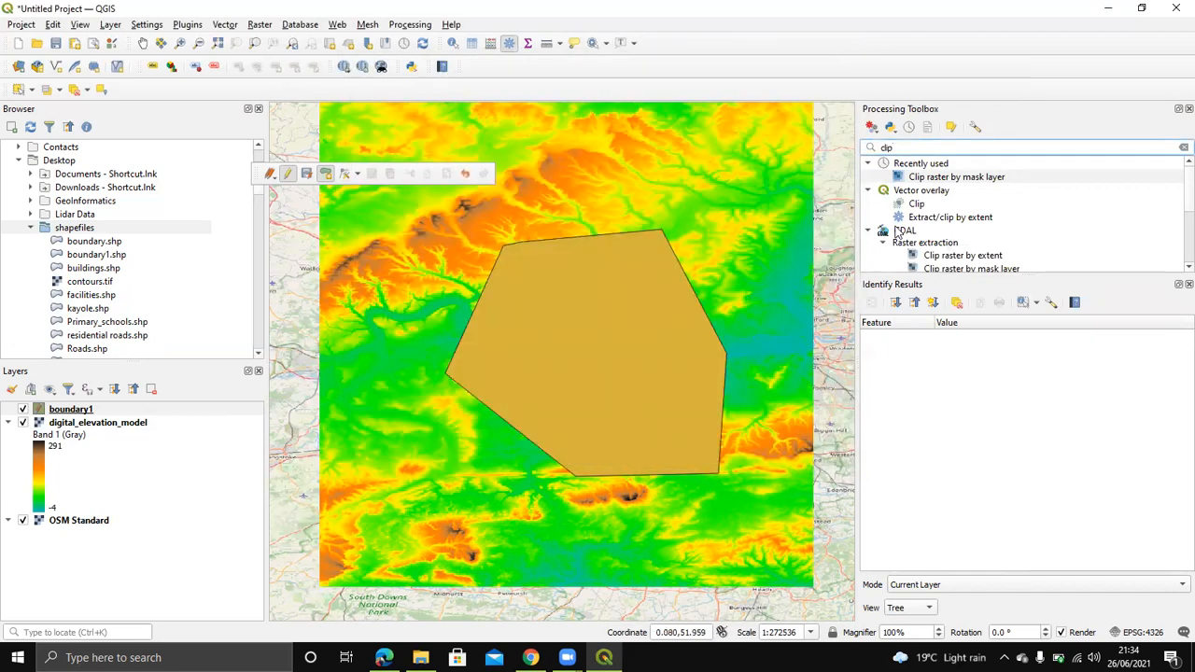
{"action": "scroll", "coordinate": [898, 233], "scroll_direction": "down", "scroll_amount": 1}
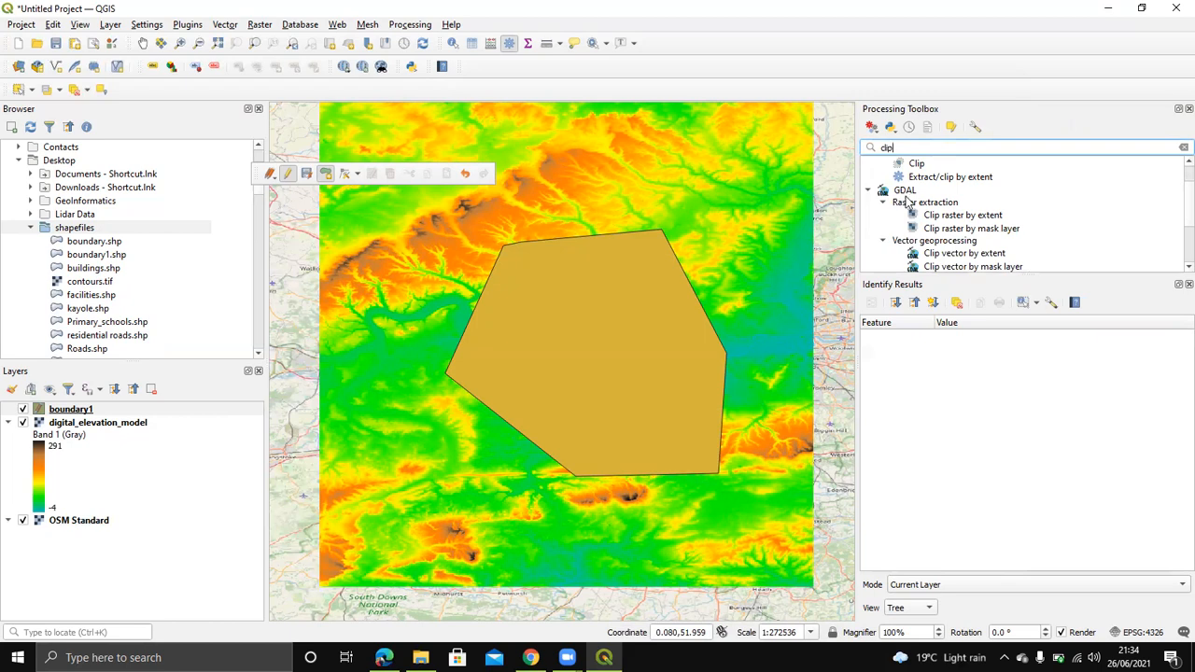
{"action": "left_click", "coordinate": [983, 236]}
{"action": "double_click", "coordinate": [983, 236]}
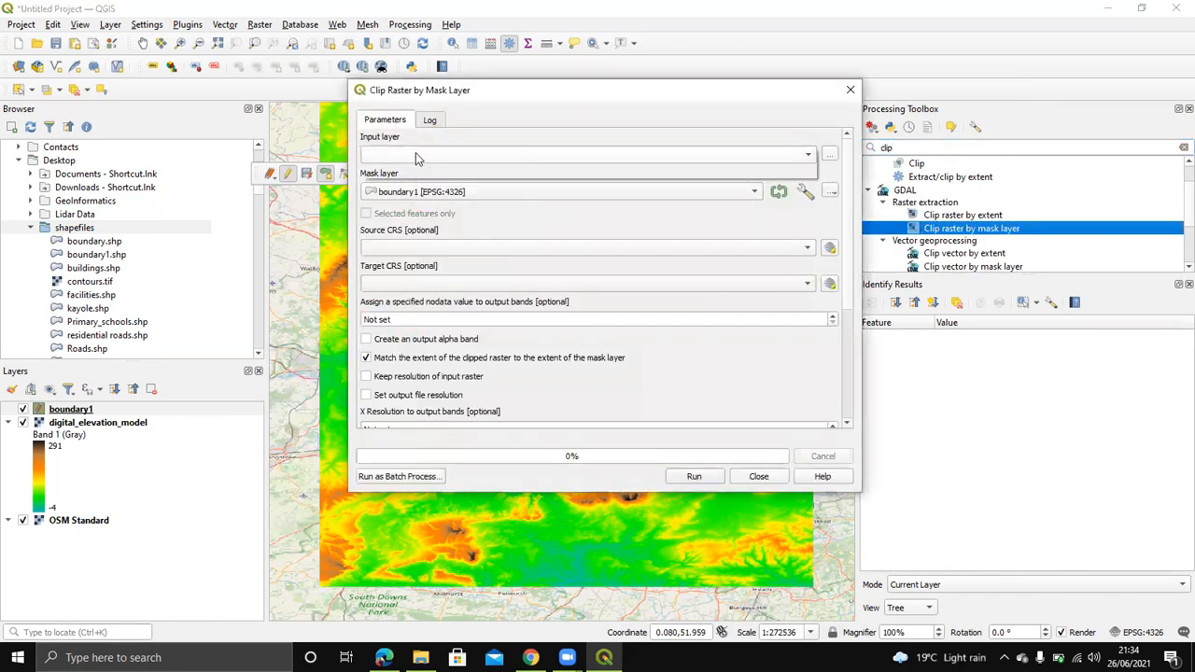
Step: Set digital_elevation_model as the input raster and boundary1 as the mask layer
{"action": "left_click", "coordinate": [416, 154]}
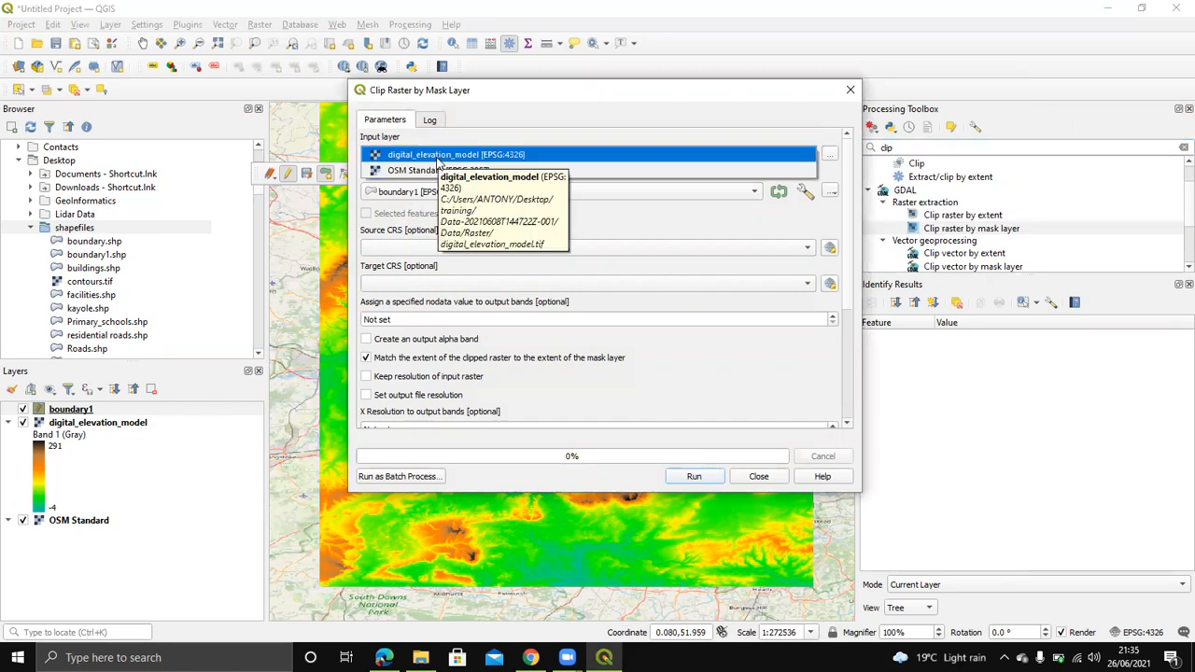
{"action": "left_click", "coordinate": [438, 157]}
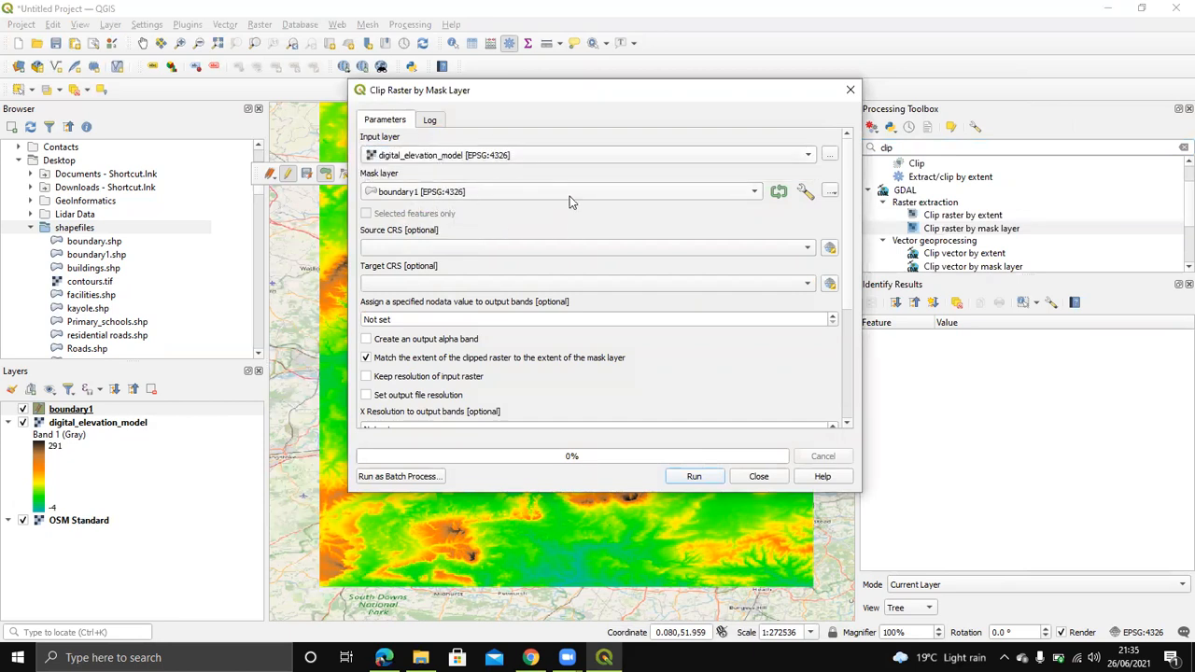
{"action": "left_click", "coordinate": [569, 193]}
{"action": "left_click", "coordinate": [464, 193]}
Step: Keep the output as a temporary file, run the clip (it fails), and close the tool
{"action": "scroll", "coordinate": [582, 392], "scroll_direction": "down", "scroll_amount": 4}
{"action": "scroll", "coordinate": [584, 388], "scroll_direction": "down", "scroll_amount": 2}
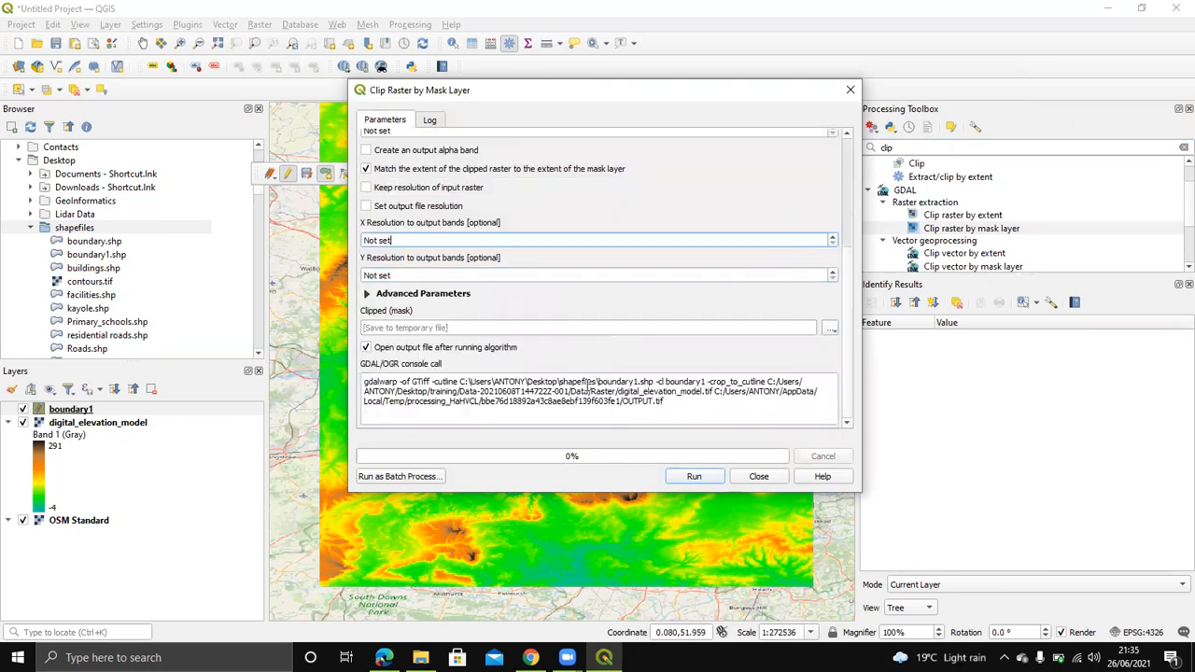
{"action": "left_click", "coordinate": [456, 328]}
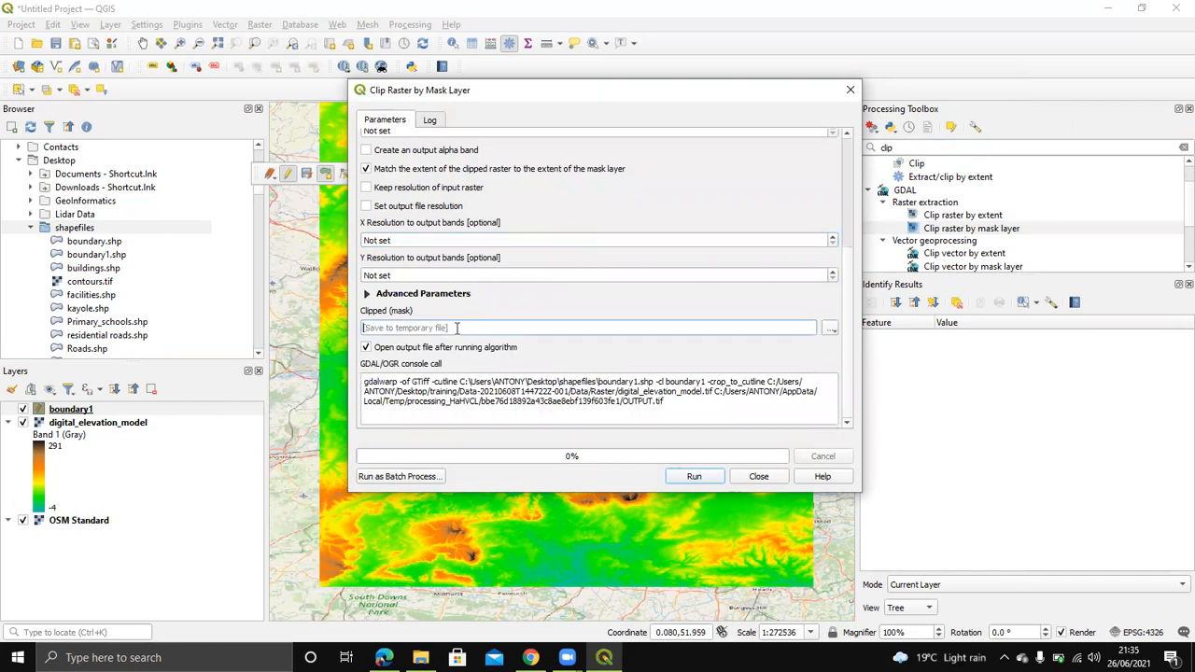
{"action": "left_click", "coordinate": [828, 330]}
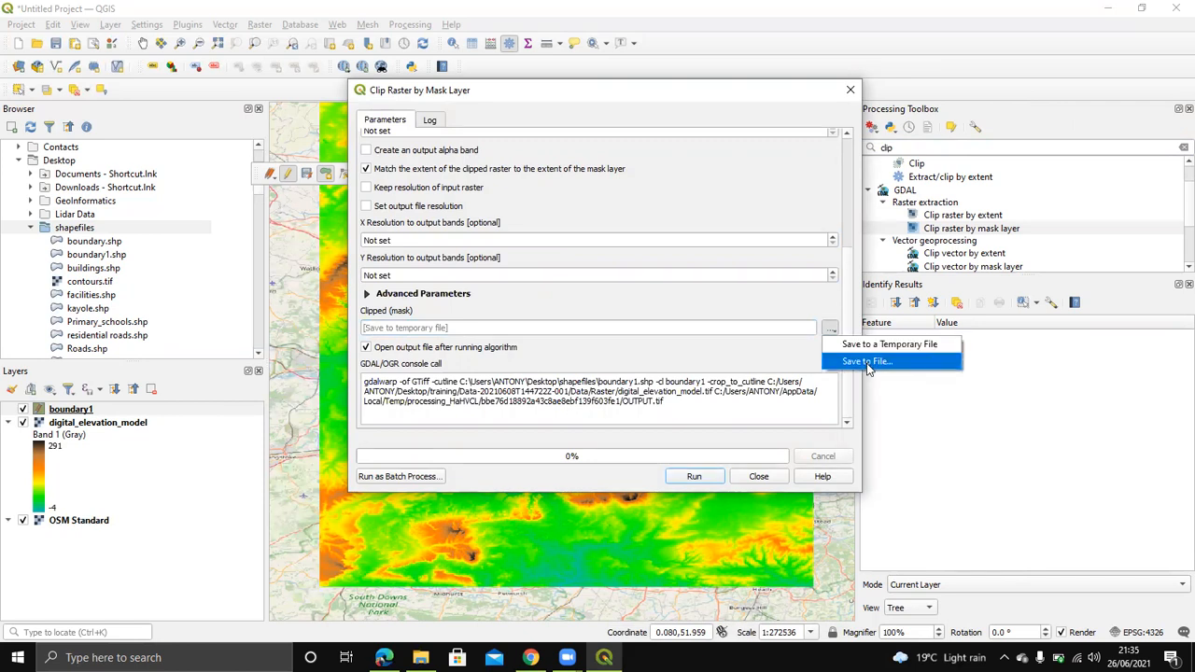
{"action": "left_click", "coordinate": [867, 344]}
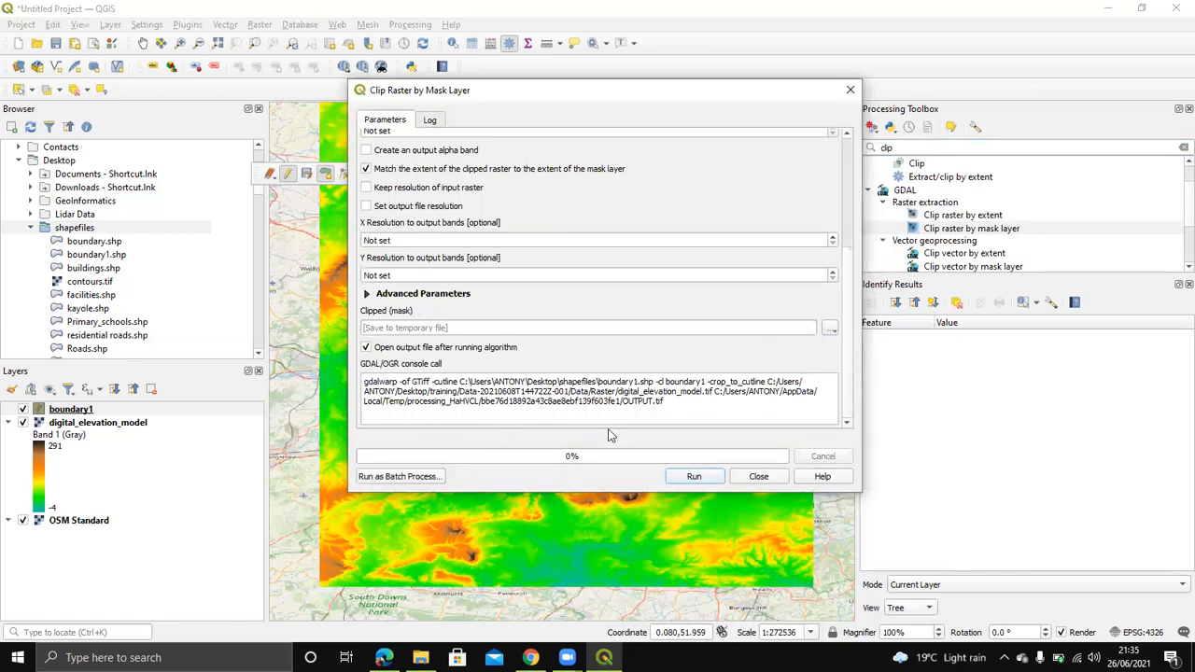
{"action": "left_click", "coordinate": [695, 477]}
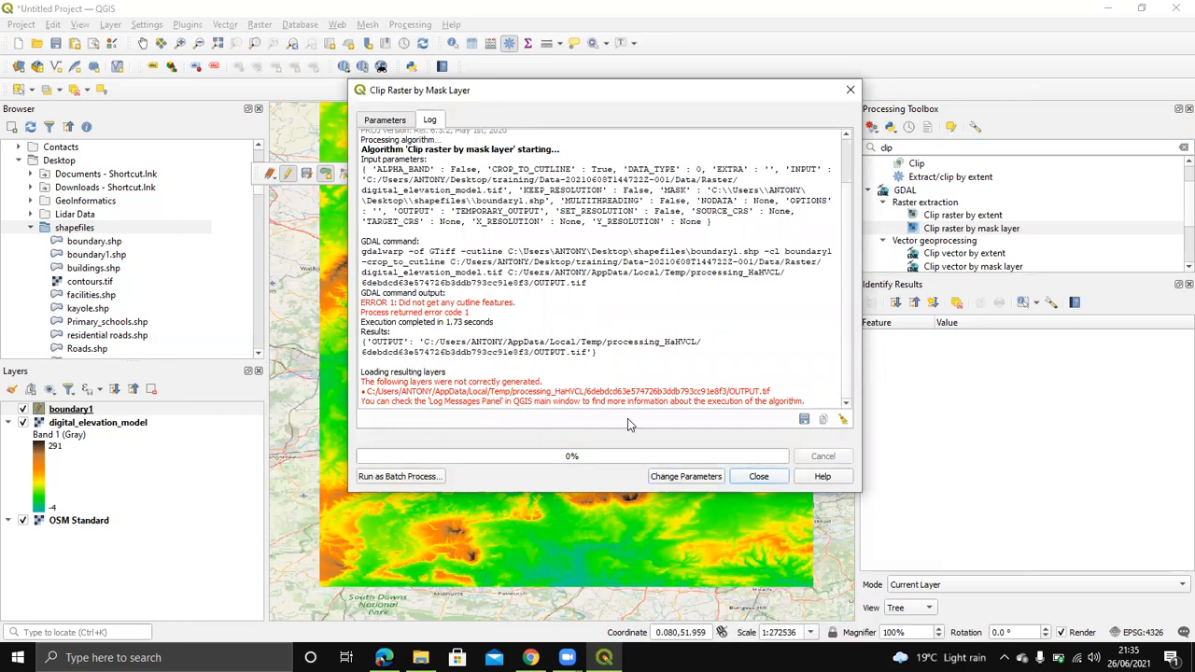
{"action": "left_click", "coordinate": [851, 90]}
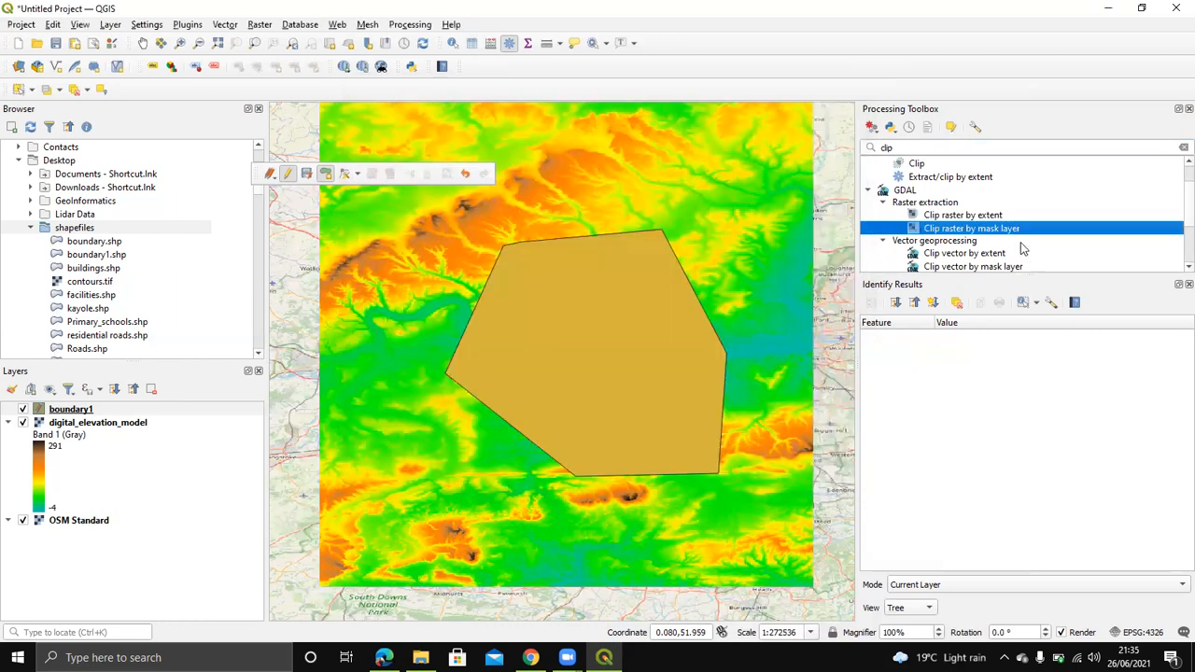
Step: Toggle editing off for boundary1 and save the polygon edits
{"action": "left_click", "coordinate": [955, 241]}
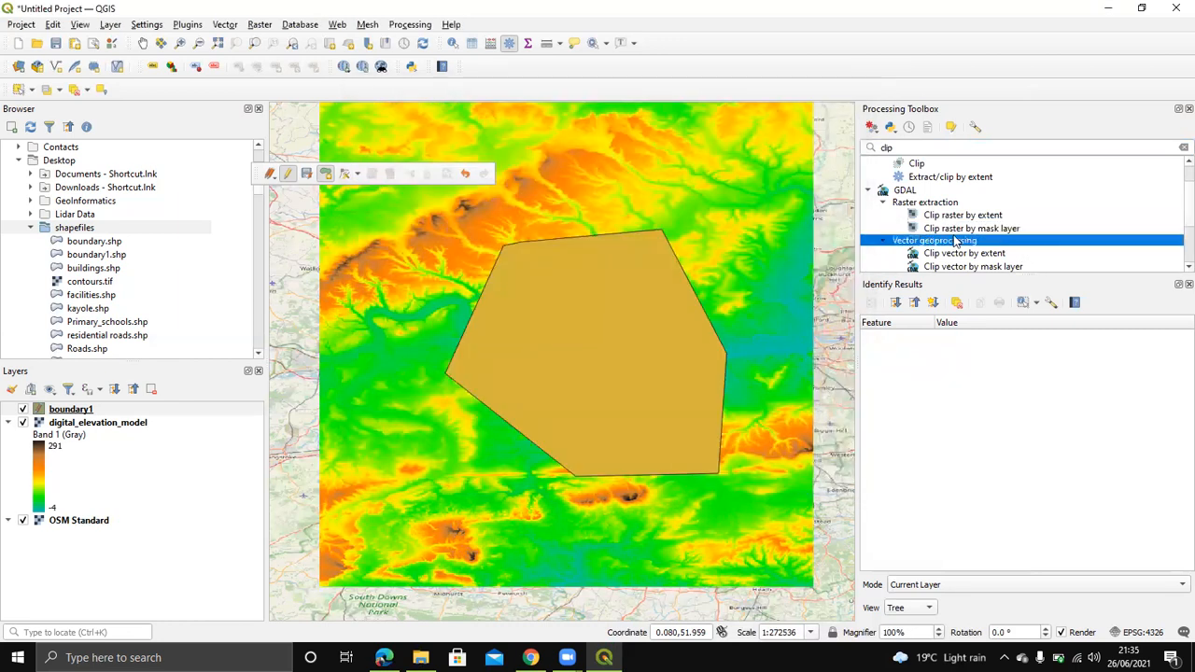
{"action": "left_click", "coordinate": [287, 175]}
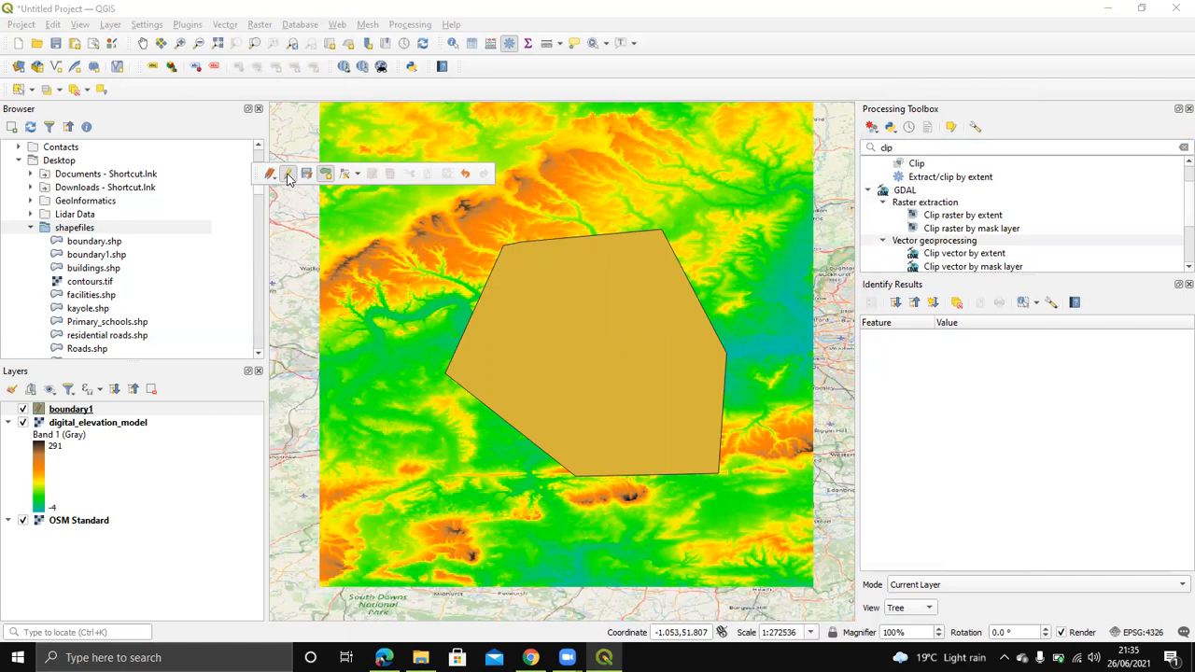
{"action": "left_click", "coordinate": [564, 336]}
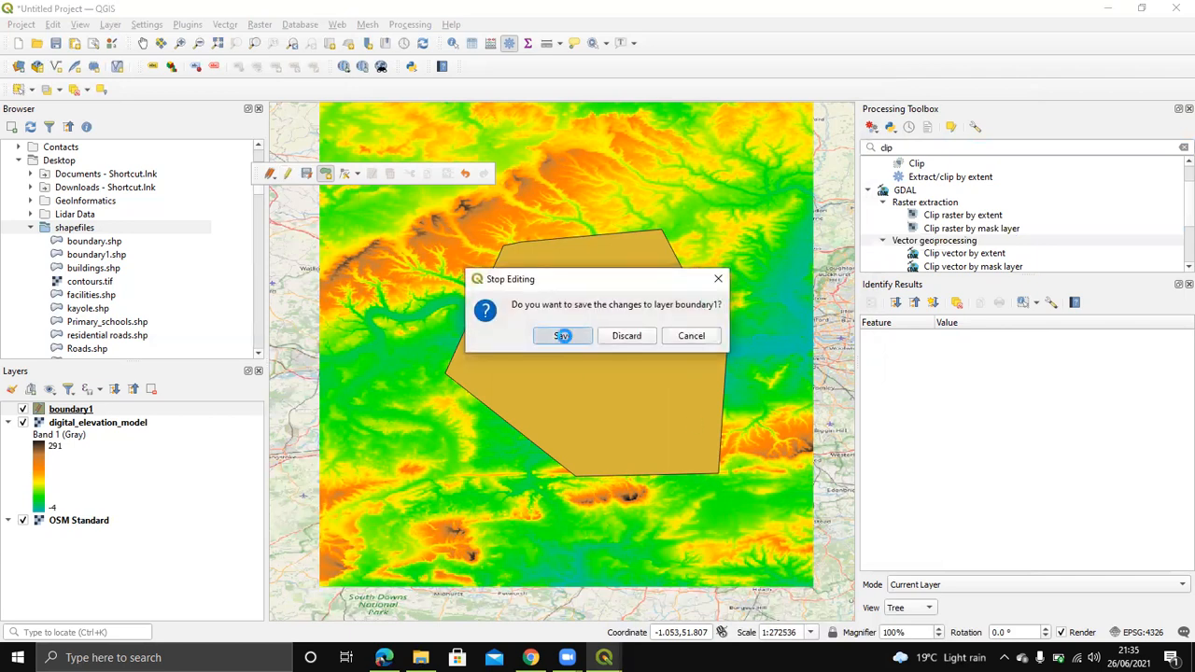
Step: Reopen Clip raster by mask layer with digital_elevation_model as the input raster
{"action": "double_click", "coordinate": [929, 231]}
{"action": "left_click", "coordinate": [432, 176]}
{"action": "left_click", "coordinate": [435, 177]}
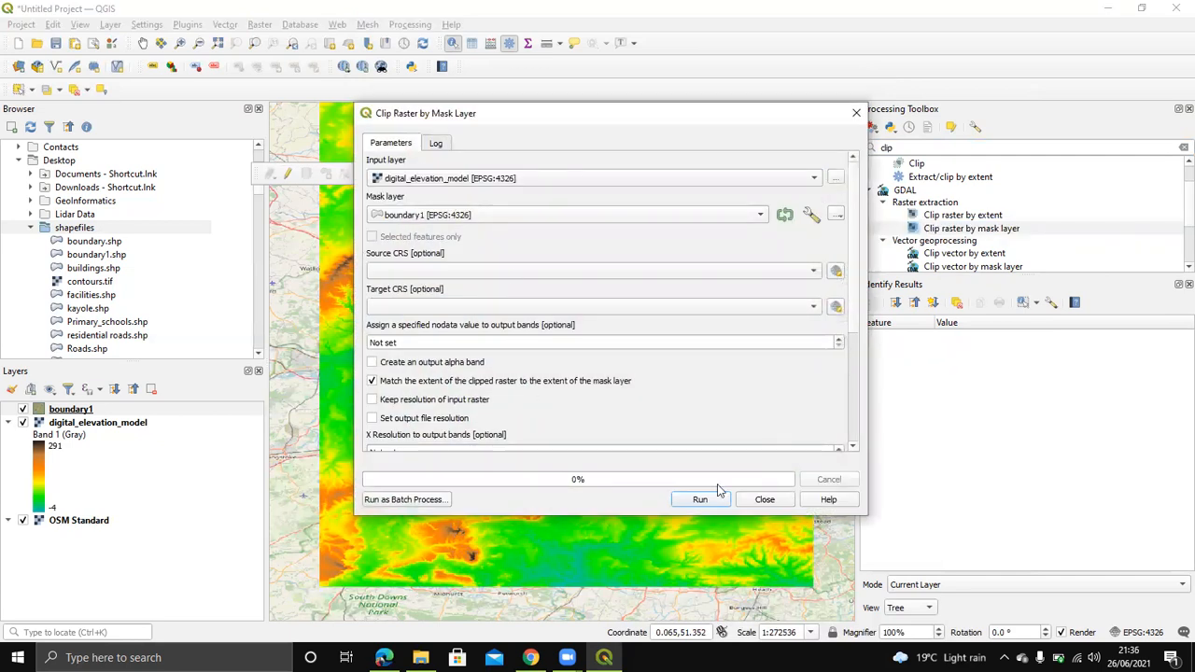
Step: Run the clip to add the grayscale Clipped (mask) layer, check the log, and close the window
{"action": "scroll", "coordinate": [629, 383], "scroll_direction": "down", "scroll_amount": 5}
{"action": "left_click", "coordinate": [699, 499]}
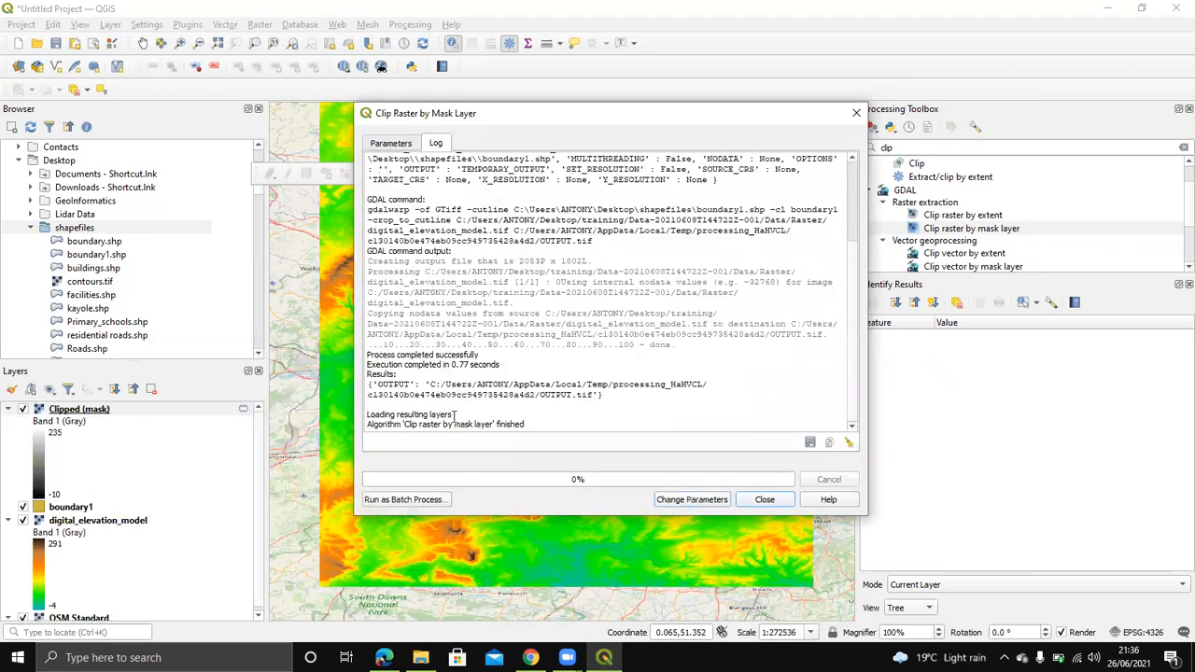
{"action": "left_click_drag", "start_coordinate": [537, 425], "coordinate": [353, 428]}
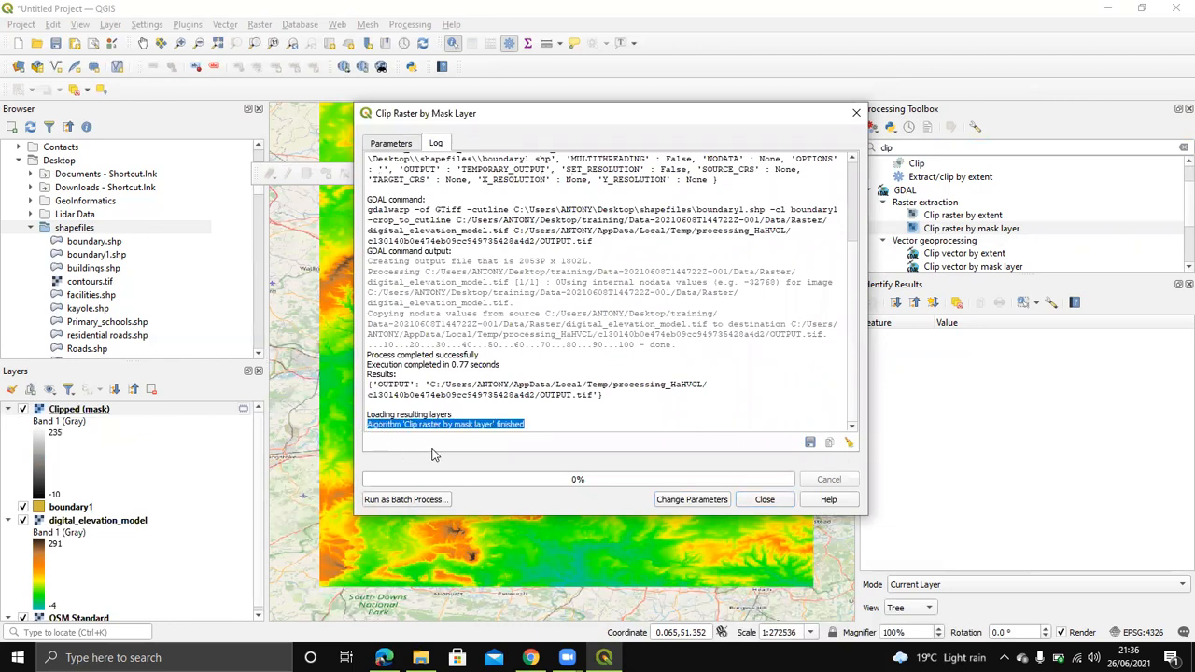
{"action": "left_click", "coordinate": [765, 501]}
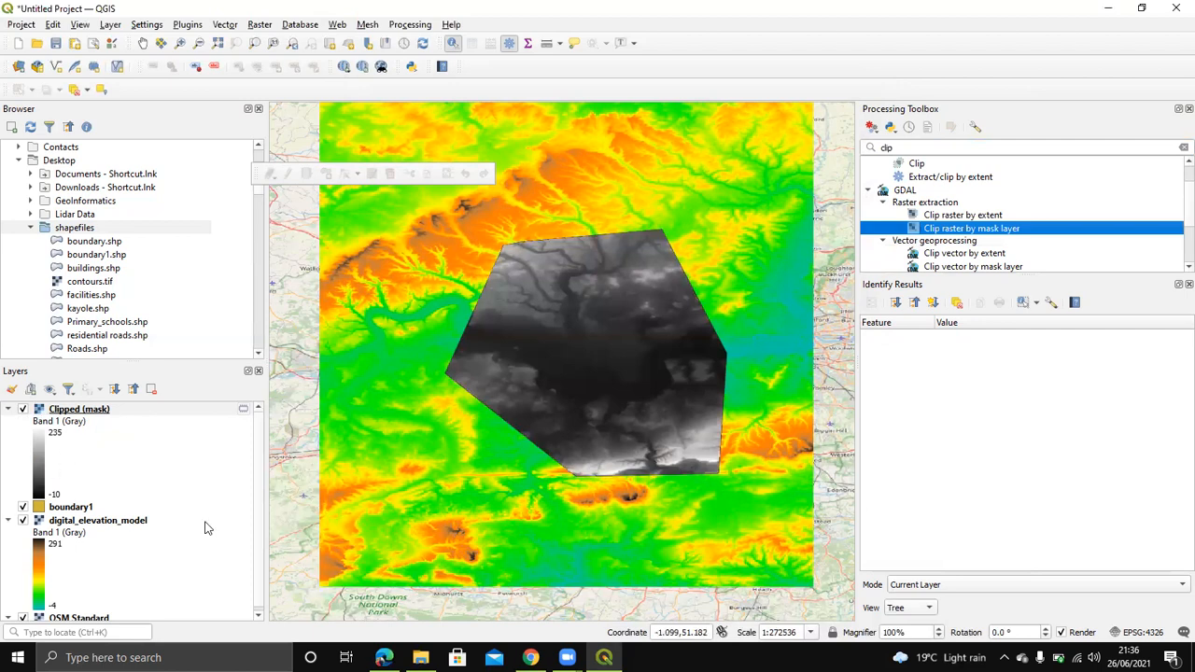
Step: Hide the digital_elevation_model layer and remove it from the project, confirming with OK
{"action": "left_click", "coordinate": [23, 519]}
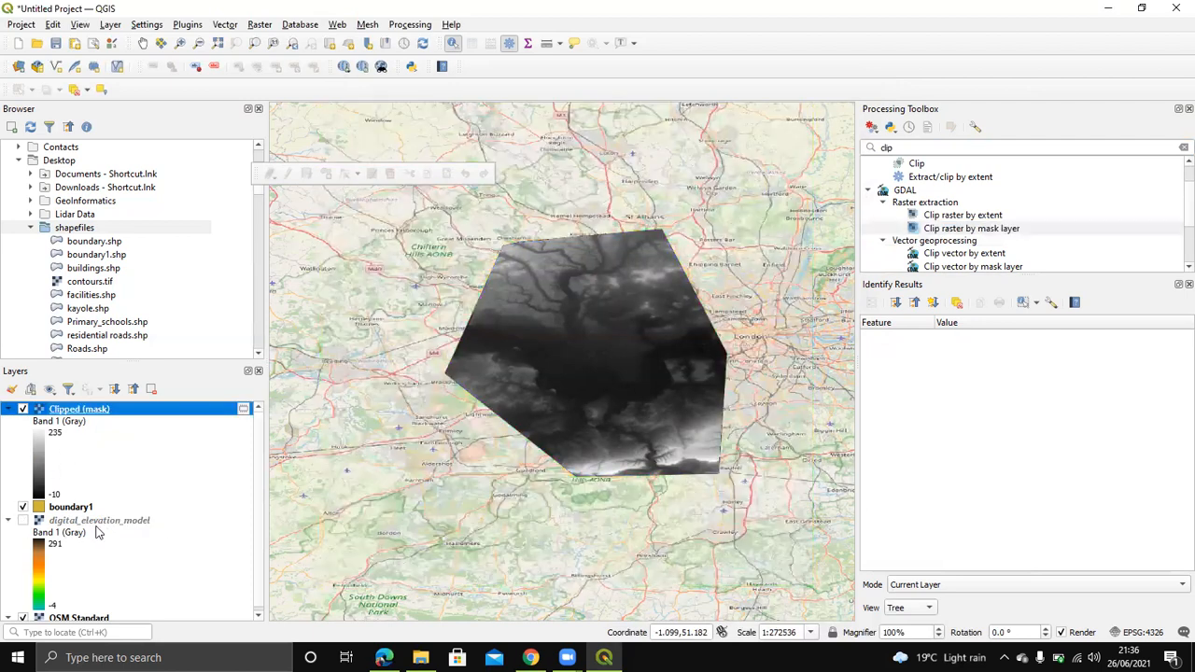
{"action": "right_click", "coordinate": [99, 524]}
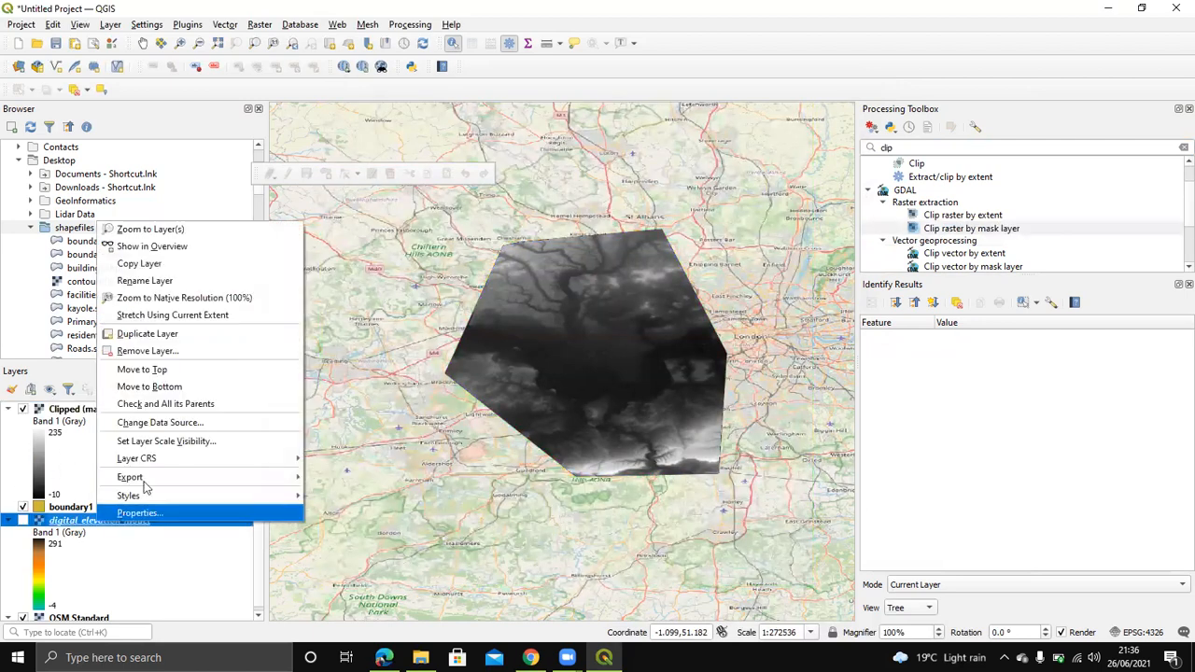
{"action": "left_click", "coordinate": [165, 280]}
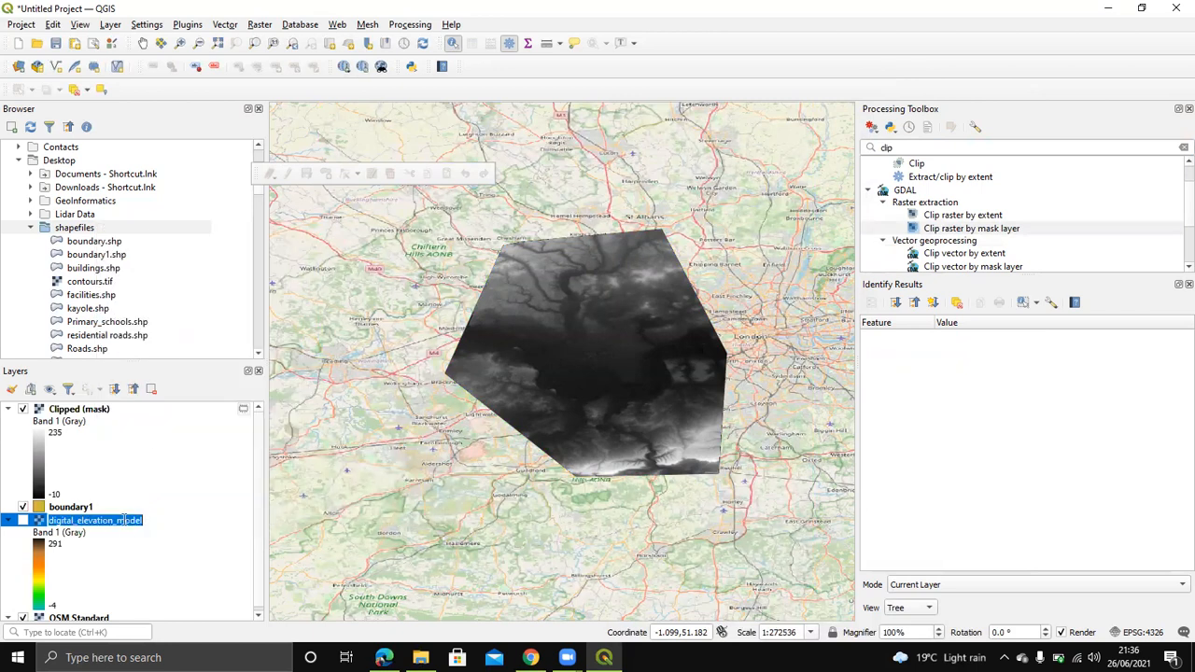
{"action": "right_click", "coordinate": [123, 521]}
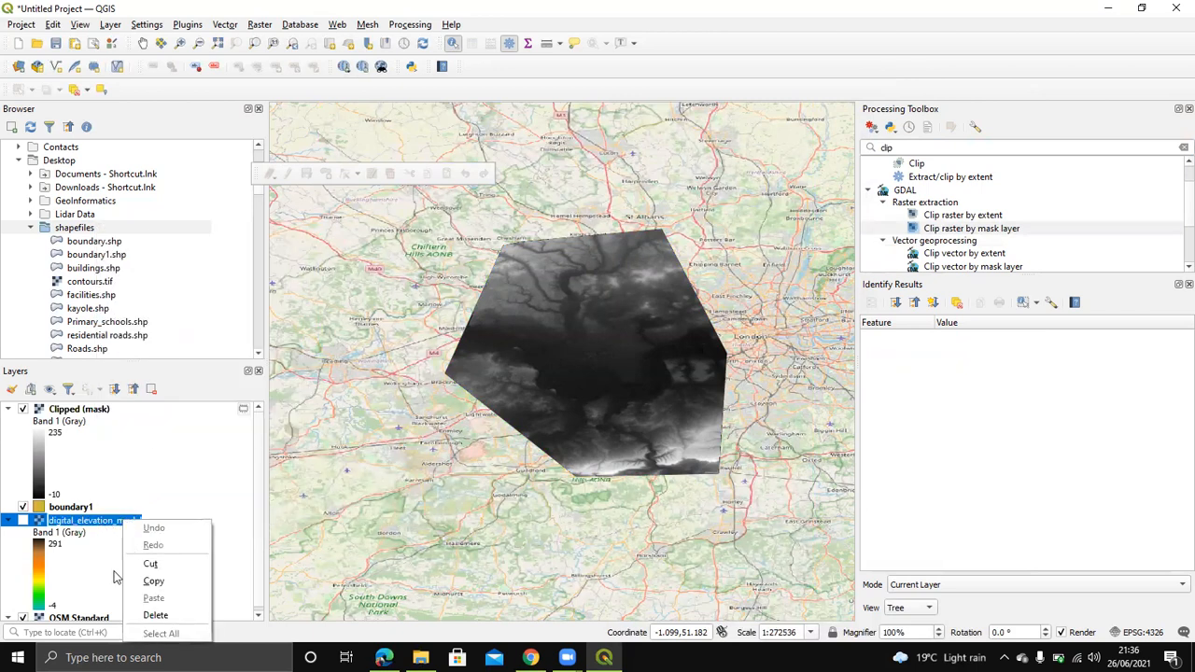
{"action": "left_click", "coordinate": [37, 572]}
{"action": "right_click", "coordinate": [65, 528]}
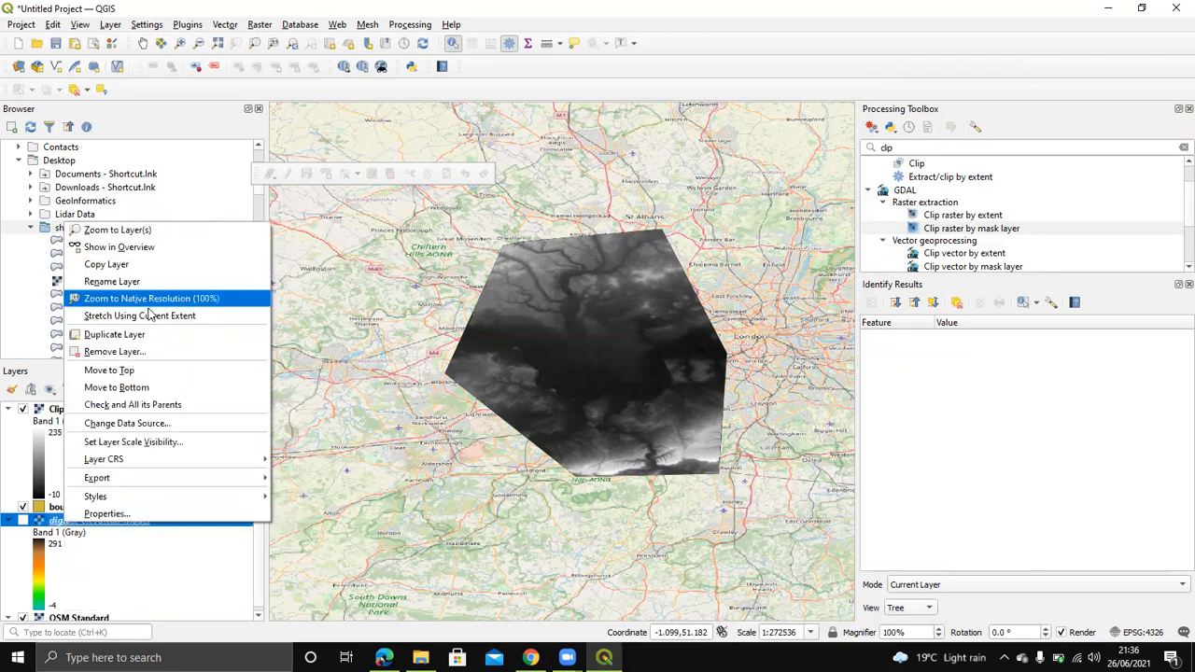
{"action": "left_click", "coordinate": [148, 352]}
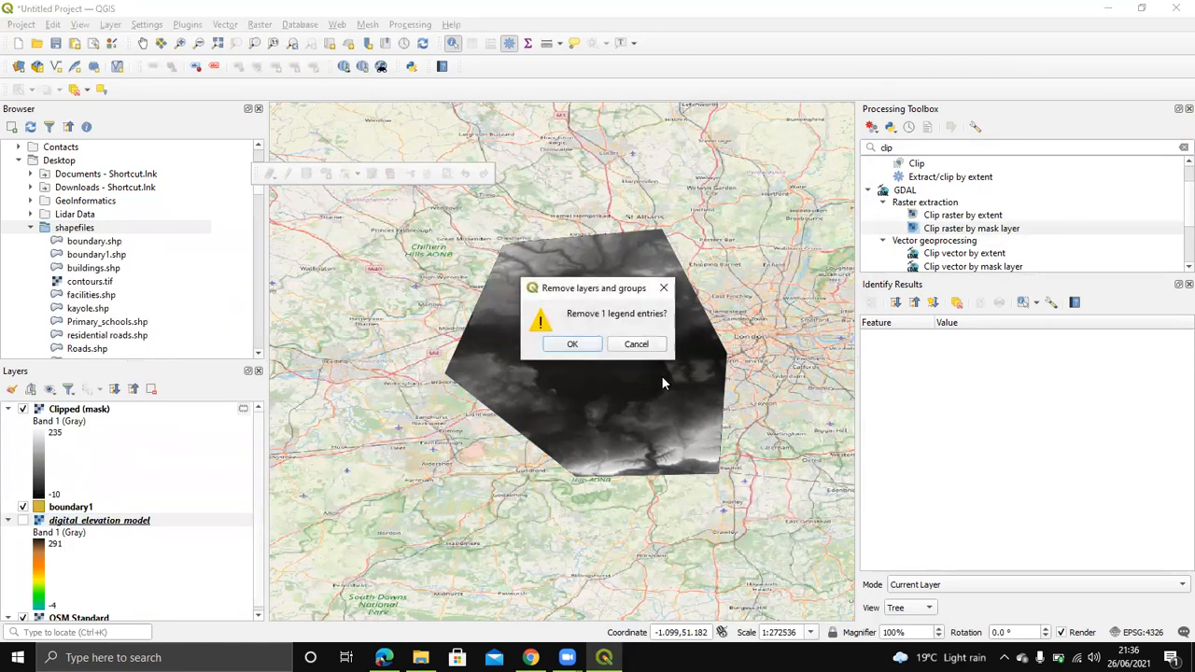
{"action": "left_click", "coordinate": [570, 343]}
Step: Zoom and pan the map to inspect the clipped raster over the basemap
{"action": "scroll", "coordinate": [609, 328], "scroll_direction": "up", "scroll_amount": 1}
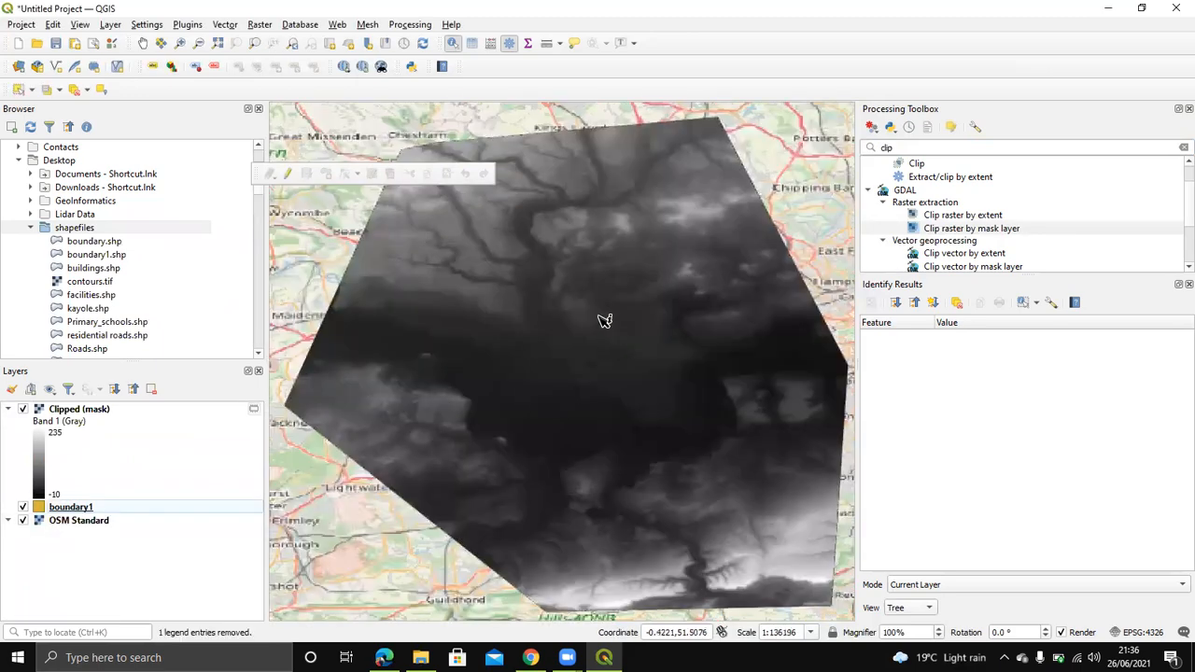
{"action": "scroll", "coordinate": [603, 316], "scroll_direction": "down", "scroll_amount": 1}
{"action": "scroll", "coordinate": [603, 317], "scroll_direction": "up", "scroll_amount": 1}
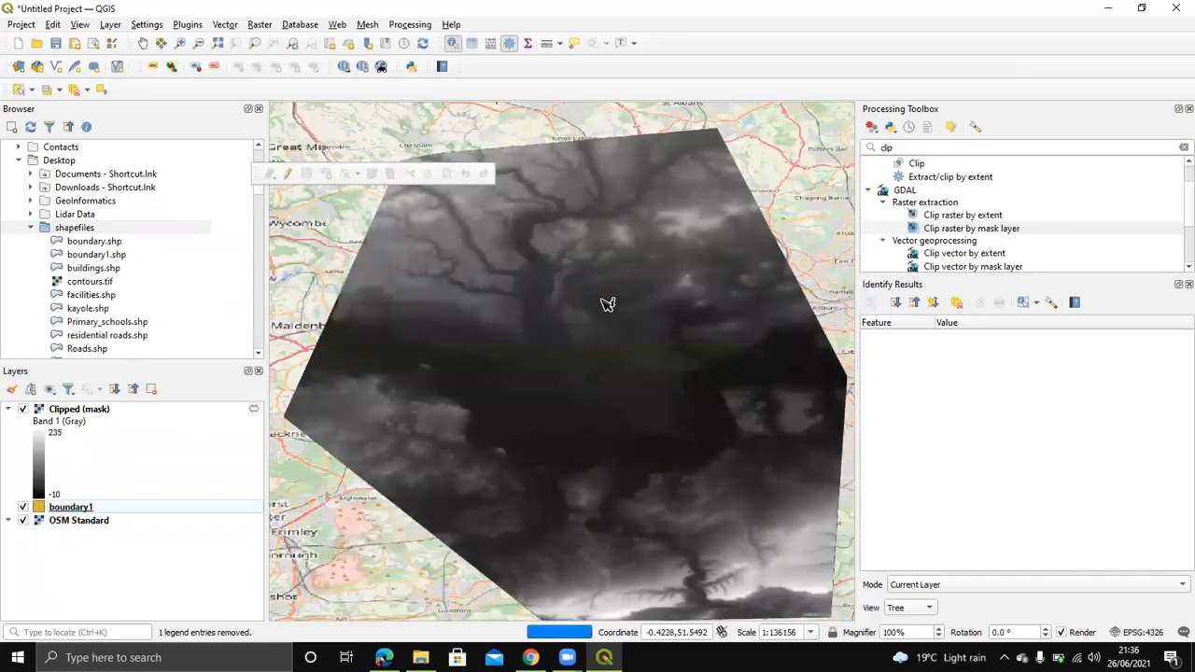
{"action": "left_click_drag", "start_coordinate": [607, 331], "coordinate": [533, 278]}
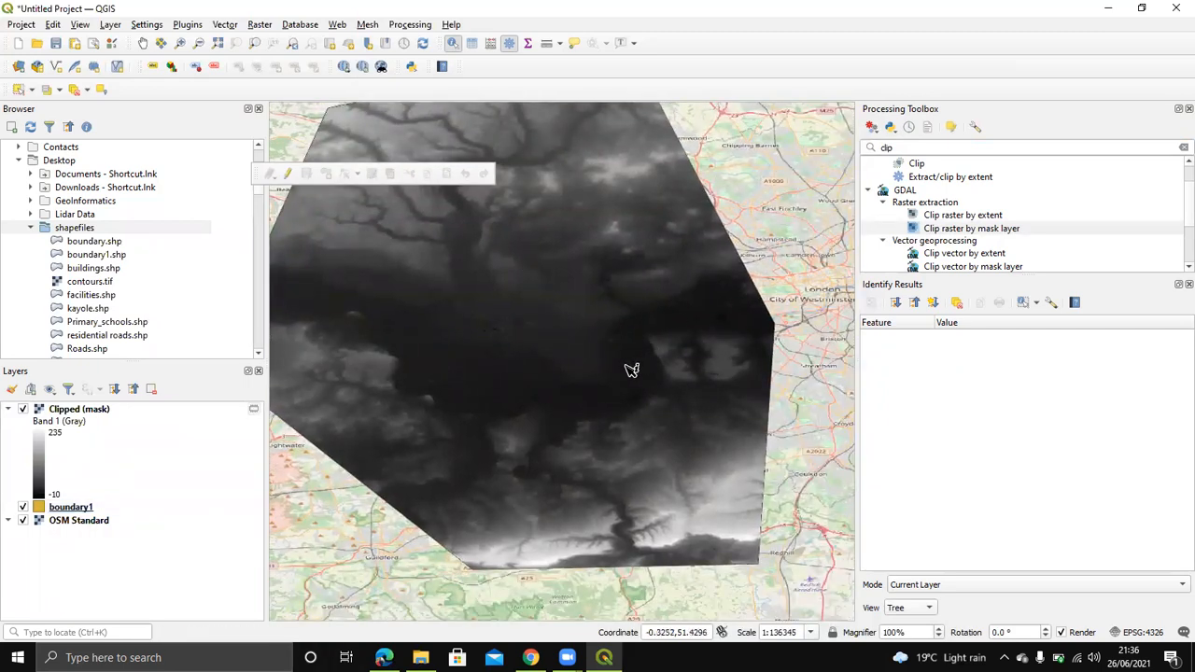
{"action": "scroll", "coordinate": [632, 367], "scroll_direction": "down", "scroll_amount": 1}
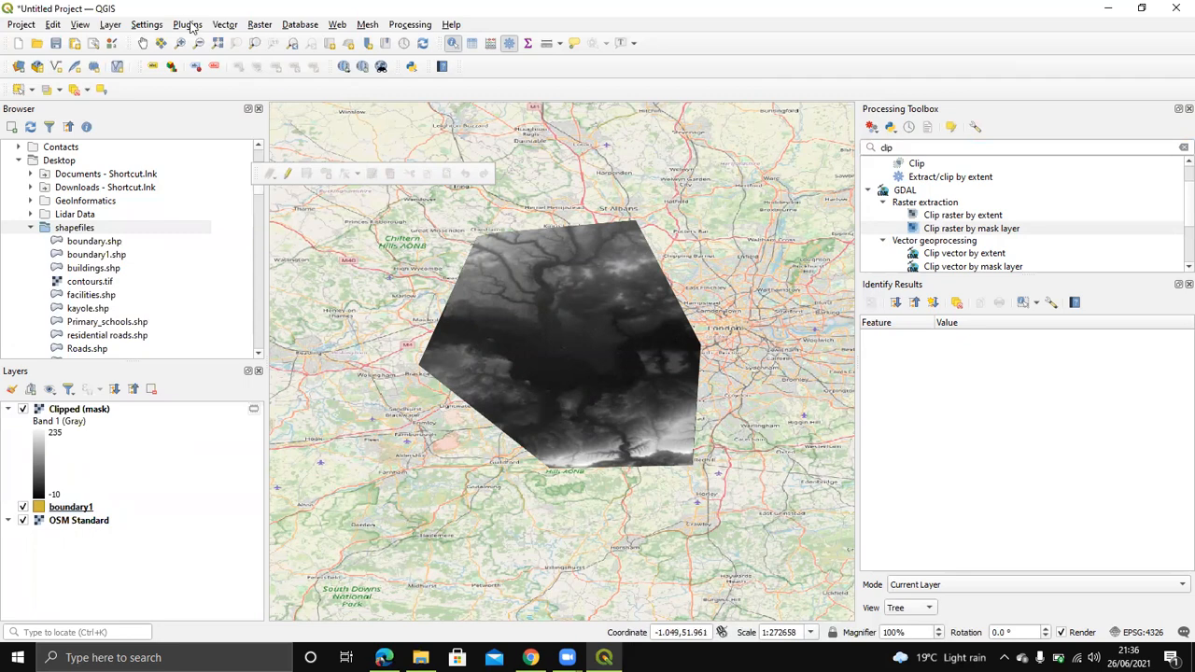
Step: Start Raster > Extraction > Contour on Clipped (mask), Band 1 (Gray), and select the interval value
{"action": "left_click", "coordinate": [258, 25]}
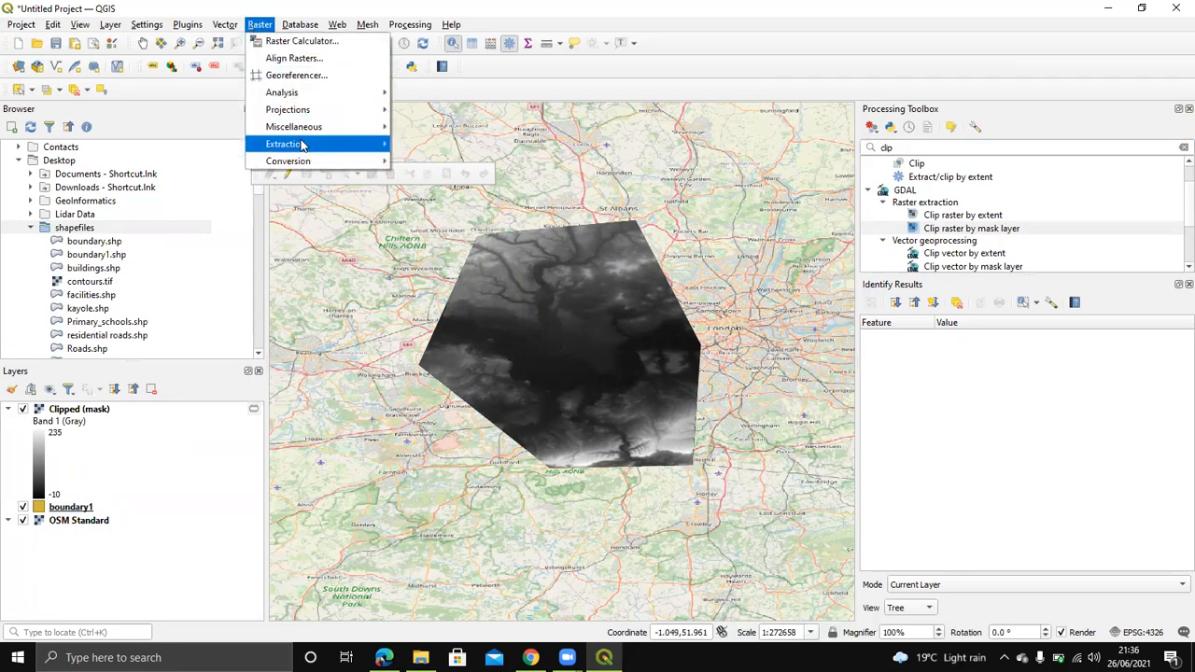
{"action": "mouse_move", "coordinate": [317, 144]}
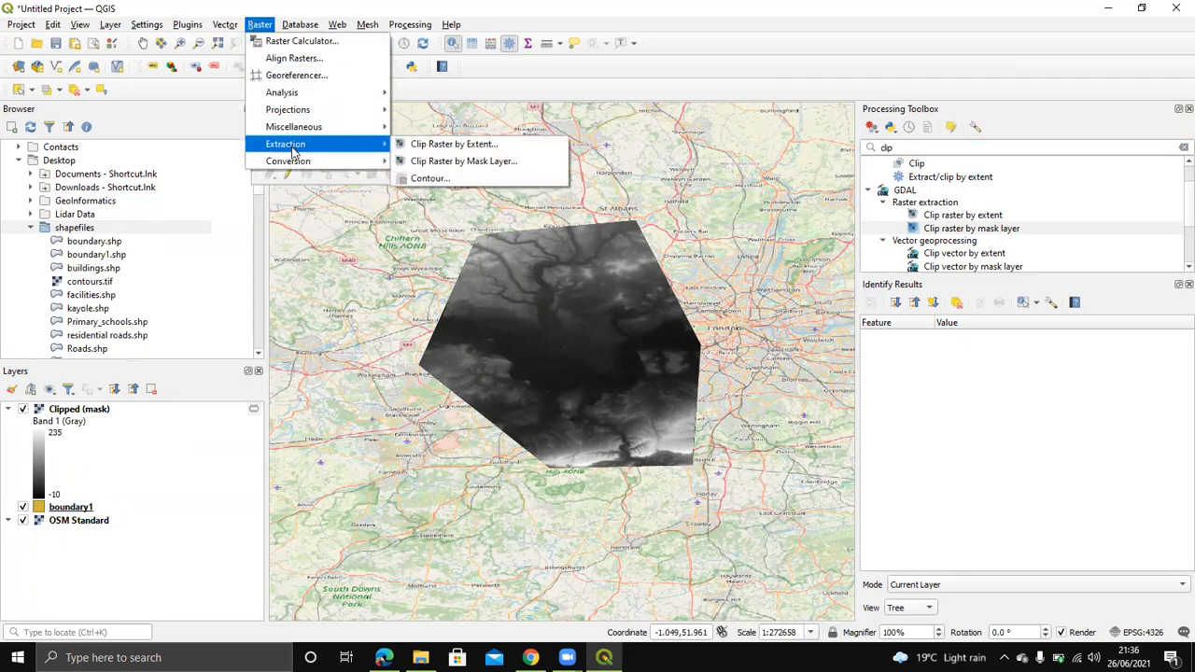
{"action": "left_click", "coordinate": [481, 178]}
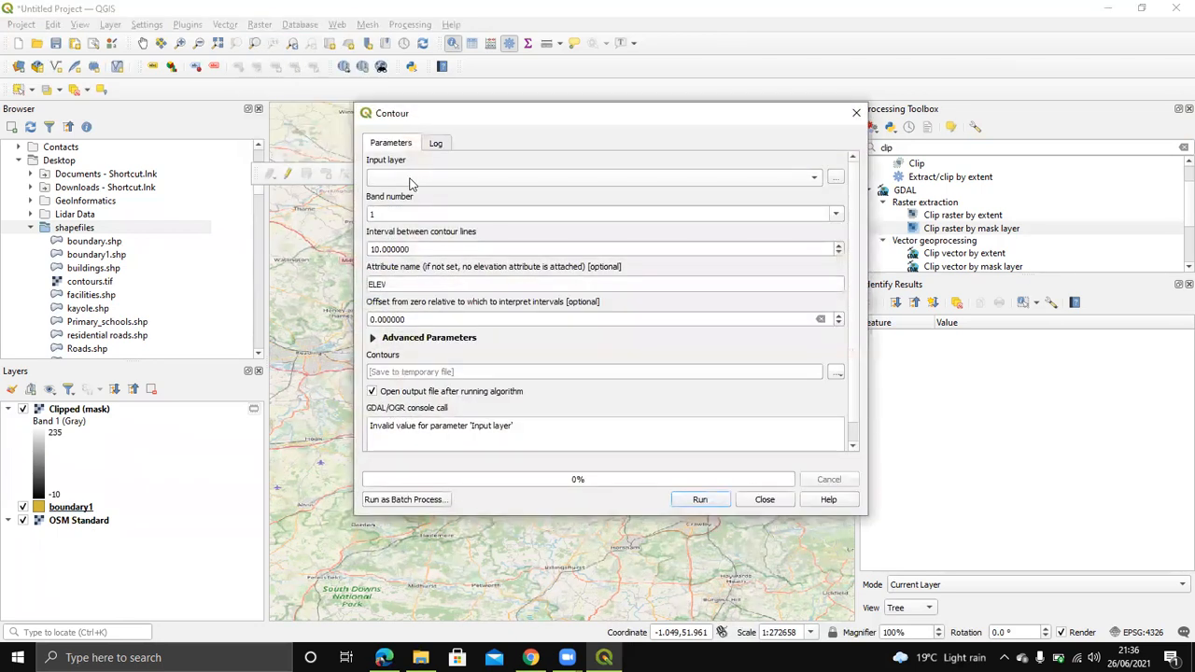
{"action": "left_click", "coordinate": [413, 184]}
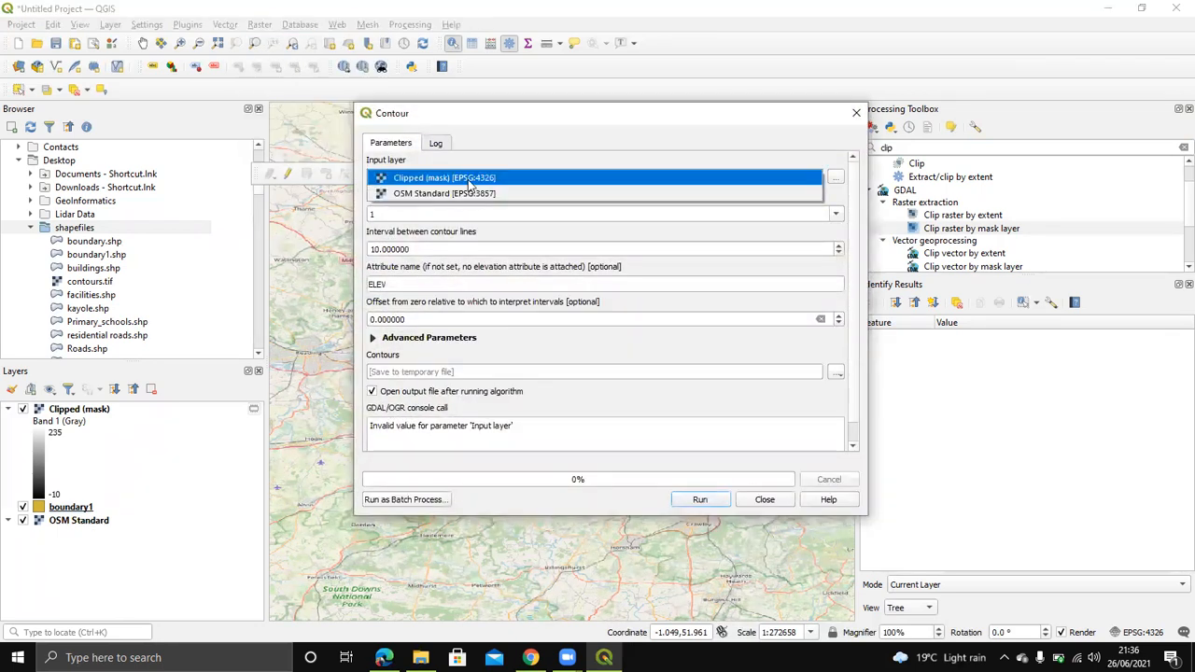
{"action": "left_click", "coordinate": [470, 178]}
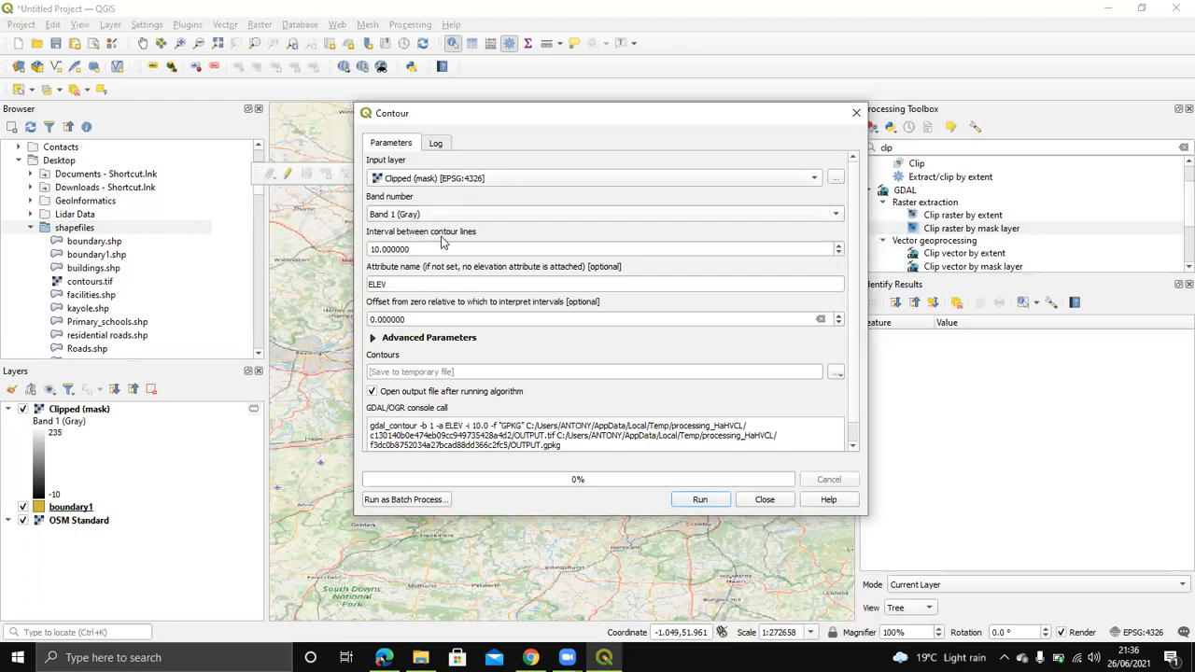
{"action": "left_click_drag", "start_coordinate": [373, 248], "coordinate": [354, 249]}
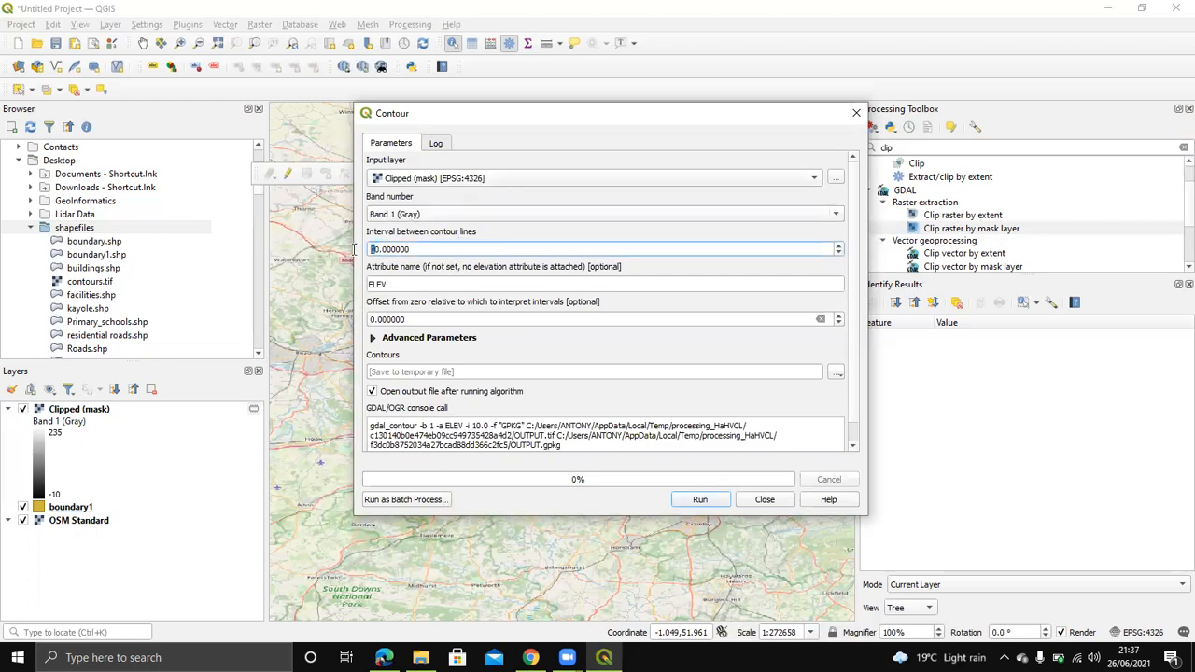
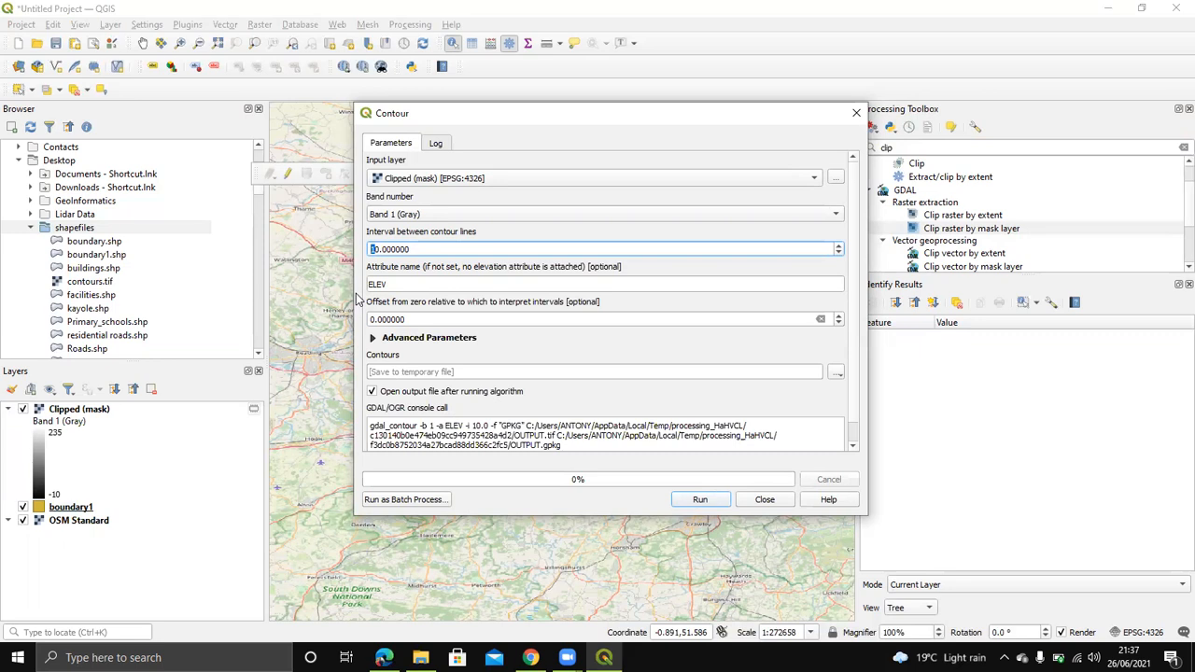
Step: Set the contour interval to 5 and run the Contour algorithm on the clipped raster
{"action": "key", "text": "Delete"}
{"action": "key", "text": "Delete"}
{"action": "key", "text": "Delete"}
{"action": "type", "text": "5"}
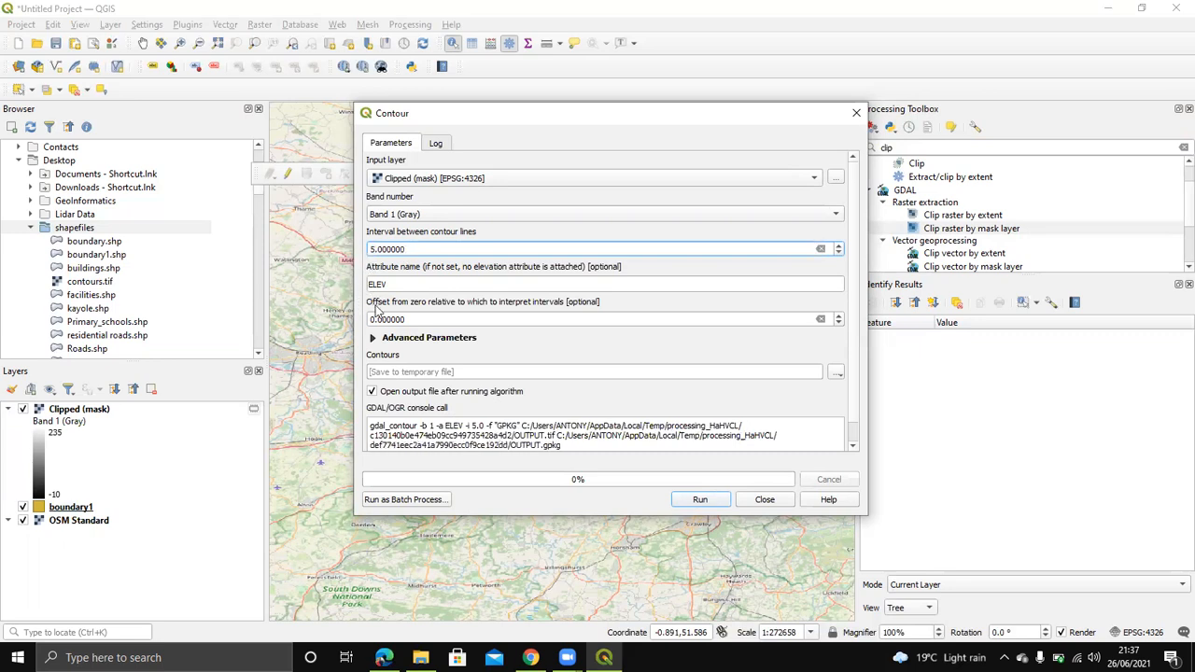
{"action": "scroll", "coordinate": [394, 306], "scroll_direction": "down", "scroll_amount": 1}
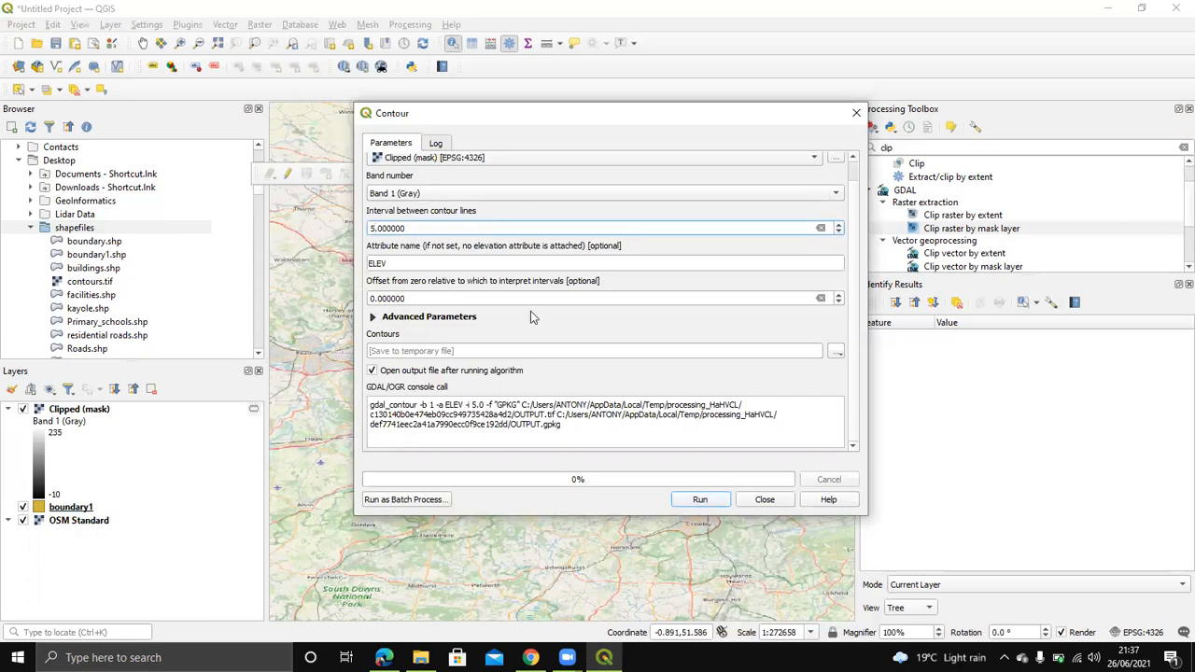
{"action": "left_click", "coordinate": [699, 500]}
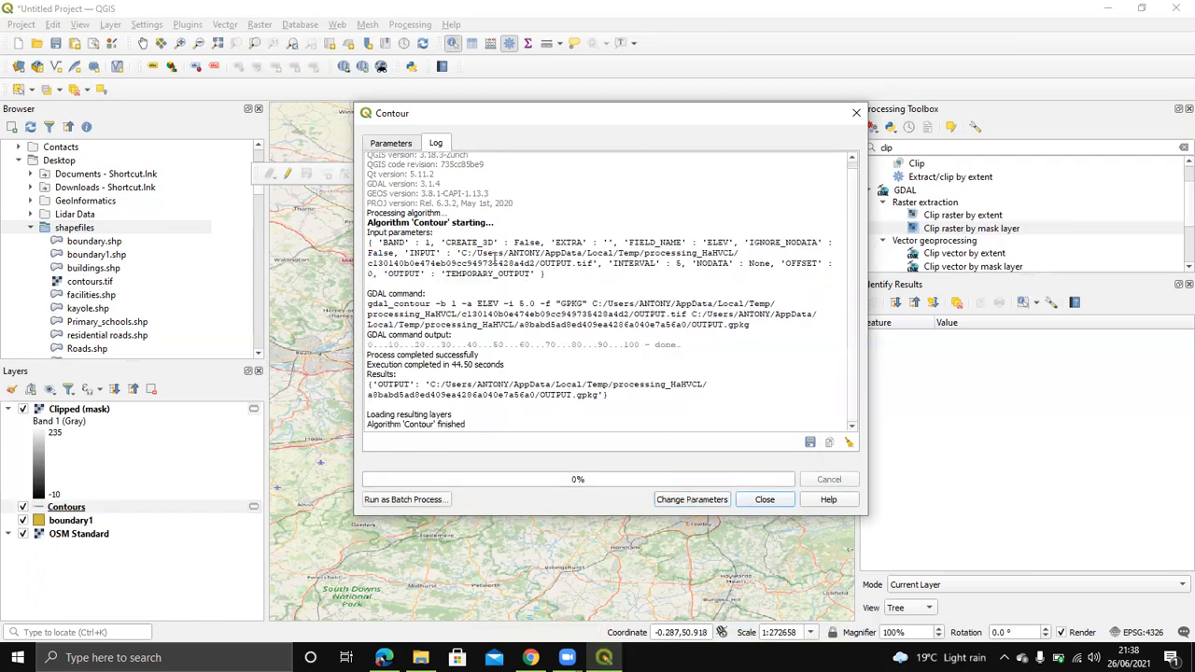
Step: Close the Contour tool and hide the Clipped (mask) raster layer
{"action": "left_click", "coordinate": [764, 500]}
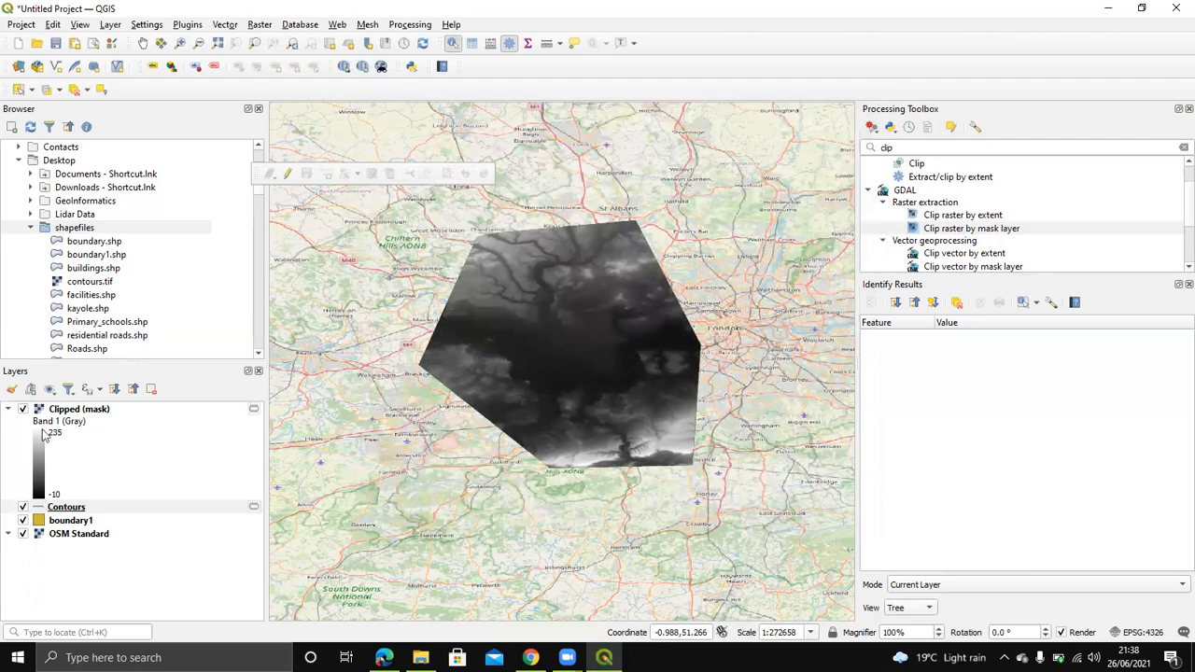
{"action": "left_click", "coordinate": [21, 410]}
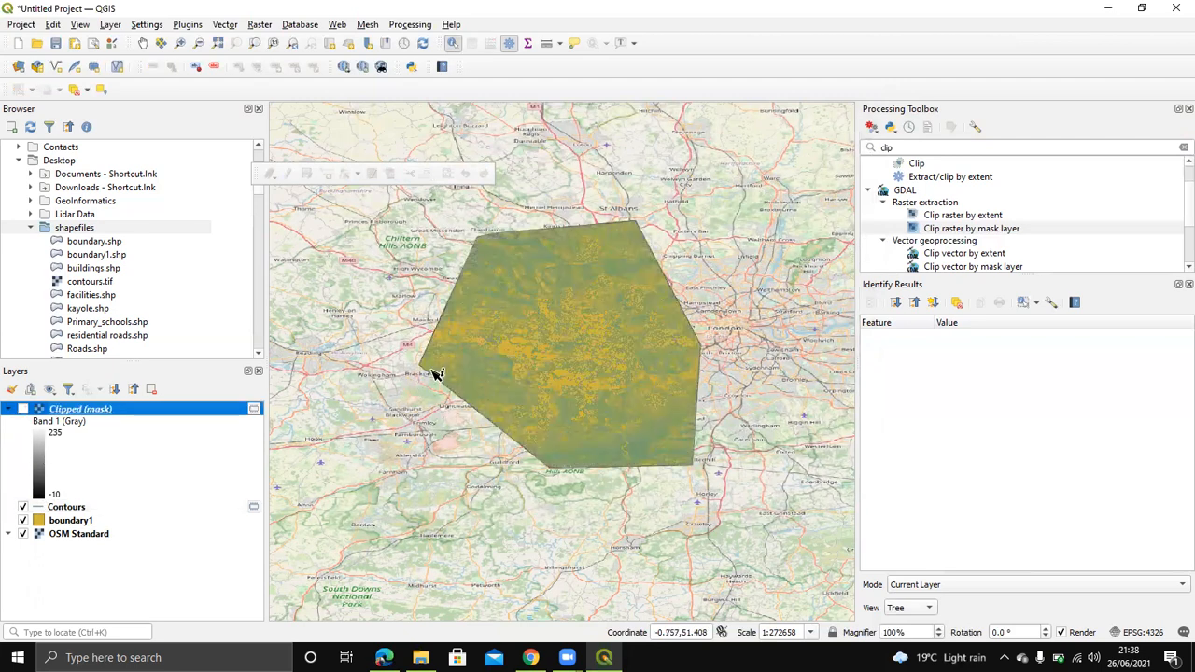
{"action": "scroll", "coordinate": [550, 367], "scroll_direction": "up", "scroll_amount": 2}
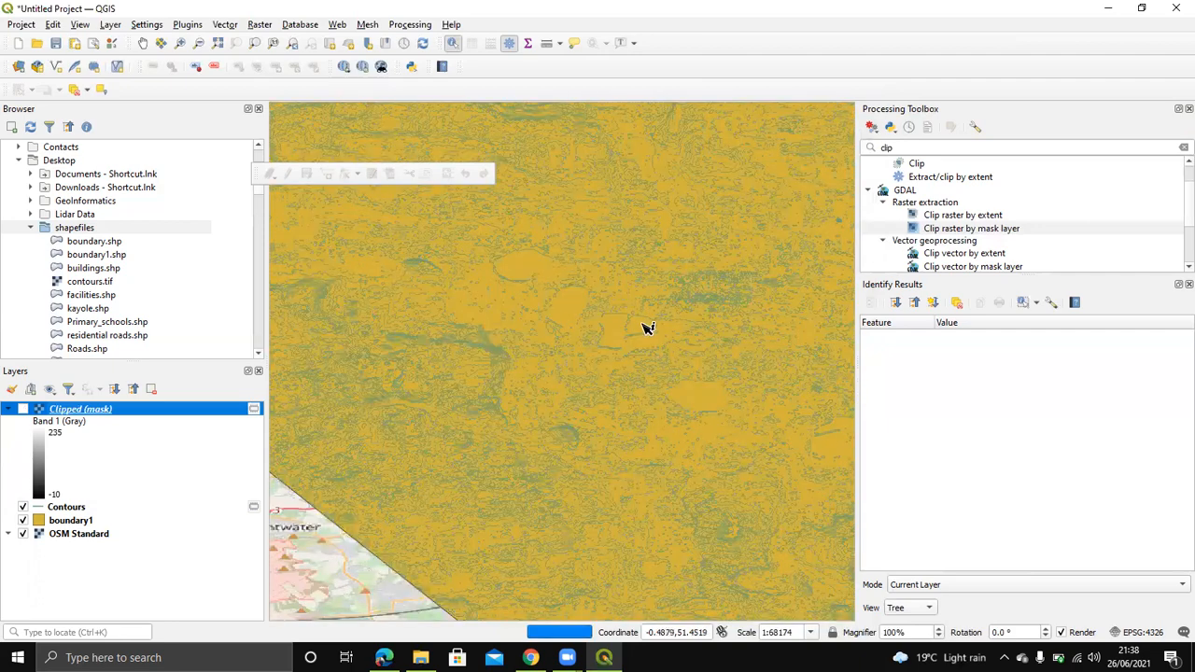
{"action": "scroll", "coordinate": [648, 326], "scroll_direction": "up", "scroll_amount": 2}
{"action": "scroll", "coordinate": [519, 312], "scroll_direction": "up", "scroll_amount": 2}
{"action": "scroll", "coordinate": [540, 311], "scroll_direction": "up", "scroll_amount": 2}
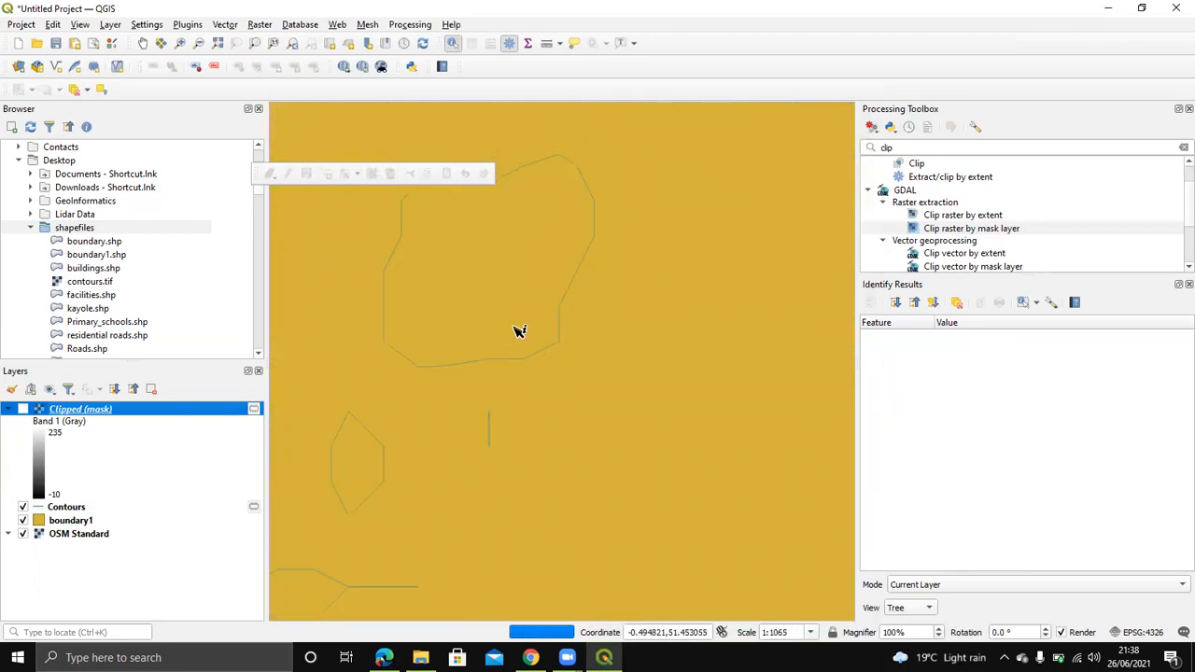
Step: Zoom and pan around the map to inspect the new 5 m contour lines
{"action": "scroll", "coordinate": [545, 365], "scroll_direction": "down", "scroll_amount": 1}
{"action": "scroll", "coordinate": [542, 328], "scroll_direction": "down", "scroll_amount": 2}
{"action": "scroll", "coordinate": [626, 253], "scroll_direction": "up", "scroll_amount": 3}
{"action": "scroll", "coordinate": [504, 373], "scroll_direction": "down", "scroll_amount": 3}
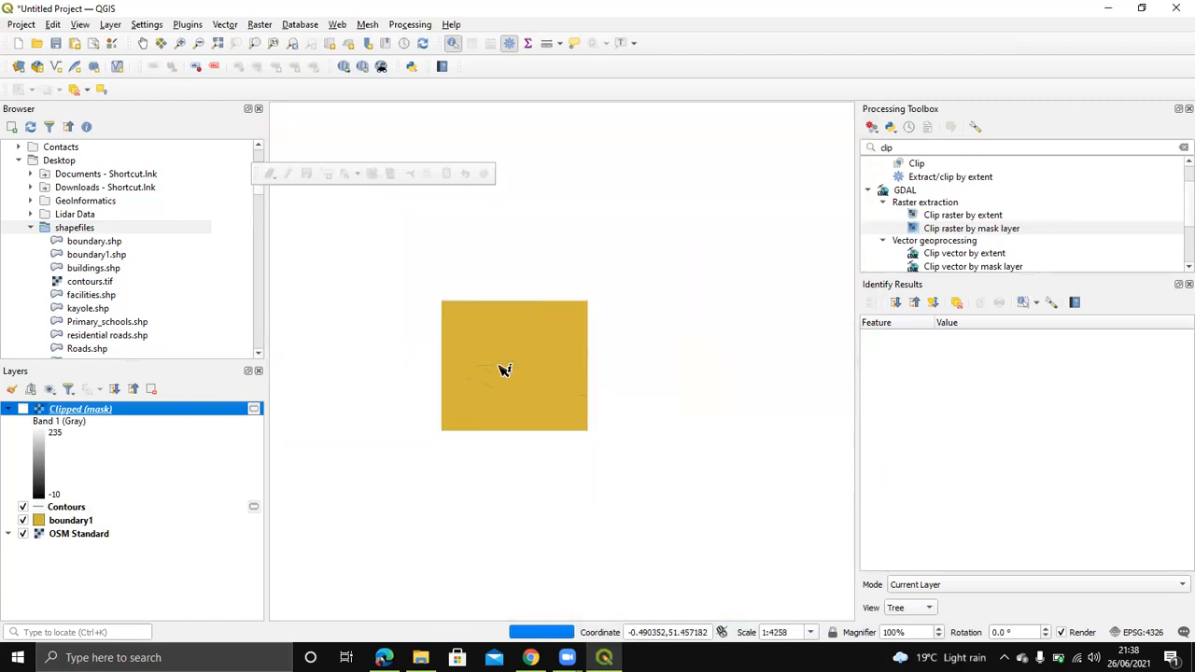
{"action": "scroll", "coordinate": [714, 256], "scroll_direction": "up", "scroll_amount": 3}
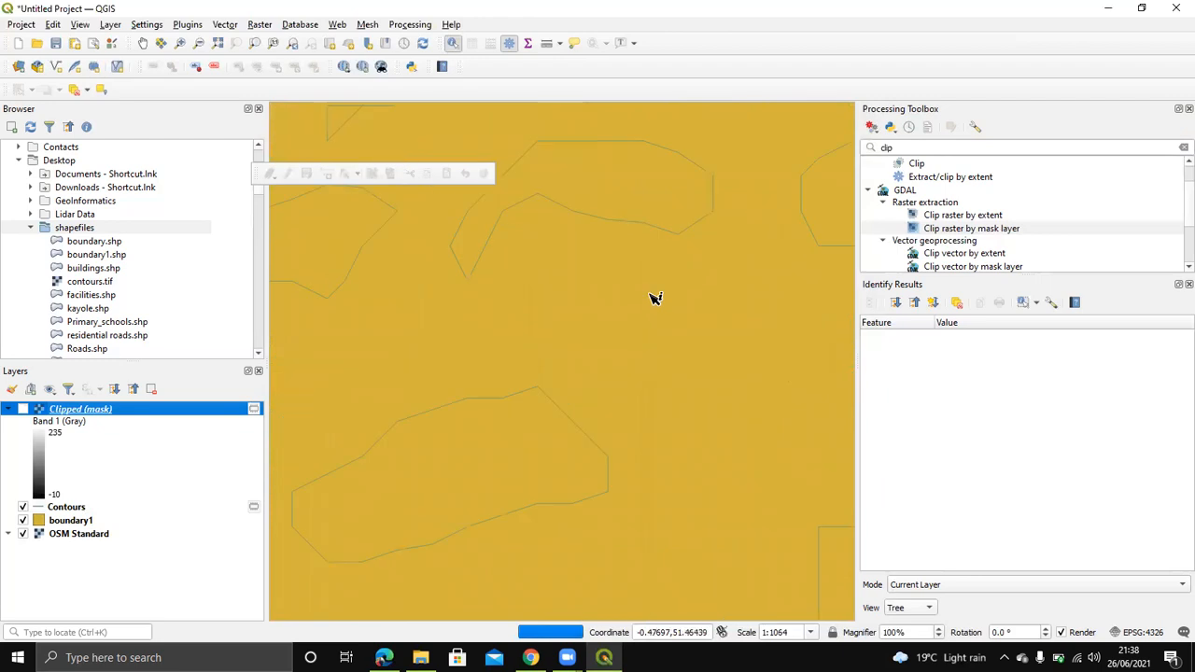
{"action": "scroll", "coordinate": [619, 504], "scroll_direction": "down", "scroll_amount": 3}
{"action": "scroll", "coordinate": [658, 258], "scroll_direction": "up", "scroll_amount": 1}
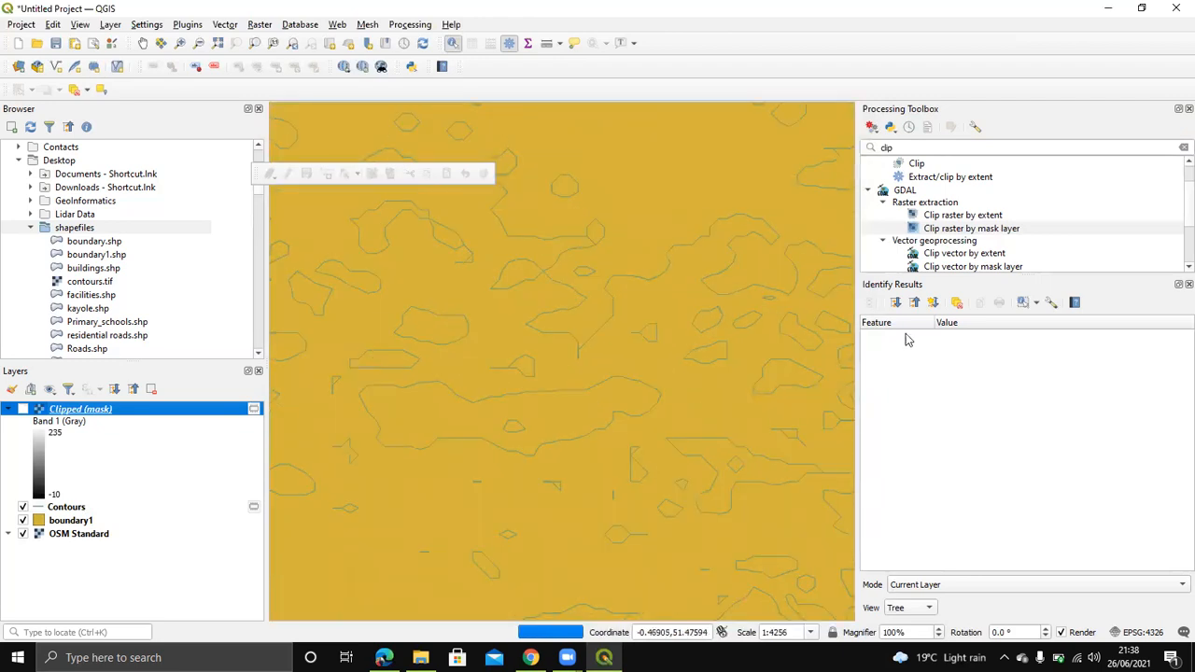
{"action": "left_click_drag", "start_coordinate": [732, 376], "coordinate": [525, 319]}
{"action": "scroll", "coordinate": [764, 366], "scroll_direction": "up", "scroll_amount": 2}
{"action": "left_click_drag", "start_coordinate": [623, 337], "coordinate": [353, 423]}
{"action": "scroll", "coordinate": [497, 388], "scroll_direction": "down", "scroll_amount": 2}
{"action": "scroll", "coordinate": [497, 387], "scroll_direction": "down", "scroll_amount": 2}
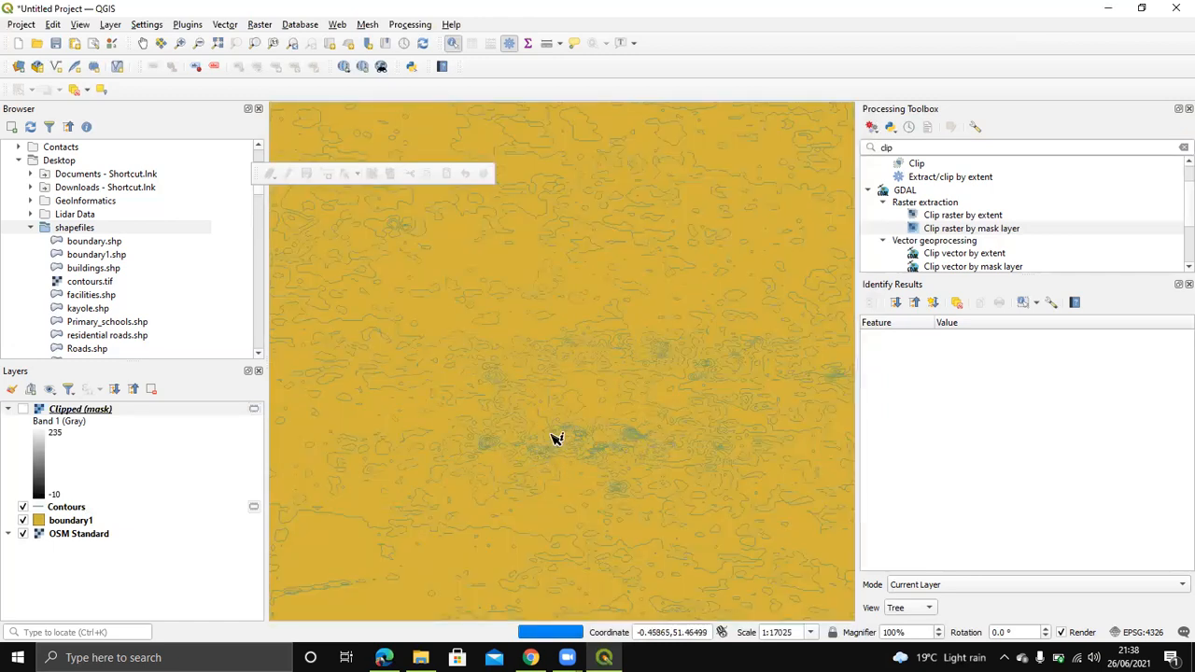
{"action": "scroll", "coordinate": [692, 453], "scroll_direction": "up", "scroll_amount": 2}
{"action": "scroll", "coordinate": [451, 420], "scroll_direction": "up", "scroll_amount": 2}
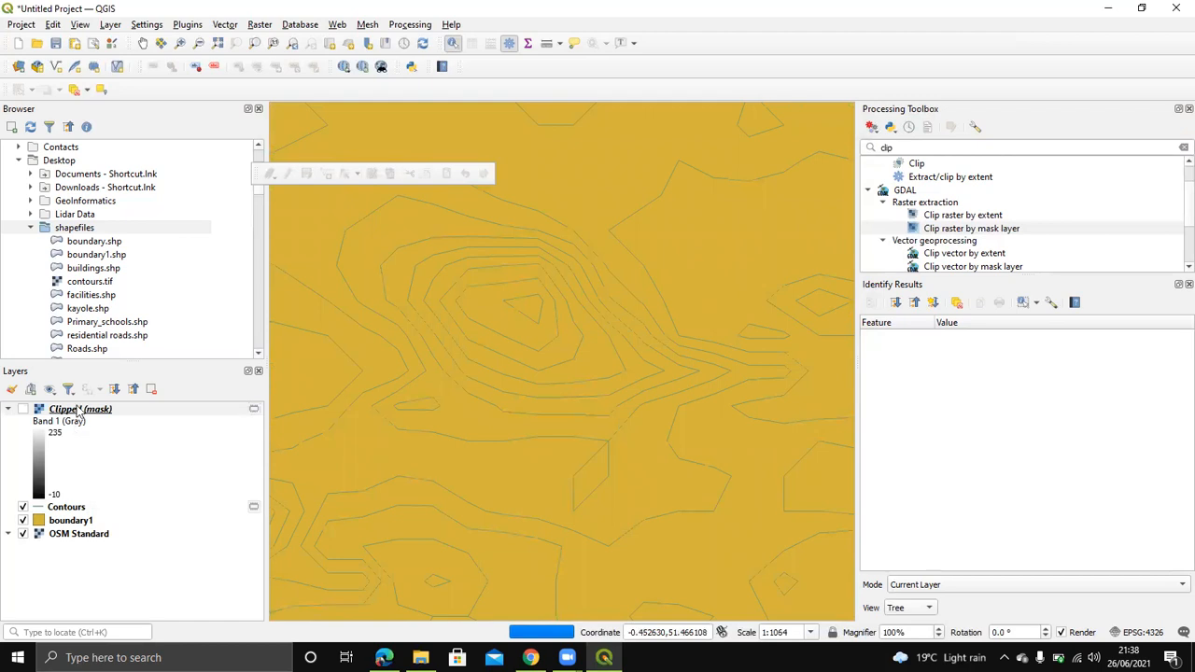
{"action": "right_click", "coordinate": [70, 510]}
{"action": "key", "text": "Escape"}
{"action": "key", "text": "Escape"}
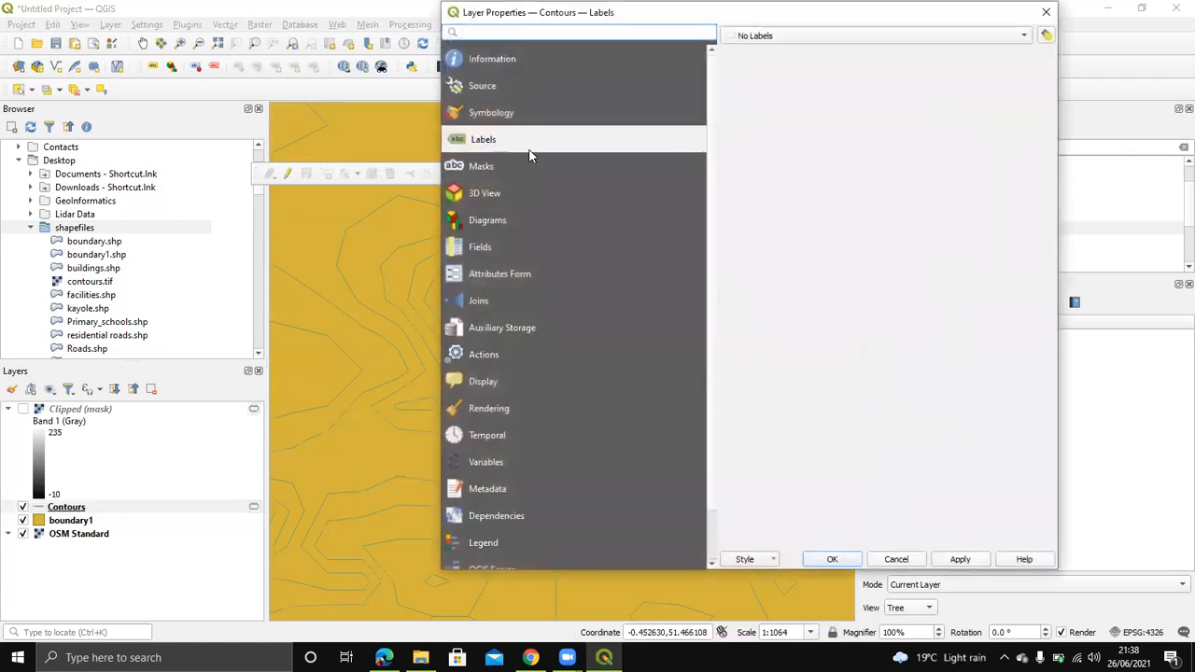
{"action": "left_click", "coordinate": [847, 36]}
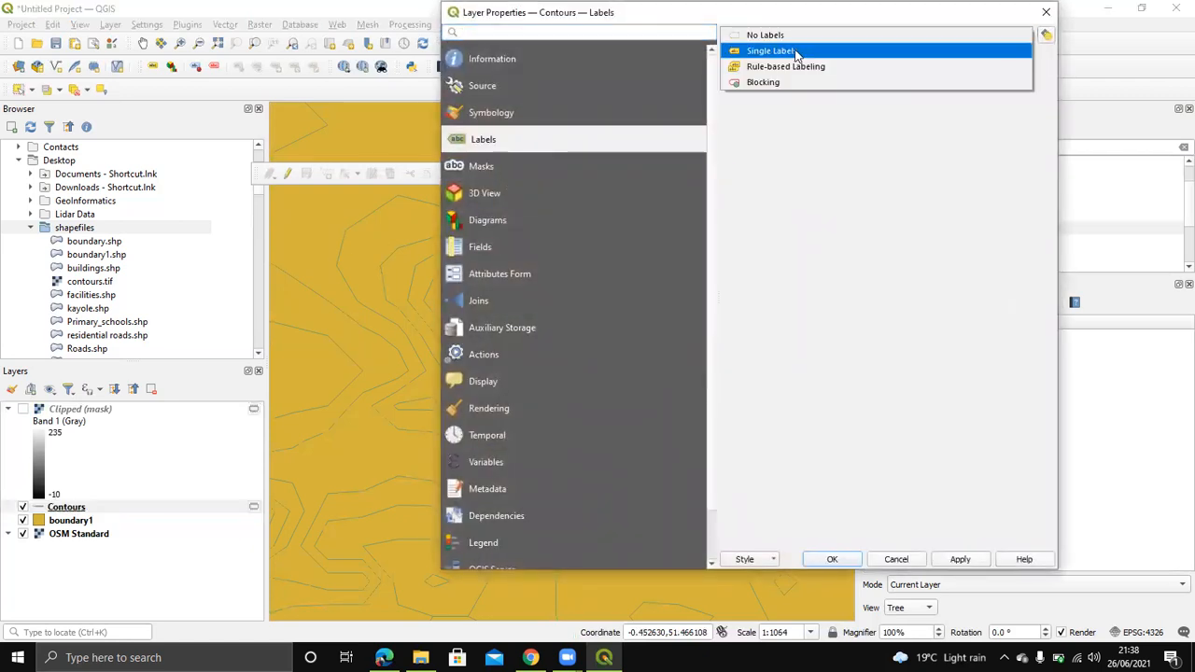
{"action": "left_click", "coordinate": [795, 52]}
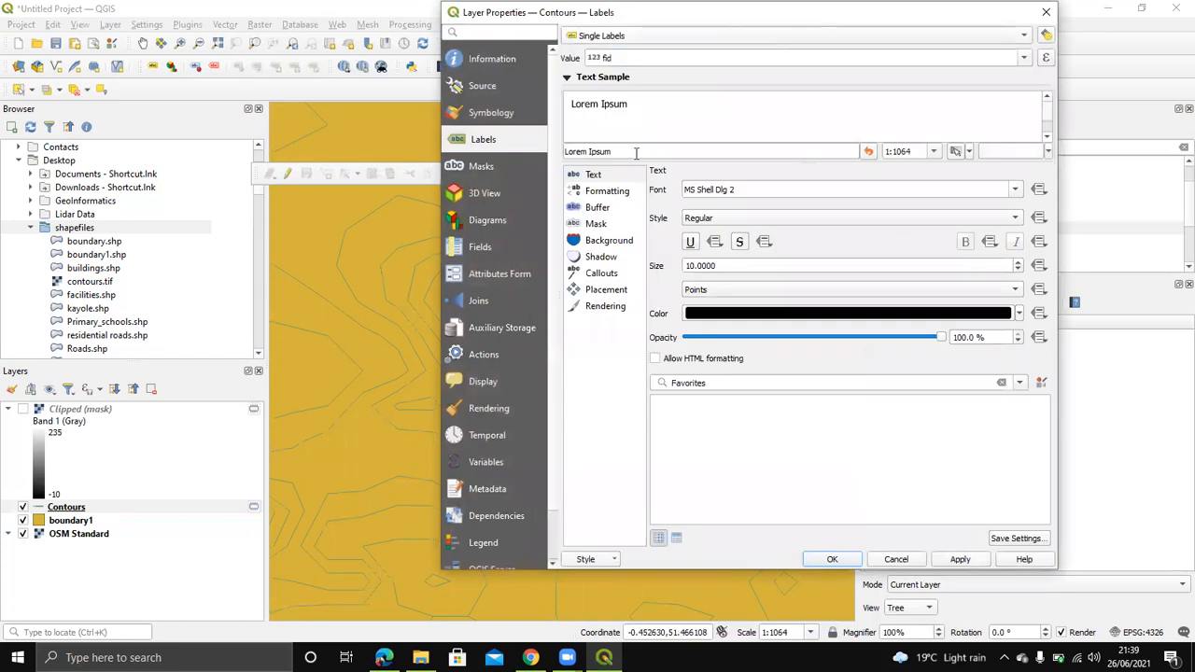
{"action": "left_click", "coordinate": [1024, 59]}
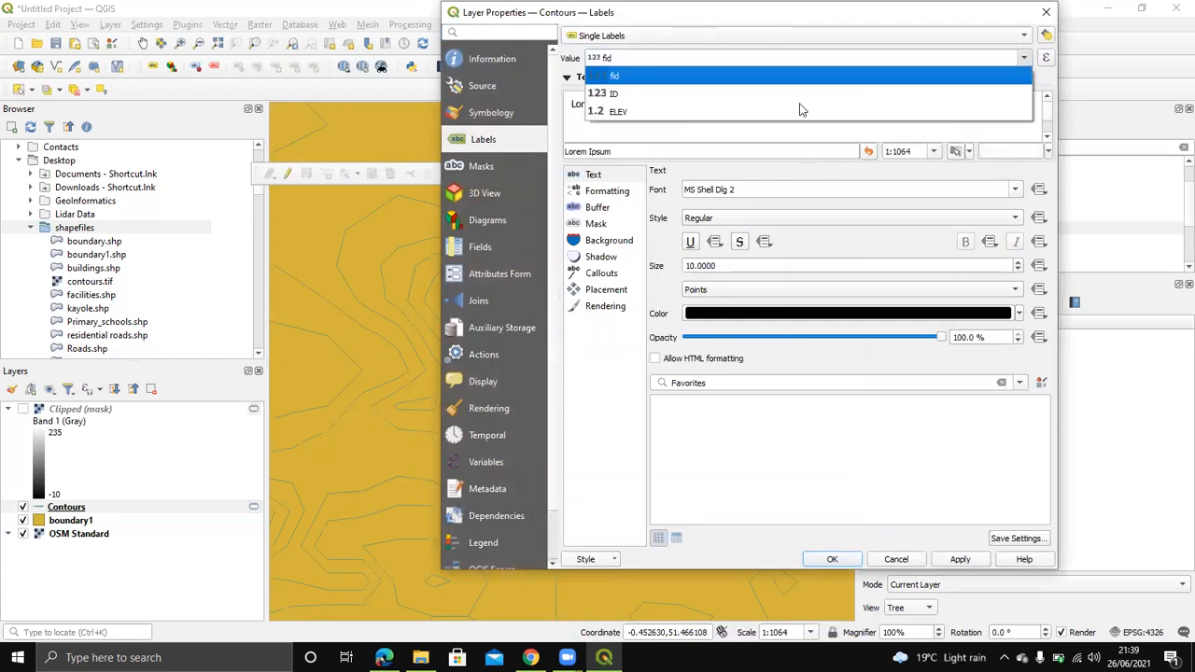
{"action": "left_click", "coordinate": [630, 113]}
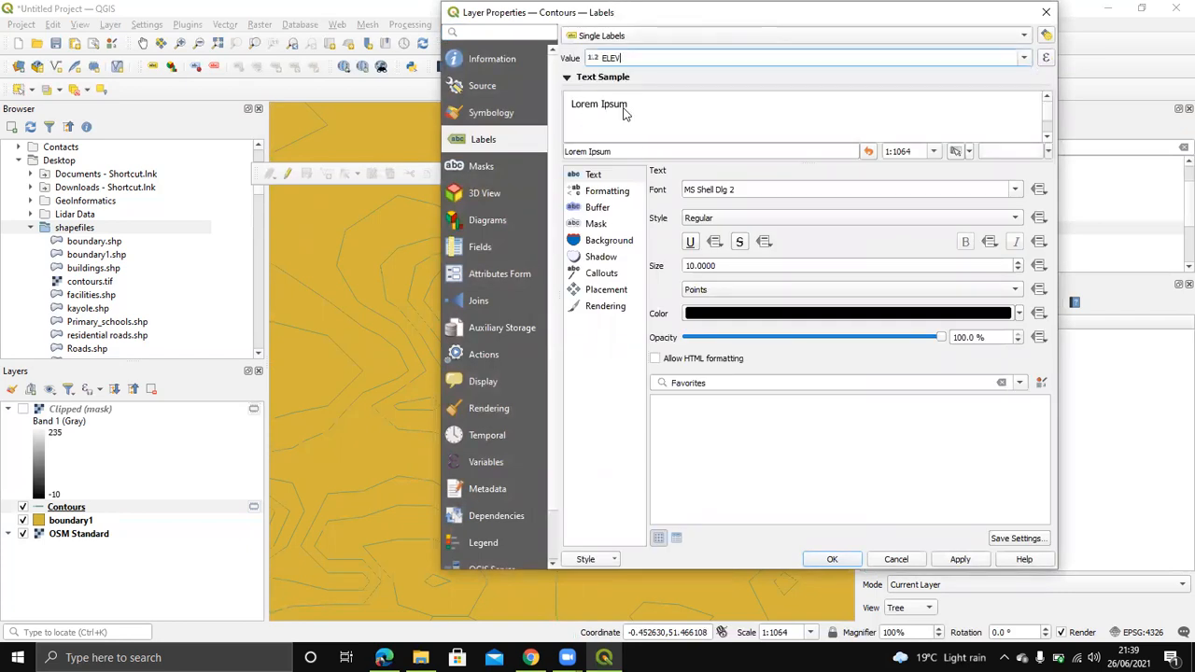
{"action": "left_click", "coordinate": [1024, 58]}
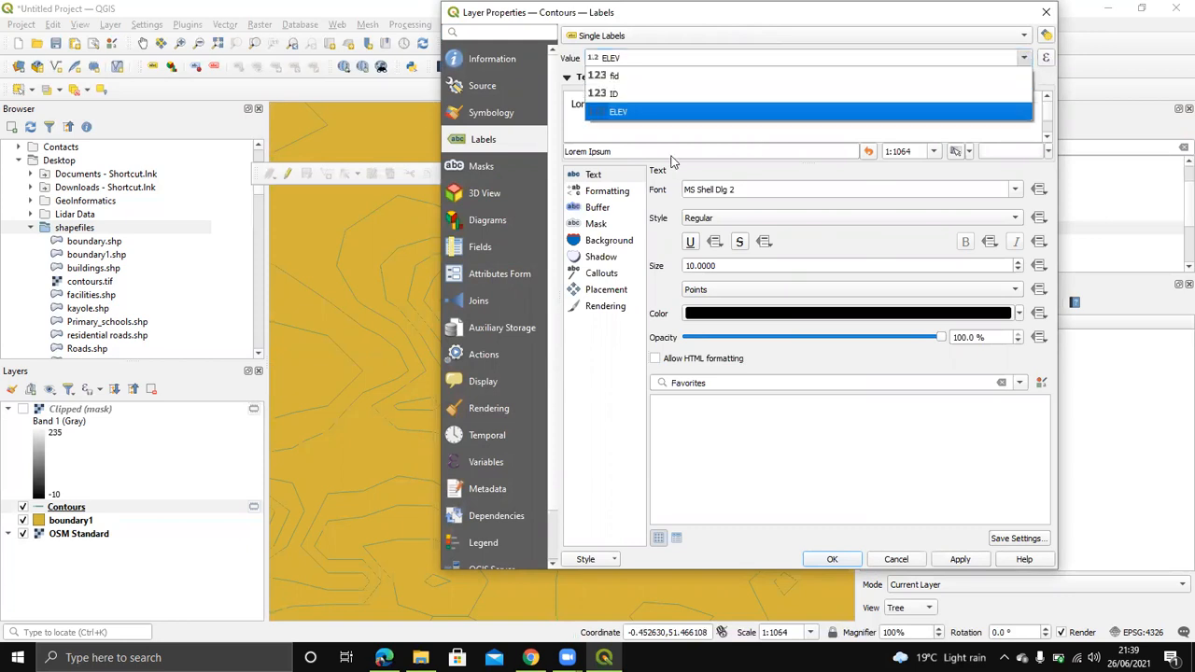
{"action": "left_click", "coordinate": [650, 113]}
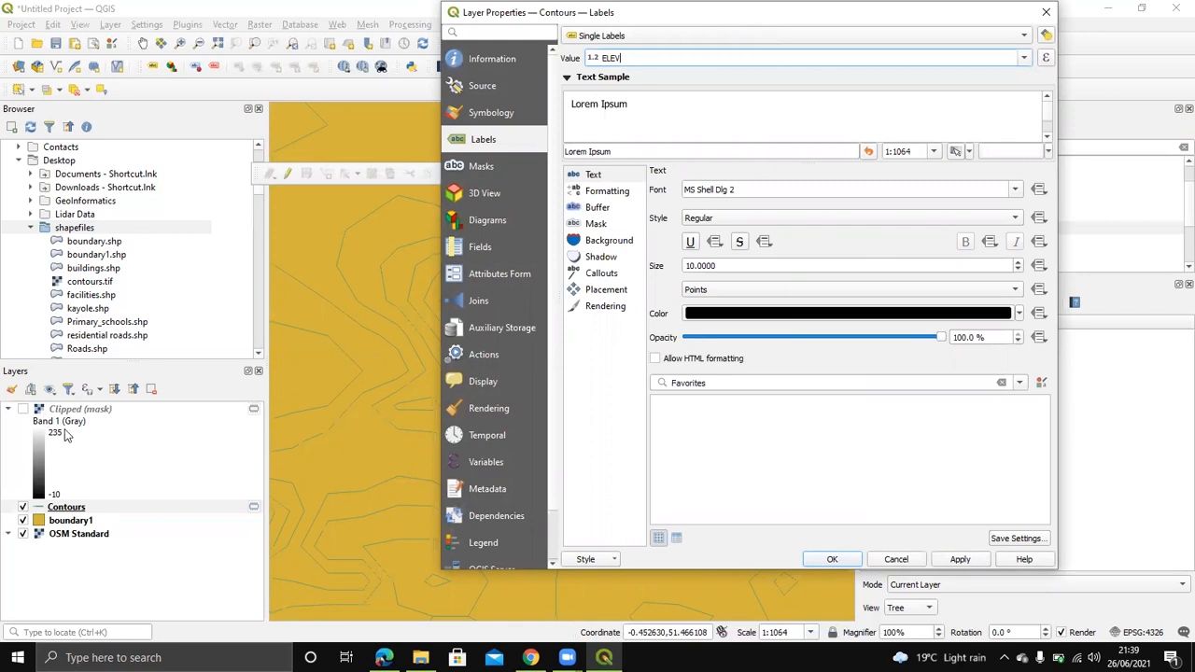
{"action": "left_click", "coordinate": [54, 513]}
{"action": "left_click", "coordinate": [1047, 13]}
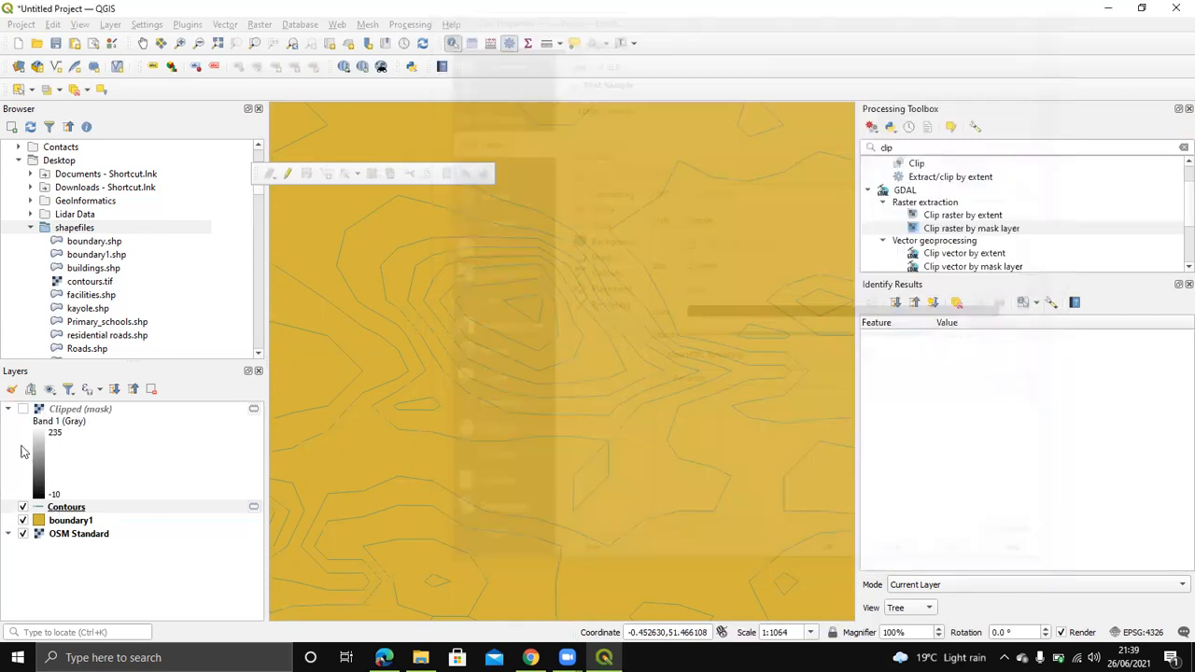
{"action": "left_click", "coordinate": [51, 507]}
Step: Give the Contours layer Single Labels using the ELEV field, then zoom to check them
{"action": "right_click", "coordinate": [56, 512]}
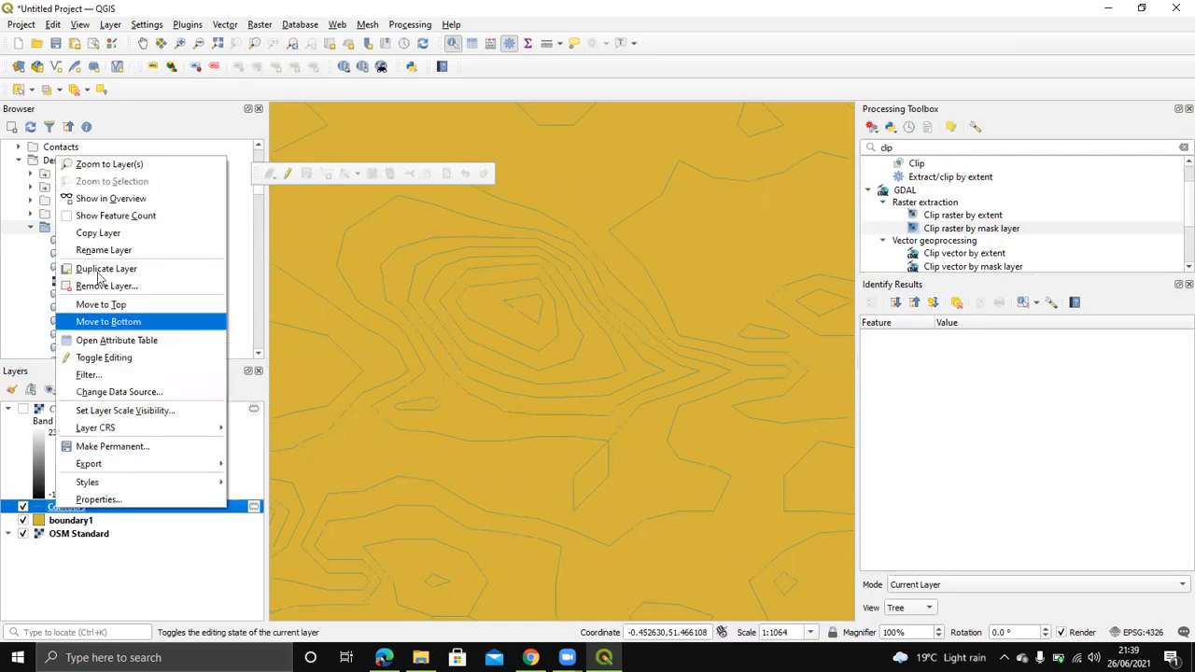
{"action": "left_click", "coordinate": [107, 342]}
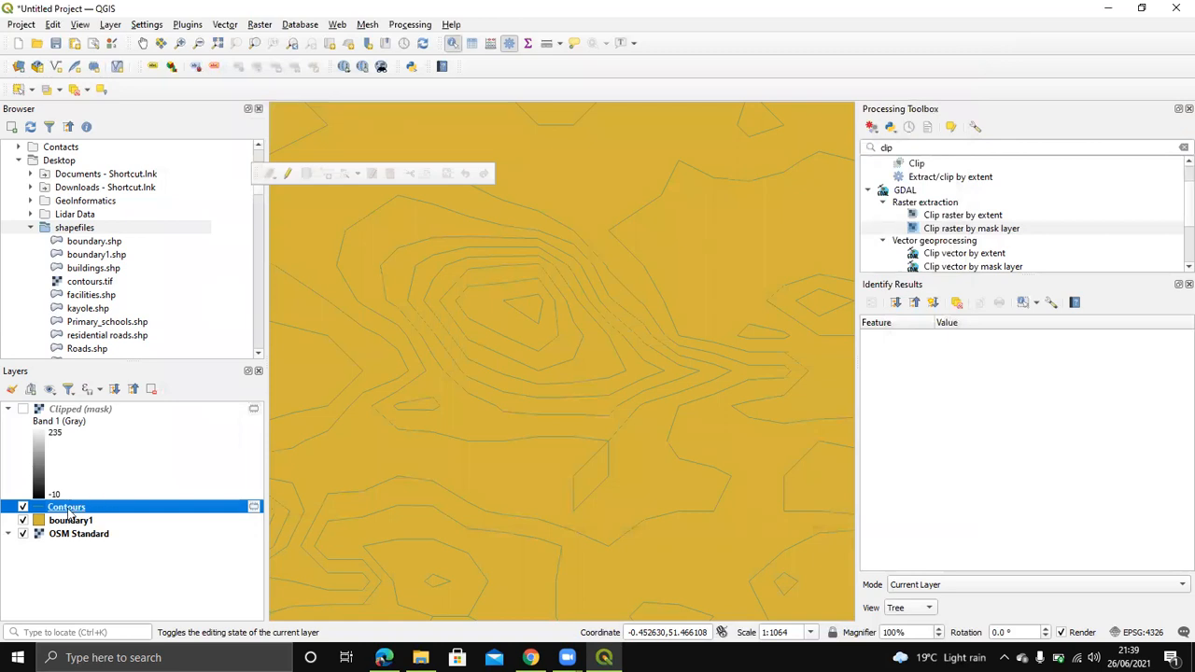
{"action": "right_click", "coordinate": [68, 512]}
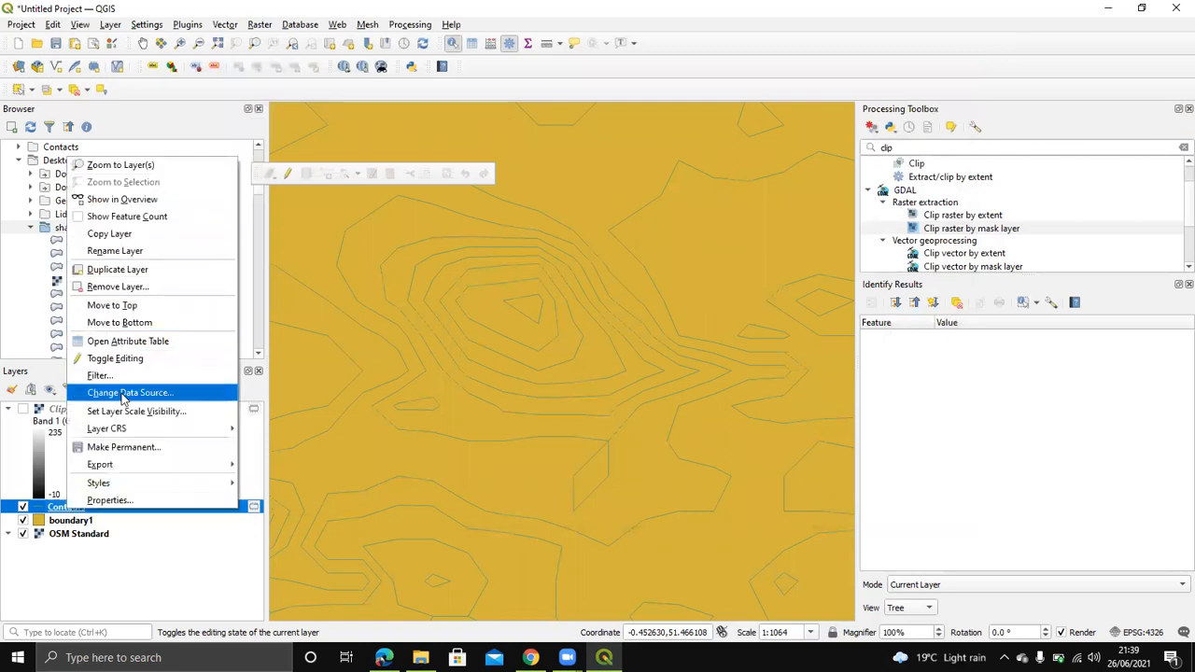
{"action": "left_click", "coordinate": [105, 499]}
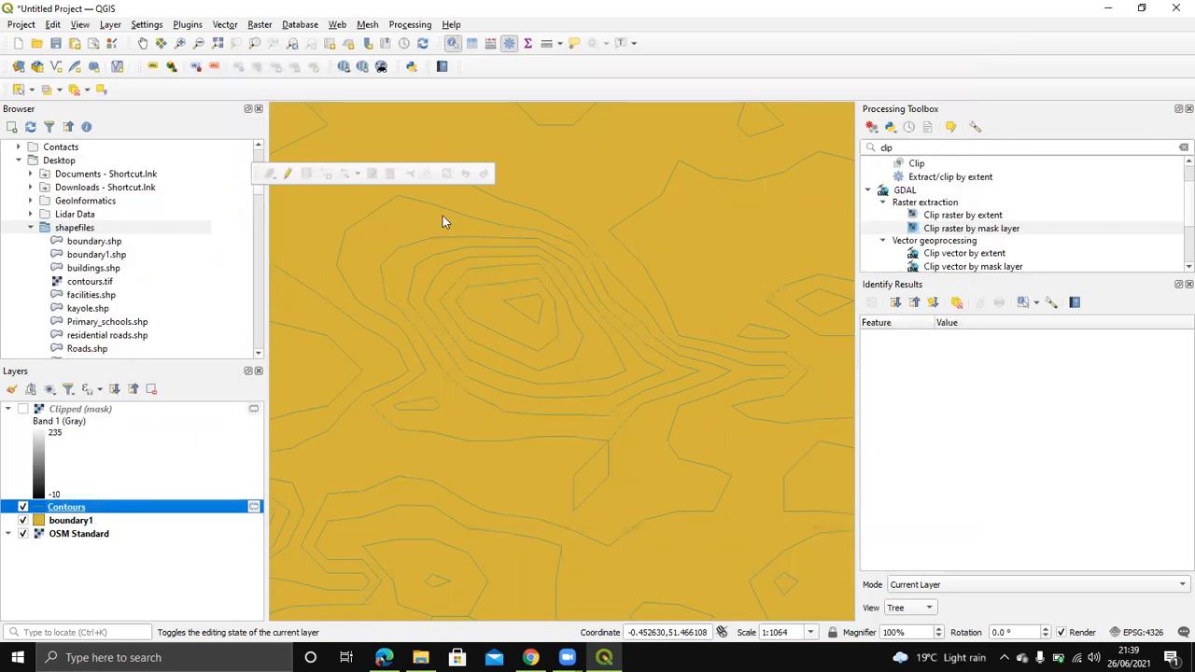
{"action": "left_click", "coordinate": [904, 59]}
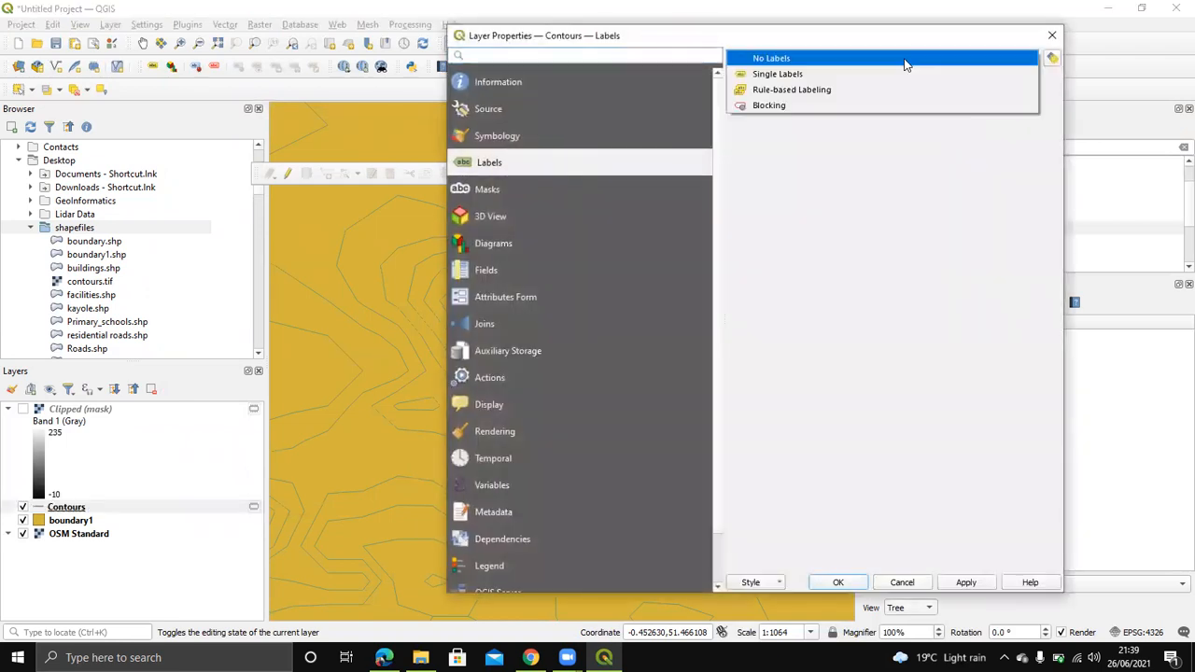
{"action": "left_click", "coordinate": [802, 74]}
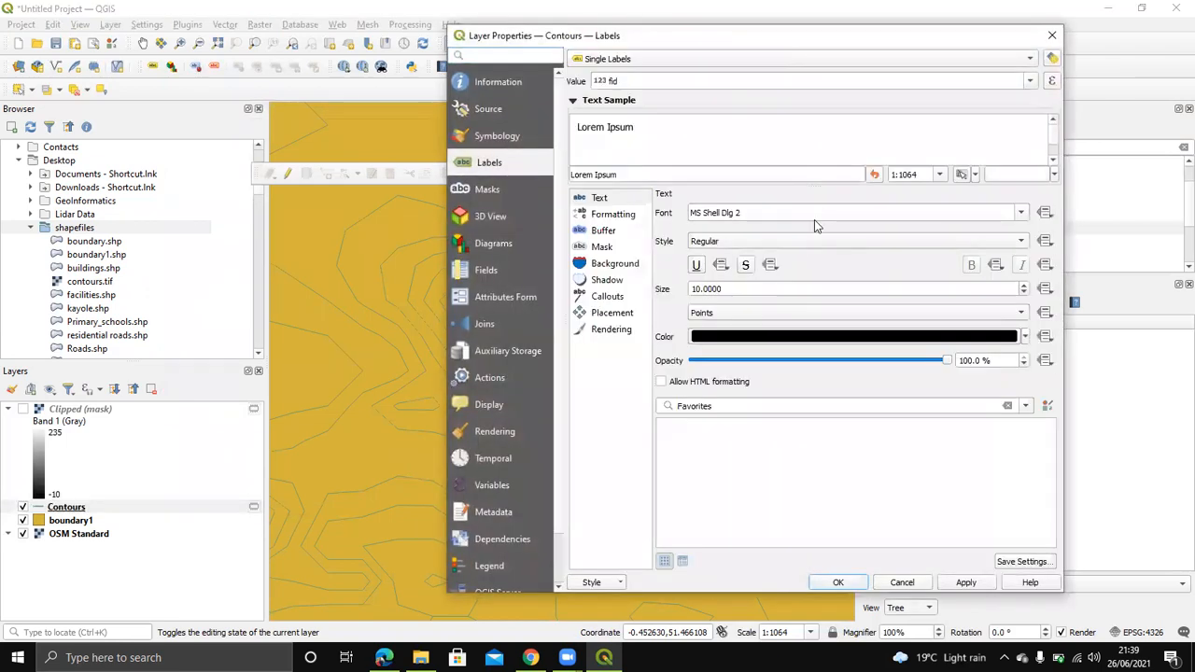
{"action": "left_click", "coordinate": [1008, 82]}
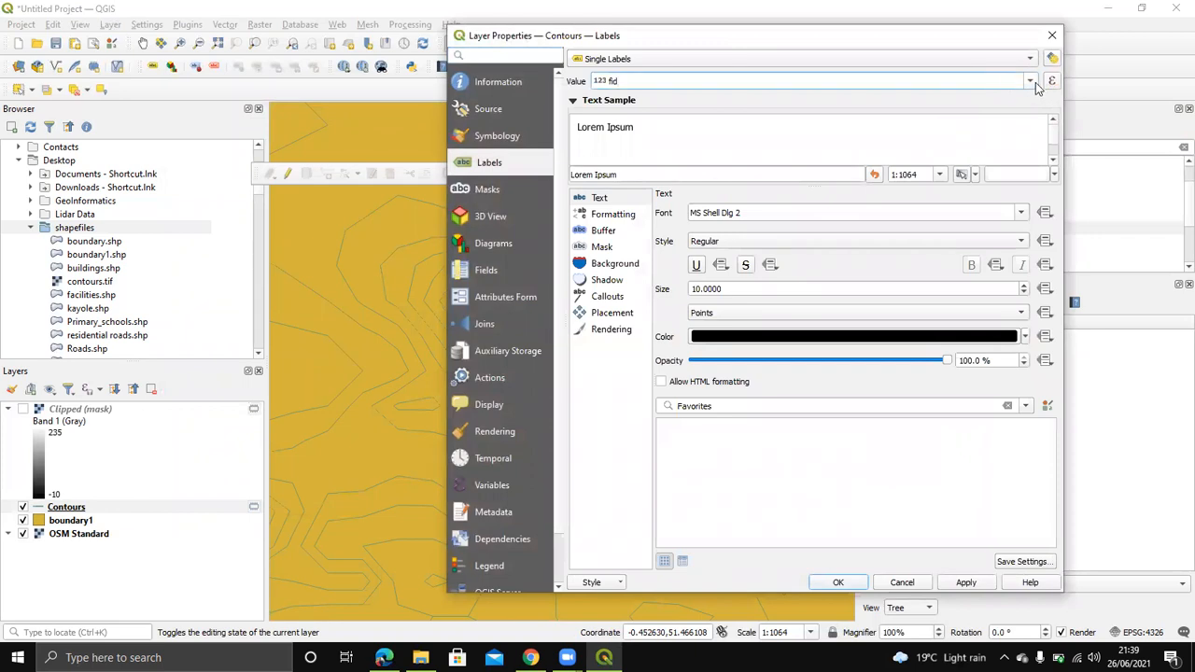
{"action": "left_click", "coordinate": [1030, 82]}
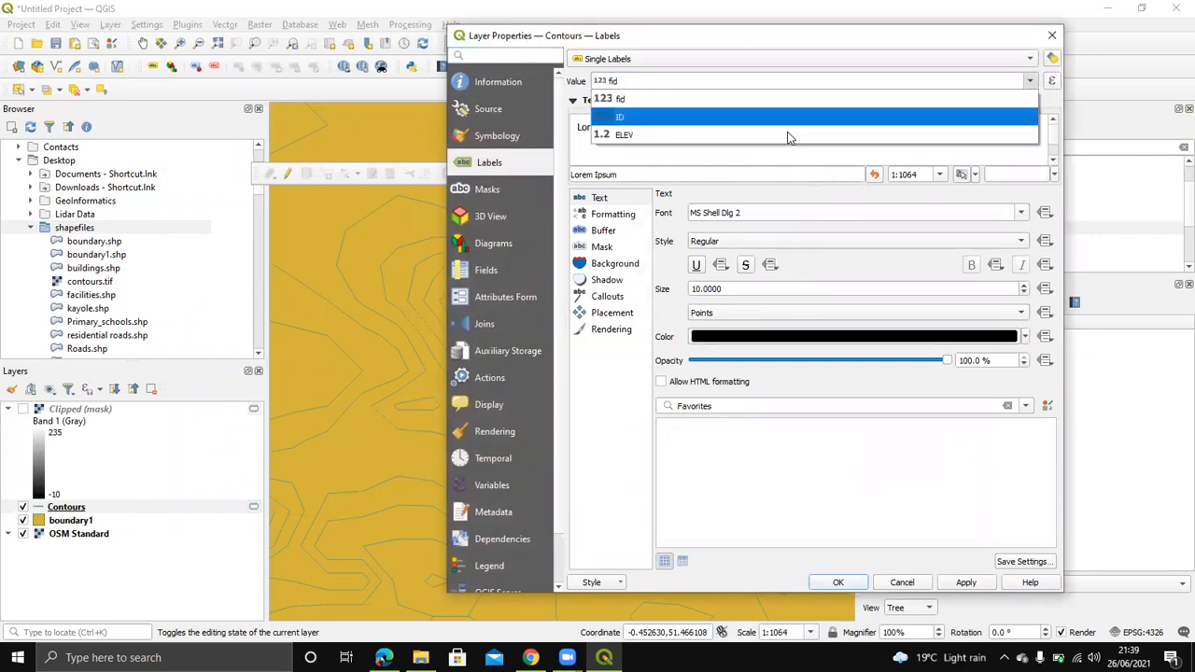
{"action": "left_click", "coordinate": [653, 136]}
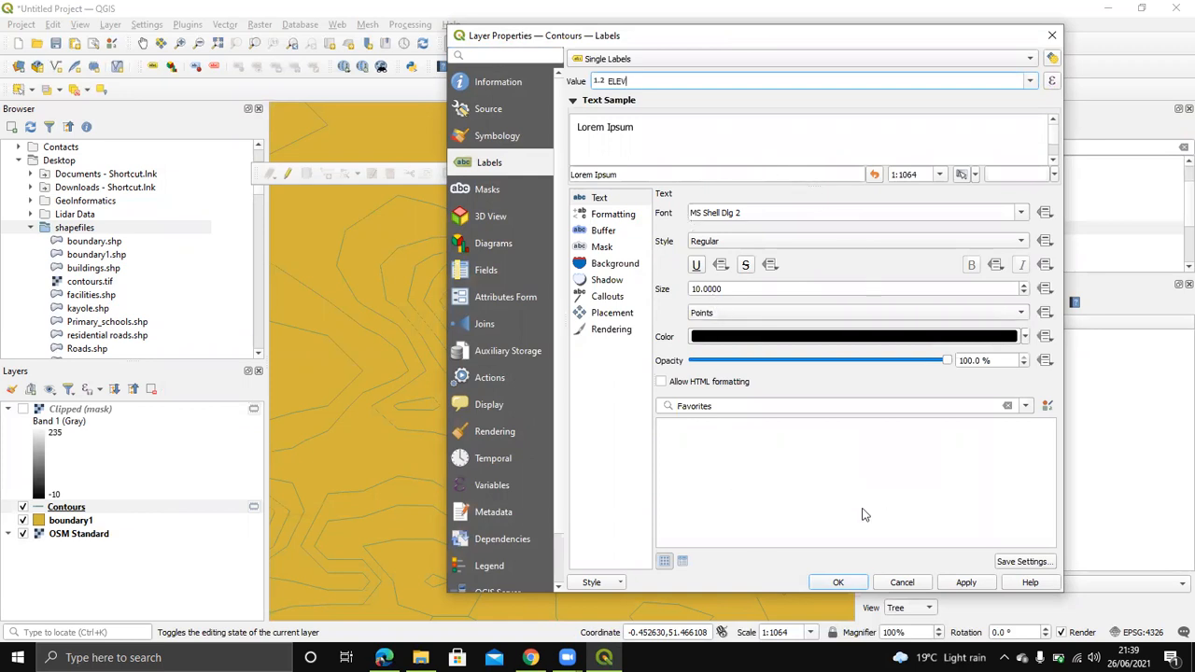
{"action": "left_click", "coordinate": [839, 583]}
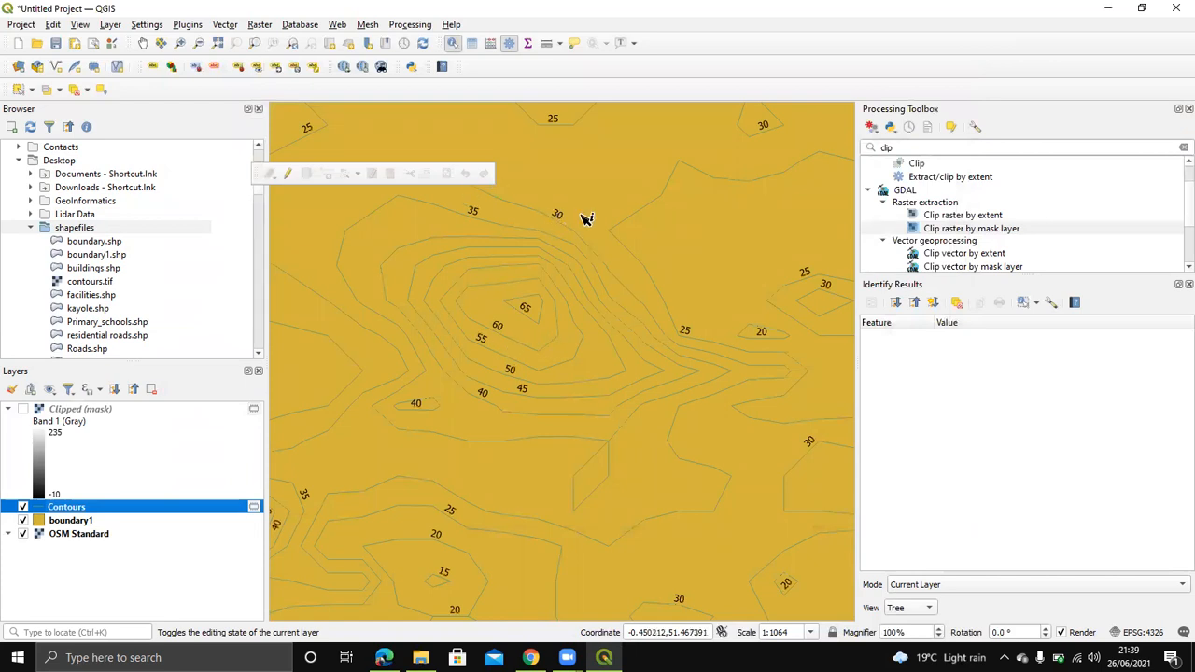
{"action": "scroll", "coordinate": [499, 392], "scroll_direction": "up", "scroll_amount": 2}
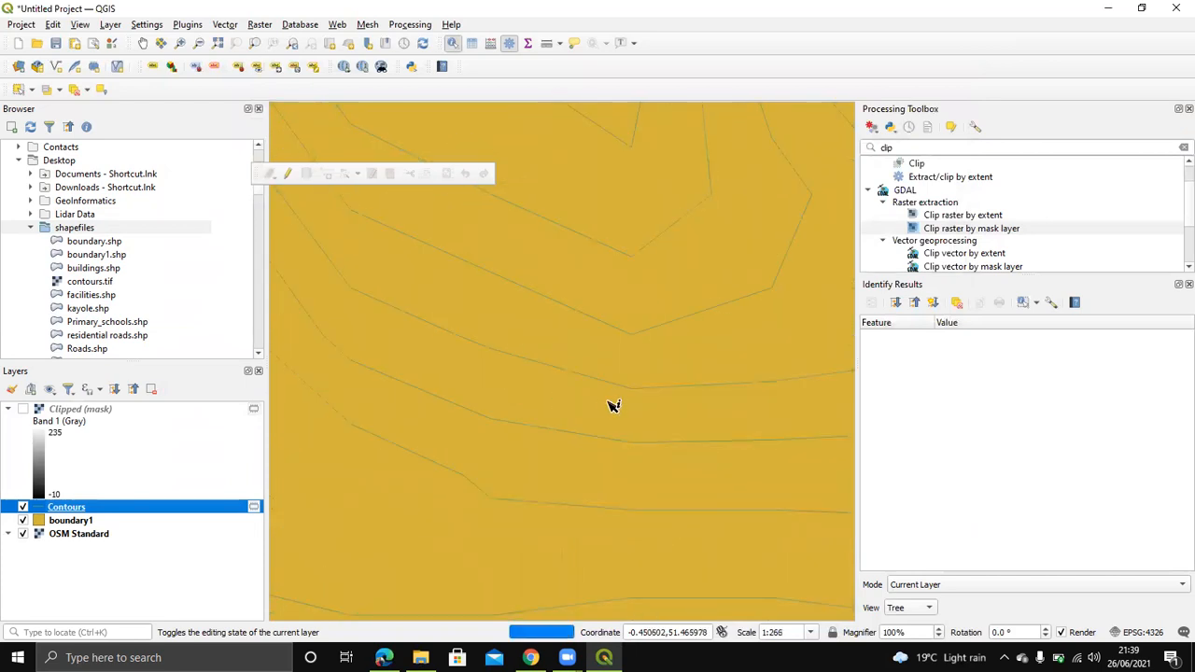
{"action": "scroll", "coordinate": [528, 389], "scroll_direction": "down", "scroll_amount": 1}
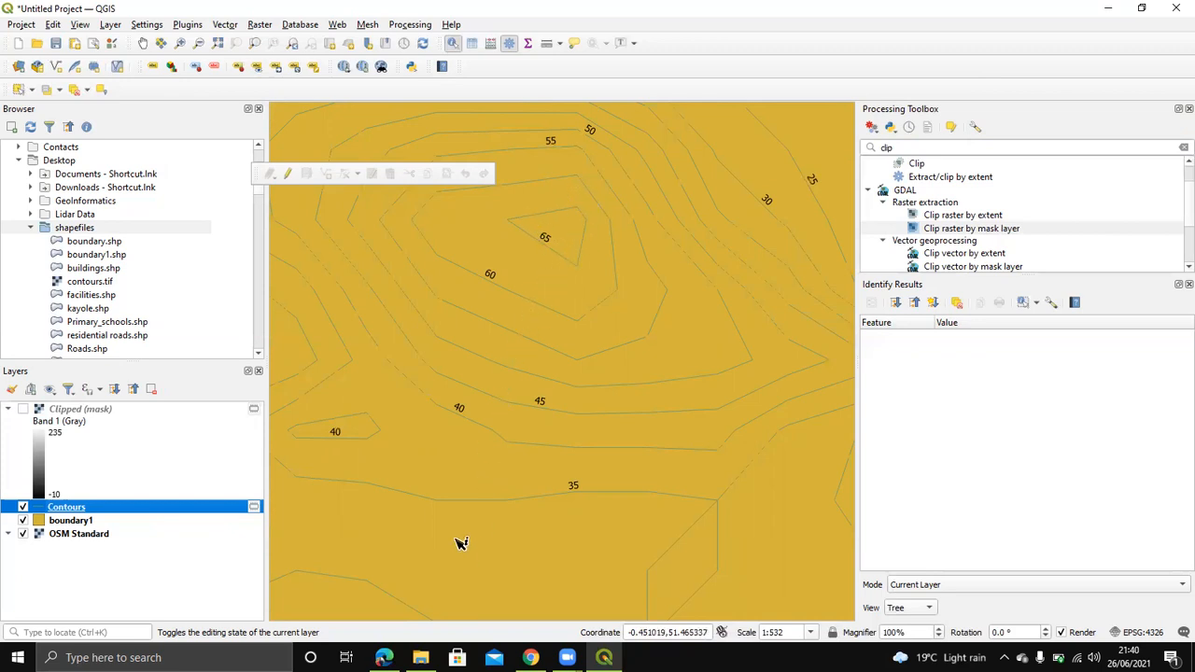
Step: Zoom in and identify the innermost contour ring as the 65 elevation line
{"action": "scroll", "coordinate": [520, 480], "scroll_direction": "down", "scroll_amount": 1}
{"action": "scroll", "coordinate": [563, 371], "scroll_direction": "up", "scroll_amount": 1}
{"action": "scroll", "coordinate": [567, 373], "scroll_direction": "up", "scroll_amount": 1}
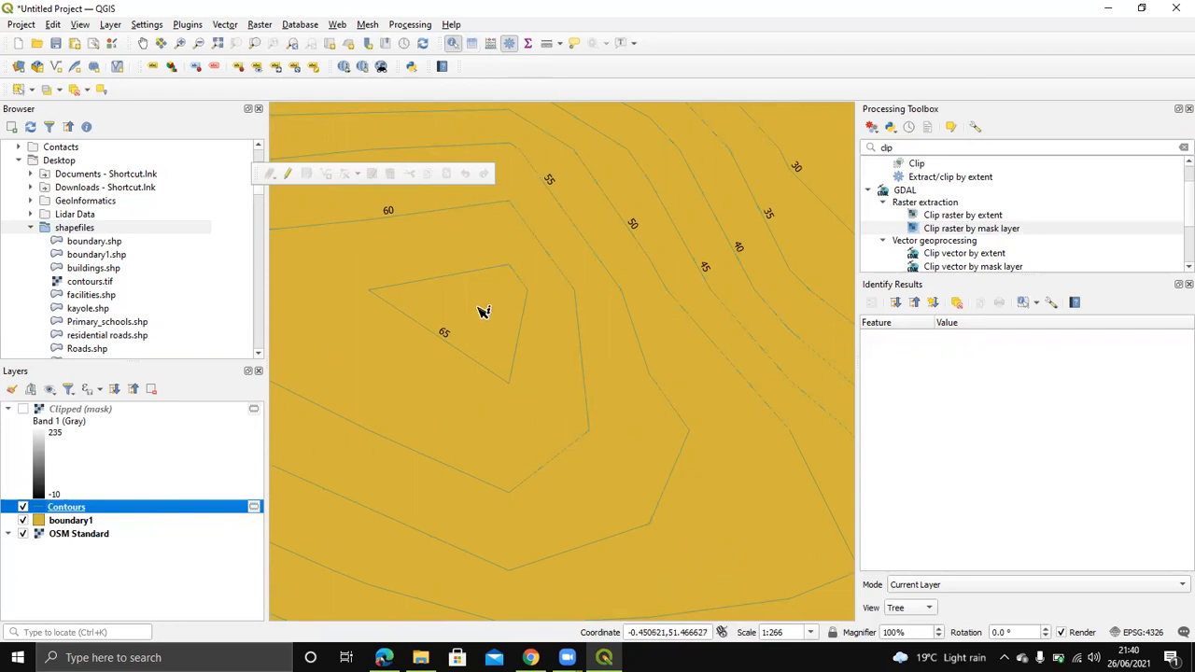
{"action": "left_click", "coordinate": [489, 276]}
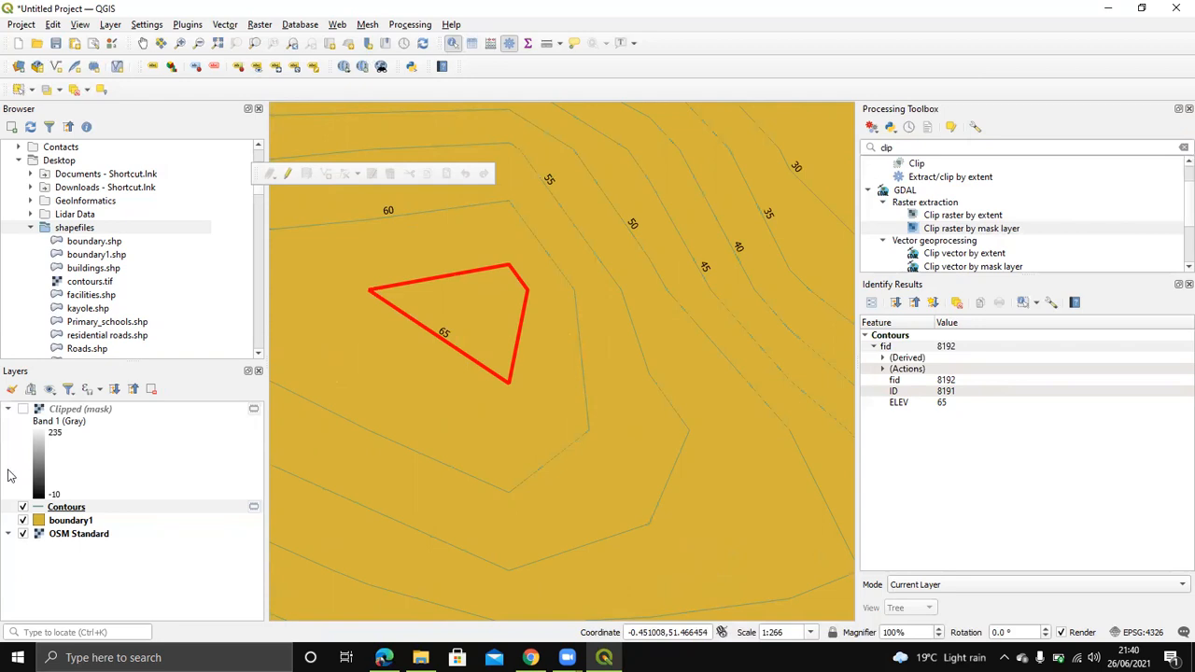
{"action": "scroll", "coordinate": [395, 360], "scroll_direction": "down", "scroll_amount": 2}
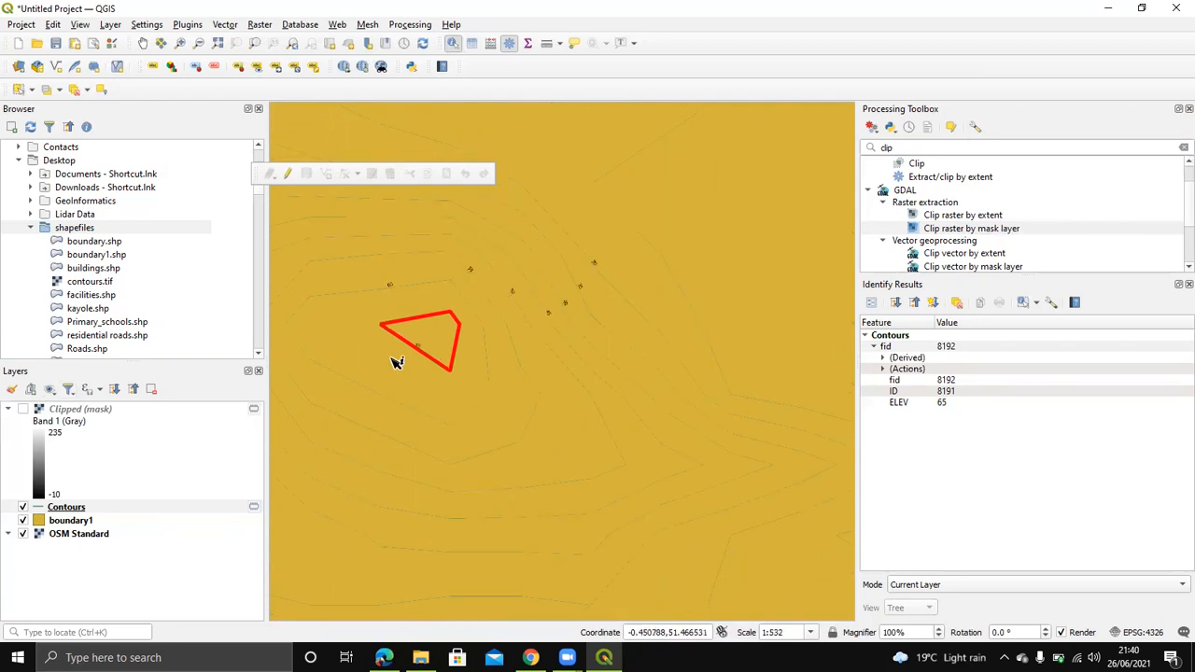
{"action": "scroll", "coordinate": [522, 355], "scroll_direction": "down", "scroll_amount": 1}
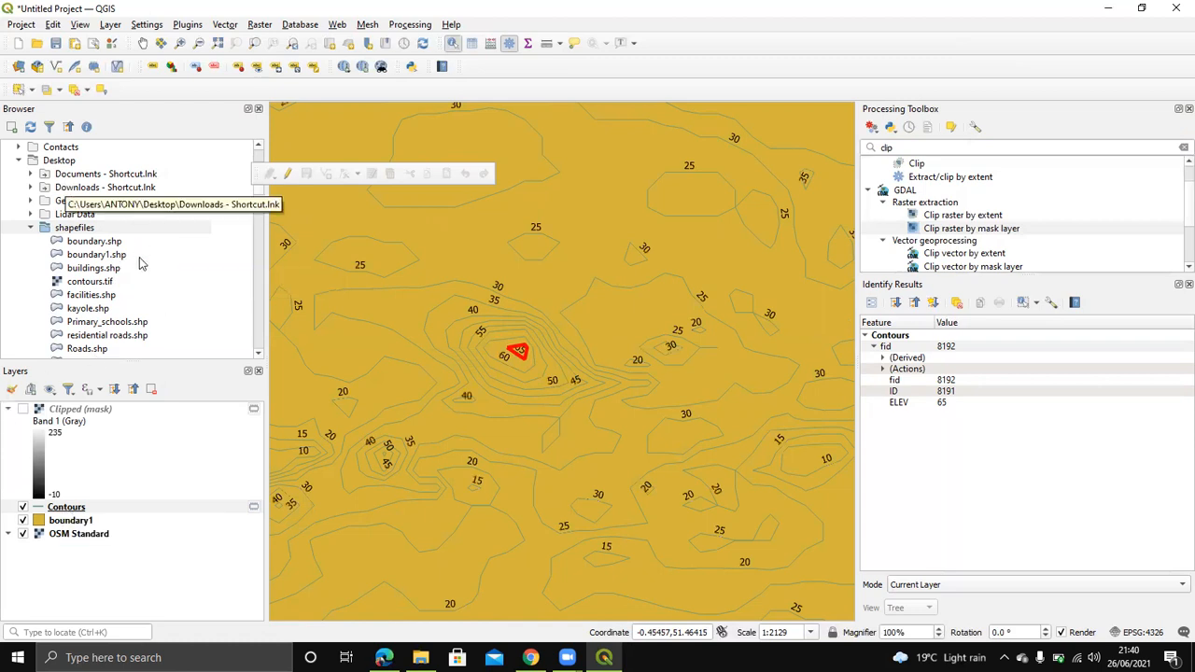
Step: Save Contours as ESRI Shapefile contours1 in Desktop\shapefiles and add it to the map
{"action": "right_click", "coordinate": [67, 513]}
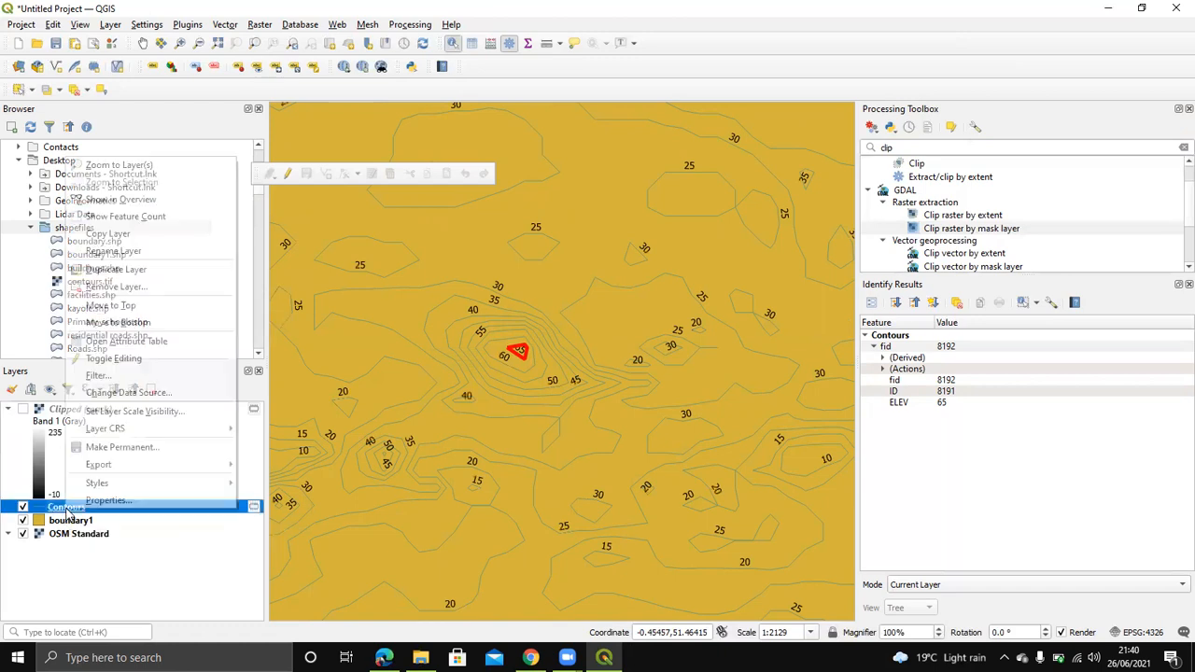
{"action": "mouse_move", "coordinate": [107, 478]}
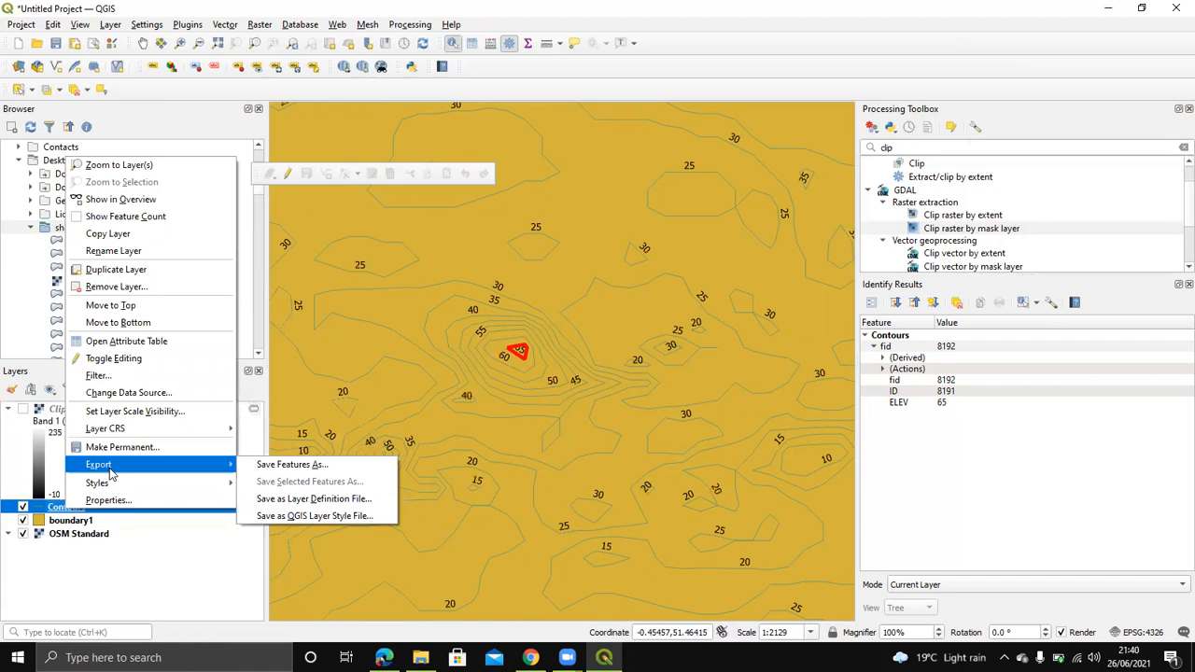
{"action": "left_click", "coordinate": [316, 466]}
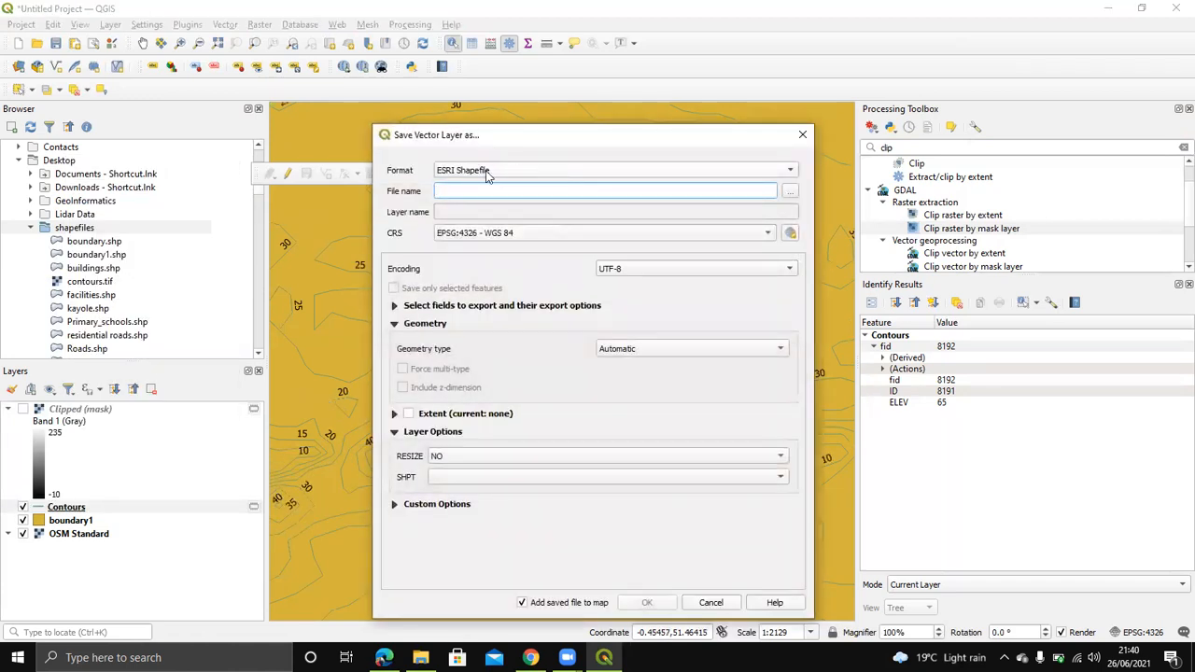
{"action": "left_click", "coordinate": [515, 174]}
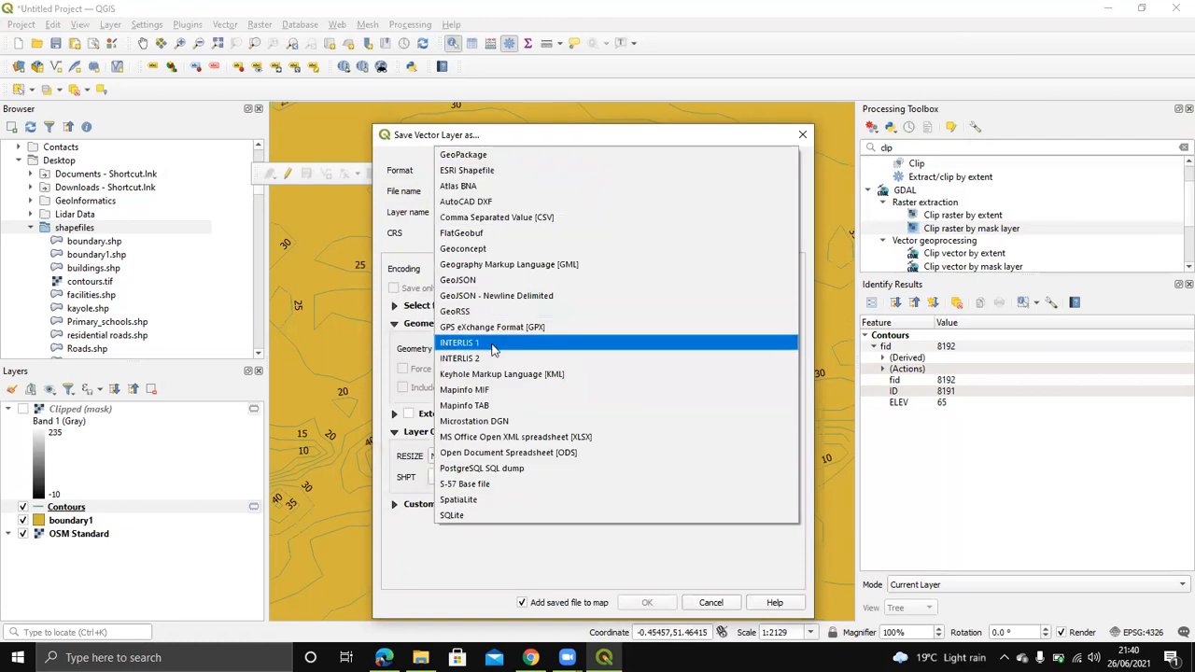
{"action": "left_click", "coordinate": [486, 176]}
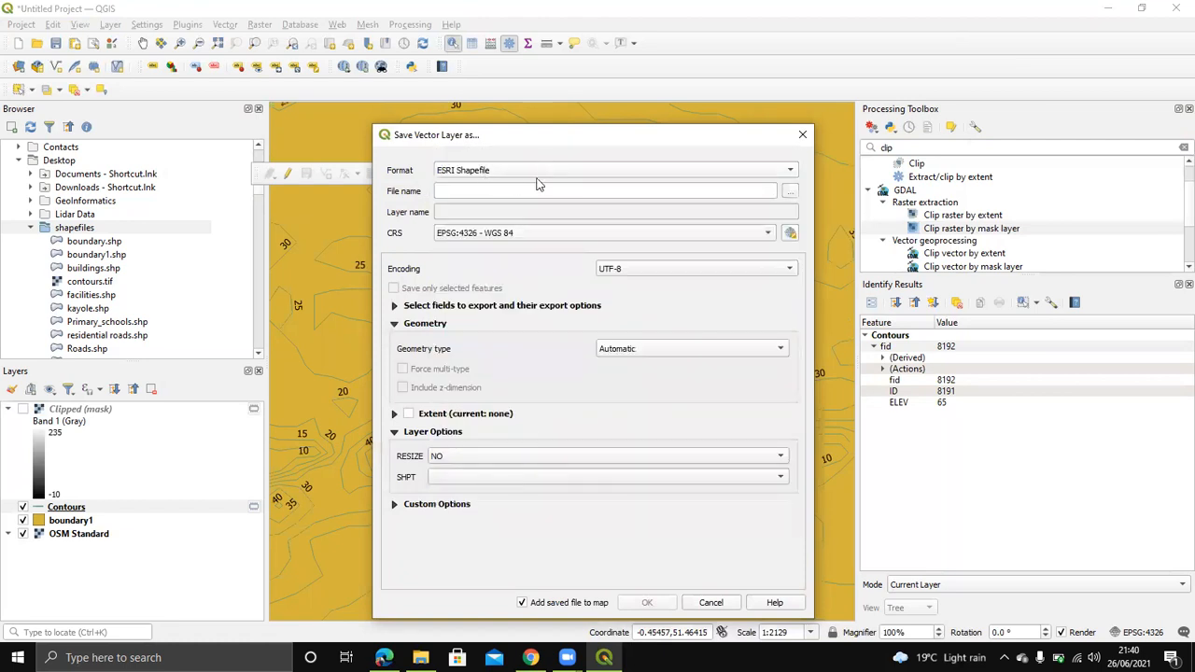
{"action": "left_click", "coordinate": [485, 191]}
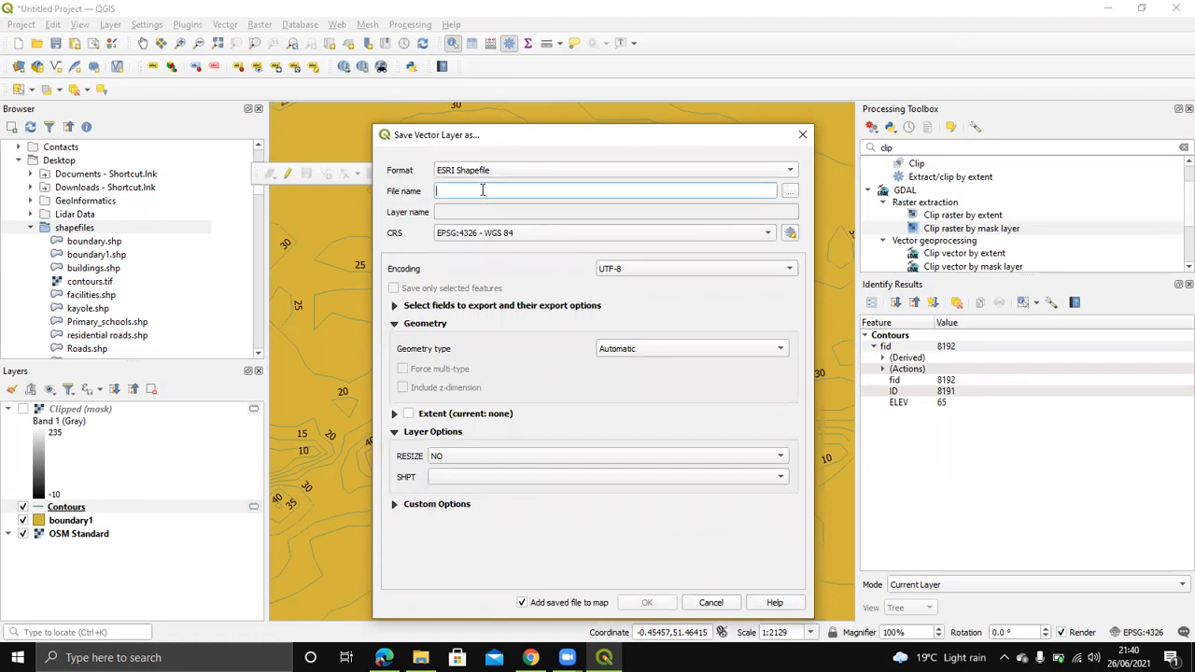
{"action": "type", "text": "contours1"}
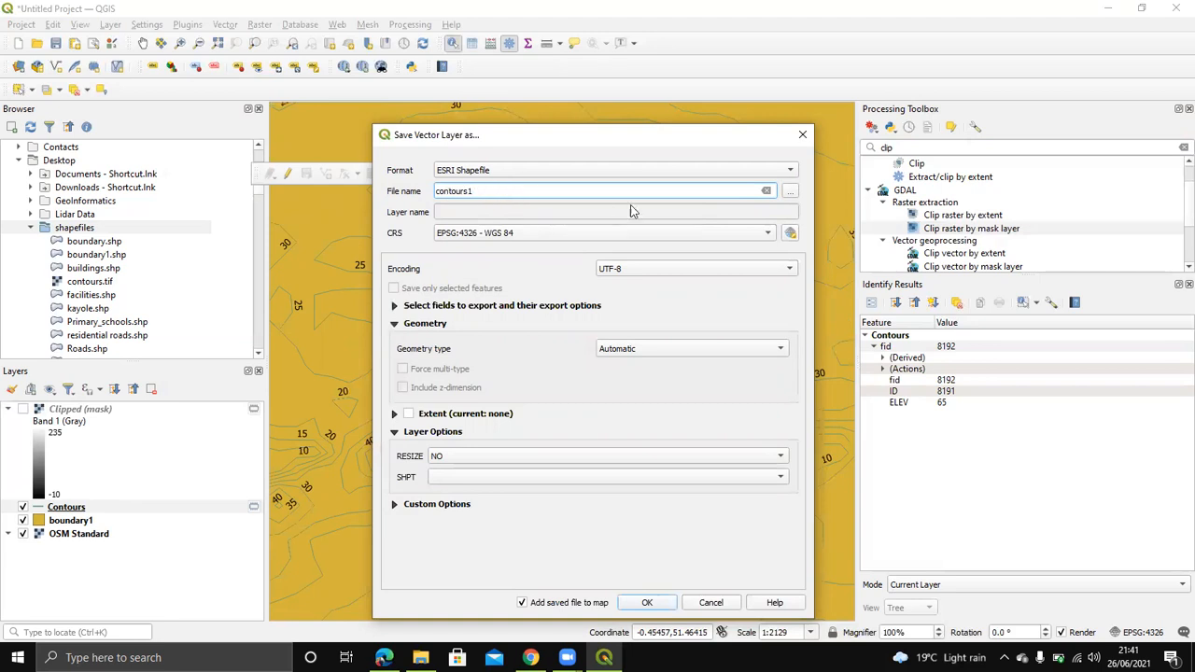
{"action": "left_click", "coordinate": [790, 192]}
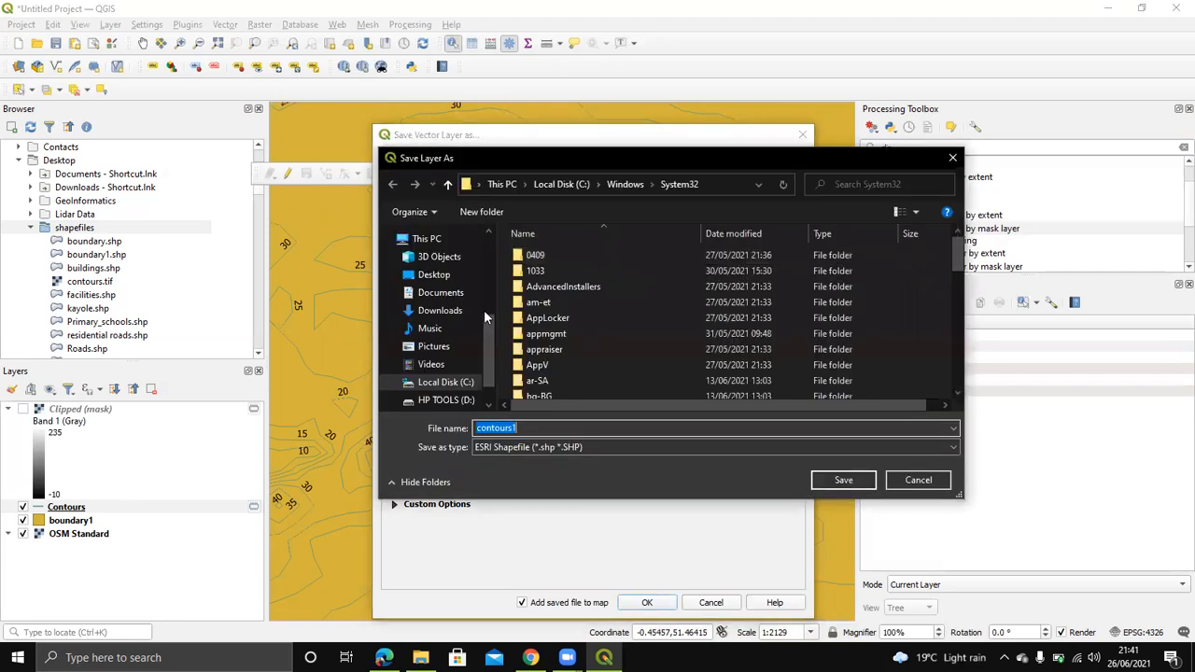
{"action": "left_click", "coordinate": [433, 274]}
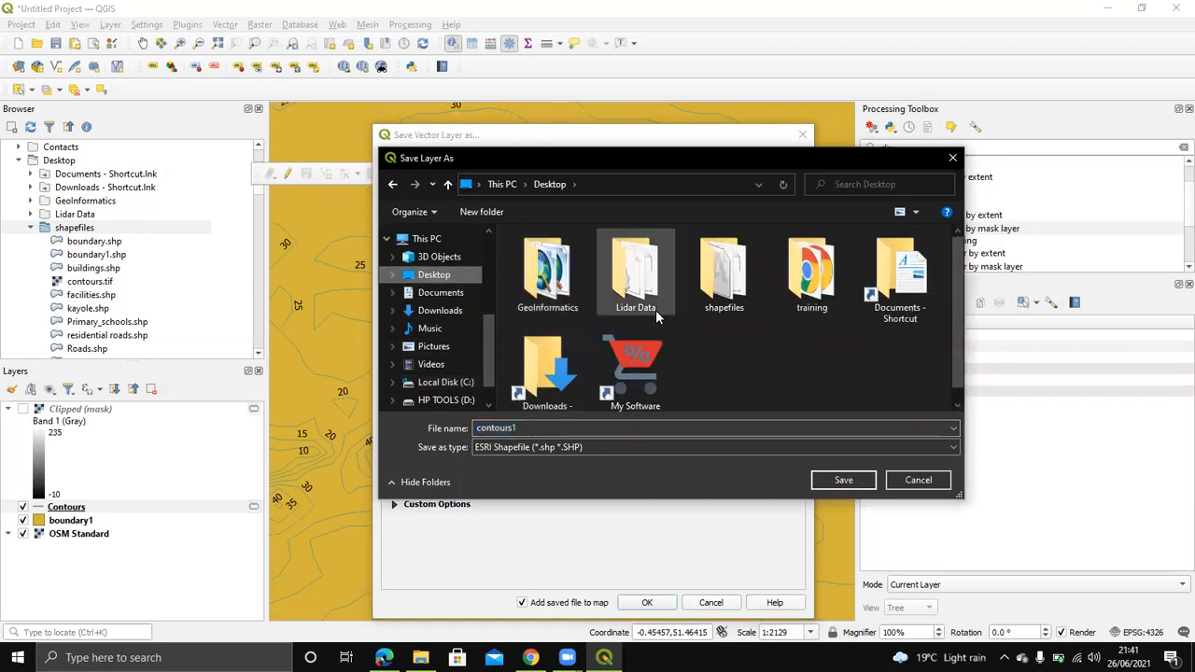
{"action": "double_click", "coordinate": [723, 275]}
{"action": "left_click", "coordinate": [849, 480]}
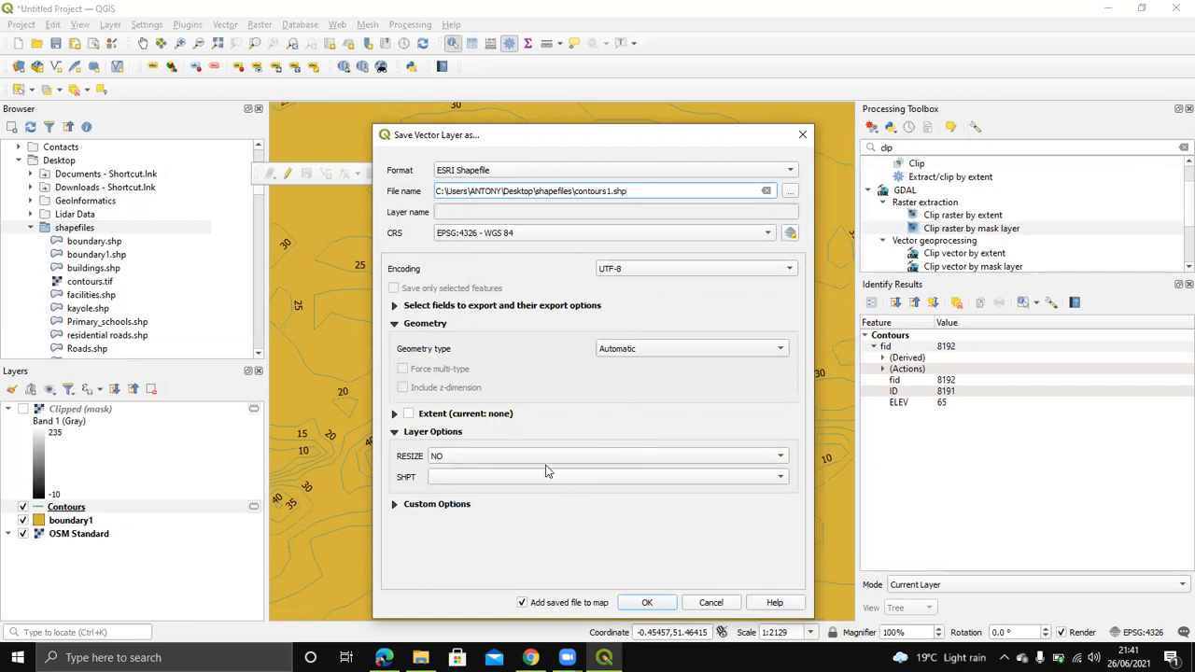
{"action": "left_click", "coordinate": [648, 603]}
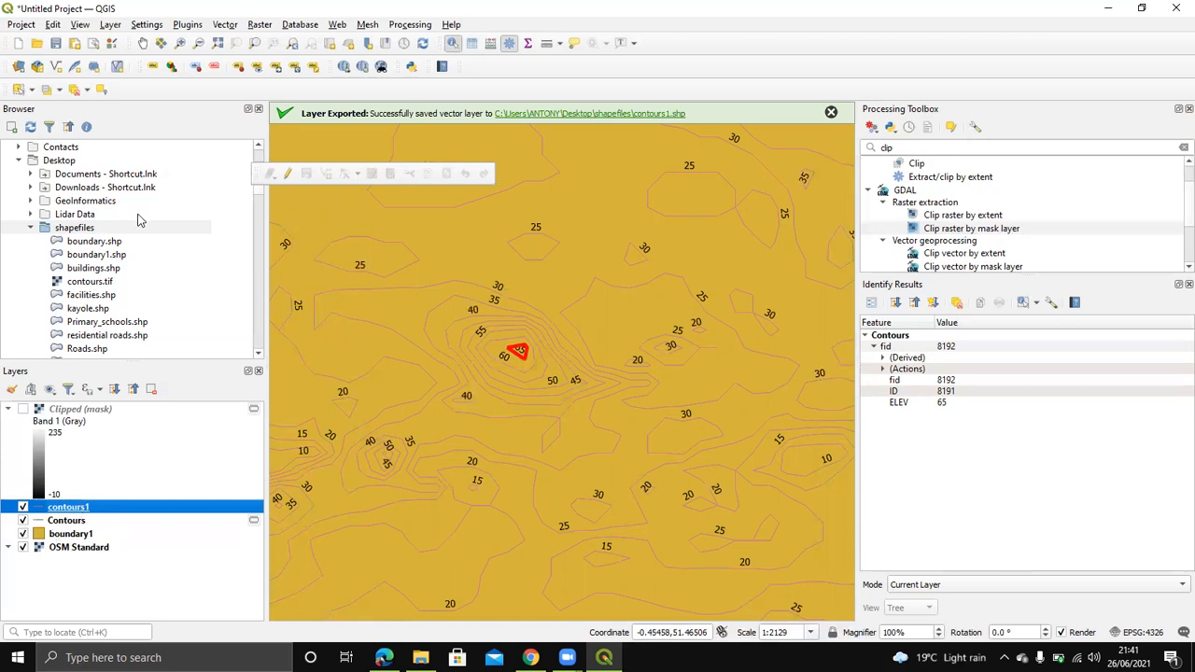
{"action": "left_click", "coordinate": [26, 234]}
{"action": "left_click", "coordinate": [26, 235]}
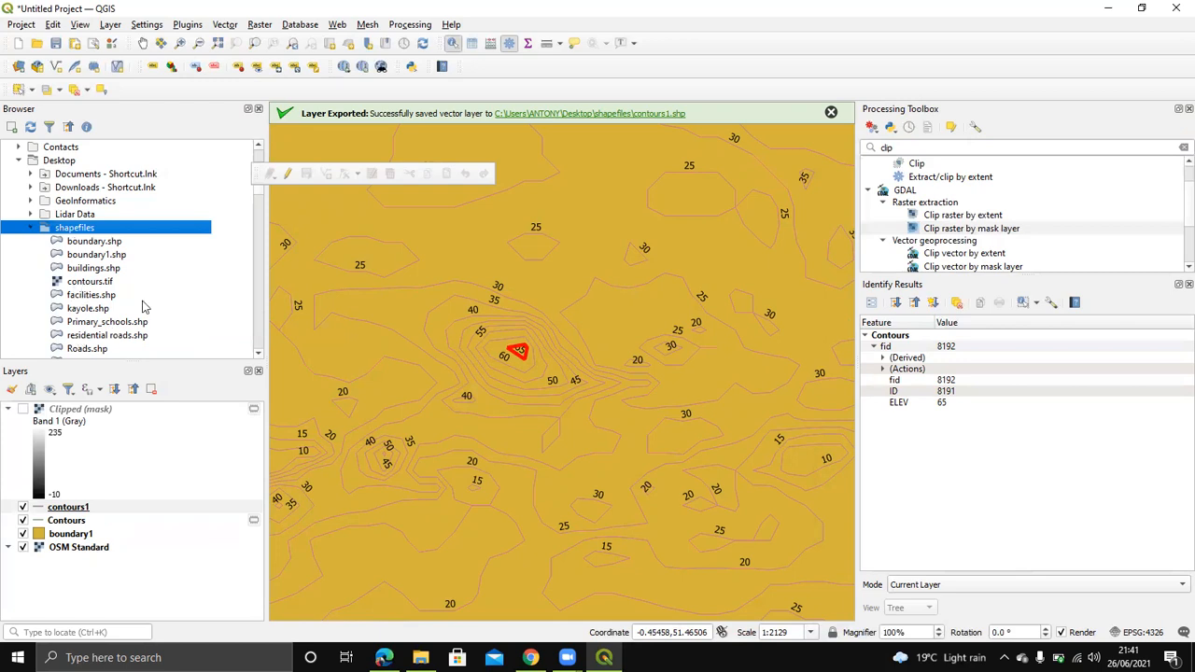
{"action": "scroll", "coordinate": [89, 286], "scroll_direction": "down", "scroll_amount": 2}
{"action": "scroll", "coordinate": [89, 285], "scroll_direction": "up", "scroll_amount": 1}
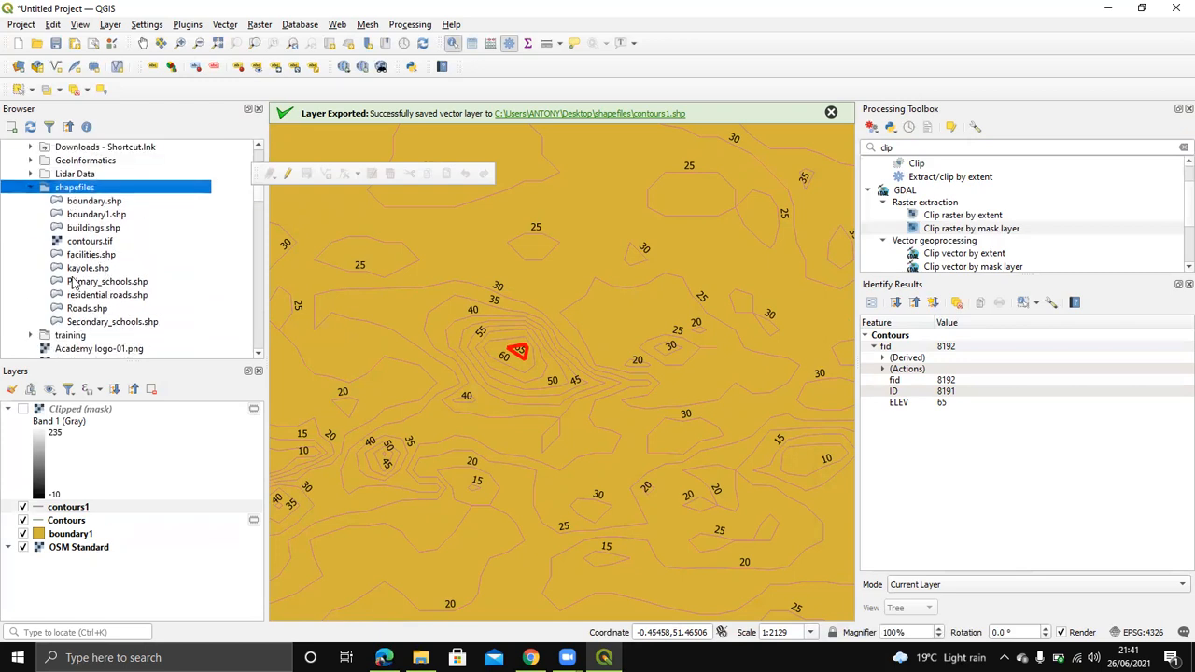
{"action": "scroll", "coordinate": [104, 271], "scroll_direction": "up", "scroll_amount": 1}
{"action": "left_click", "coordinate": [32, 228]}
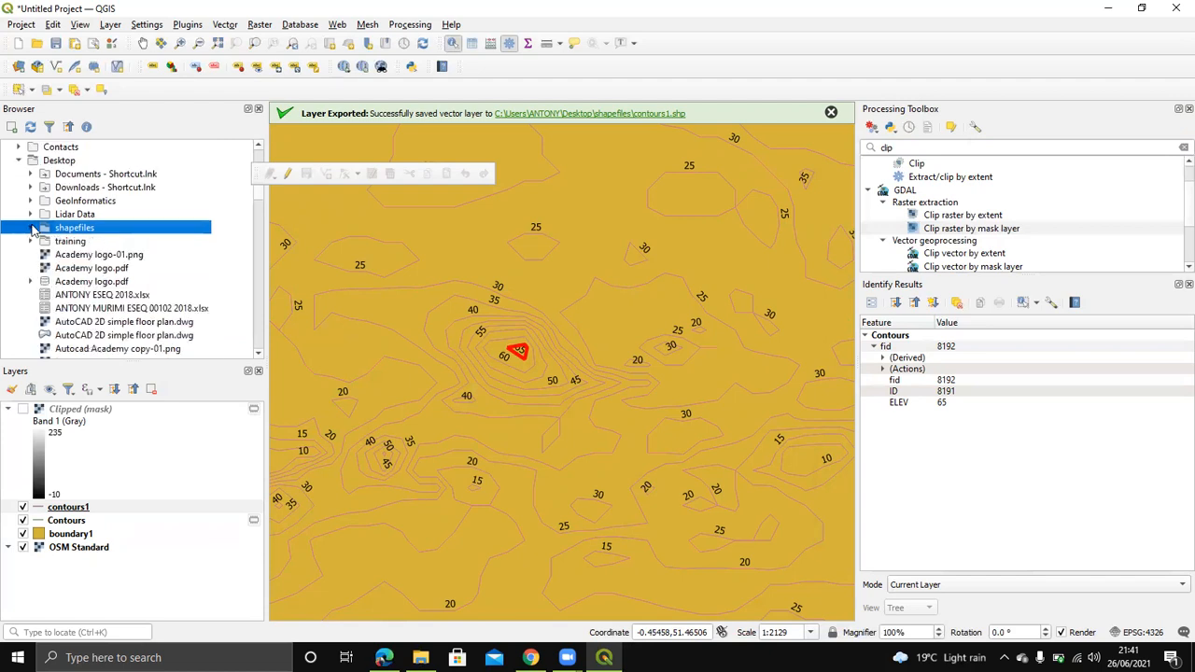
{"action": "left_click", "coordinate": [258, 109]}
{"action": "left_click", "coordinate": [81, 25]}
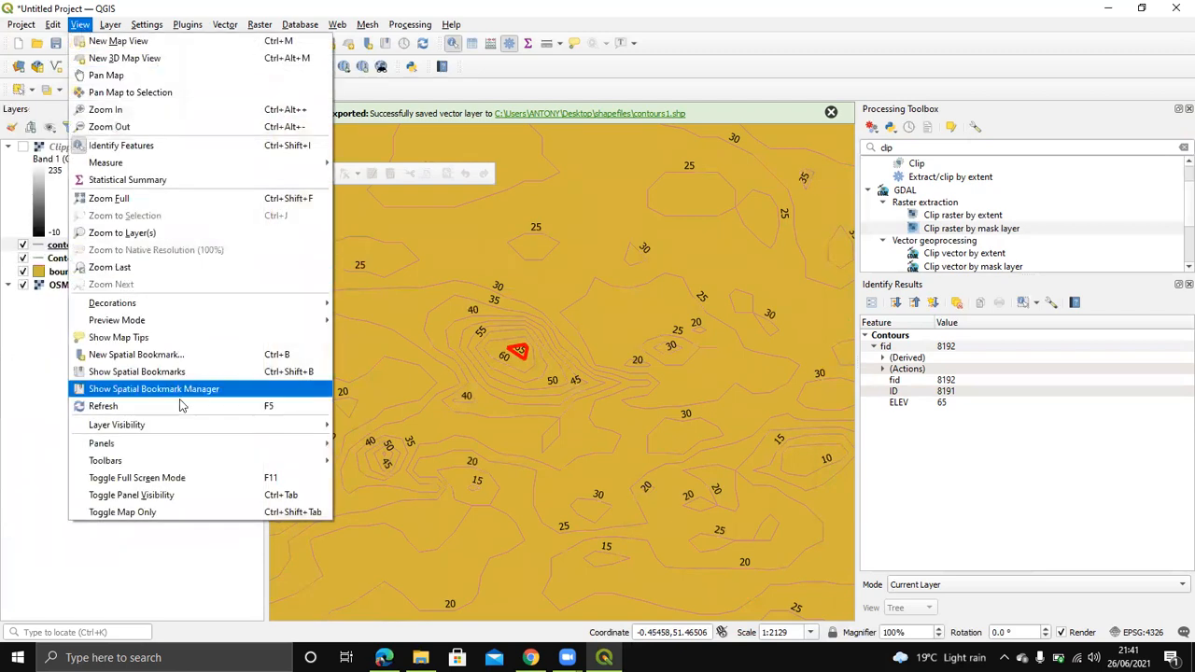
{"action": "mouse_move", "coordinate": [182, 444]}
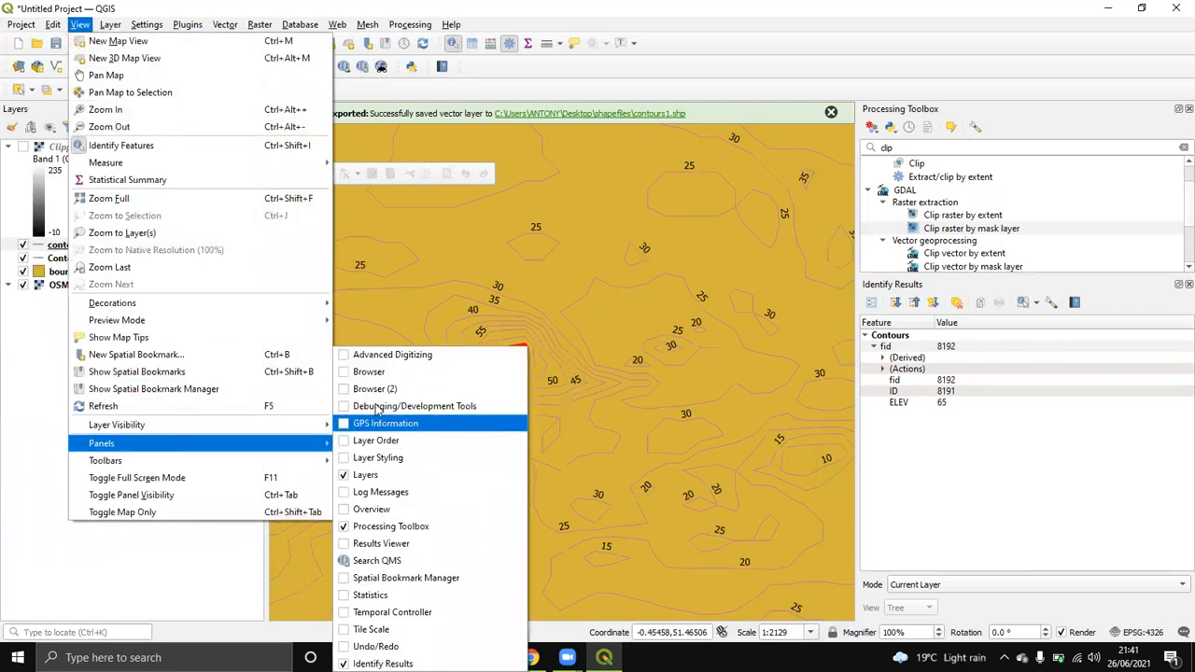
{"action": "left_click", "coordinate": [375, 372]}
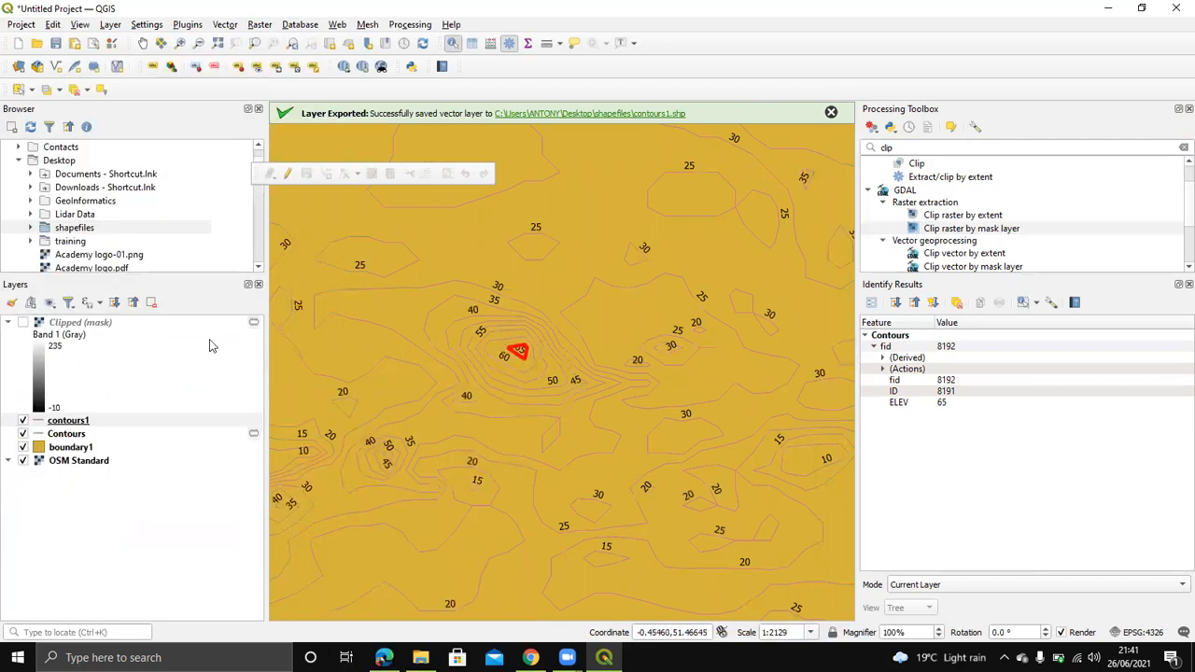
{"action": "left_click", "coordinate": [34, 229]}
{"action": "scroll", "coordinate": [90, 248], "scroll_direction": "down", "scroll_amount": 2}
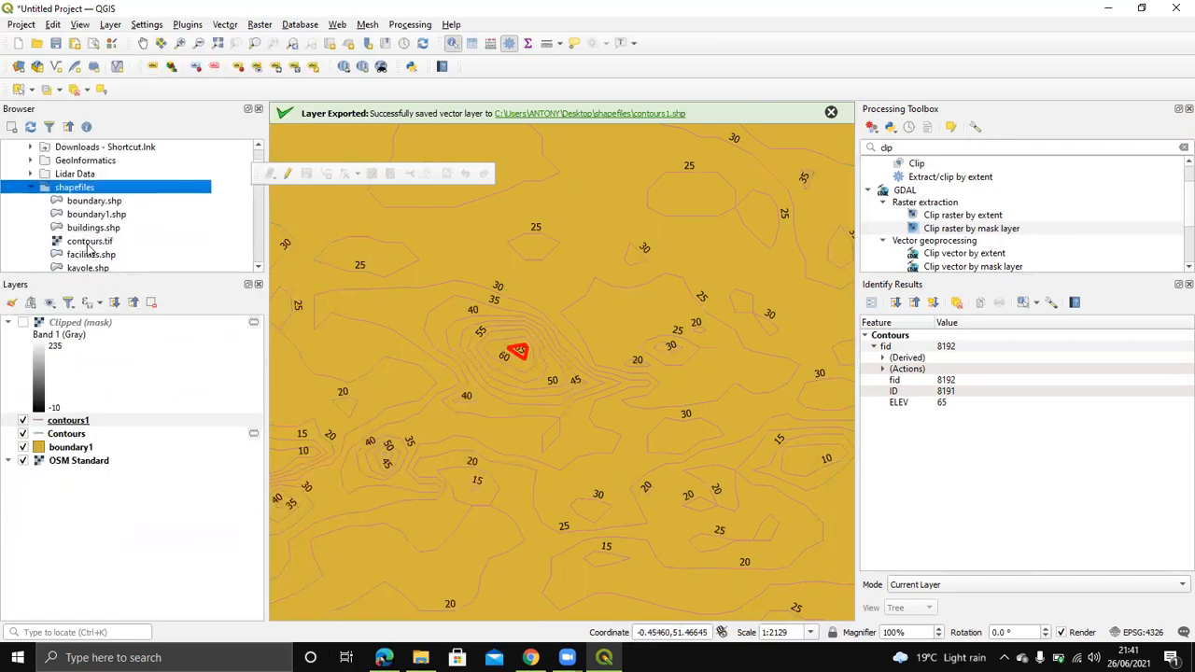
{"action": "scroll", "coordinate": [89, 248], "scroll_direction": "down", "scroll_amount": 1}
{"action": "scroll", "coordinate": [89, 232], "scroll_direction": "up", "scroll_amount": 1}
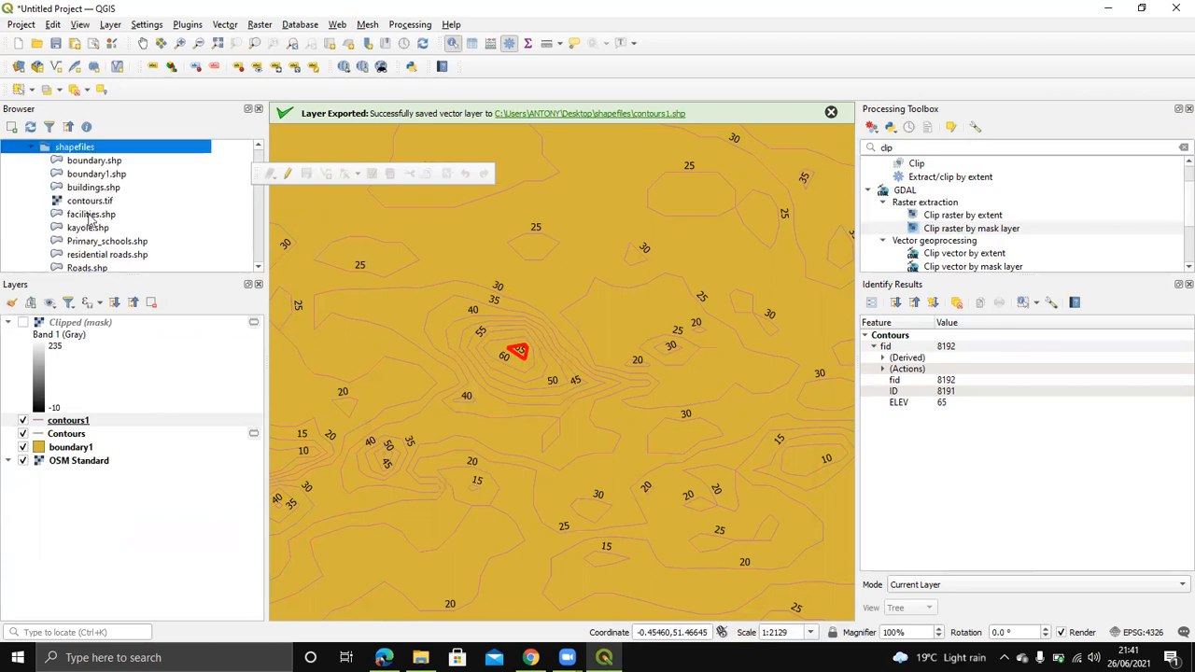
{"action": "left_click", "coordinate": [97, 204]}
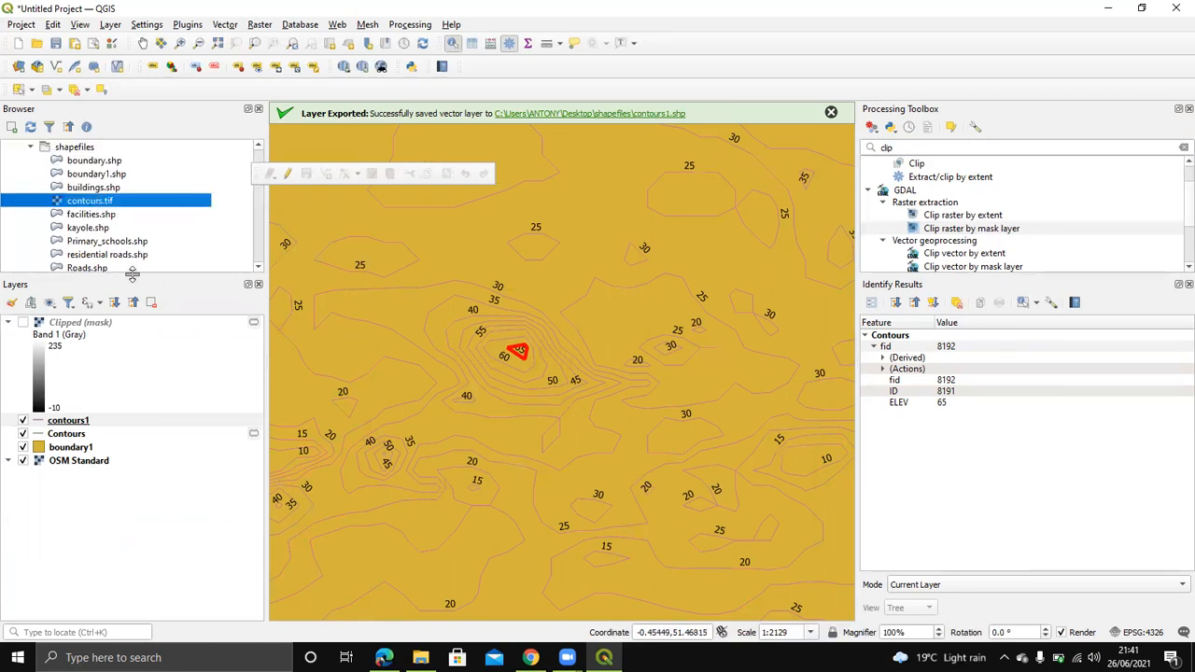
{"action": "scroll", "coordinate": [577, 405], "scroll_direction": "down", "scroll_amount": 1}
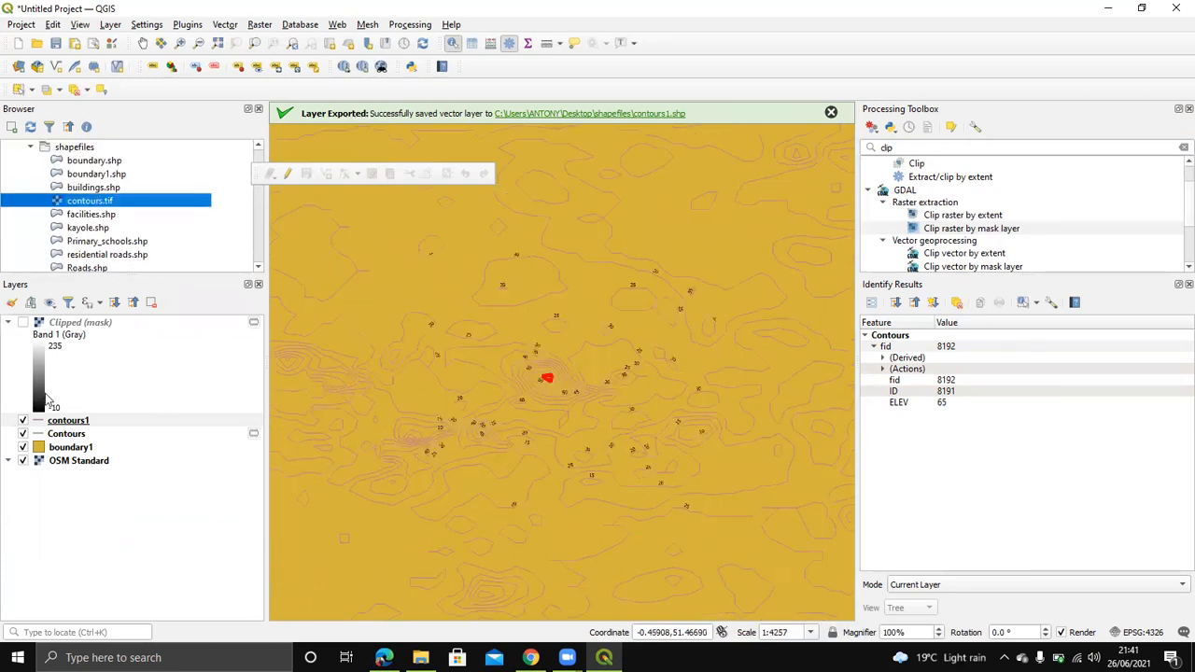
Step: Review contours1's Symbology, Labels and Information pages, then switch to the QGIS guide PDF
{"action": "right_click", "coordinate": [82, 422]}
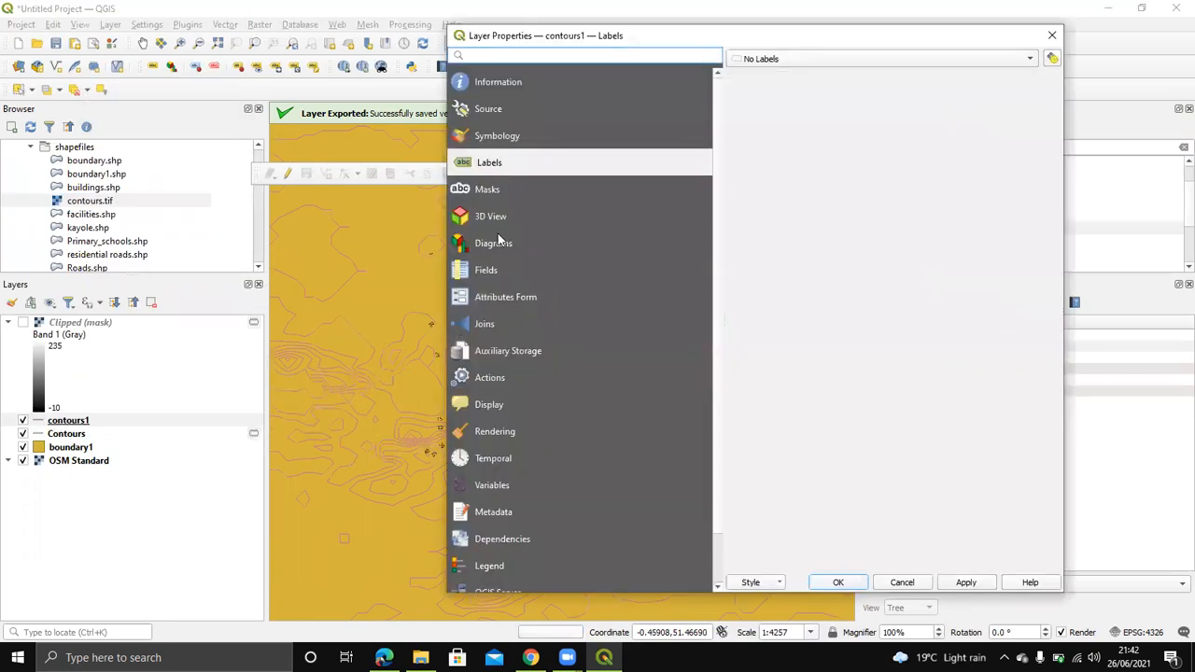
{"action": "left_click", "coordinate": [532, 140]}
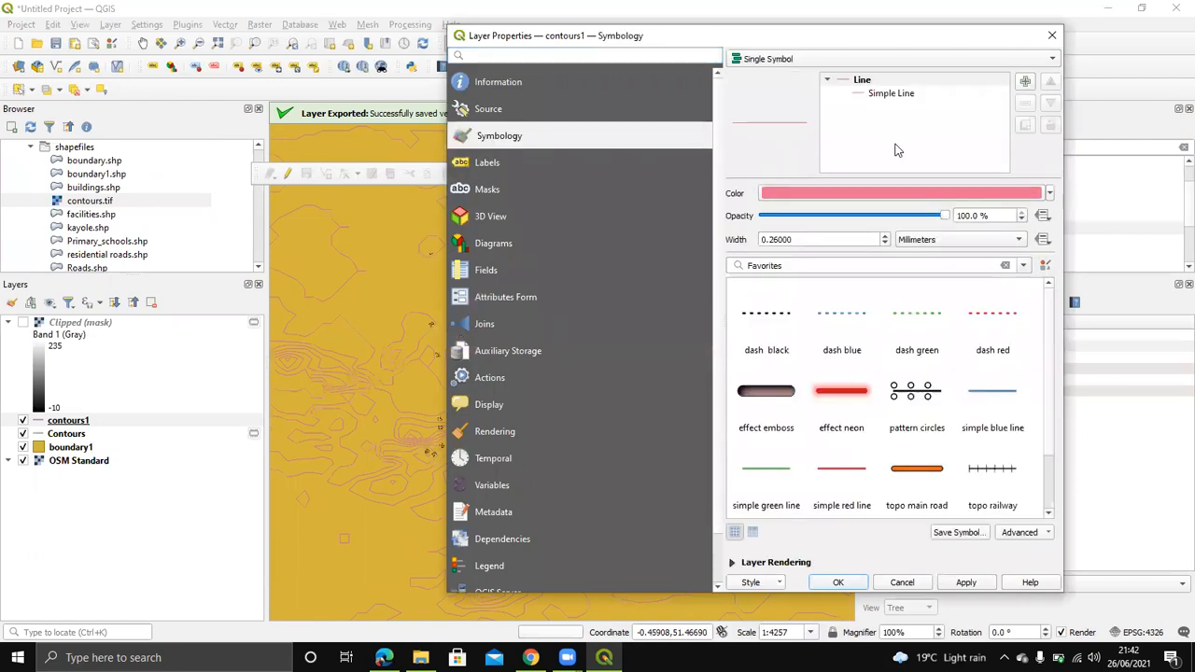
{"action": "left_click", "coordinate": [527, 163]}
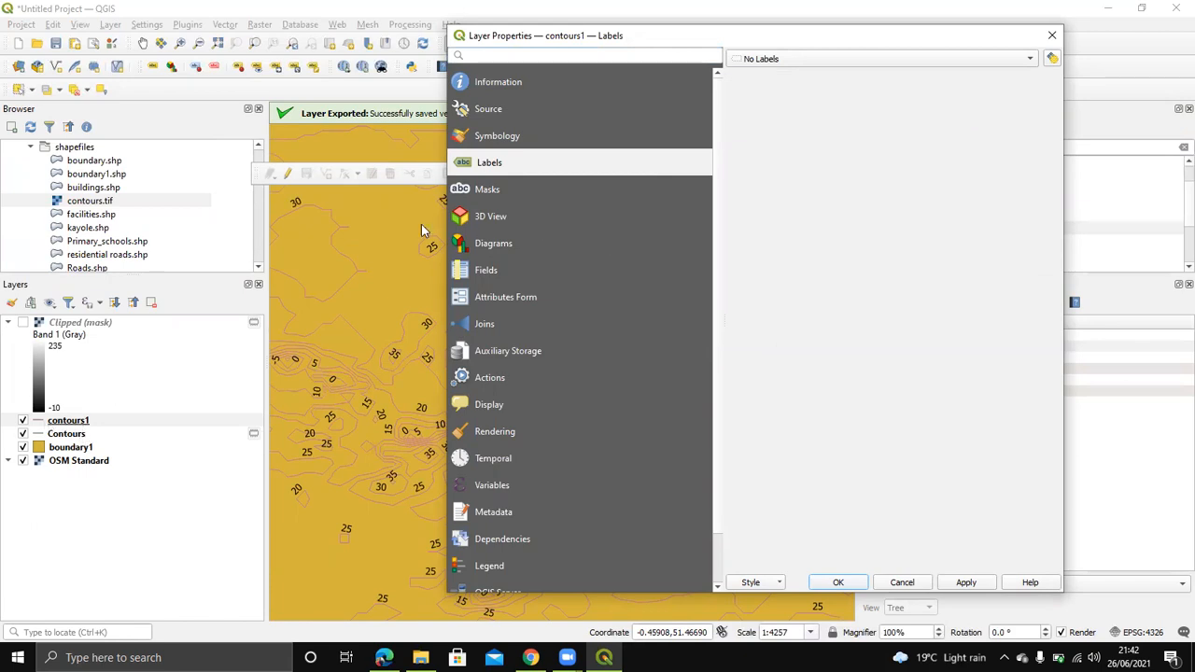
{"action": "left_click", "coordinate": [517, 82]}
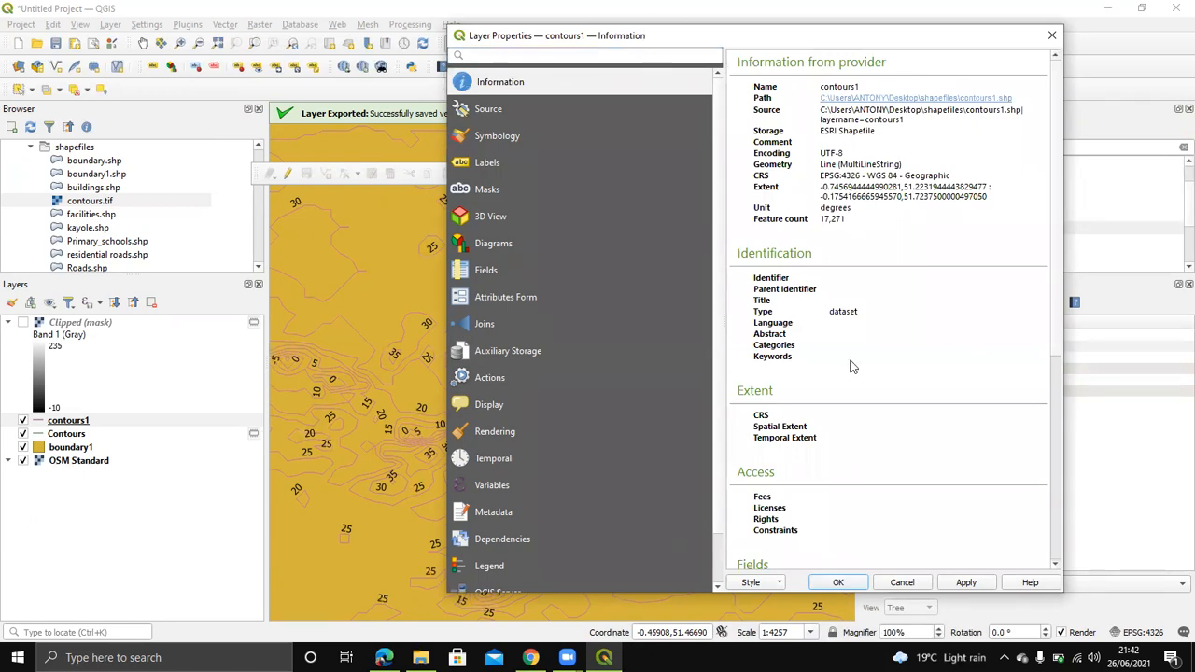
{"action": "scroll", "coordinate": [853, 359], "scroll_direction": "down", "scroll_amount": 4}
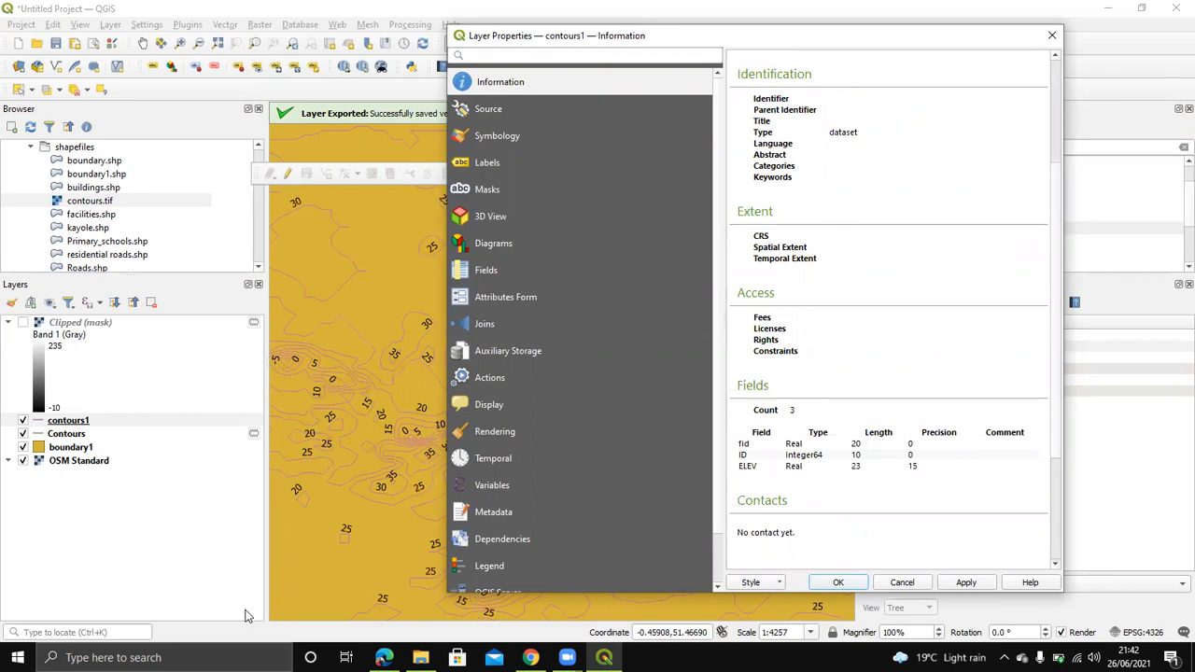
{"action": "left_click", "coordinate": [384, 657]}
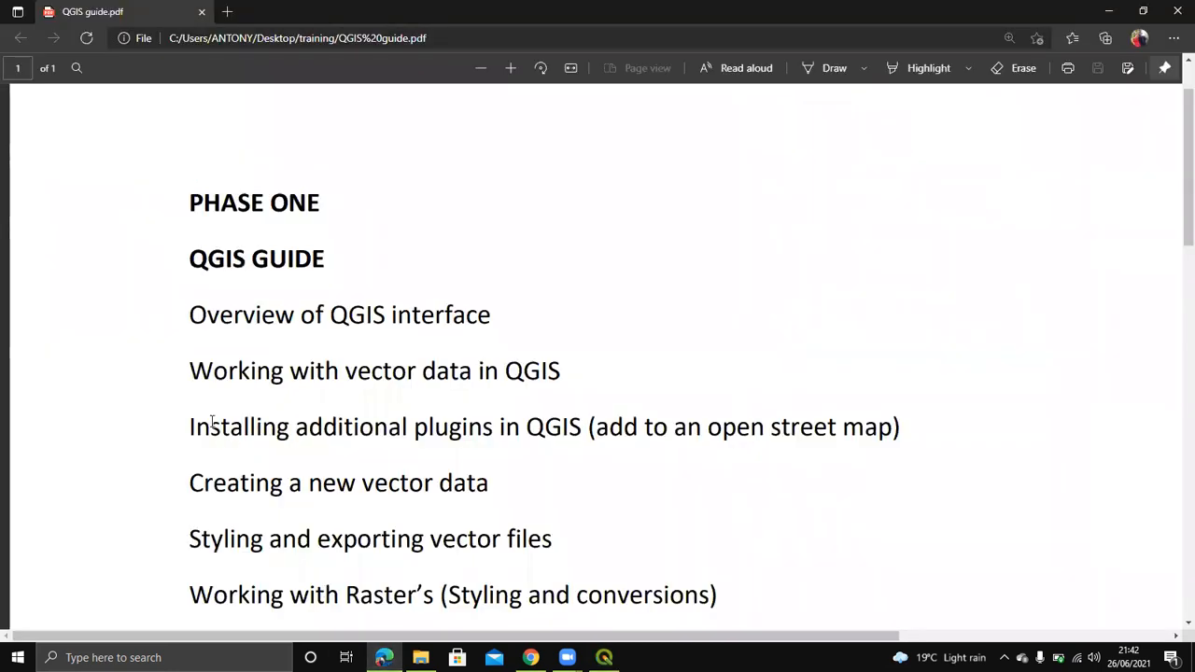